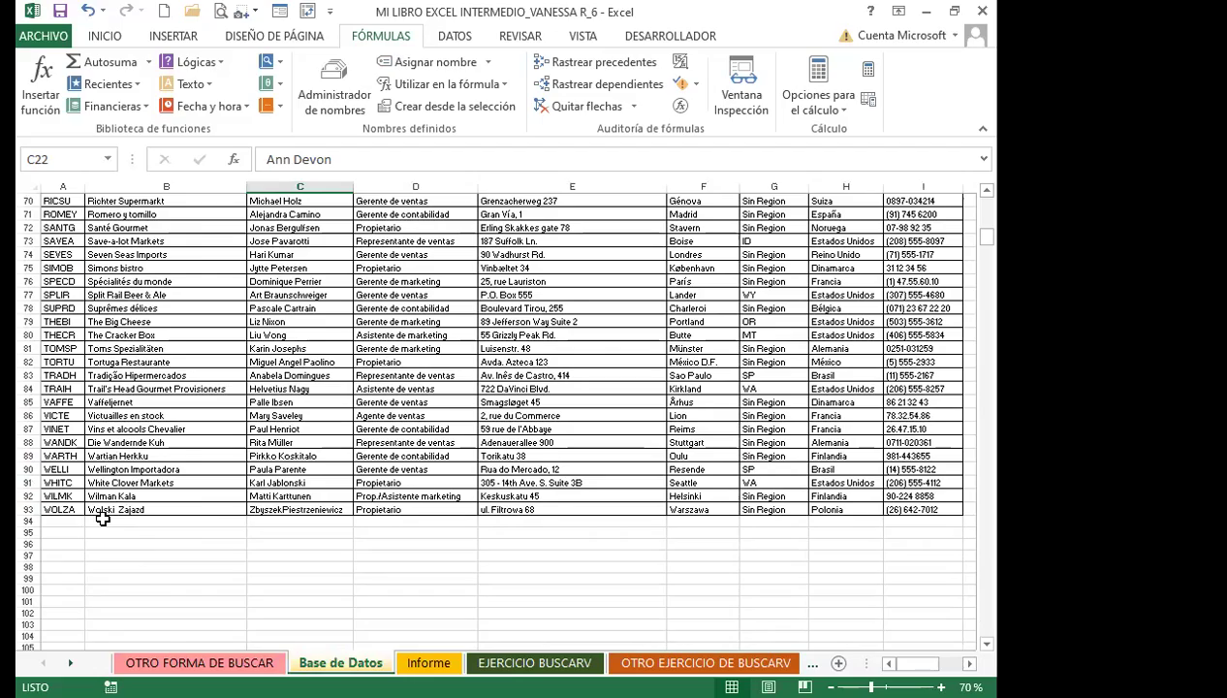
Review the client table on the Base de Datos sheet, going across its column headings from Id to Dirección.
scroll(211, 402, "up", 13)
scroll(211, 402, "up", 10)
left_click(163, 343)
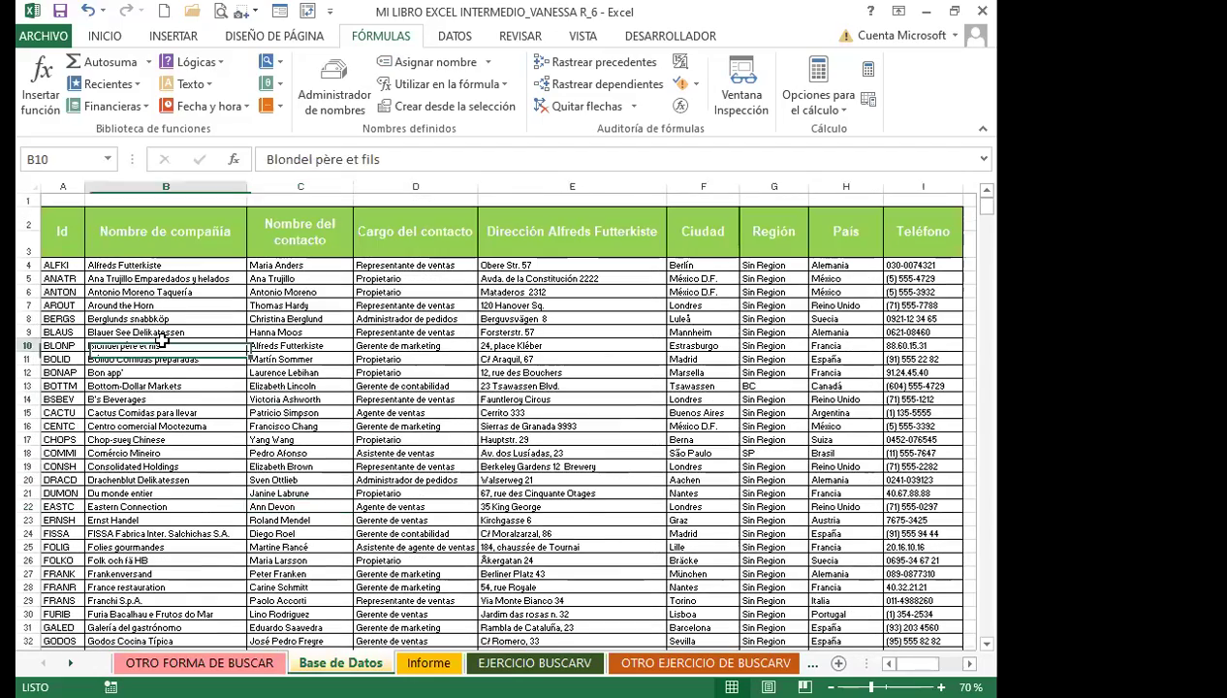
left_click(58, 241)
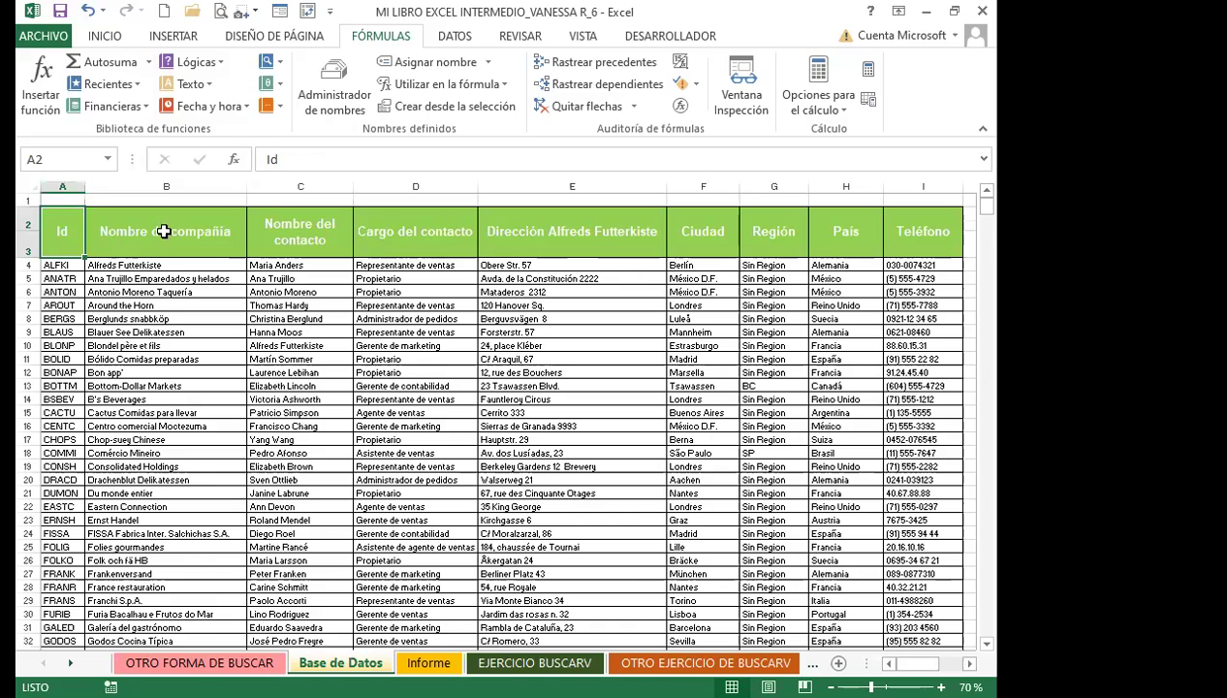
key("Right")
key("Right")
key("Right")
key("Right")
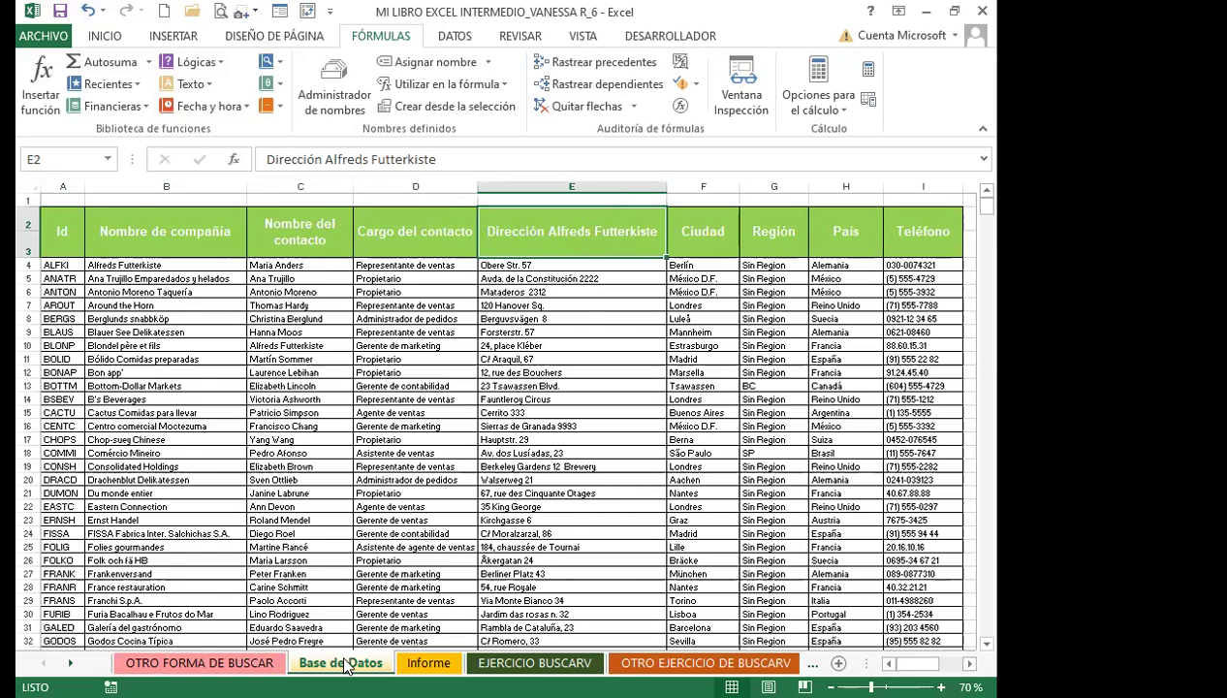
On the Informe sheet, begin a BUSCARV formula in C10 with the client code in B10 as the lookup value.
left_click(428, 663)
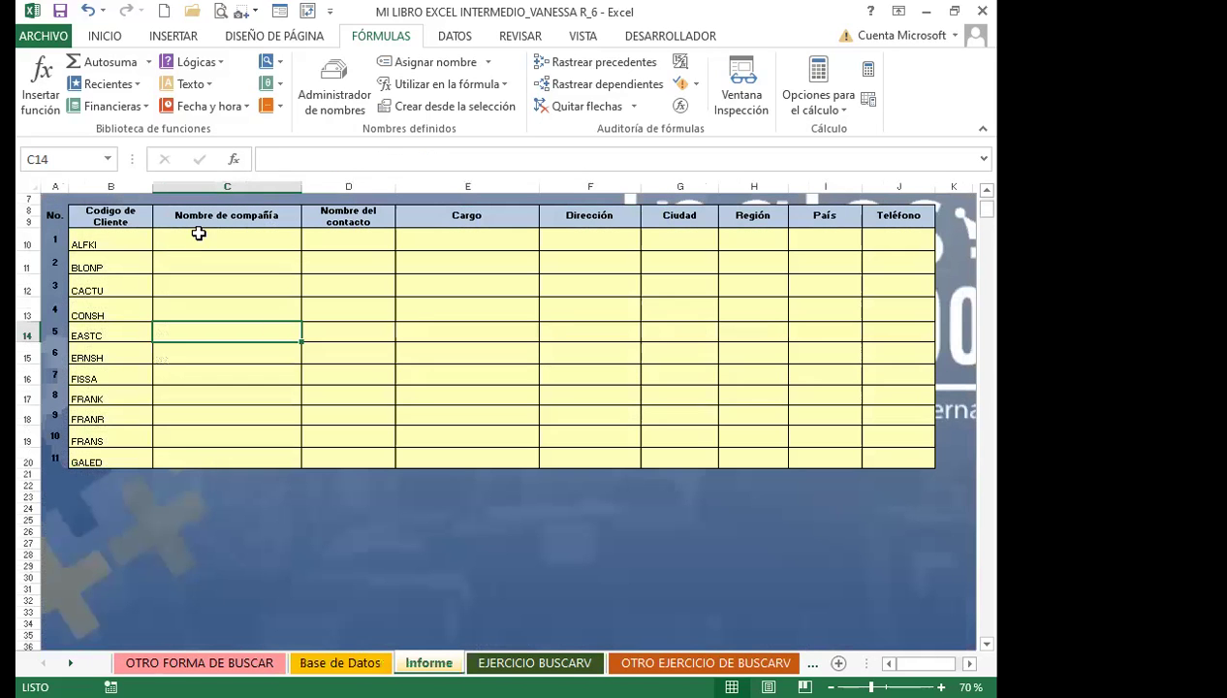
left_click(200, 238)
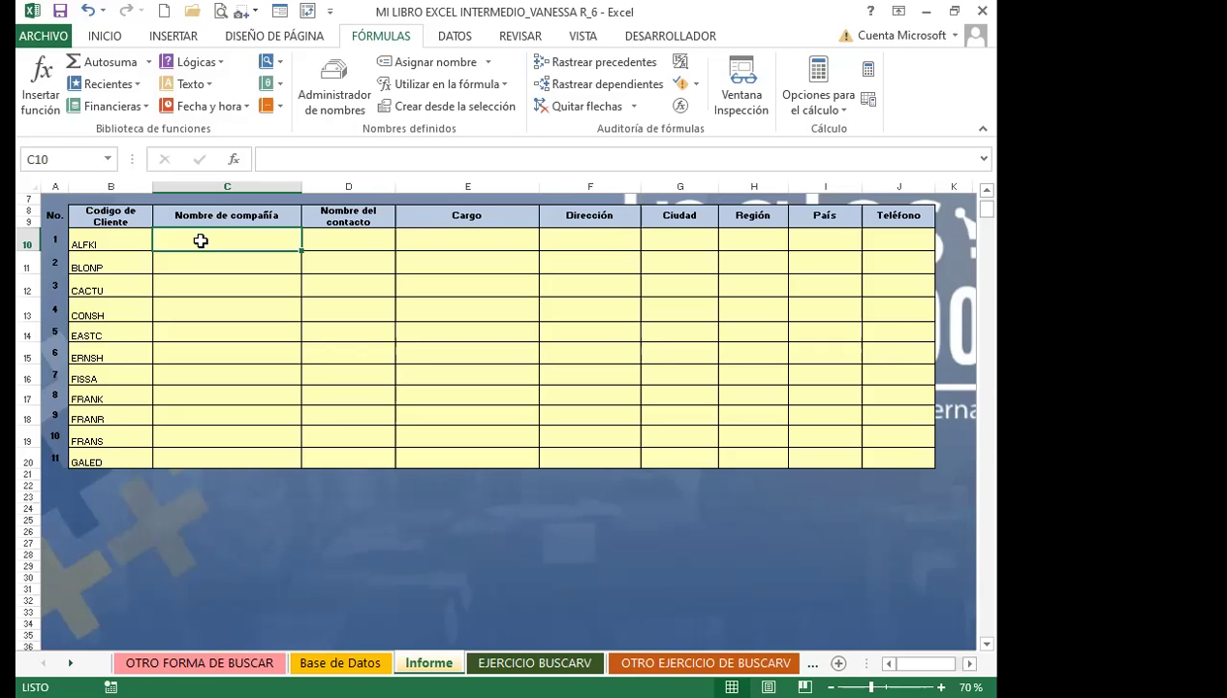
type("=")
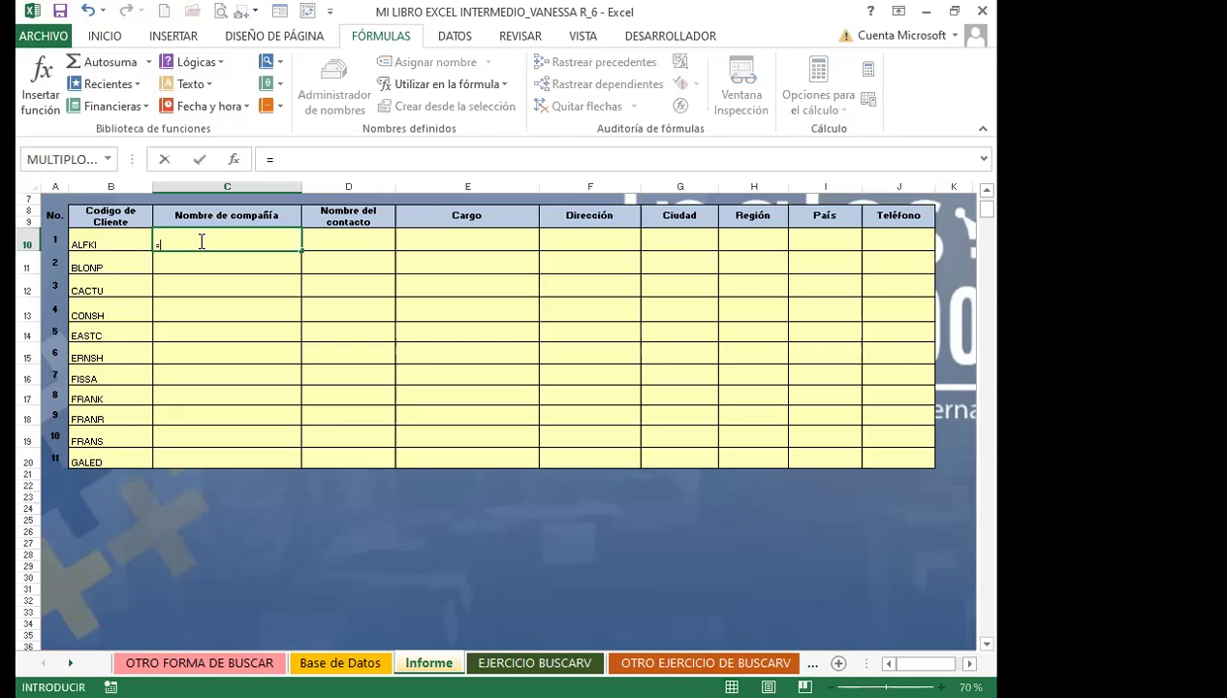
type("bus")
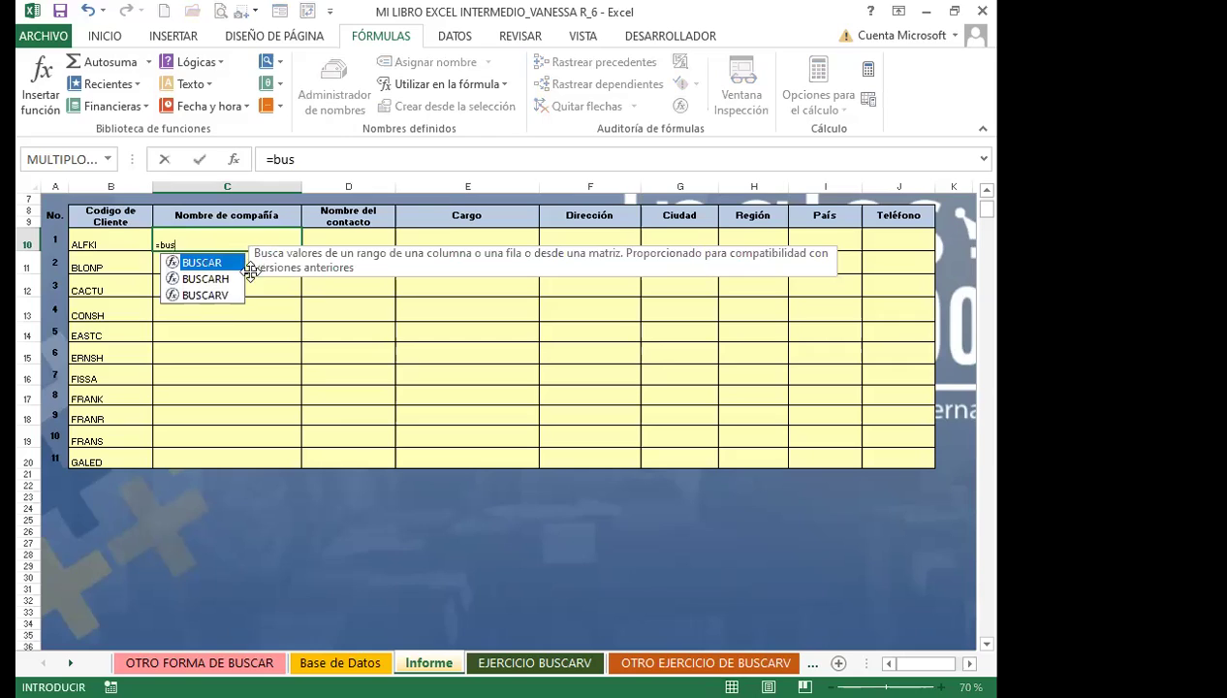
double_click(217, 298)
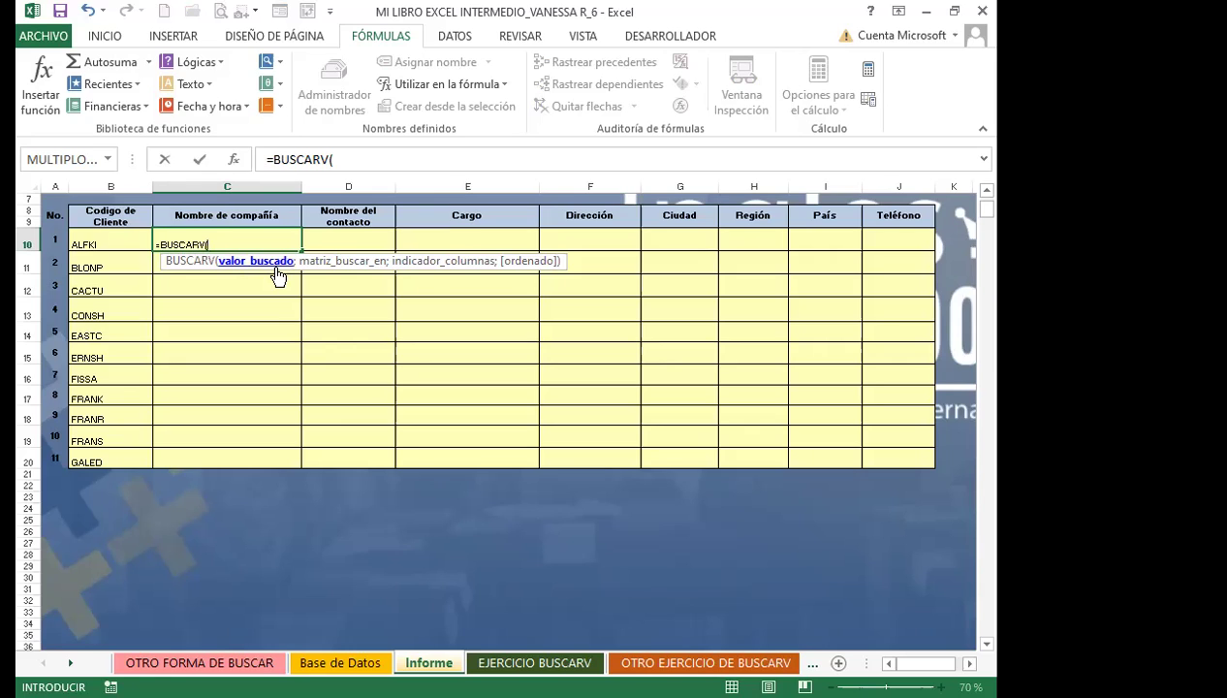
left_click(95, 246)
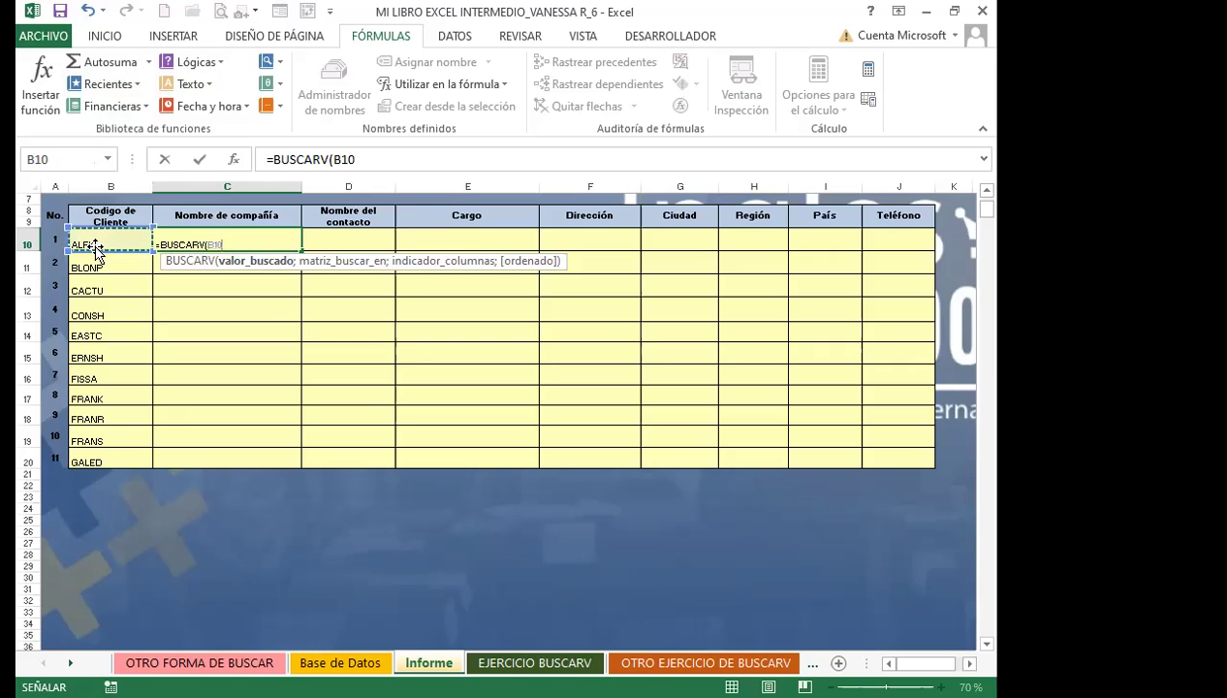
type(";")
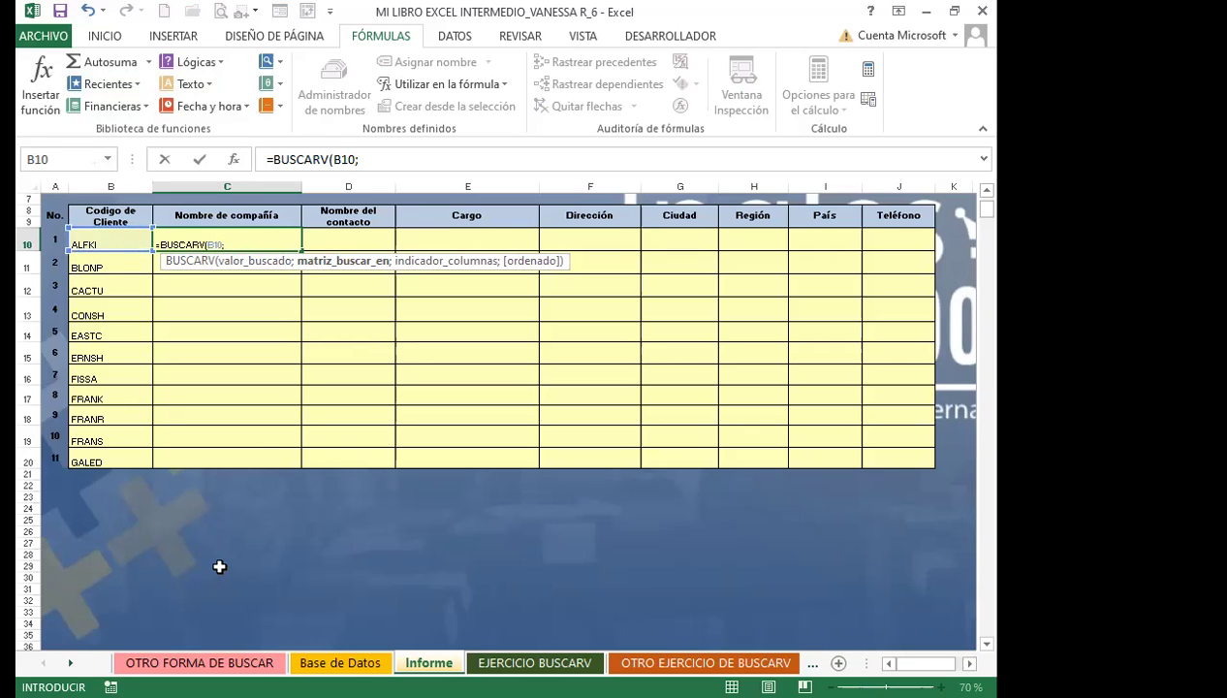
Set the formula's lookup table to the range A2:I93 on the Base de Datos sheet.
left_click(339, 663)
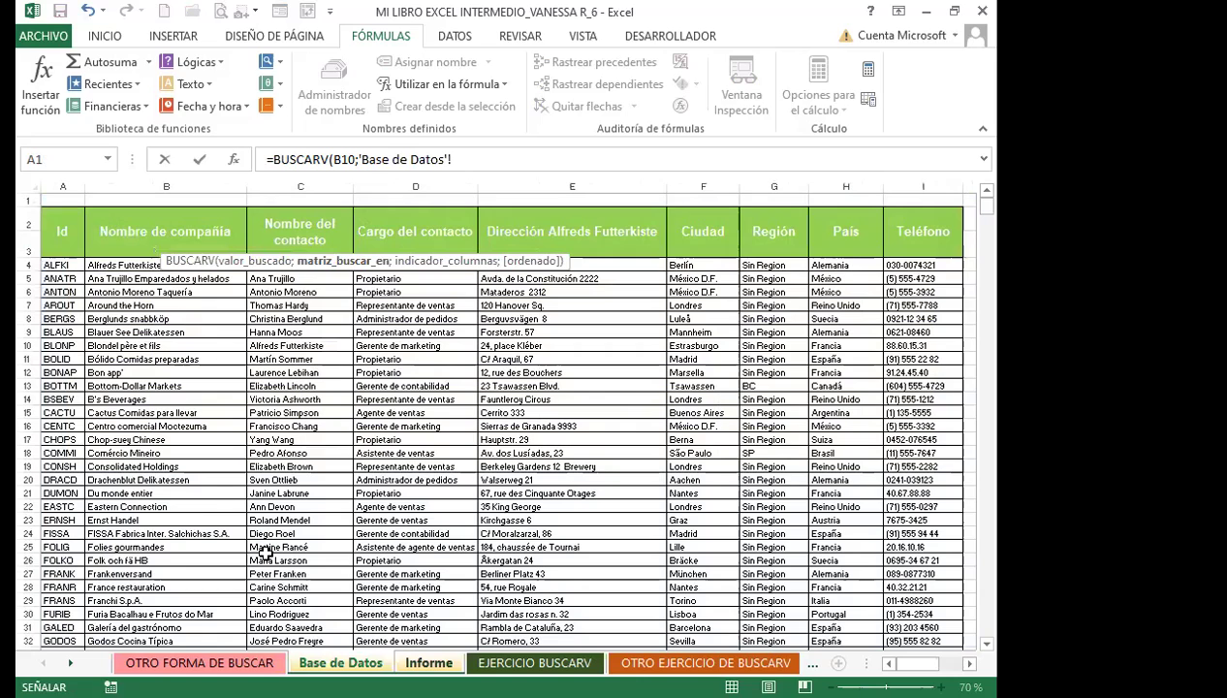
left_click(51, 233)
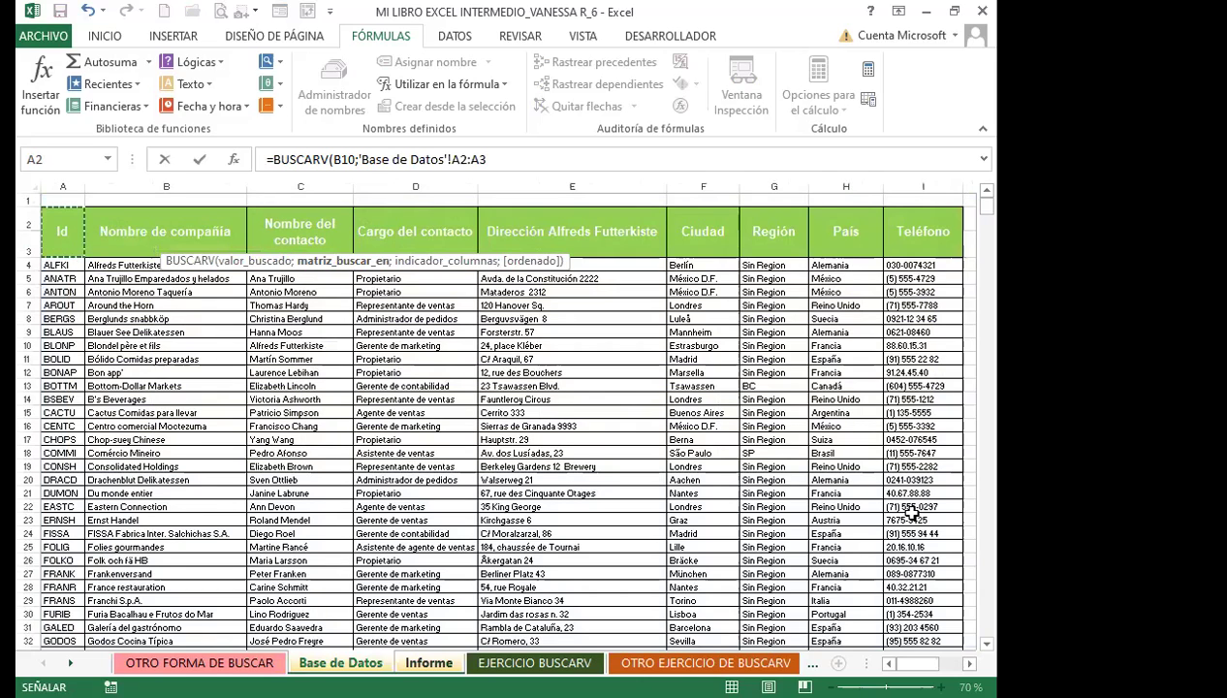
left_click_drag(51, 233, 958, 648)
scroll(436, 312, "up", 1)
scroll(437, 312, "up", 15)
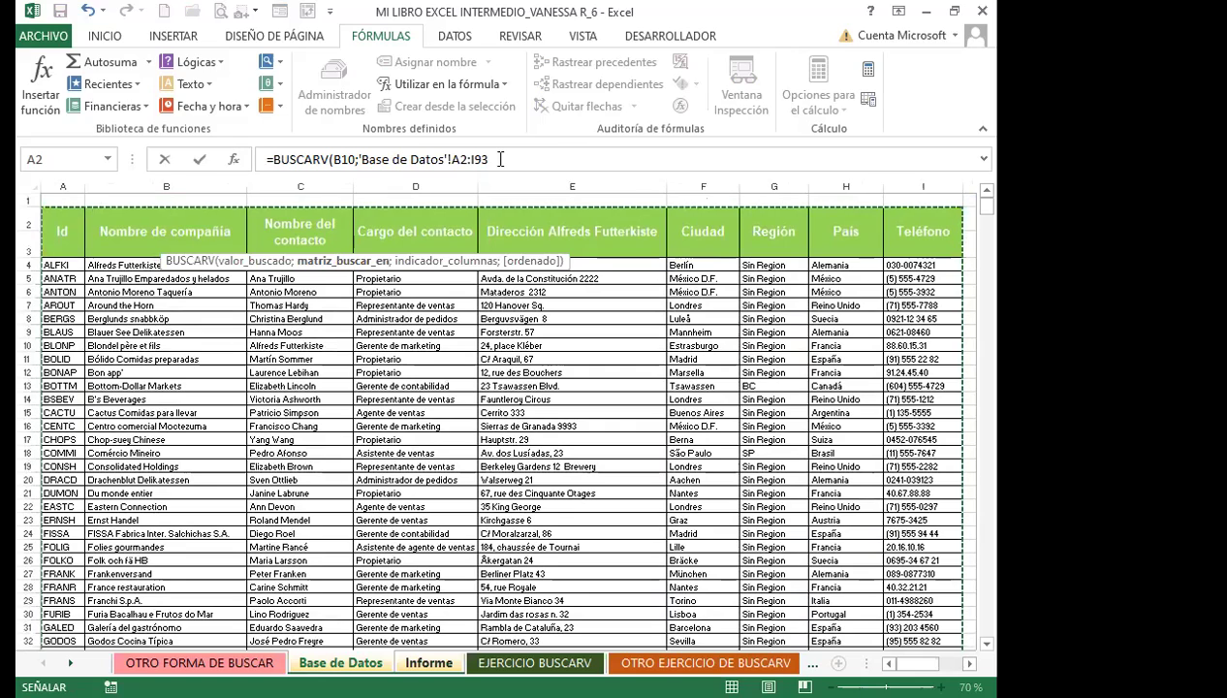
Complete the BUSCARV formula with column index 2 and 0 for an exact match, and enter it.
left_click(500, 159)
type(";2")
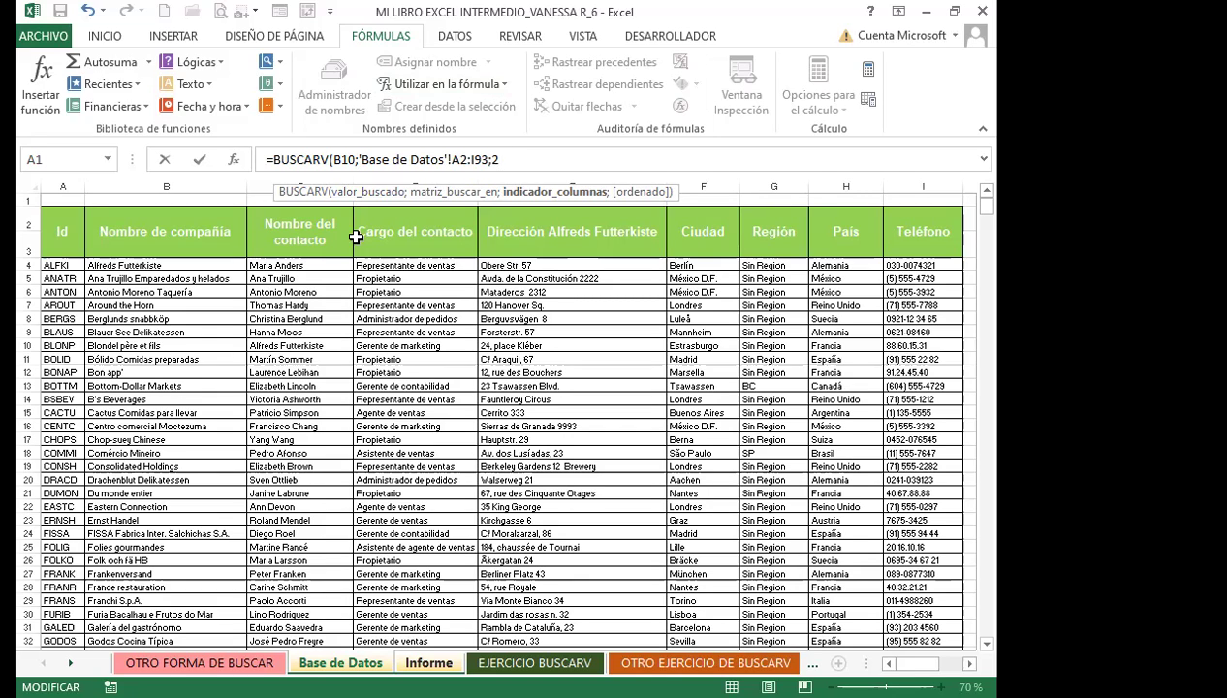
left_click(360, 158)
type("'")
type(";")
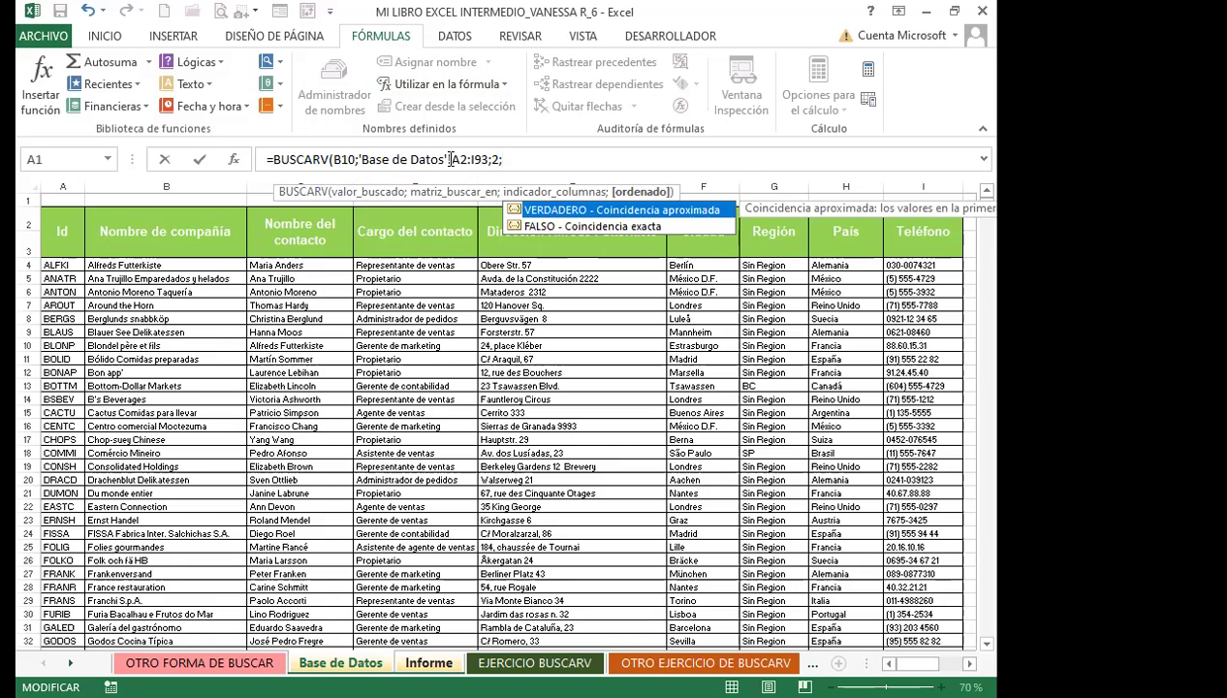
type("0")
type(")")
key("Return")
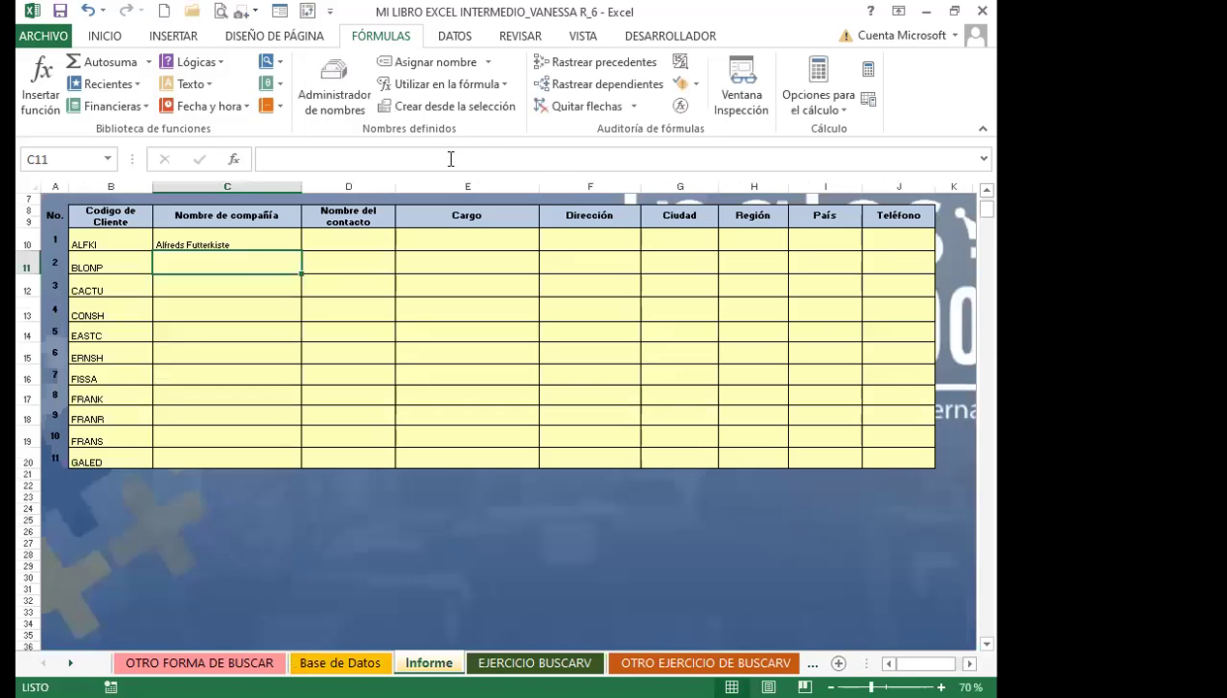
Compare the company name returned in C10 with the ALFKI record on the Base de Datos sheet.
left_click(242, 237)
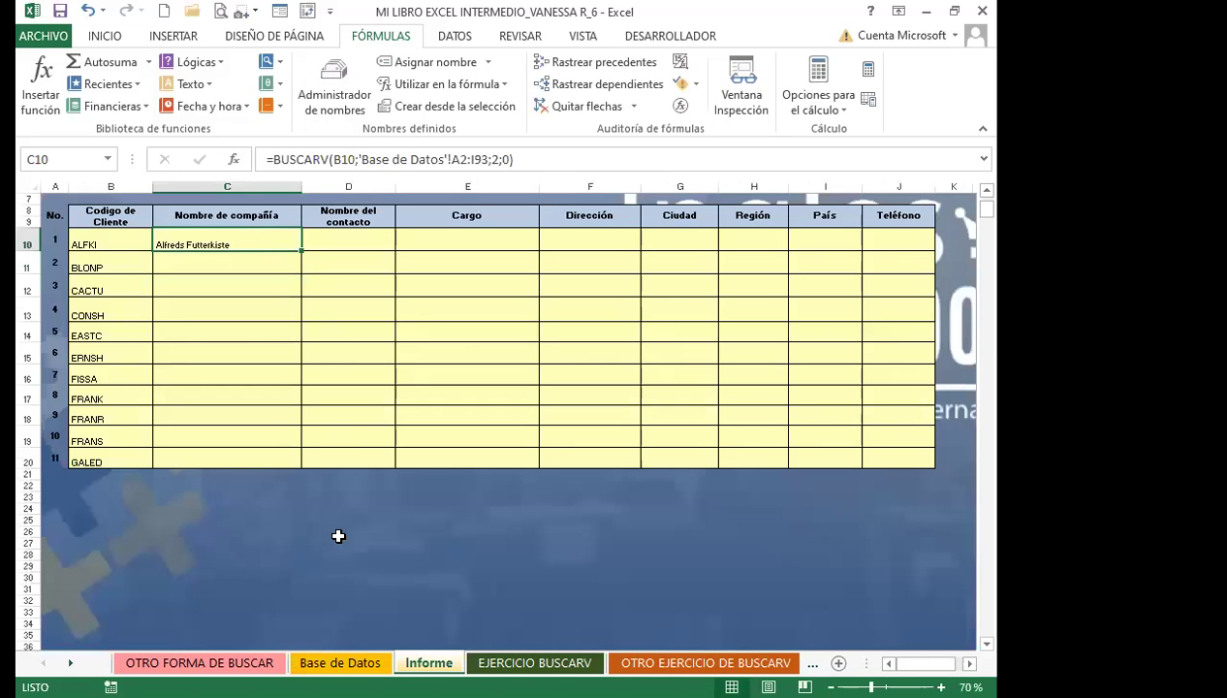
left_click(339, 663)
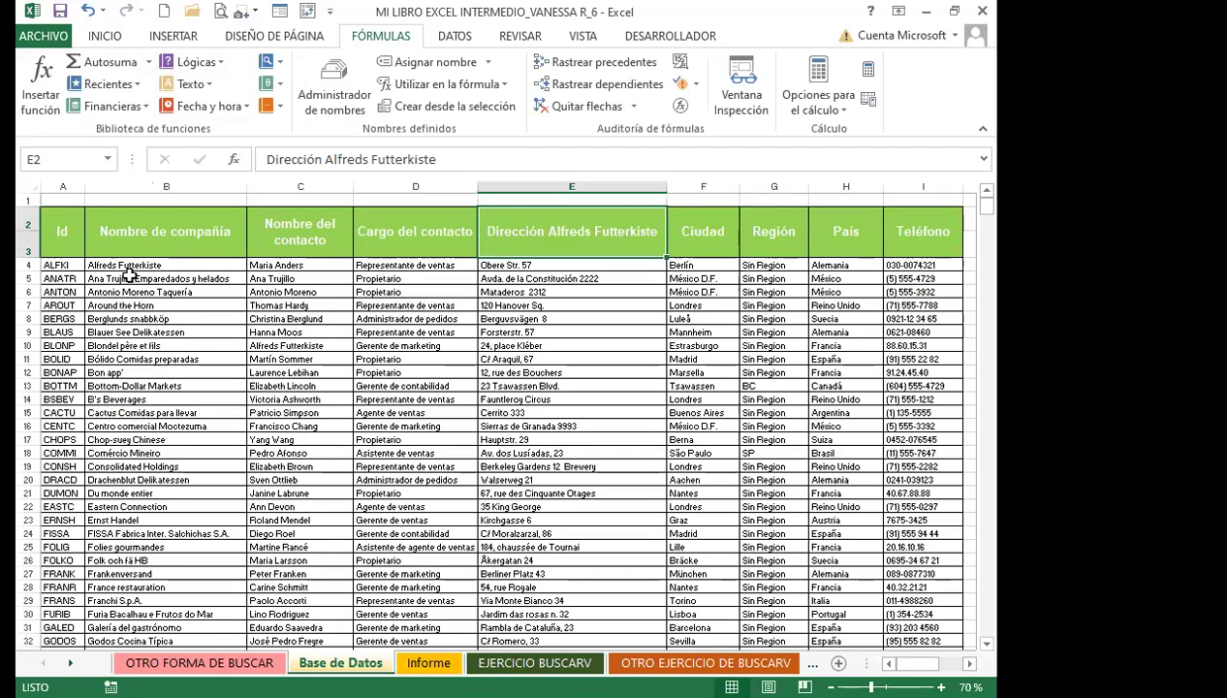
left_click(386, 520)
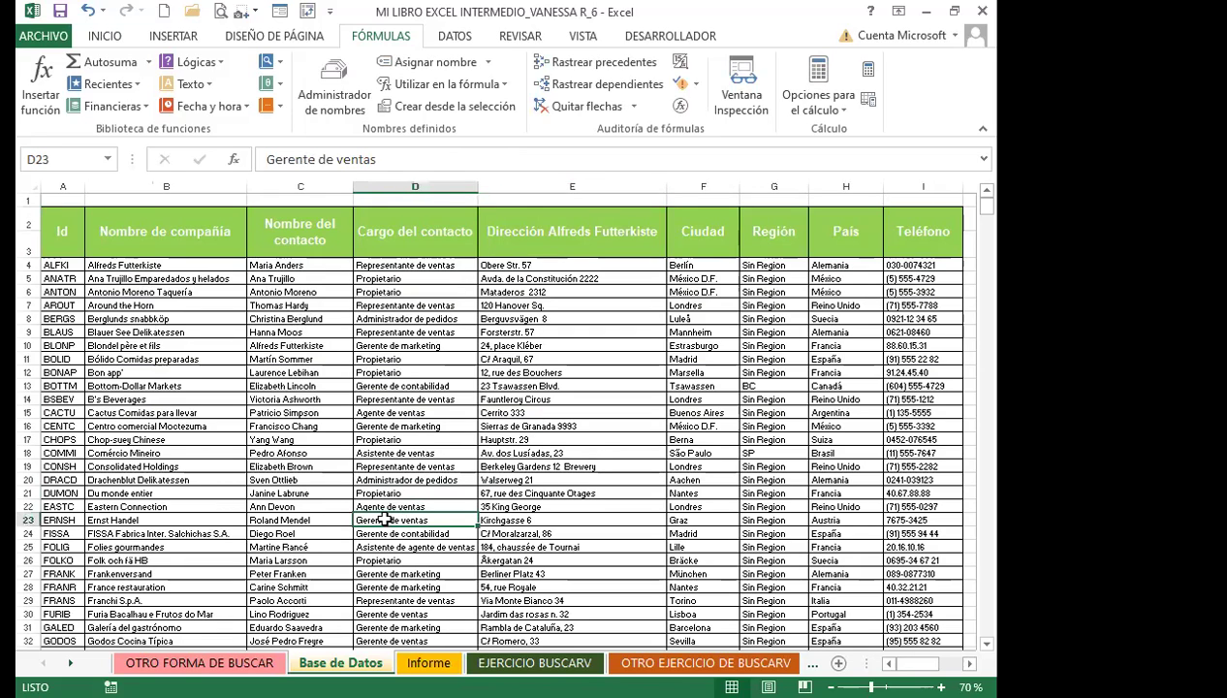
key("ctrl+Page_Down")
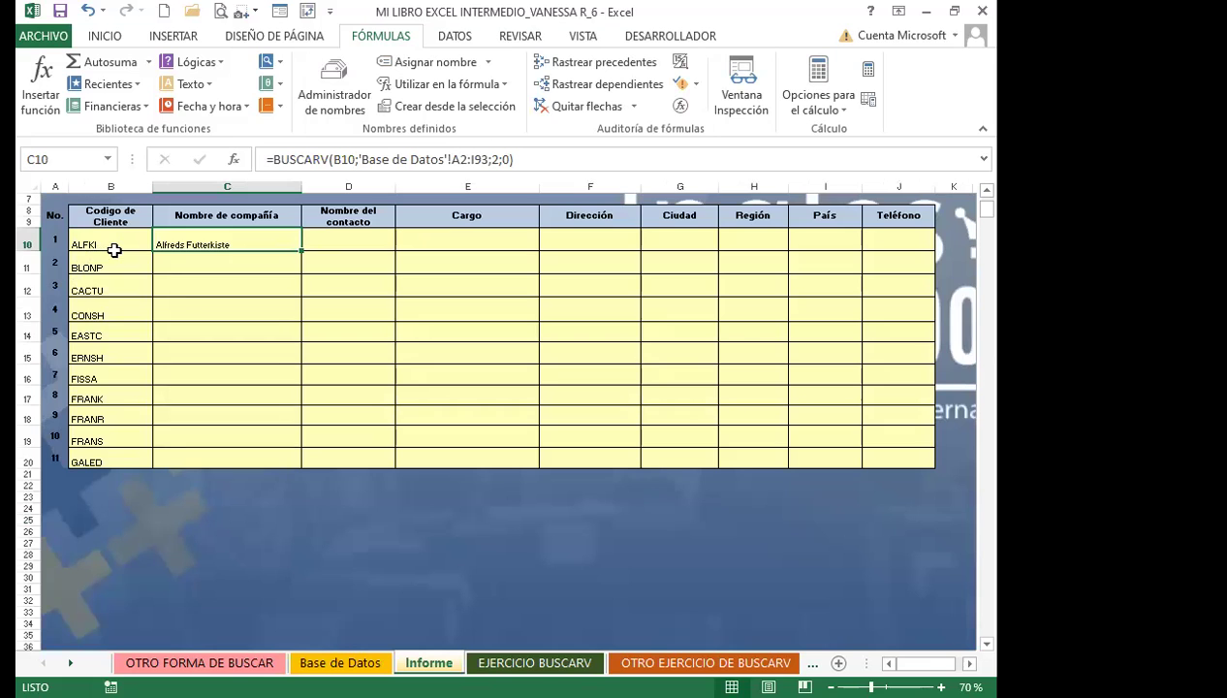
left_click(342, 663)
left_click(126, 266)
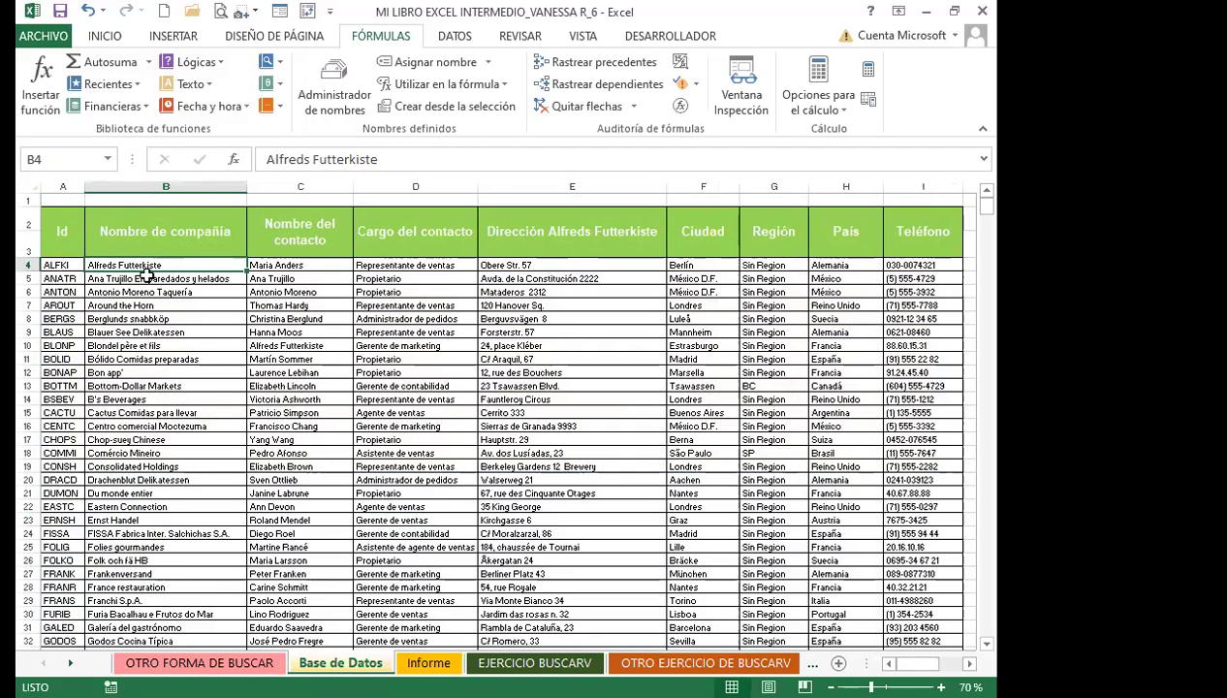
left_click(361, 507)
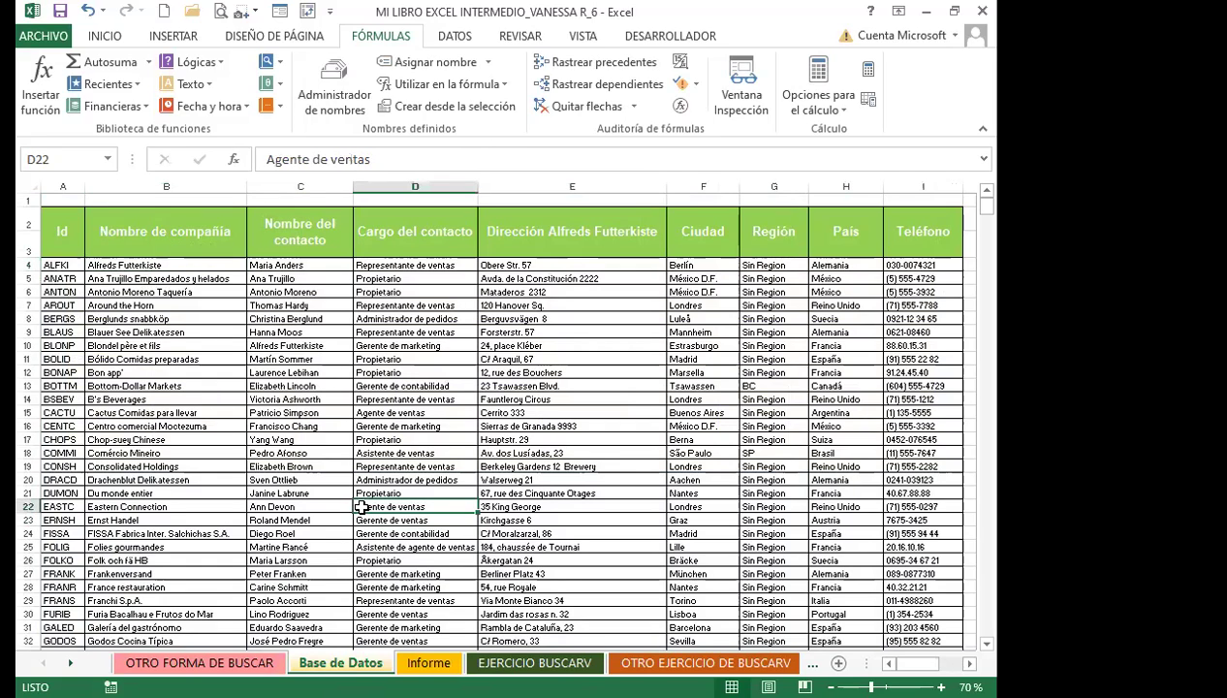
left_click(311, 518)
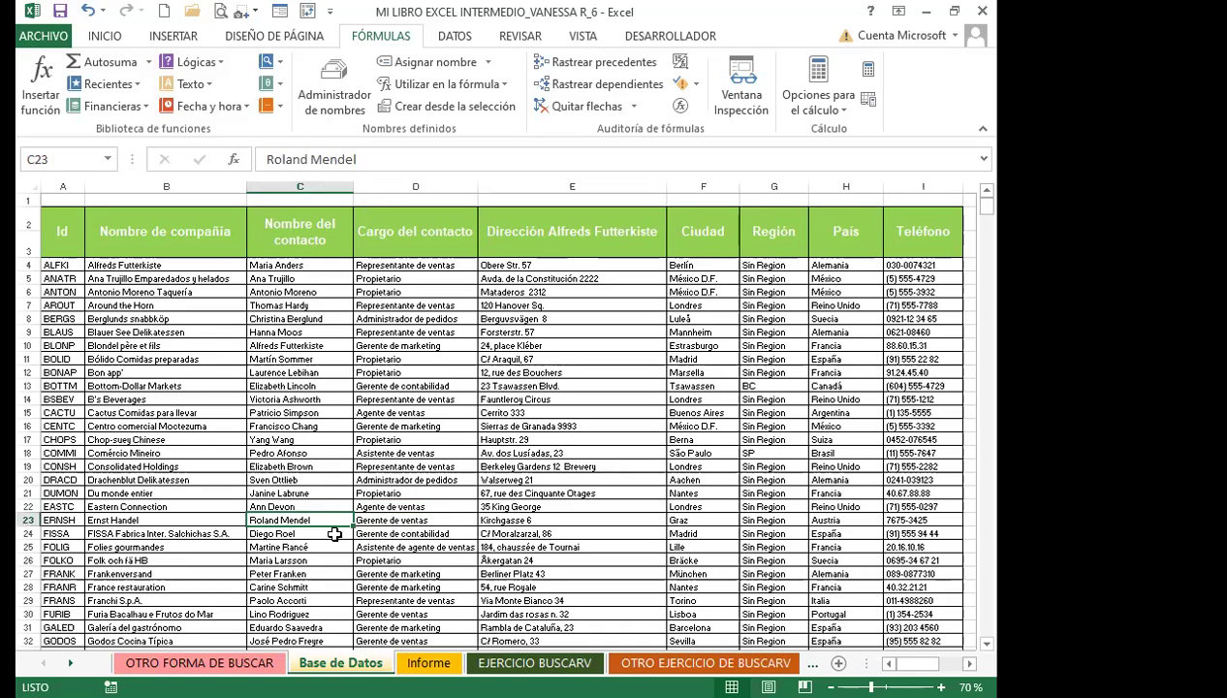
On the Informe sheet, fill the company name formula from C10 down to C20.
key("ctrl+Page_Down")
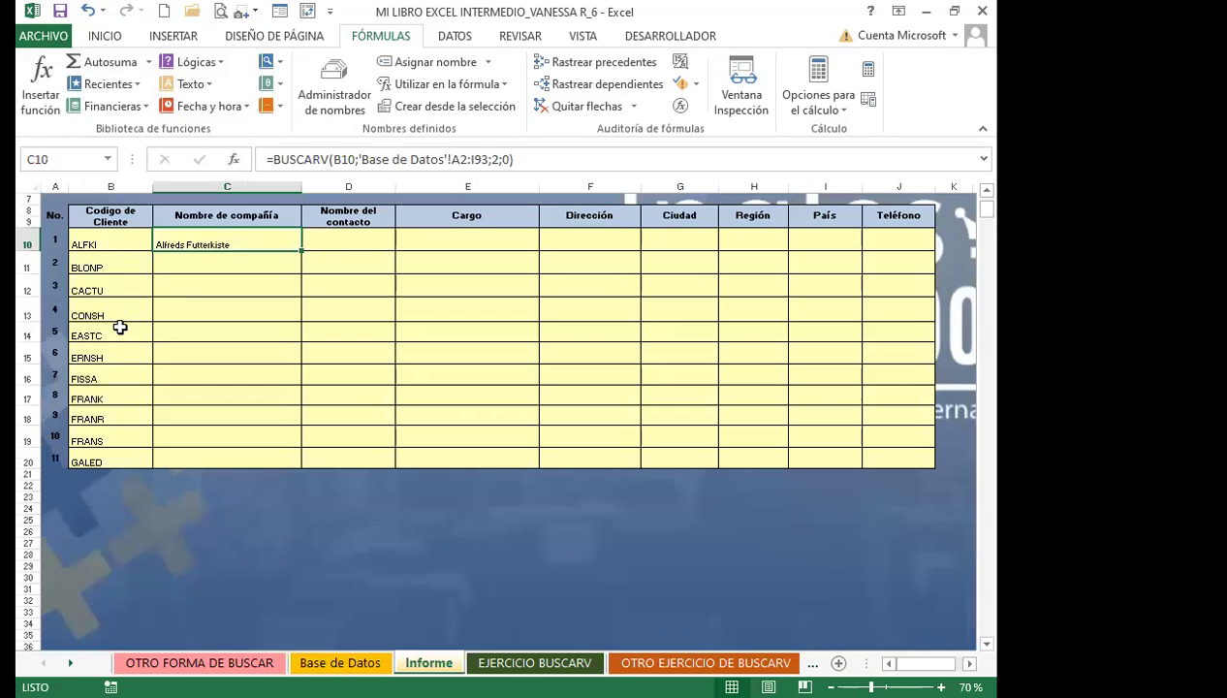
left_click_drag(296, 253, 294, 462)
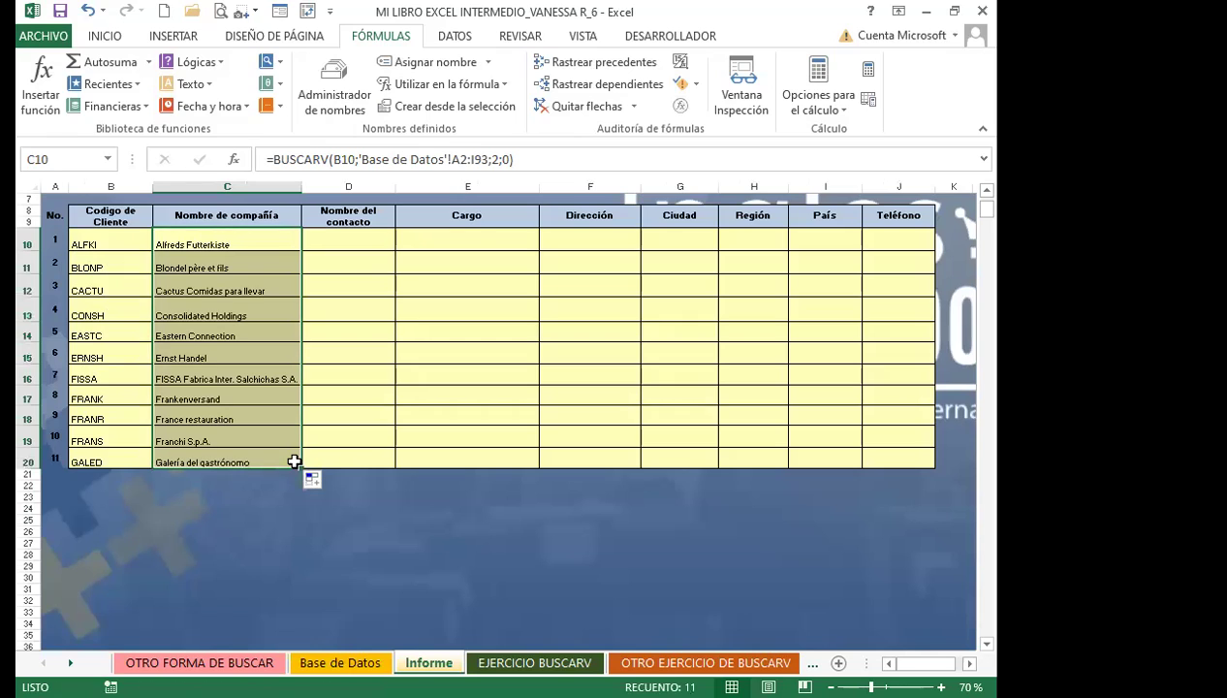
Check the filled company names for codes such as BLONP, CACTU and GALED against their records in Base de Datos.
left_click(212, 268)
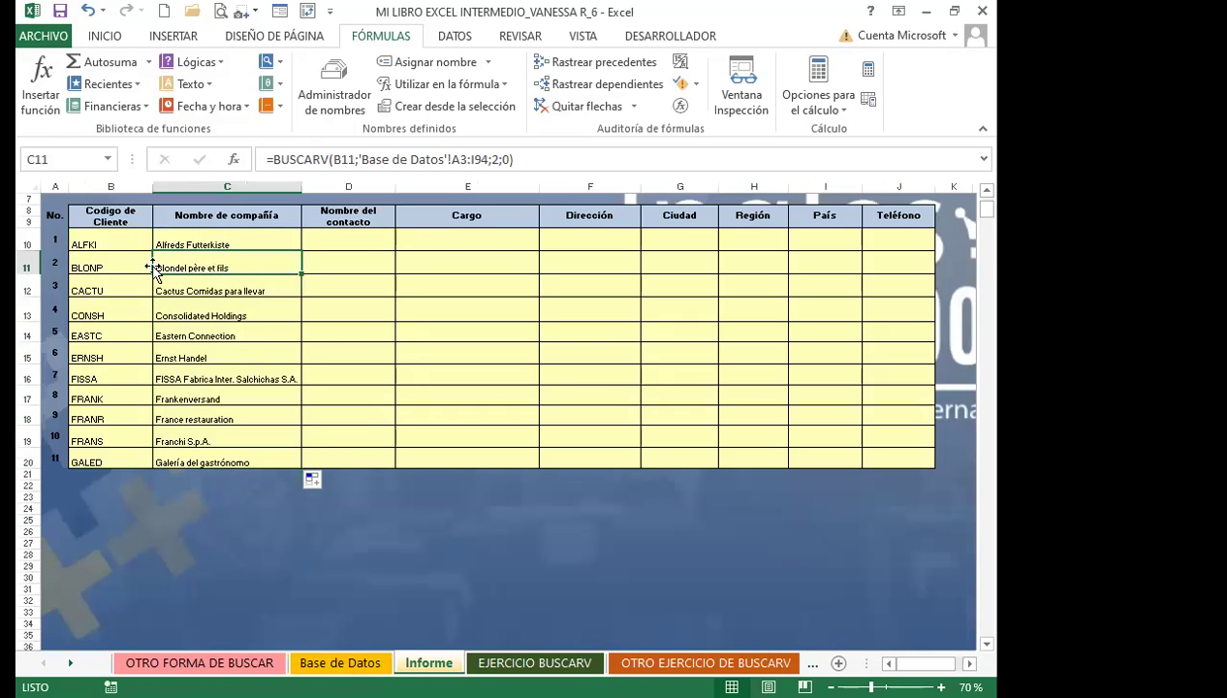
left_click(342, 663)
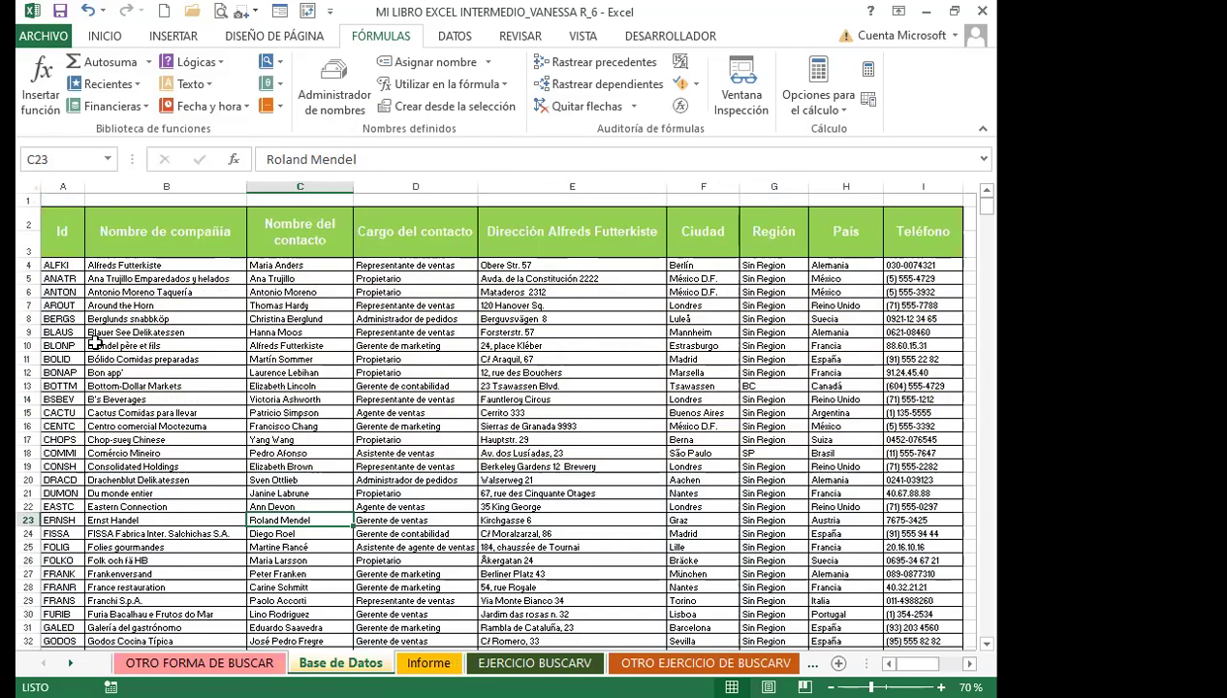
left_click(121, 346)
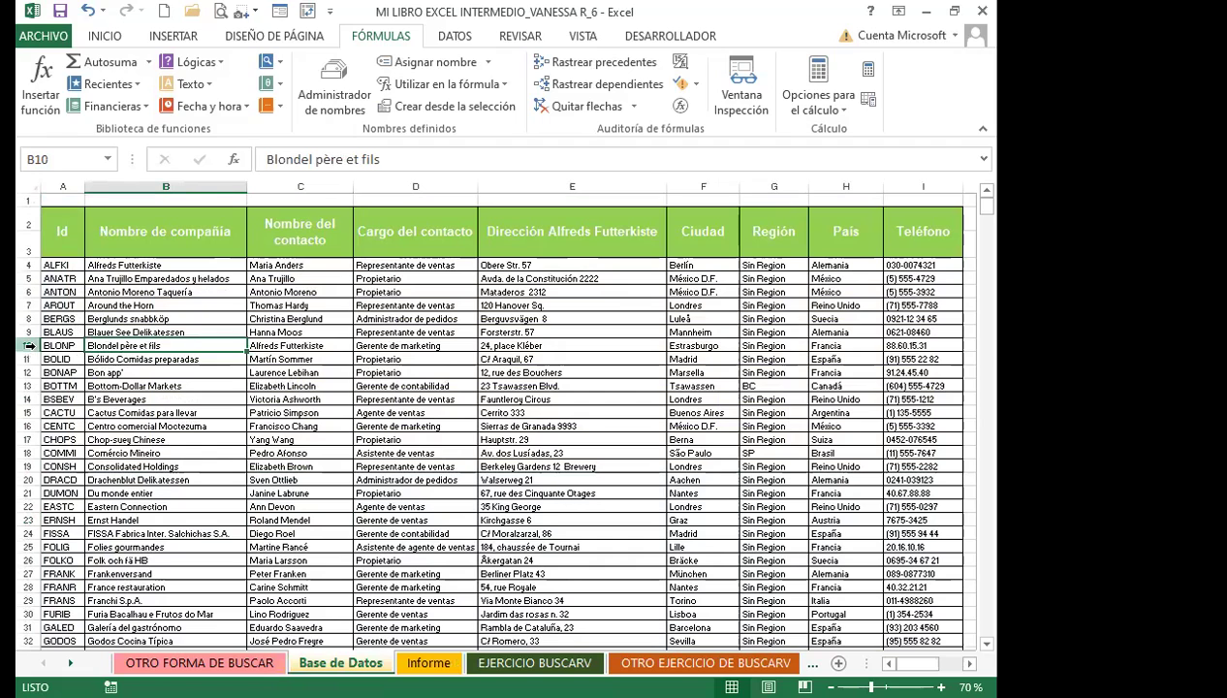
left_click(29, 345)
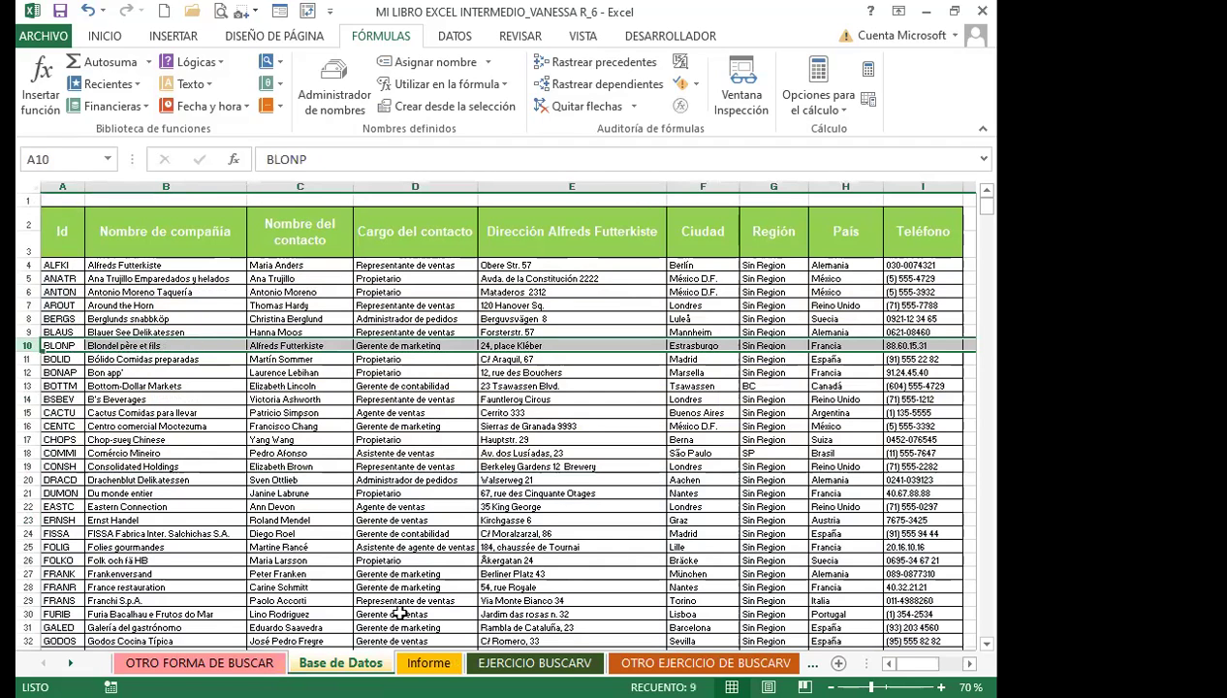
left_click(429, 662)
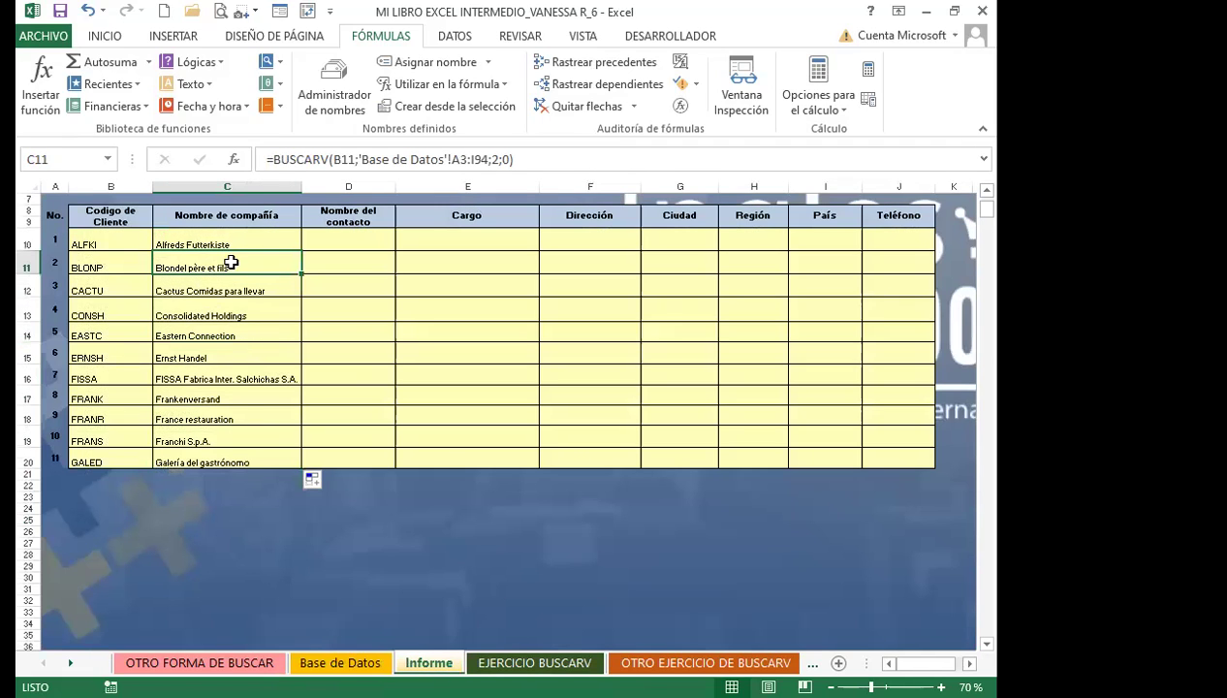
left_click(236, 294)
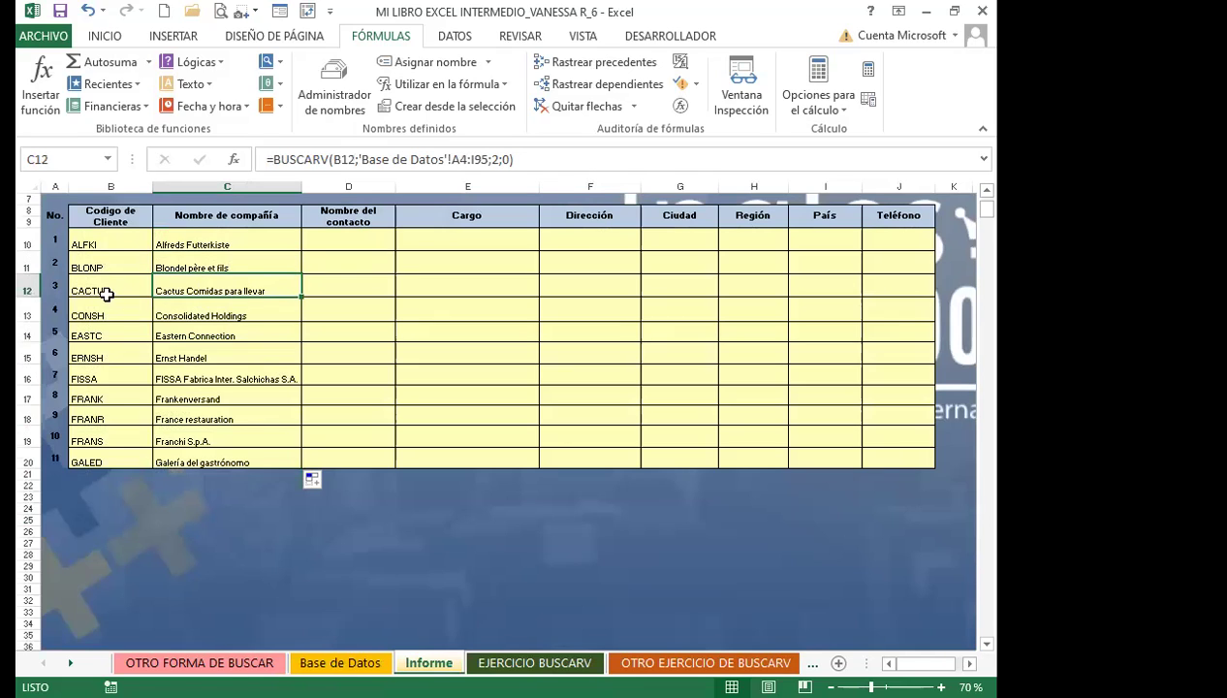
left_click(113, 464)
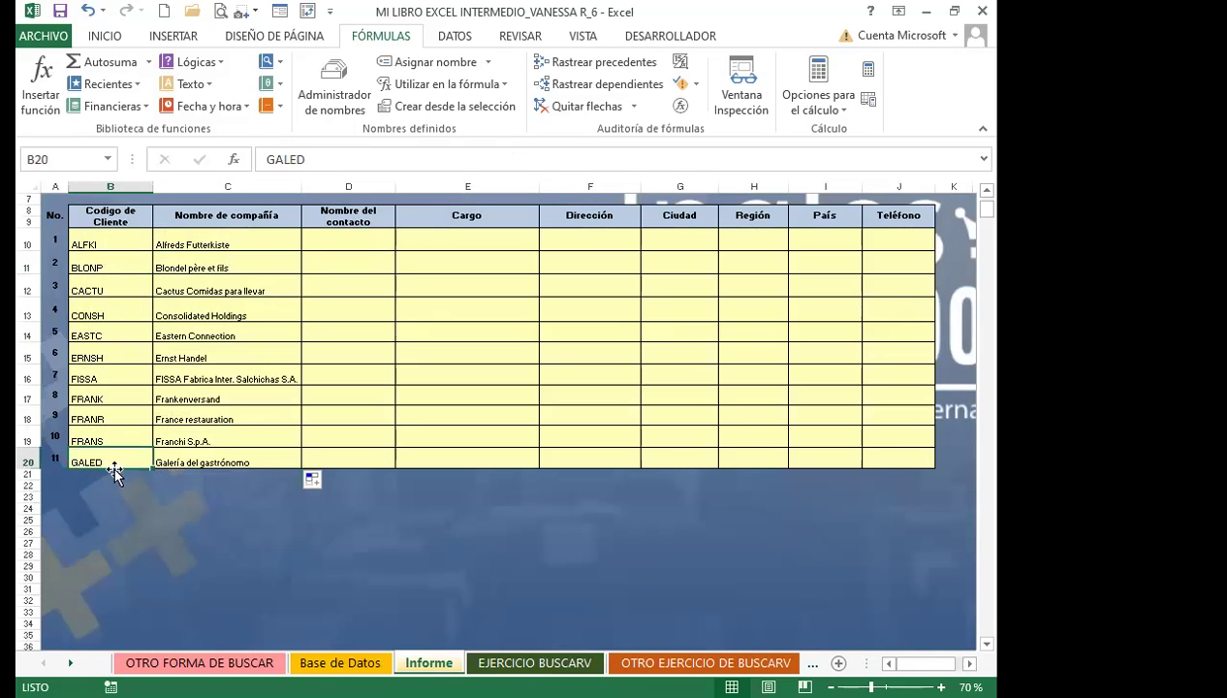
left_click(367, 662)
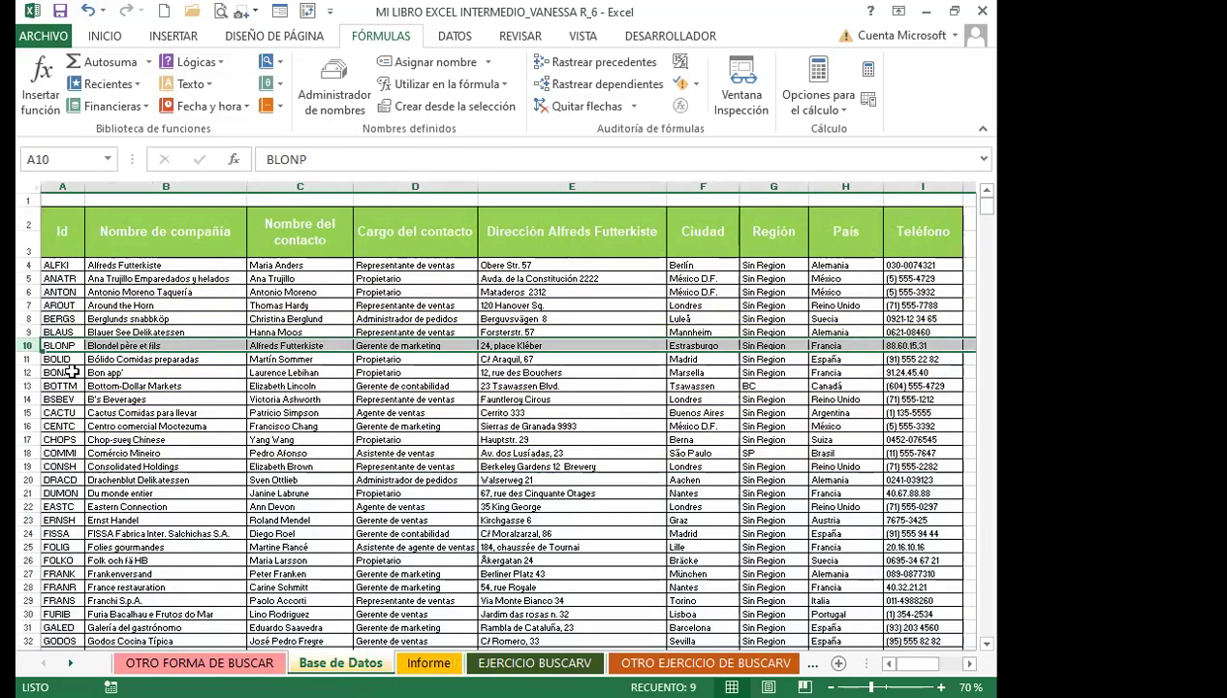
scroll(75, 559, "down", 1)
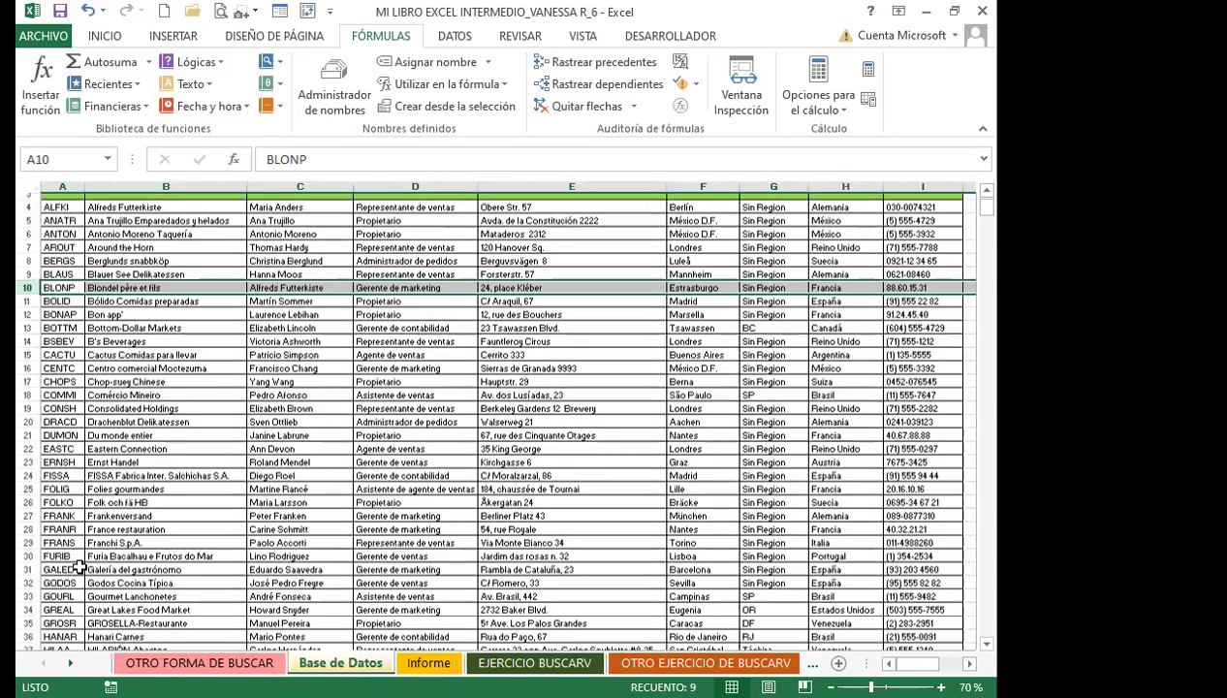
left_click(57, 565)
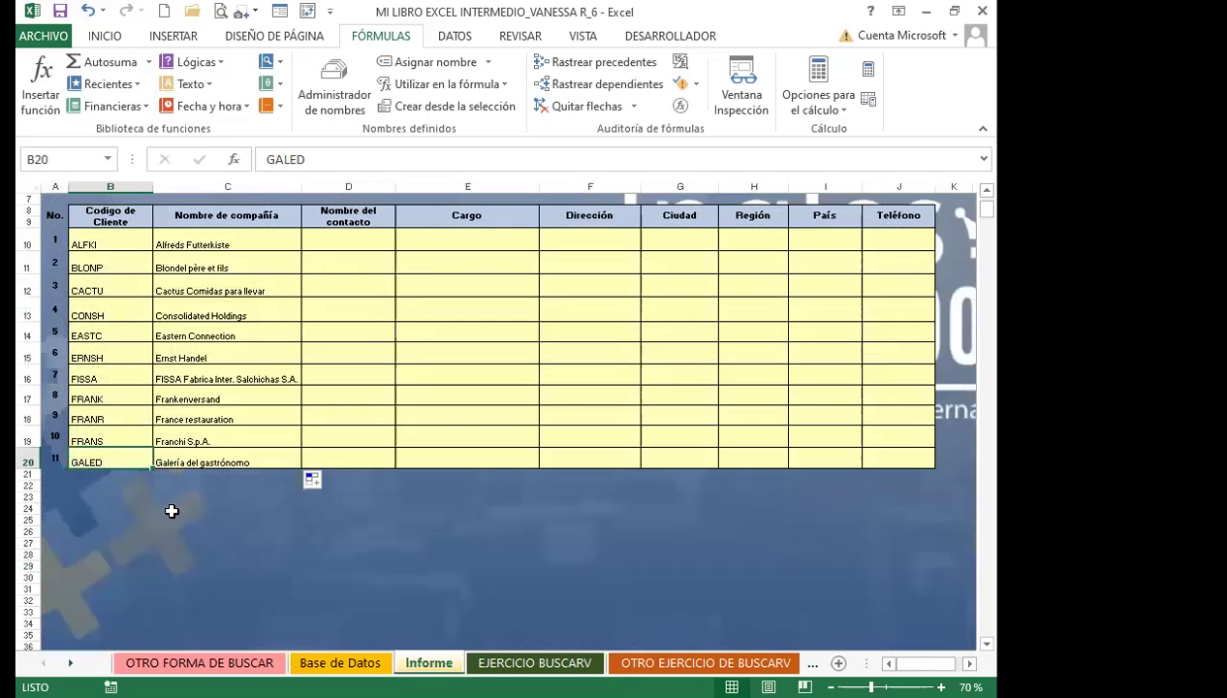
Compare the lookup ranges in several company name formulas of column C on Informe with the records in Base de Datos.
left_click(192, 457)
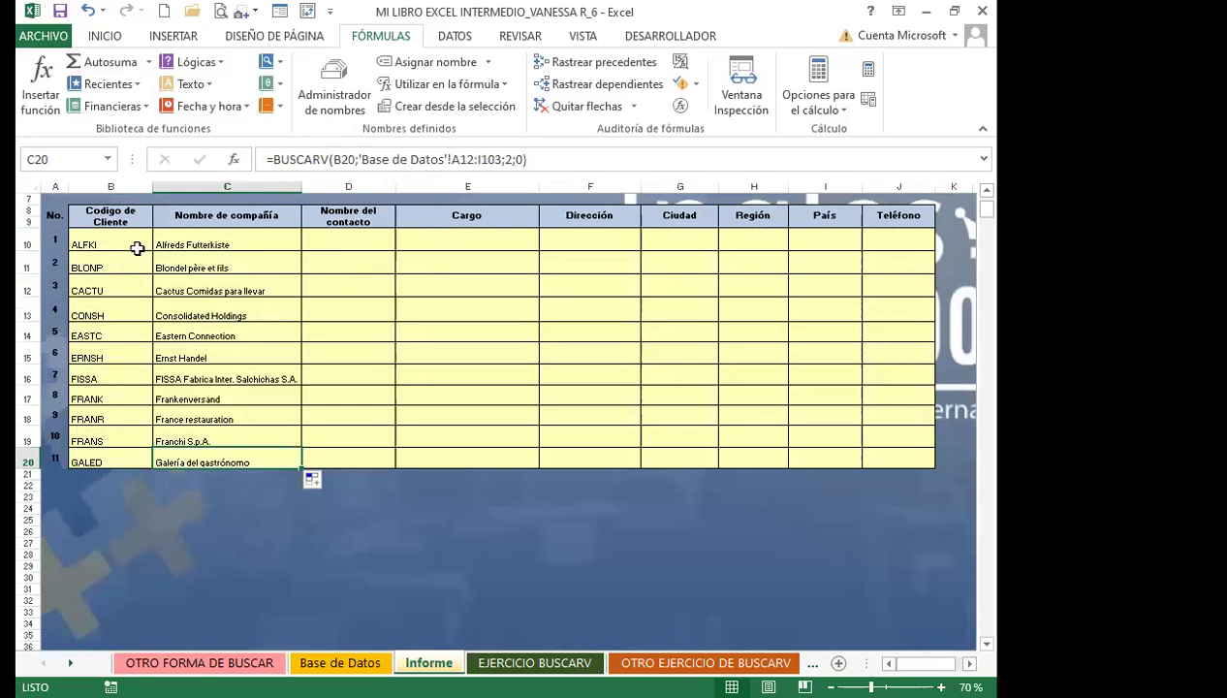
left_click(335, 662)
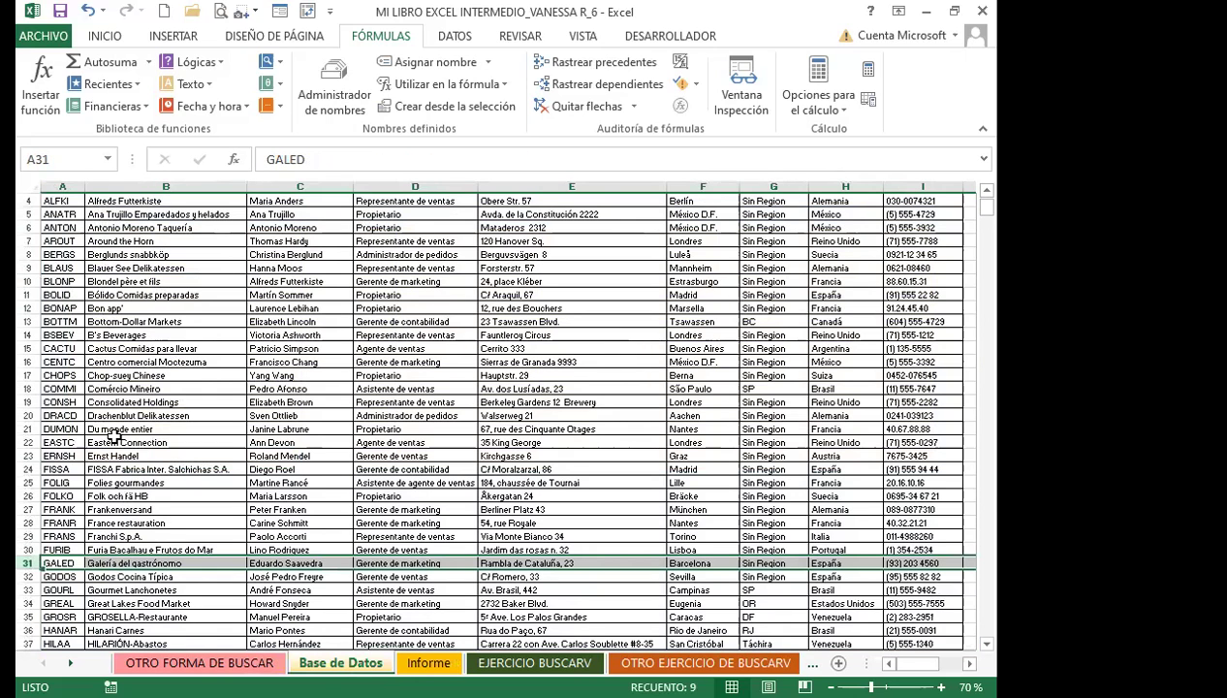
left_click(124, 293)
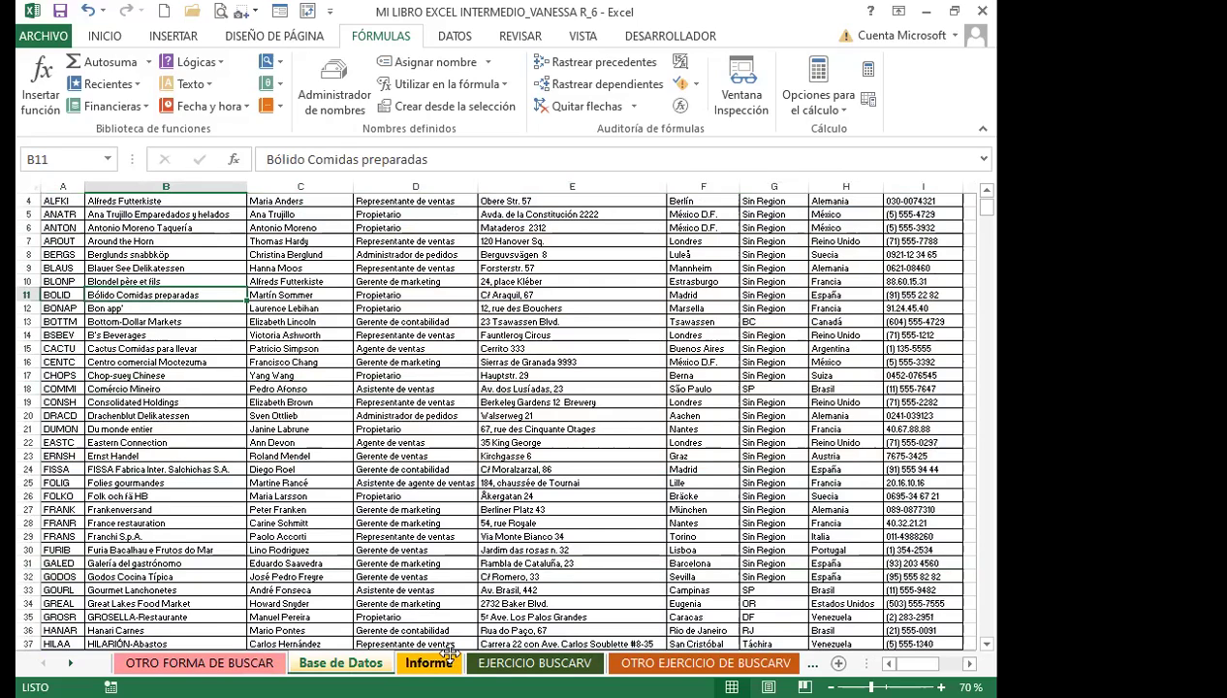
left_click(367, 523)
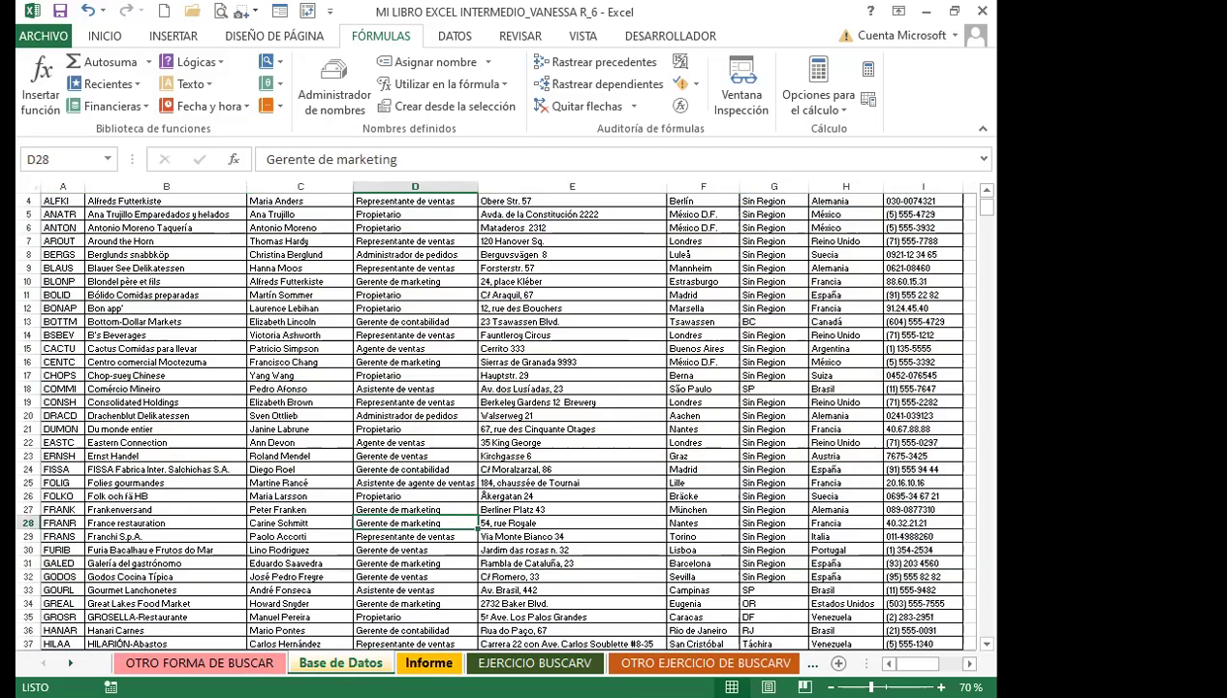
left_click(428, 663)
left_click(228, 379)
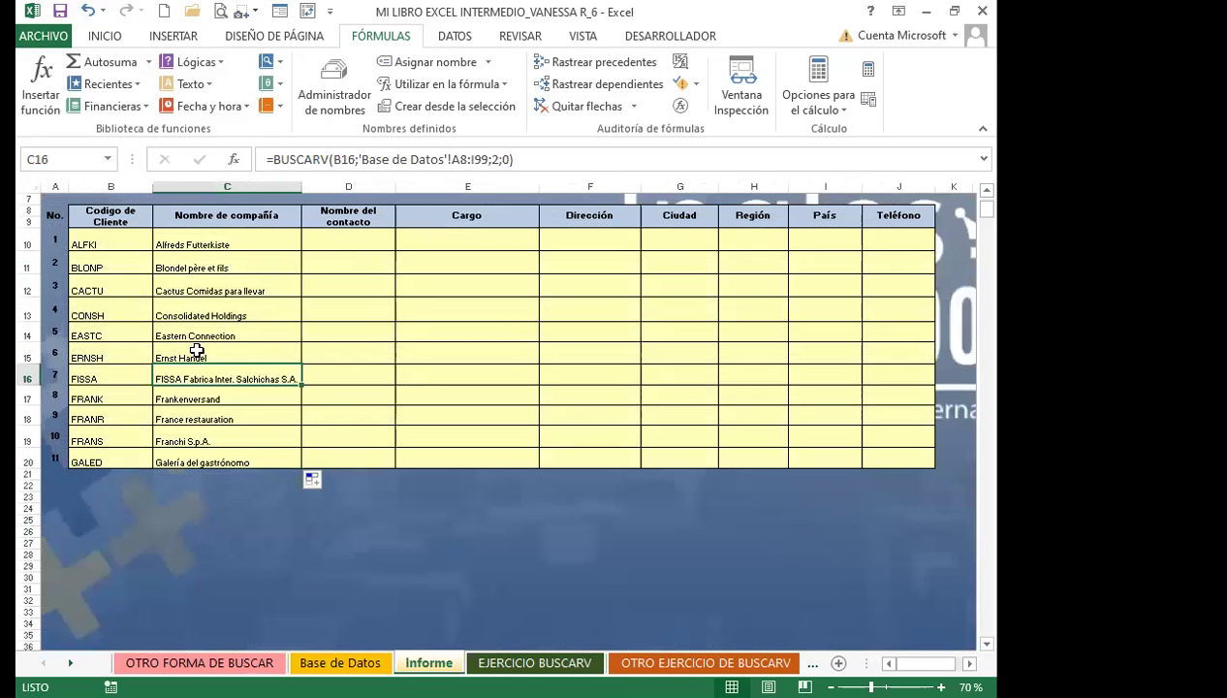
left_click(194, 263)
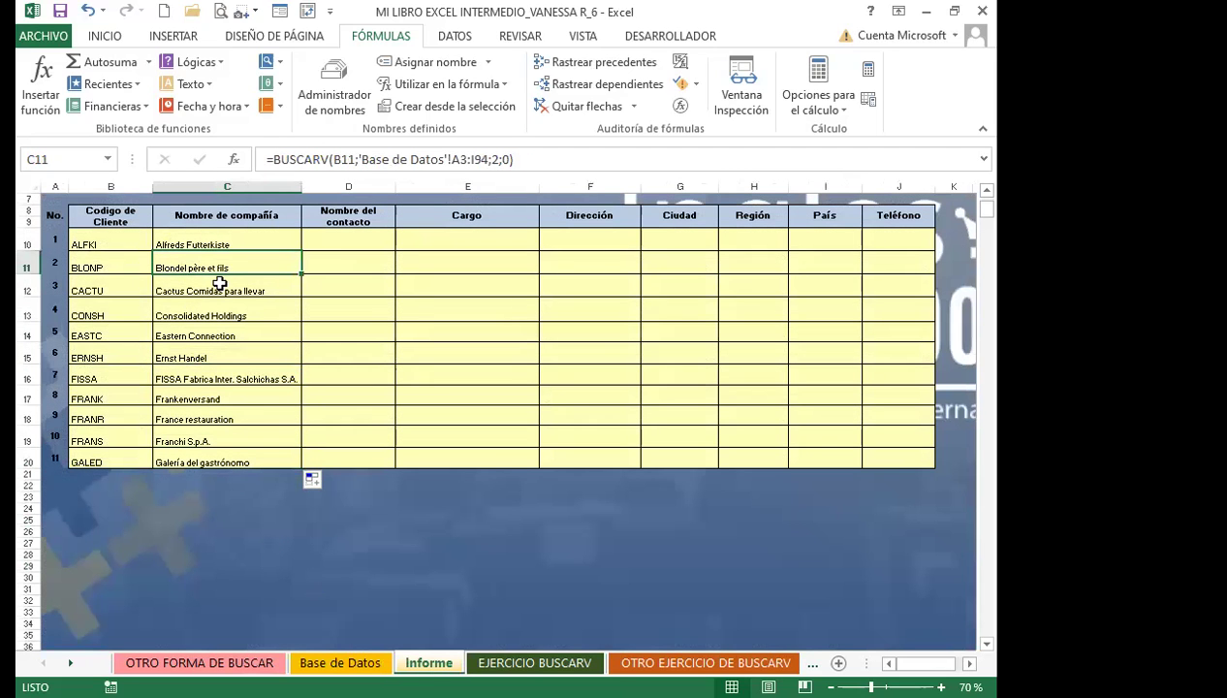
left_click(260, 240)
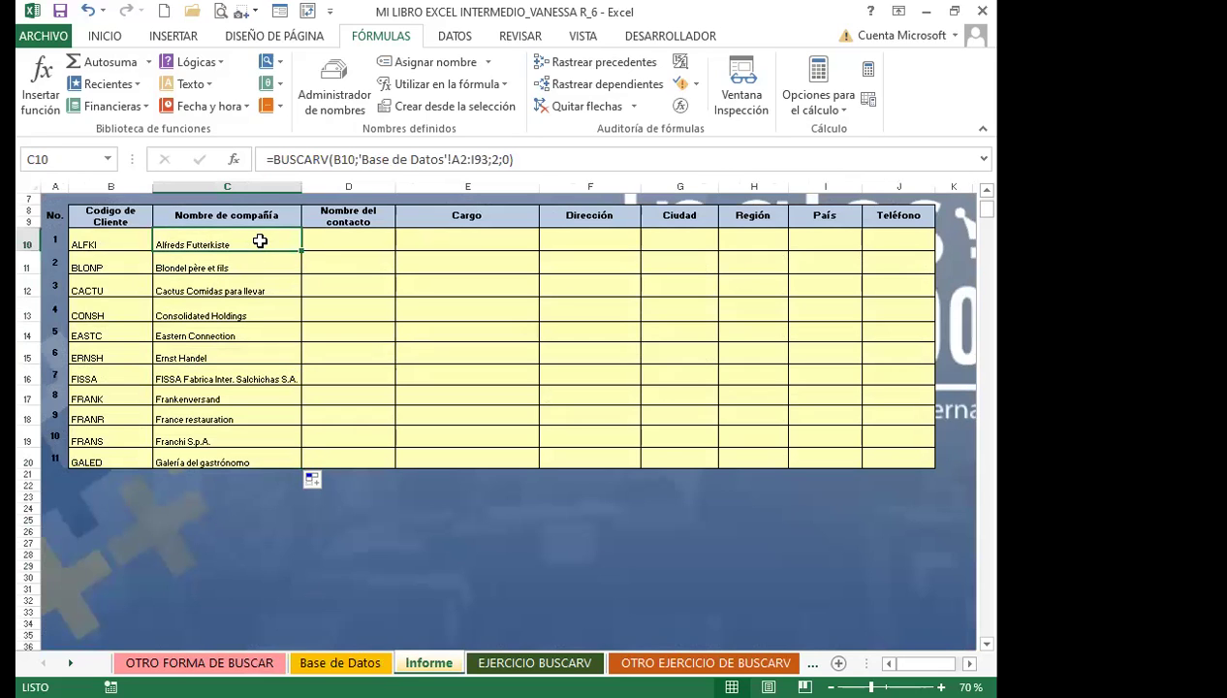
left_click(162, 330)
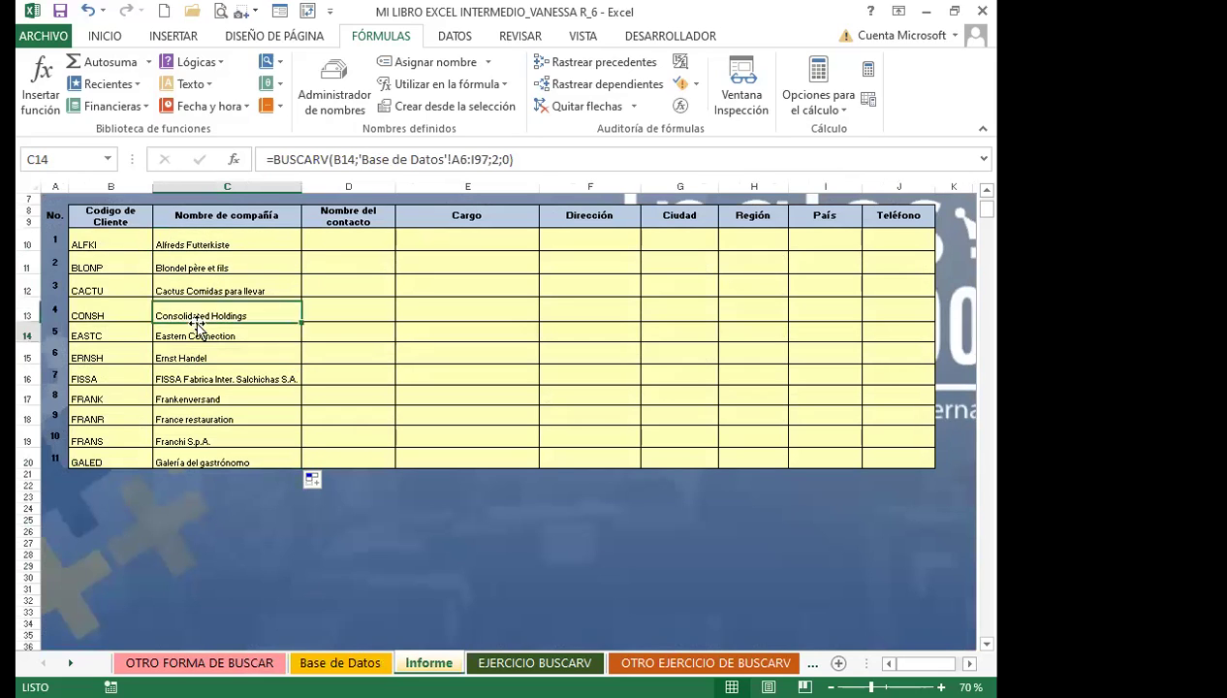
Test the C20 formula by copying the code WOLZA from A93 of Base de Datos into B20 of Informe, and undo the paste.
left_click(88, 459)
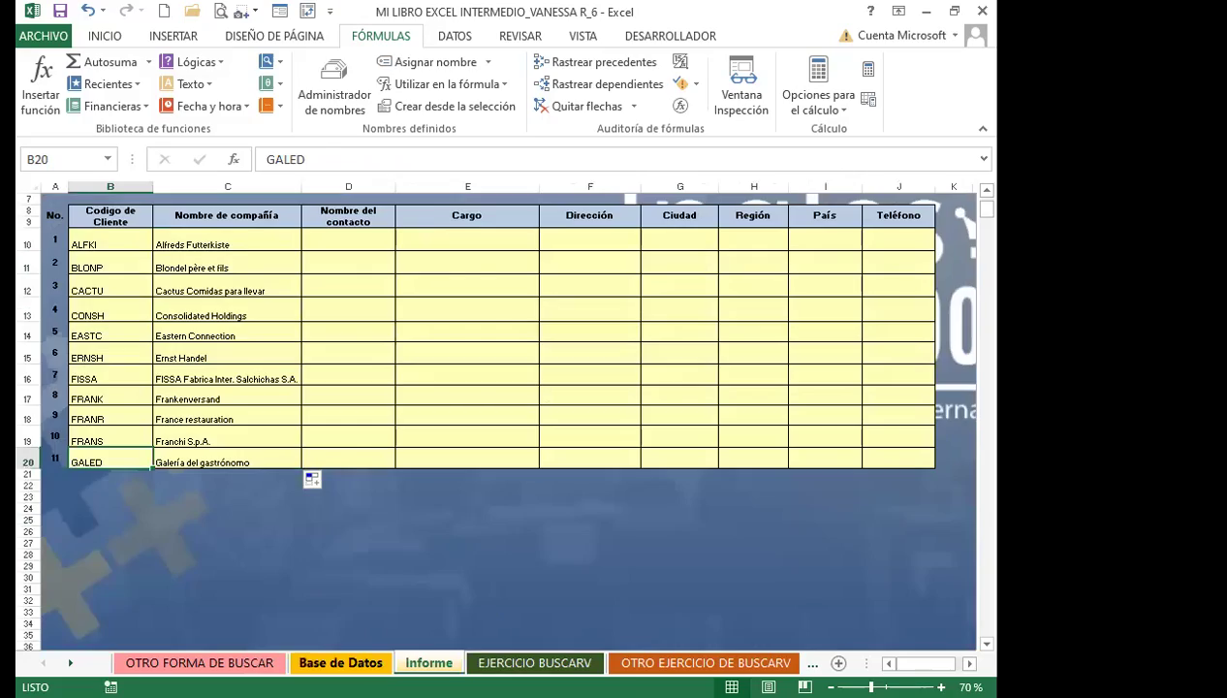
left_click(339, 663)
scroll(92, 555, "down", 20)
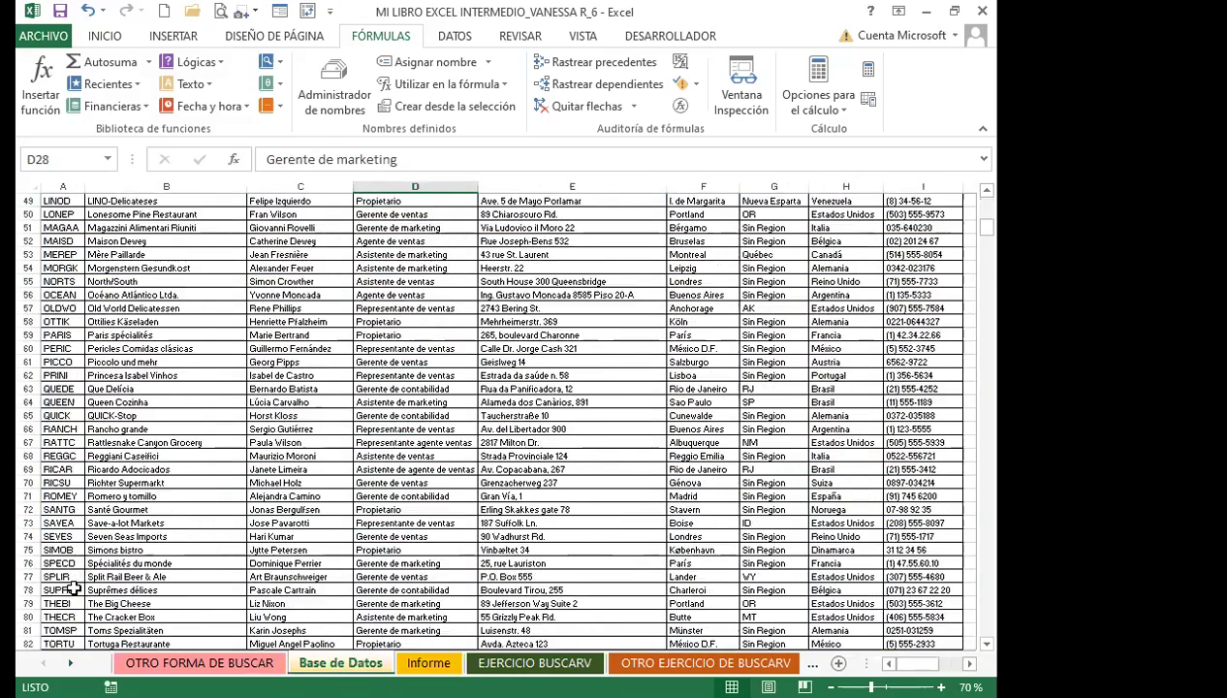
left_click(49, 388)
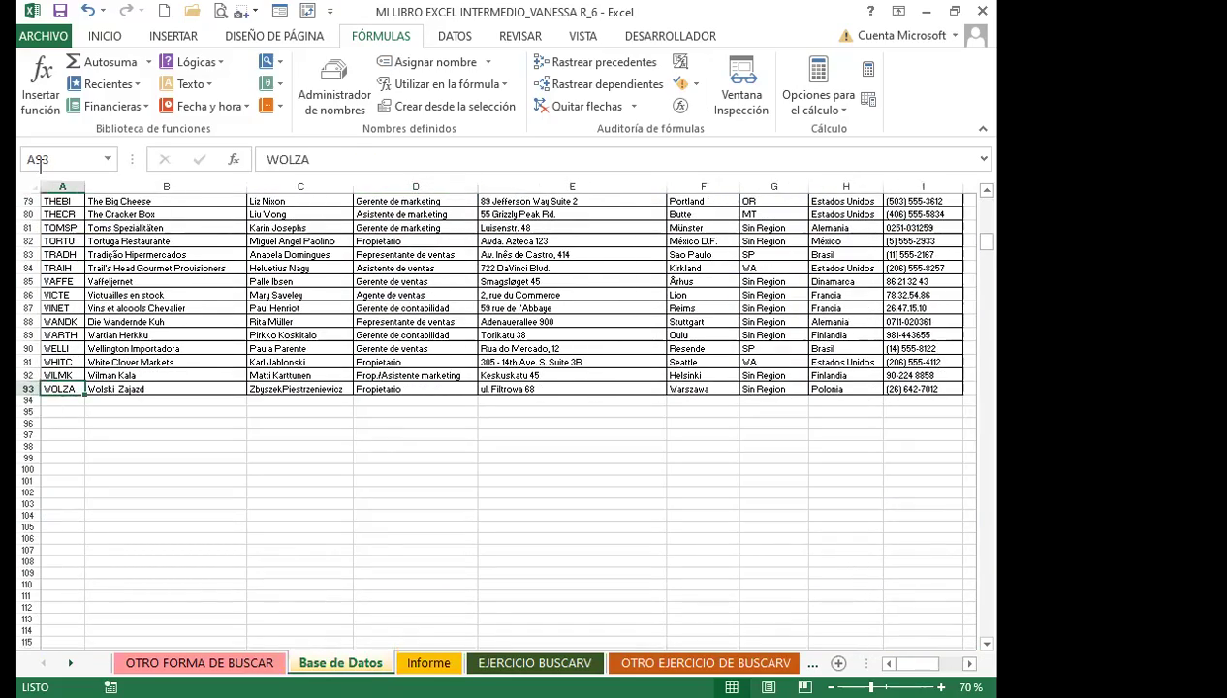
left_click(104, 36)
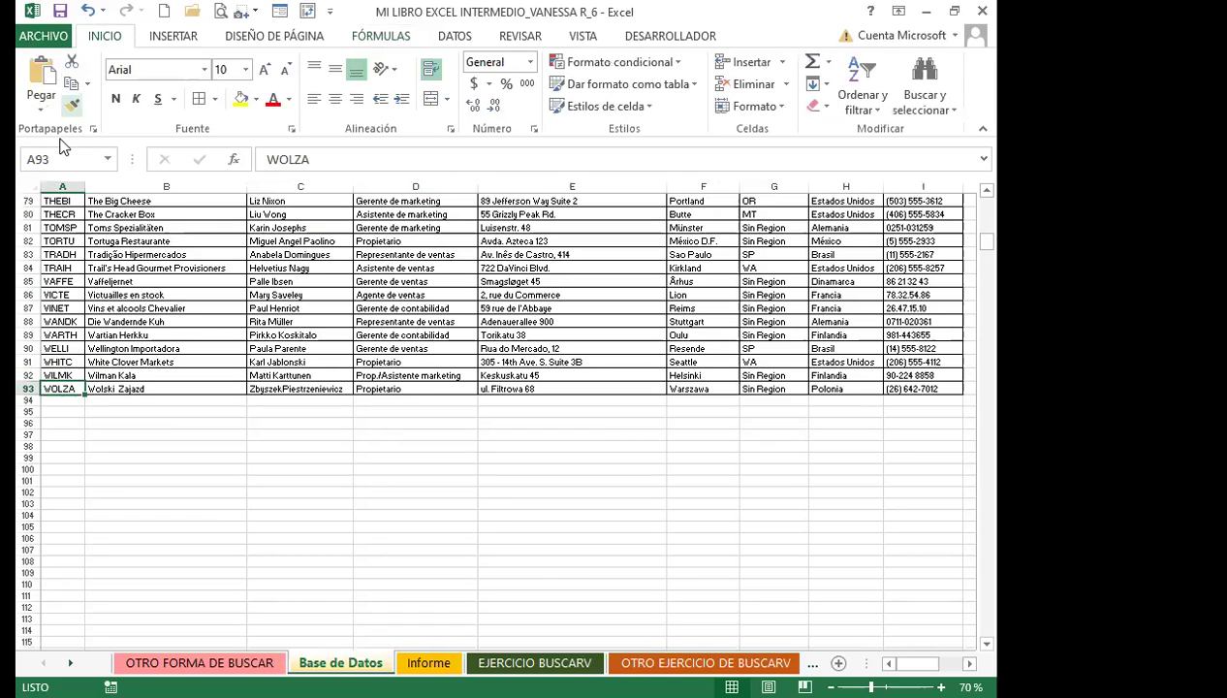
left_click(71, 83)
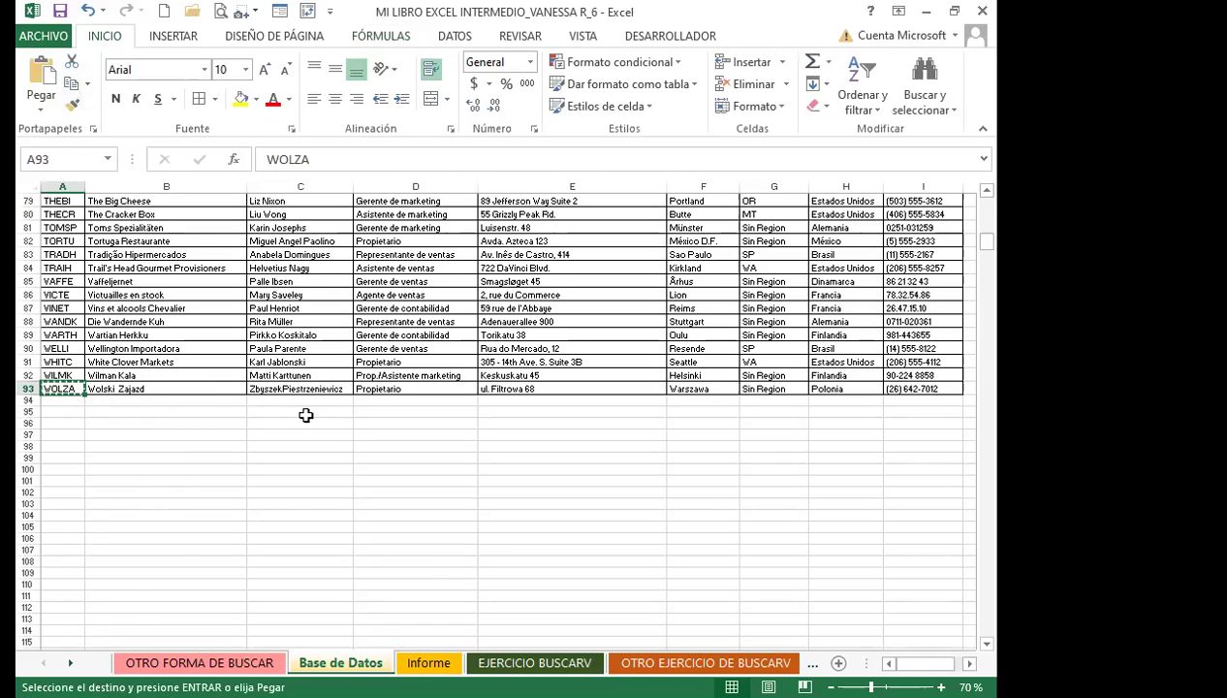
left_click(428, 662)
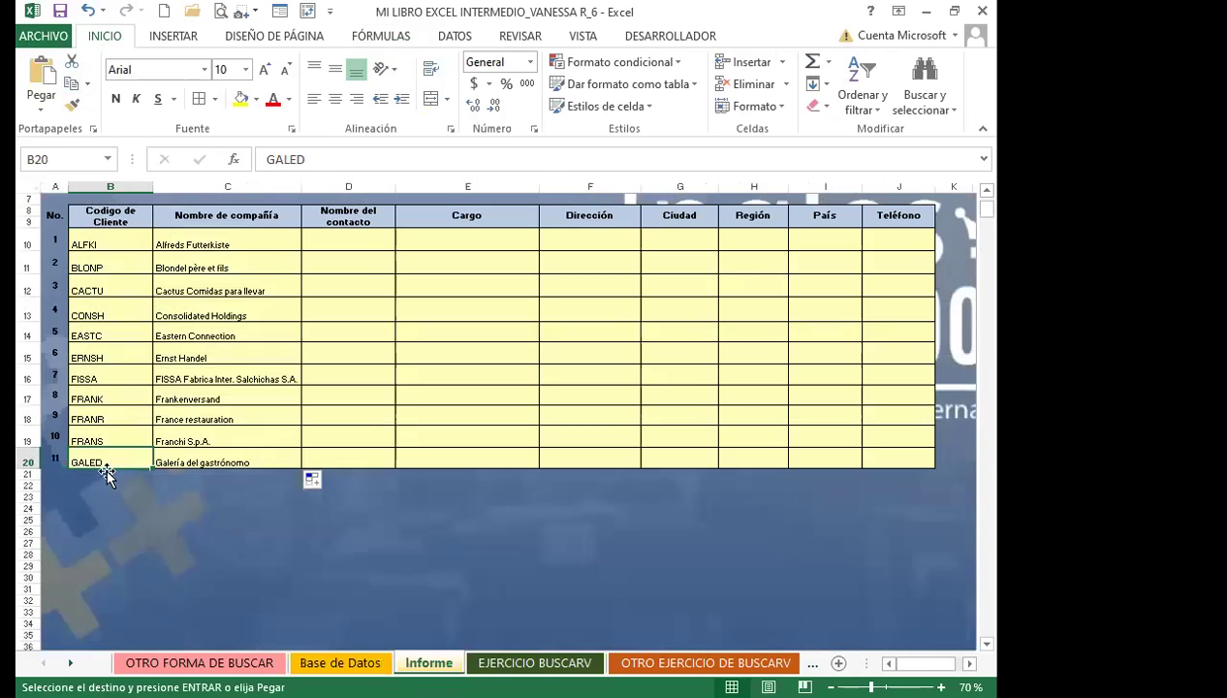
left_click(41, 77)
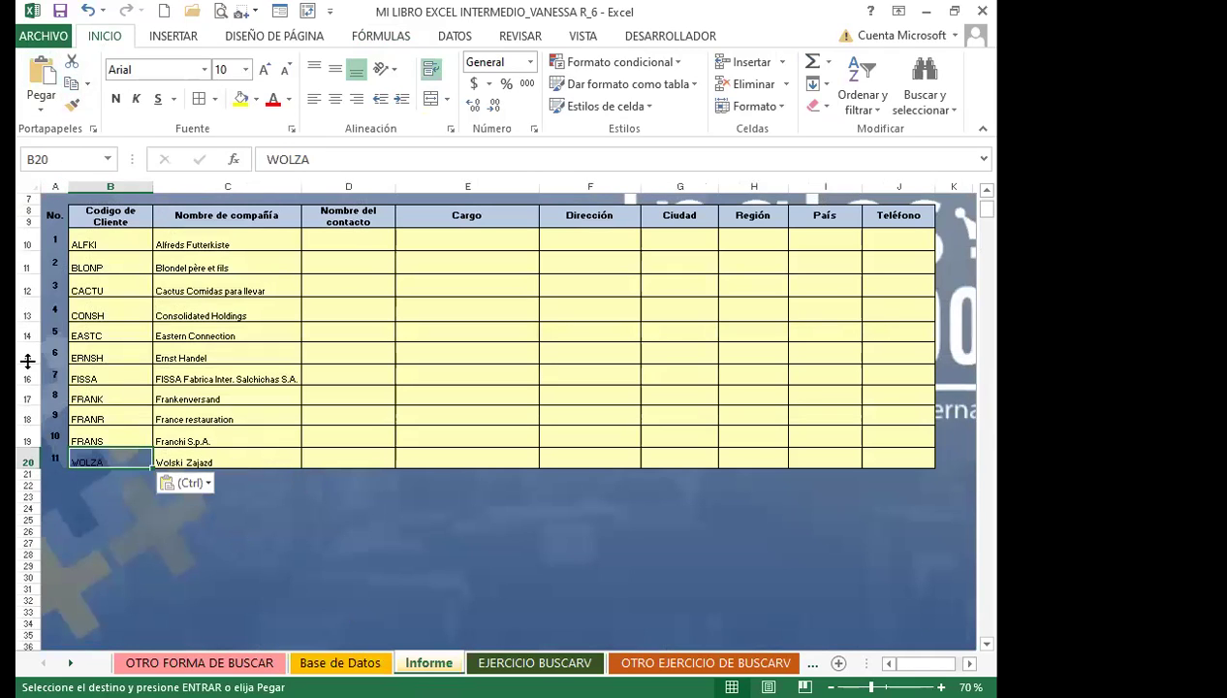
left_click(241, 450)
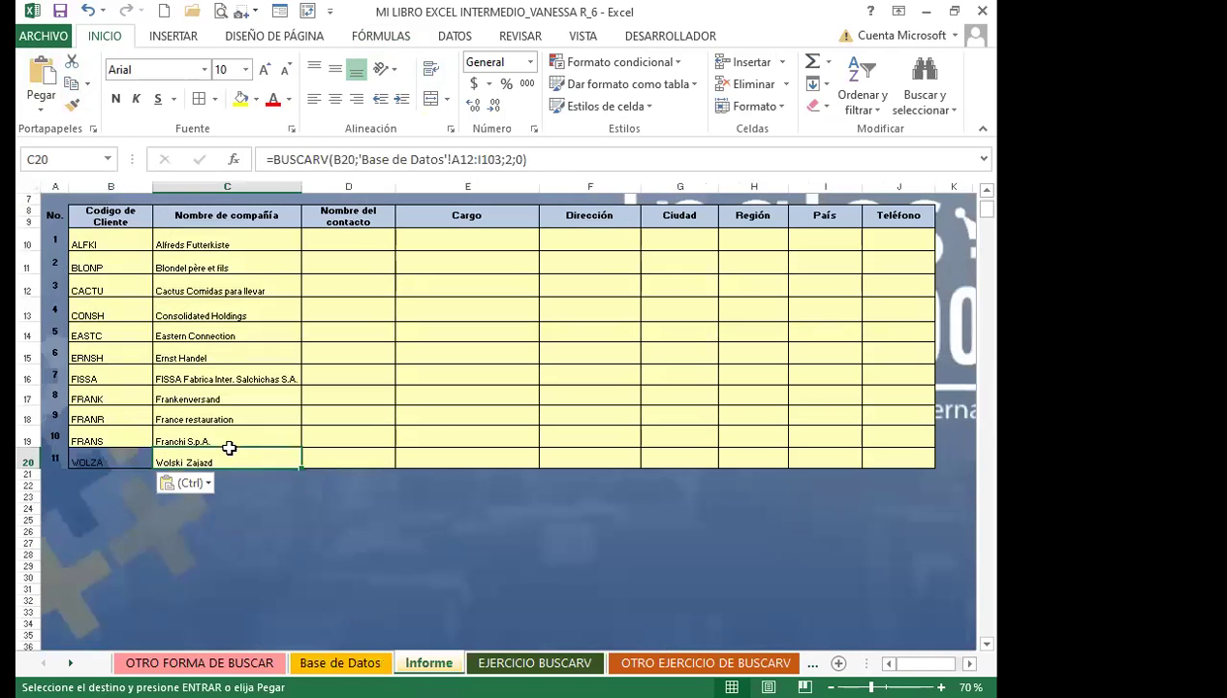
key("ctrl+z")
Compare the lookup table range in the C10 formula with the range in the C20 formula.
left_click(229, 250)
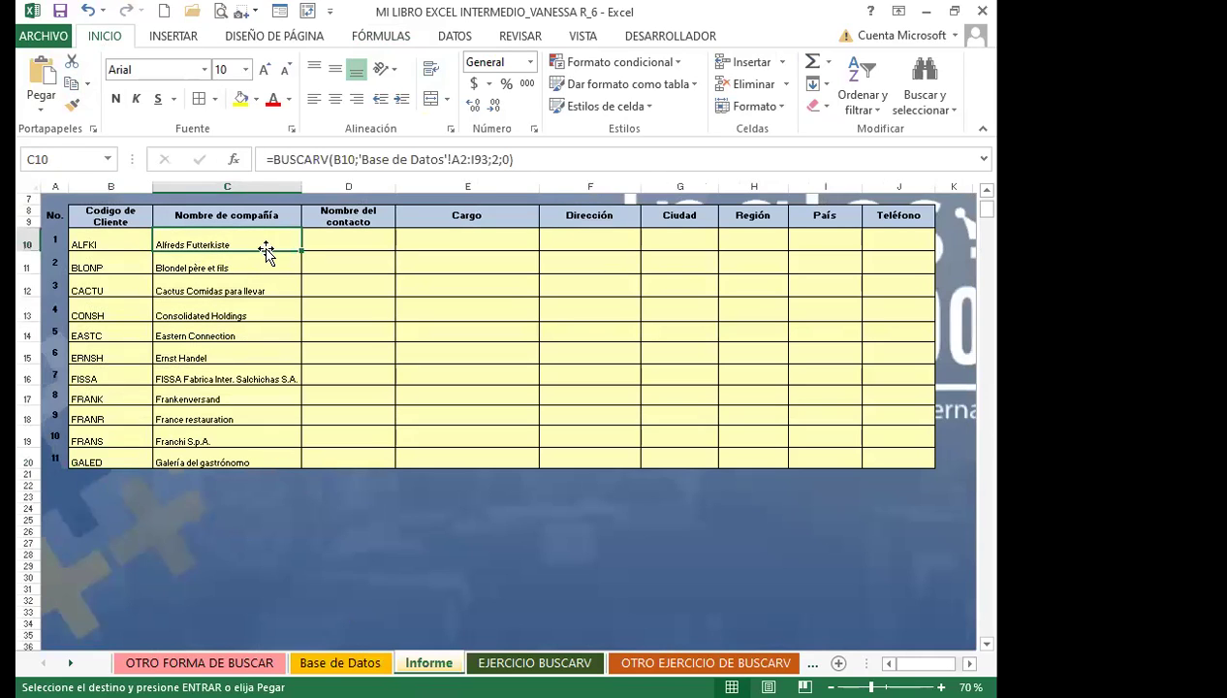
left_click(105, 241)
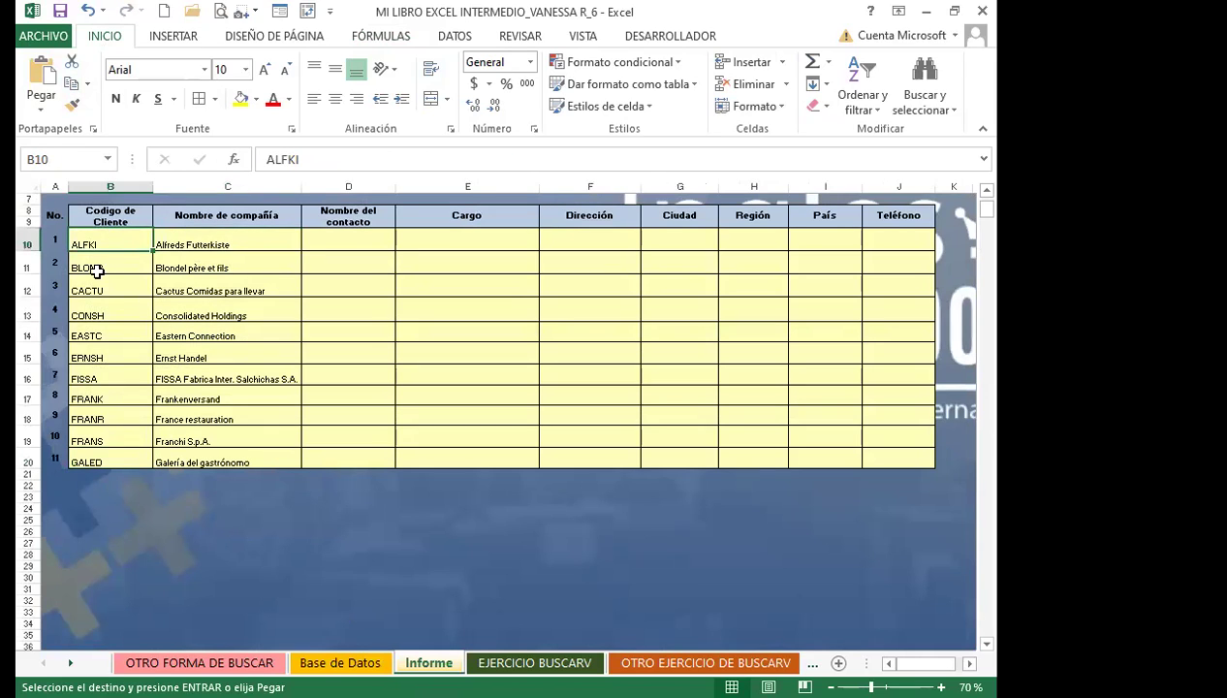
left_click(268, 235)
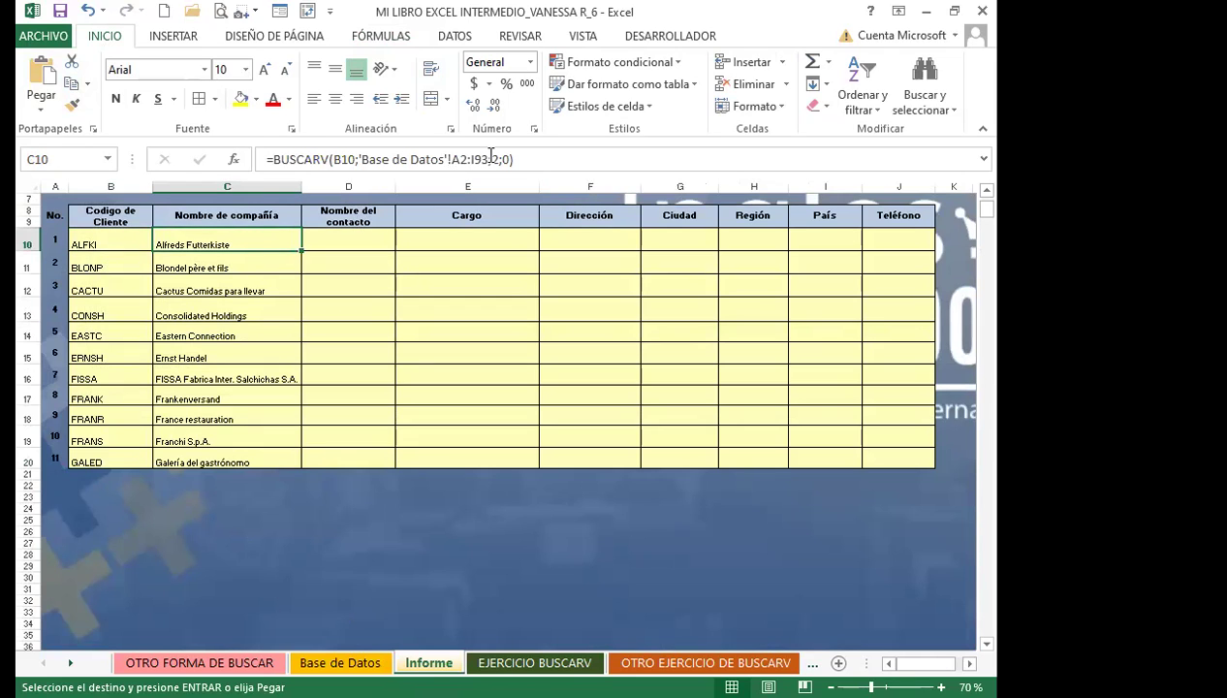
left_click(223, 458)
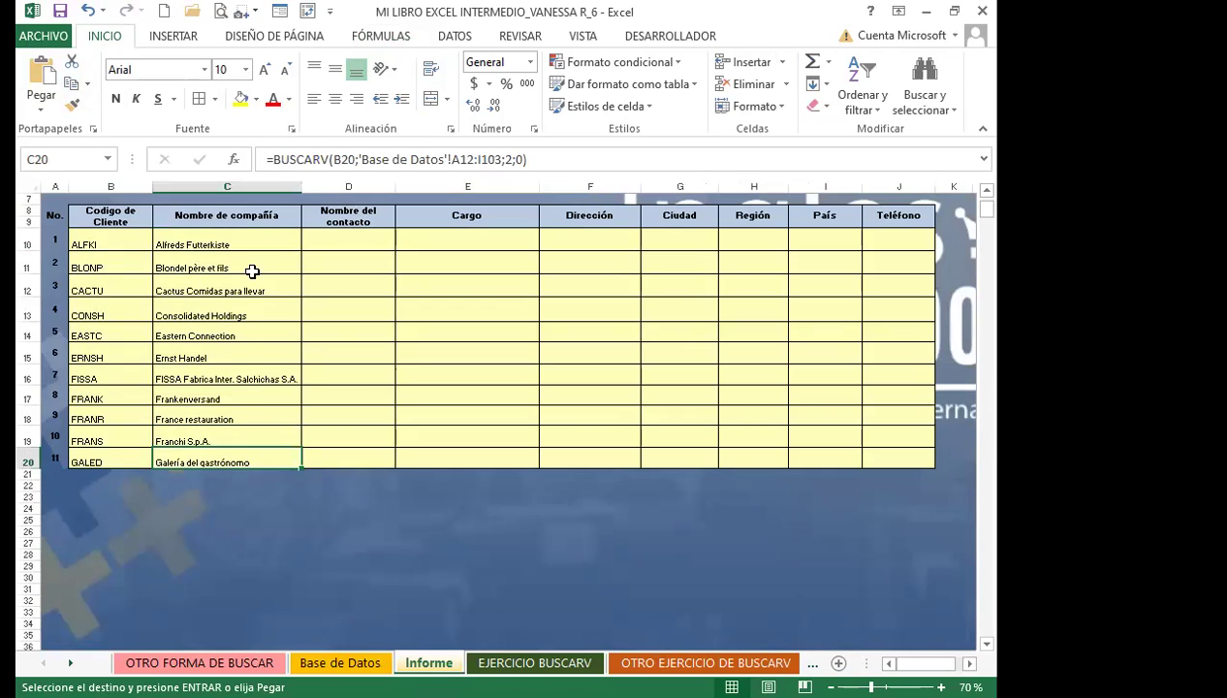
left_click(241, 240)
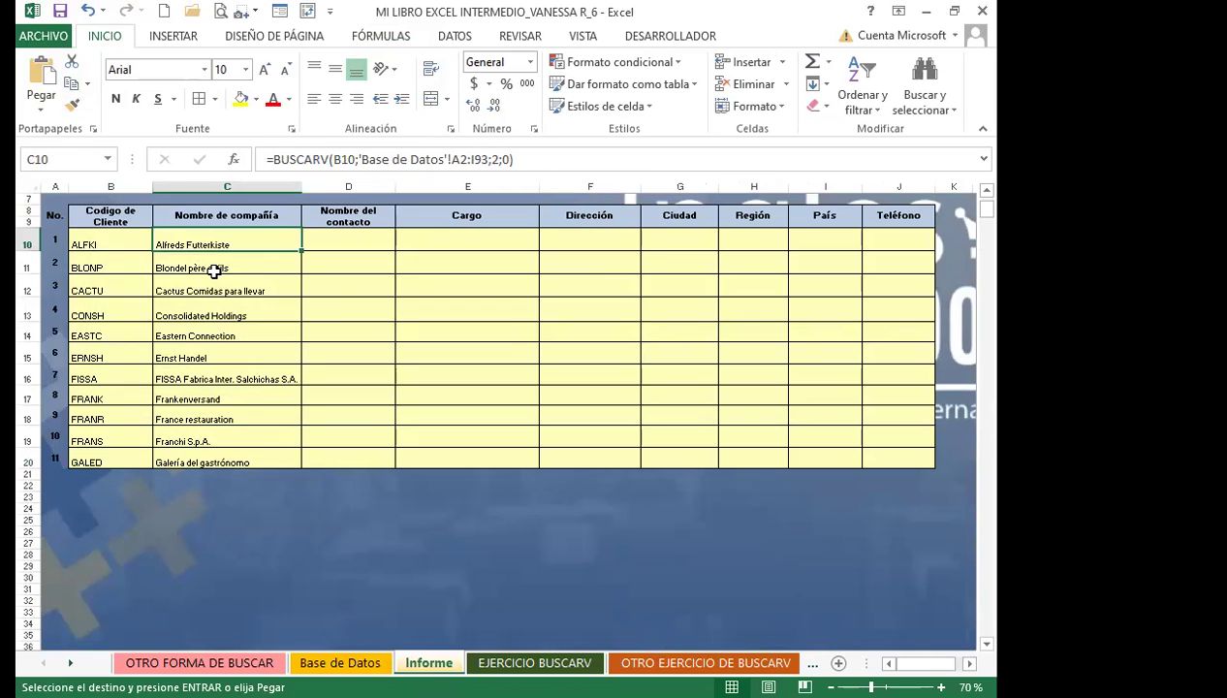
left_click(204, 463)
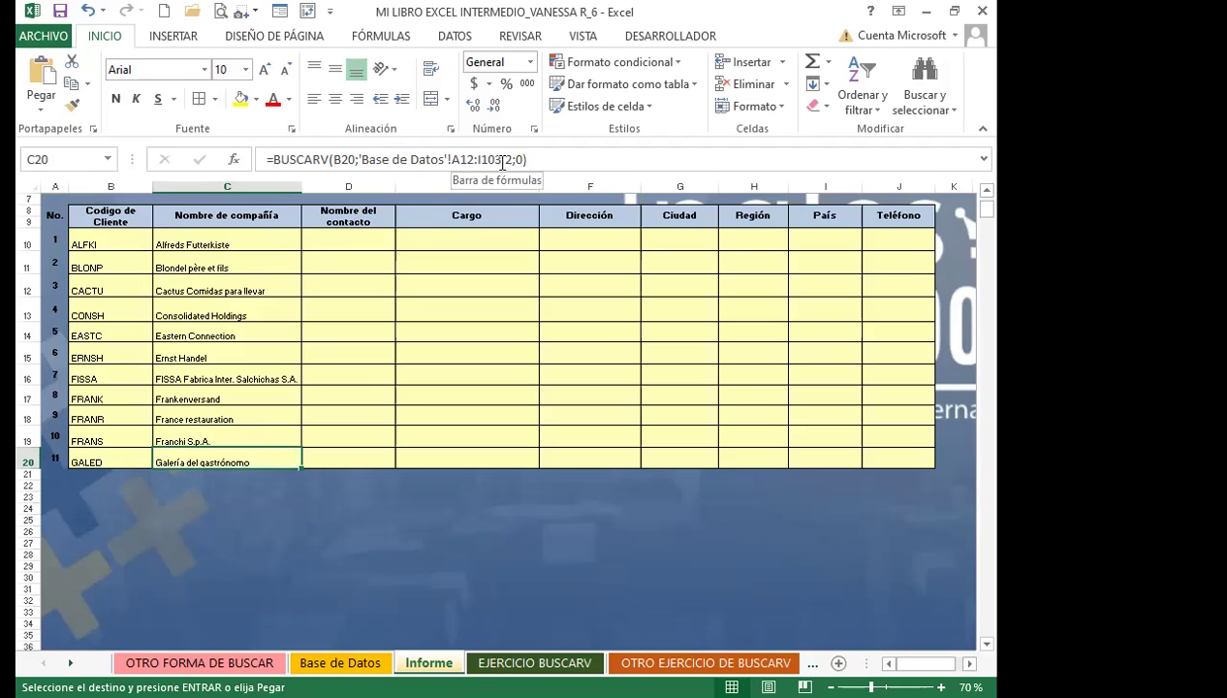
Test the C20 formula with the code ALFKI copied from B10 into B20, and undo the paste.
left_click(117, 237)
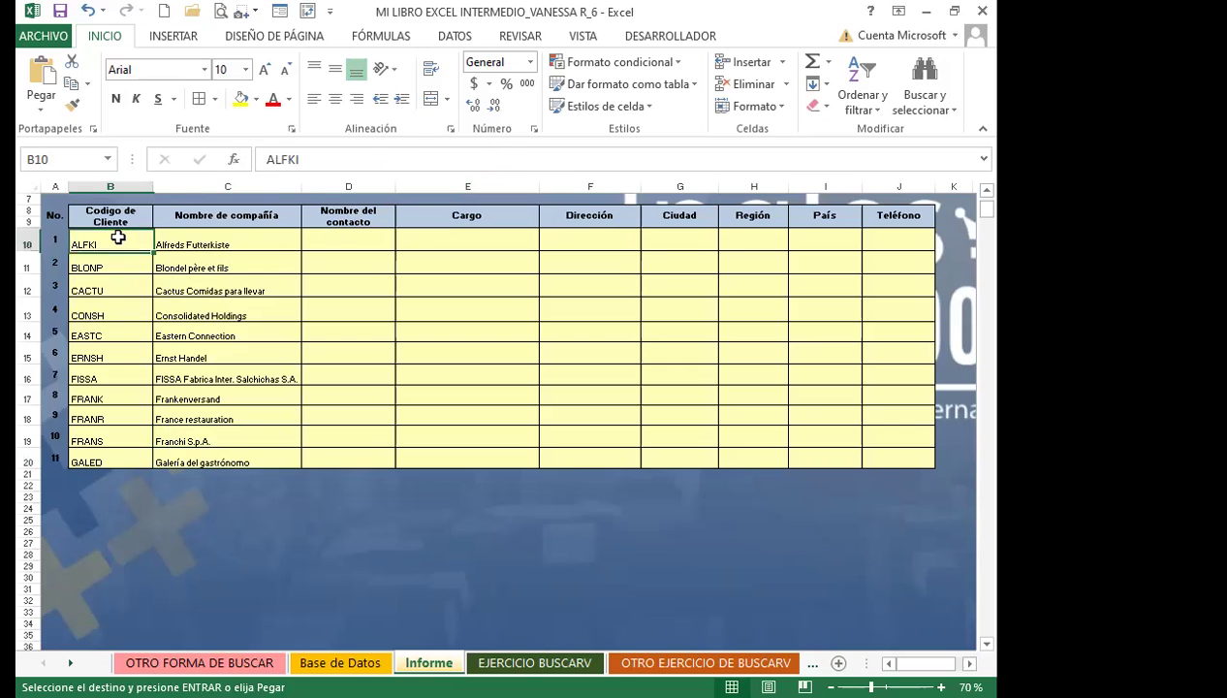
left_click(104, 458)
key("ctrl+v")
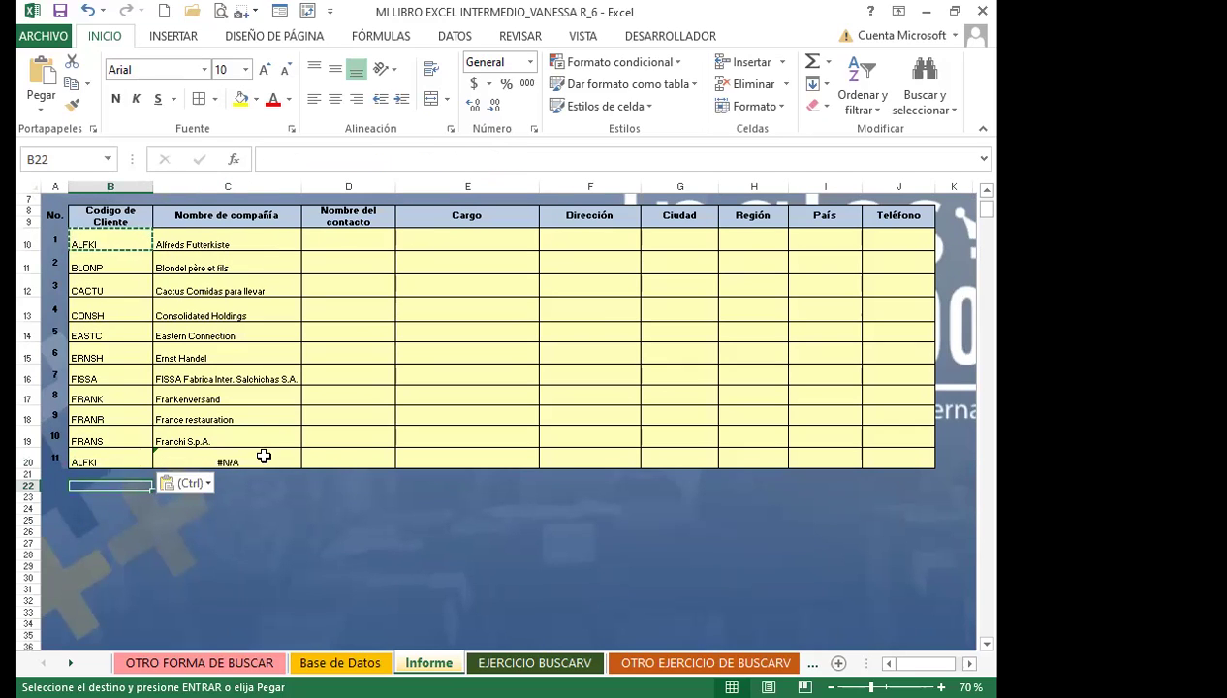
left_click(267, 456)
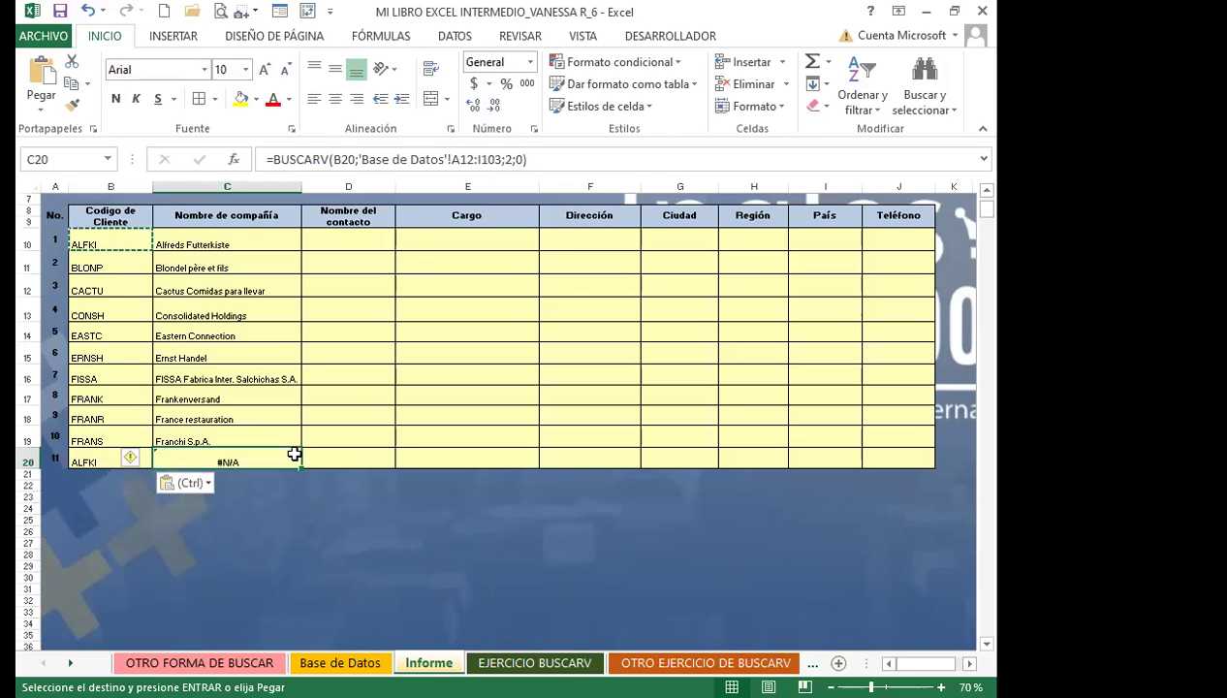
key("Escape")
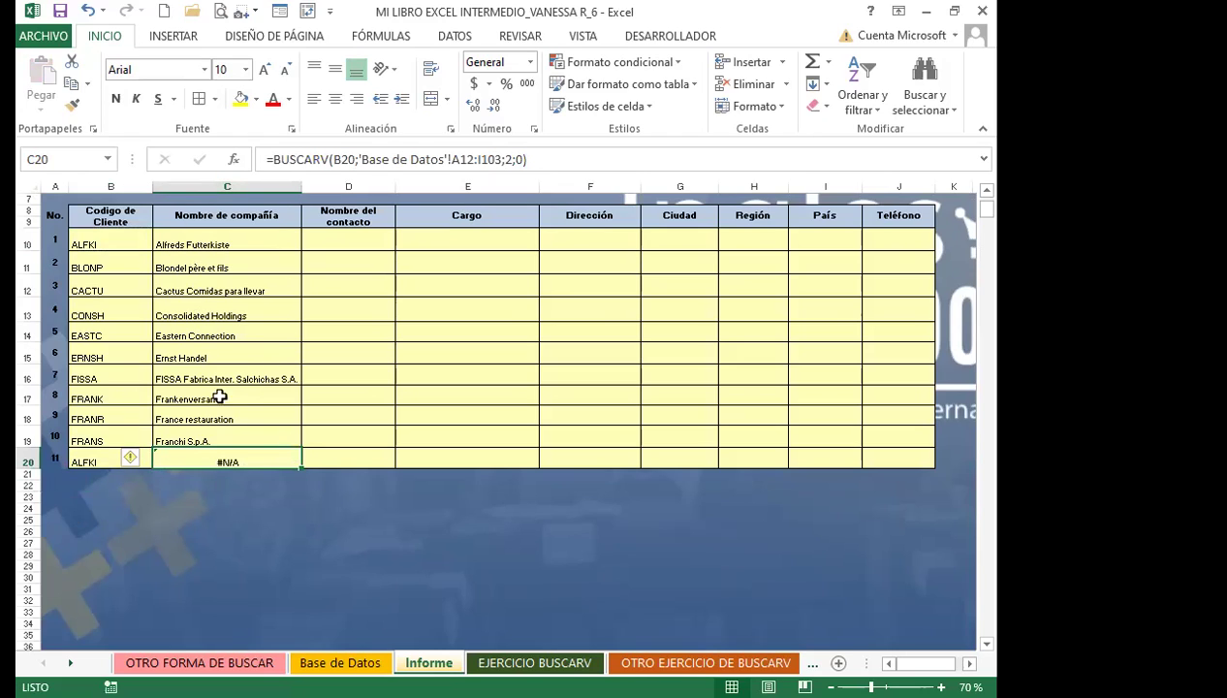
left_click(84, 462)
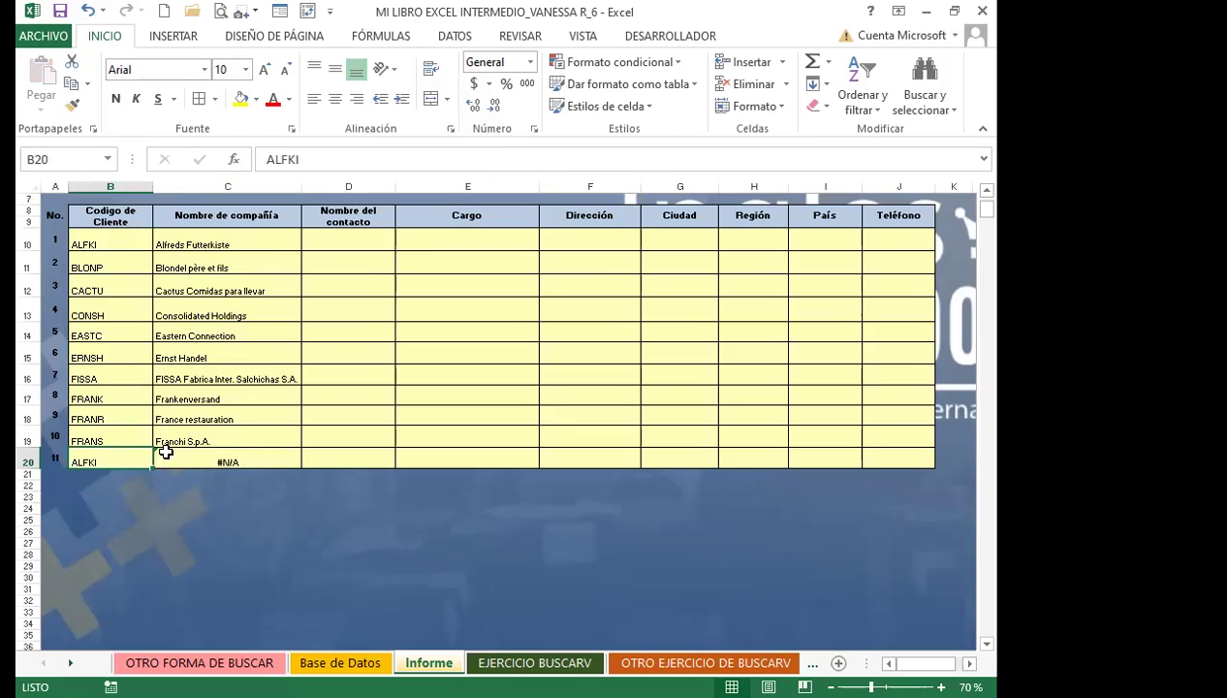
left_click(260, 461)
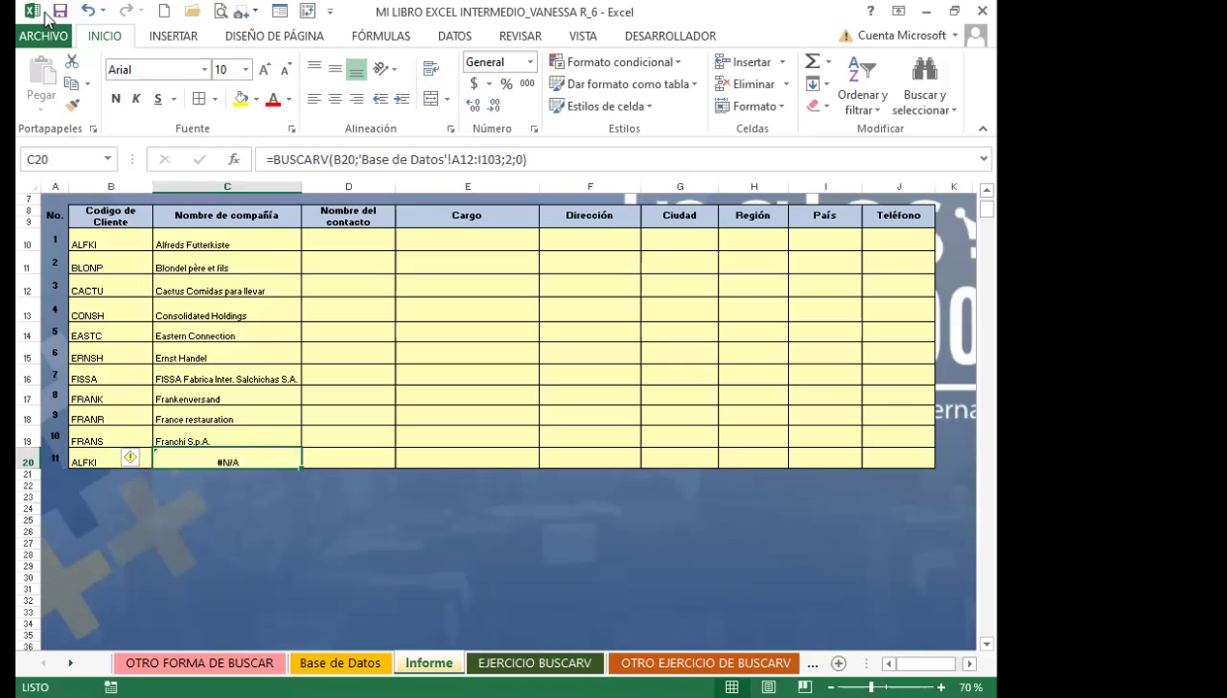
left_click(85, 10)
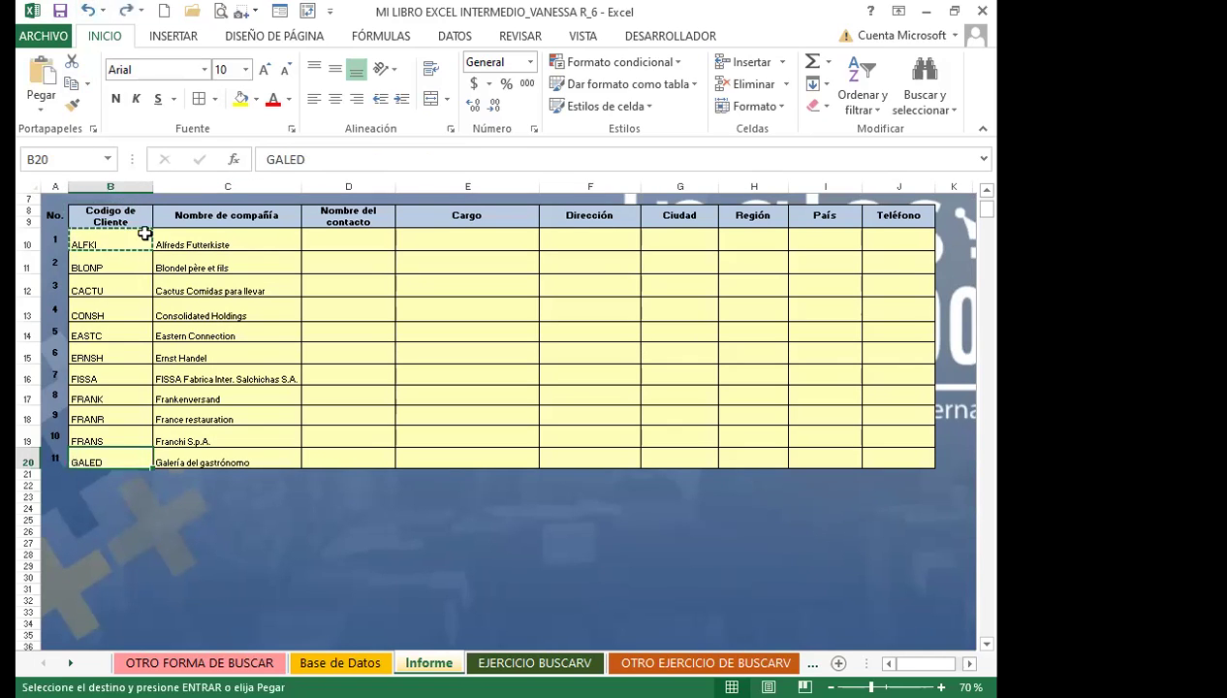
key("Escape")
Make the lookup range in the C10 formula absolute as $A$2:$I$93 and fill the formula down to C20.
left_click(252, 241)
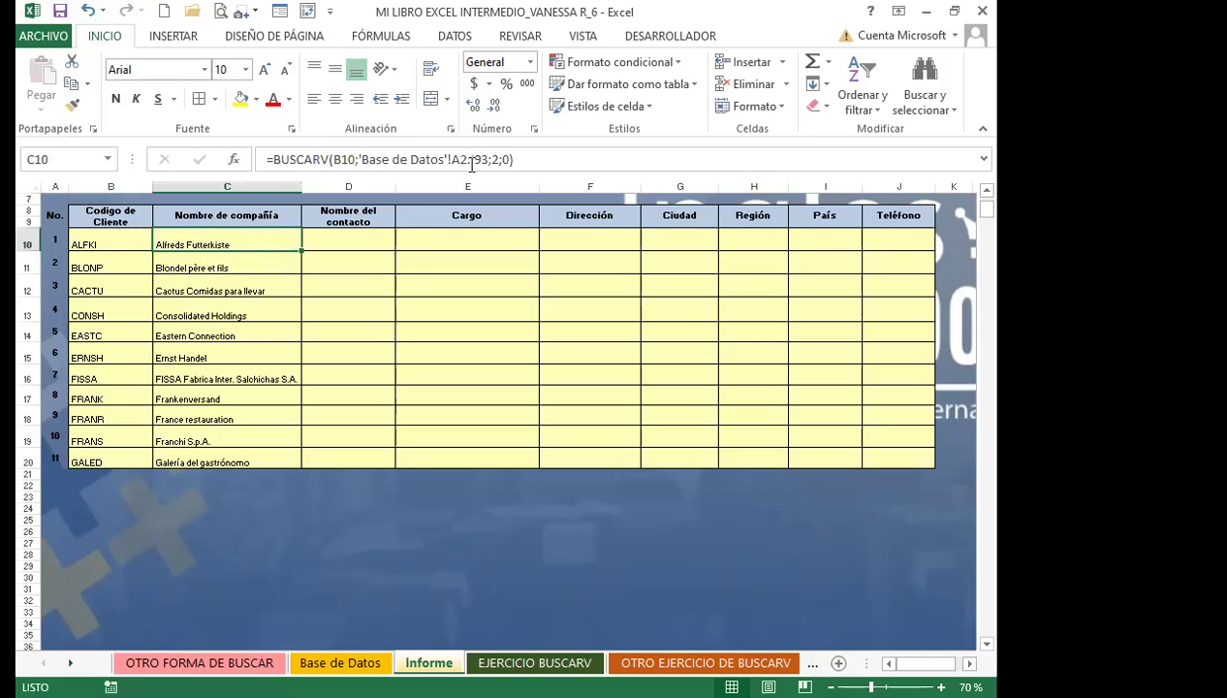
left_click_drag(453, 160, 484, 158)
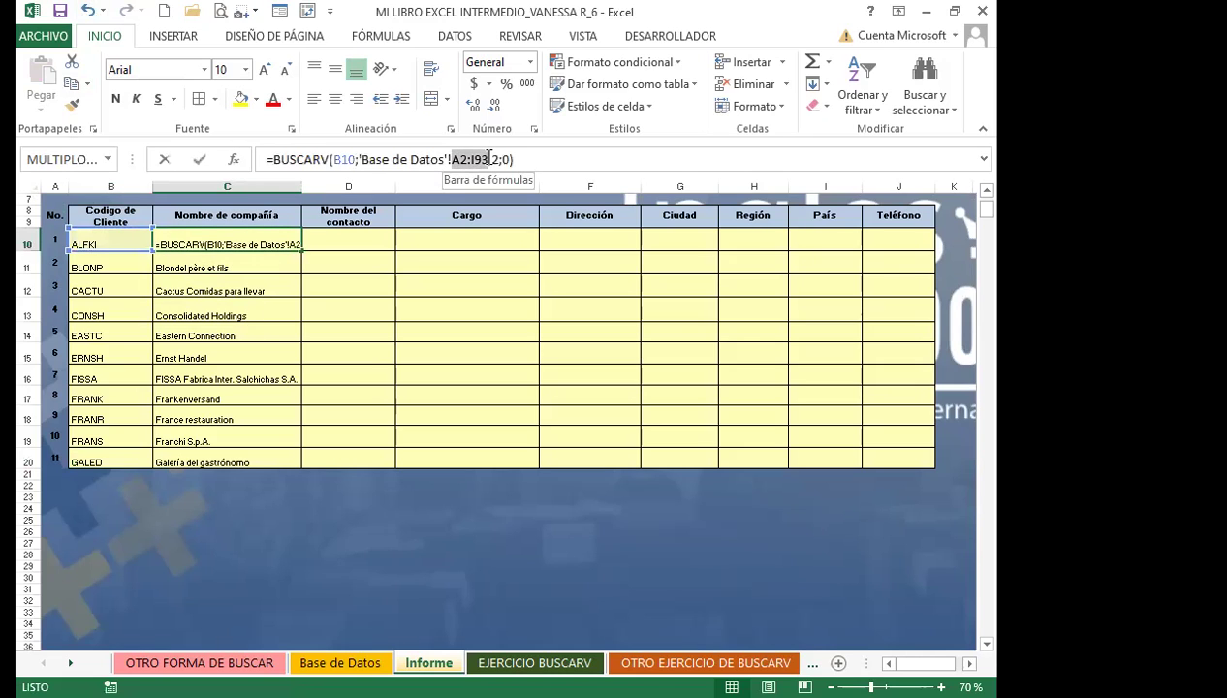
key("F4")
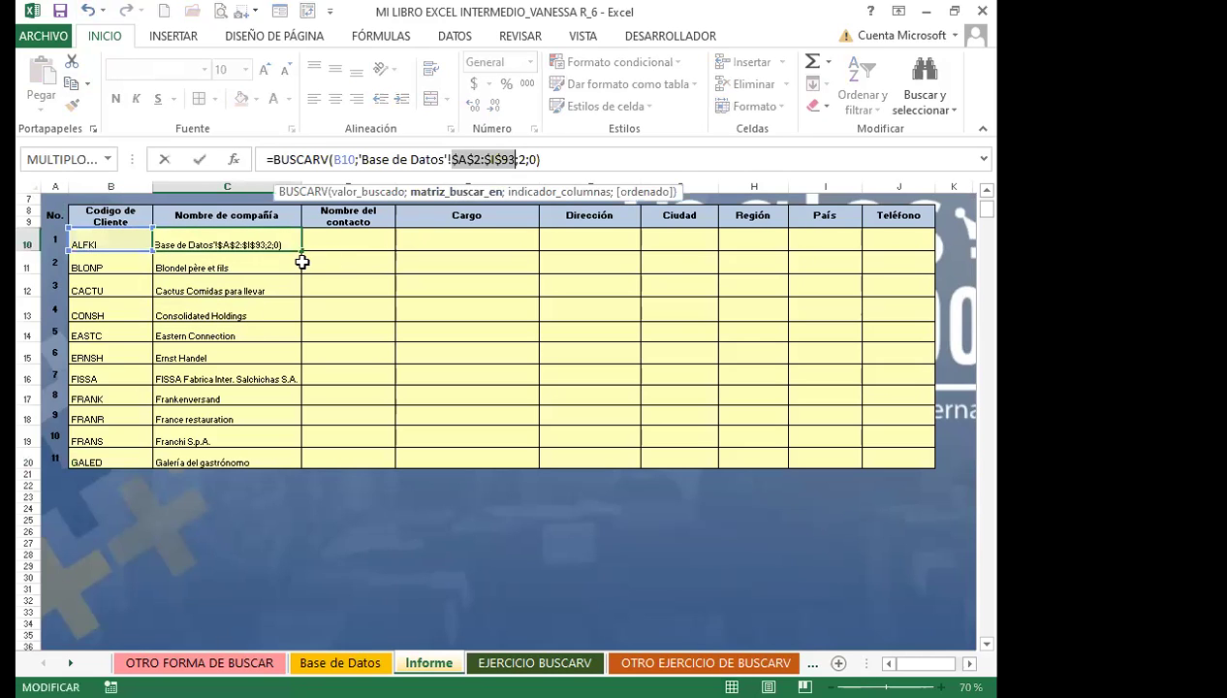
key("Return")
left_click(255, 243)
left_click_drag(302, 251, 281, 462)
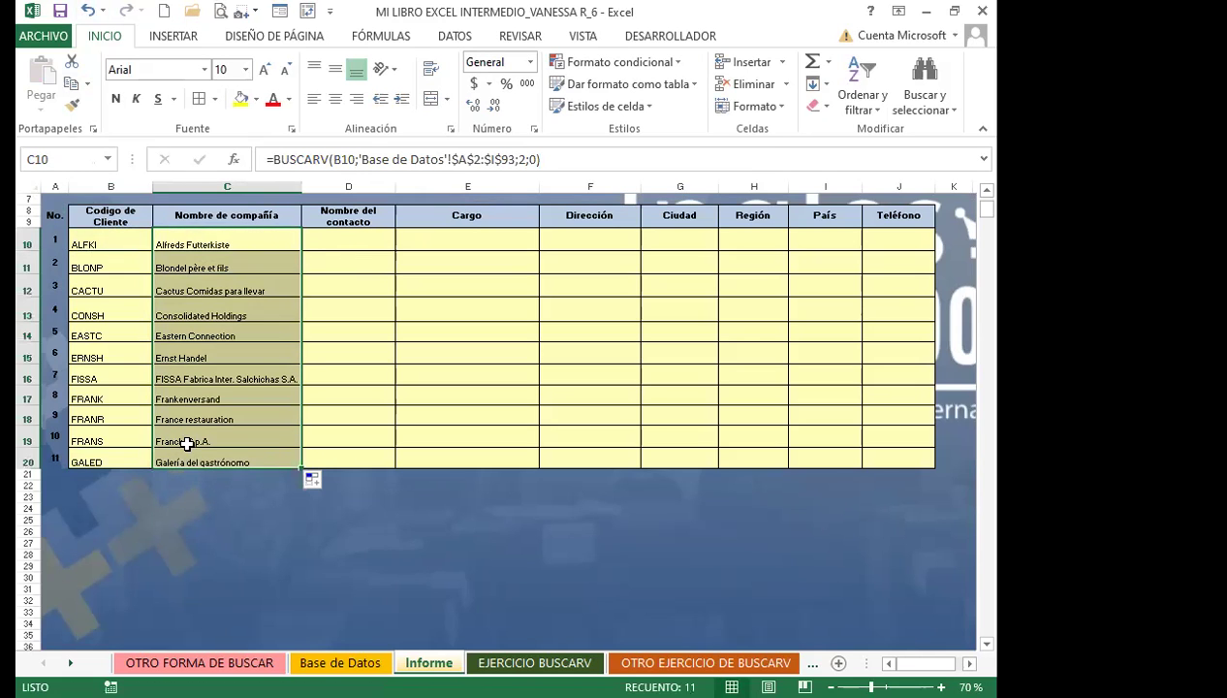
Copy the code ALFKI from B10 into B20 and check the result of the company name formula in C20.
left_click(87, 242)
key("ctrl+c")
scroll(96, 461, "down", 1)
scroll(102, 454, "up", 1)
left_click(105, 455)
key("ctrl+v")
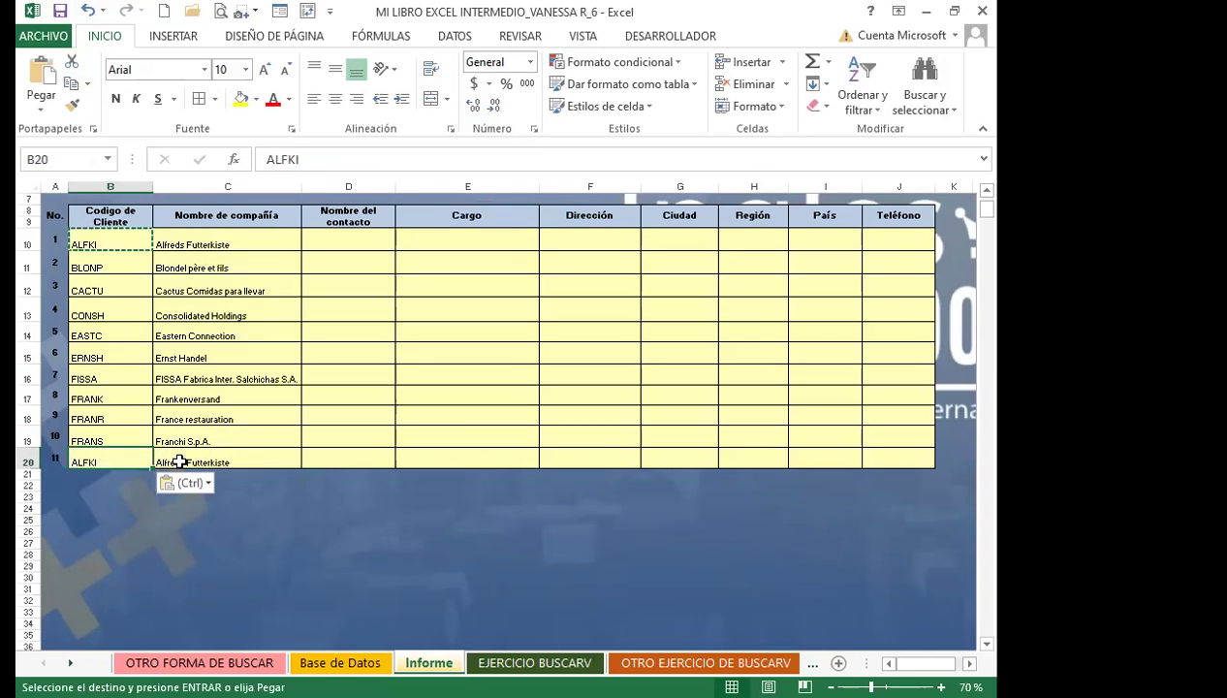
left_click(237, 455)
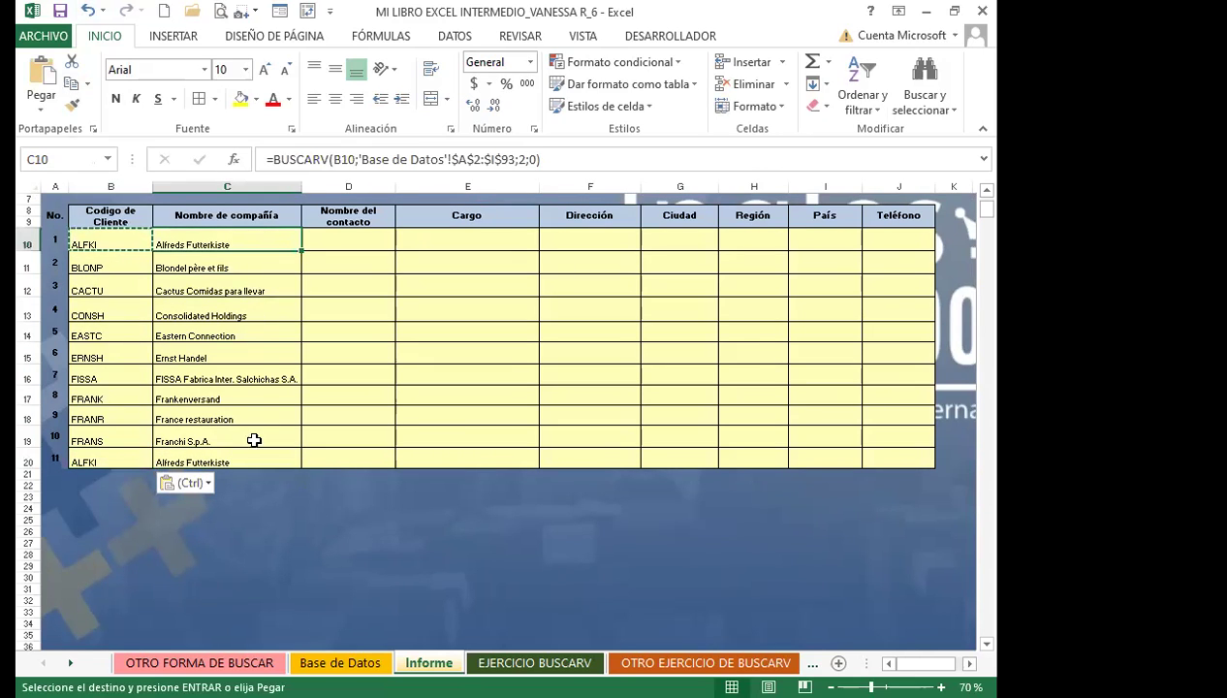
Examine the absolute Base de Datos range in the company name formulas in C10 and C20.
left_click(268, 242)
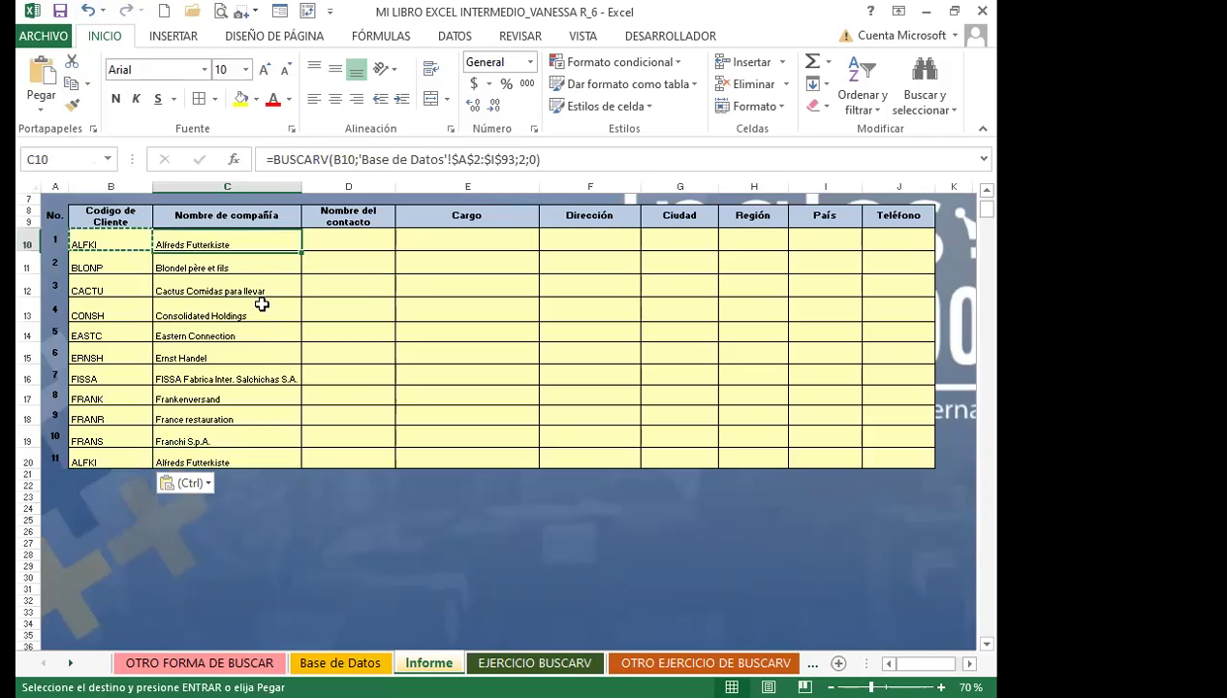
left_click(241, 463)
left_click(272, 236)
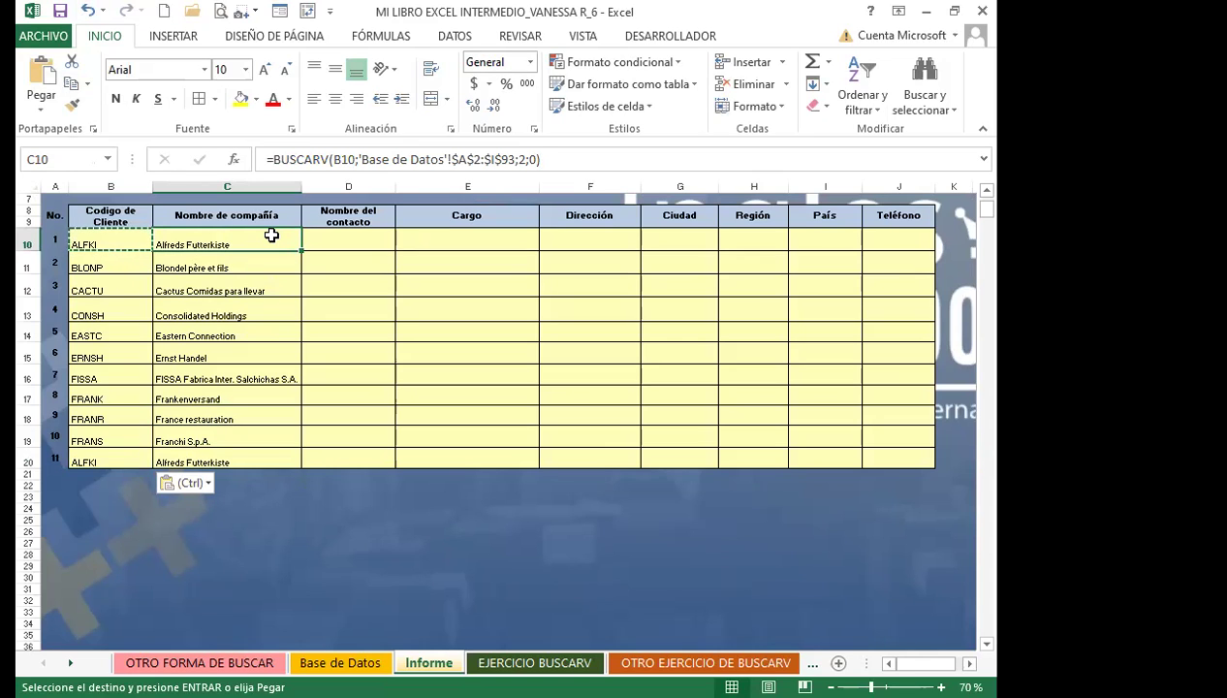
left_click(482, 159)
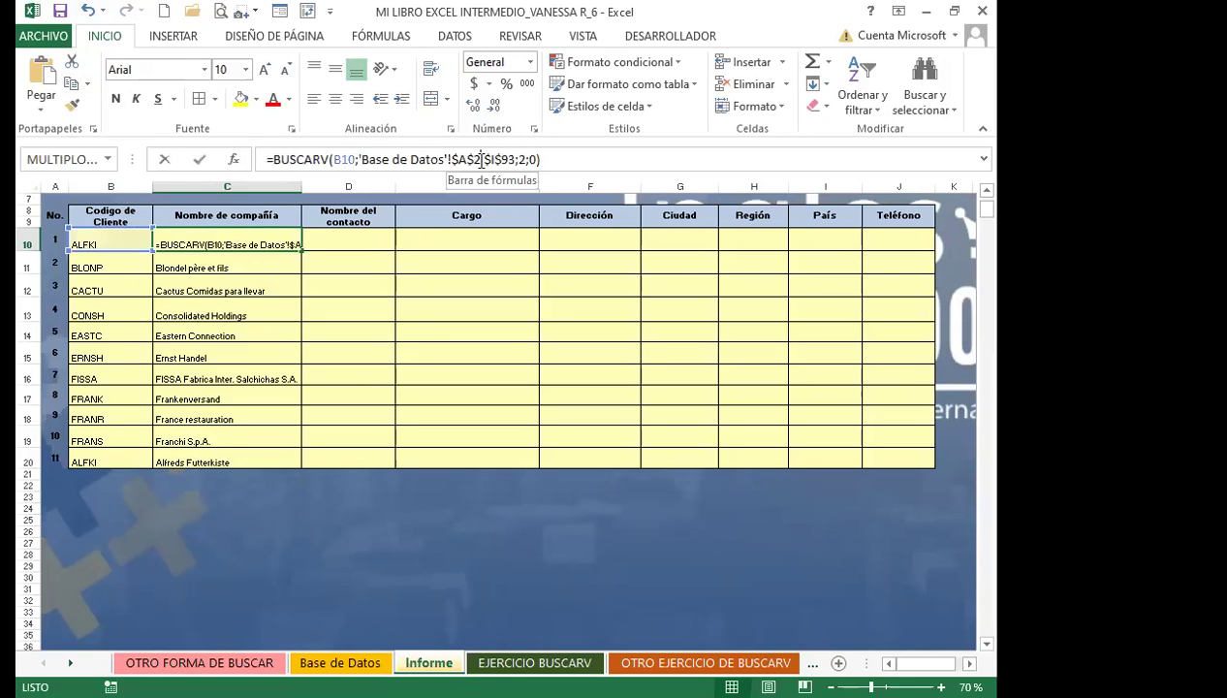
left_click(480, 159)
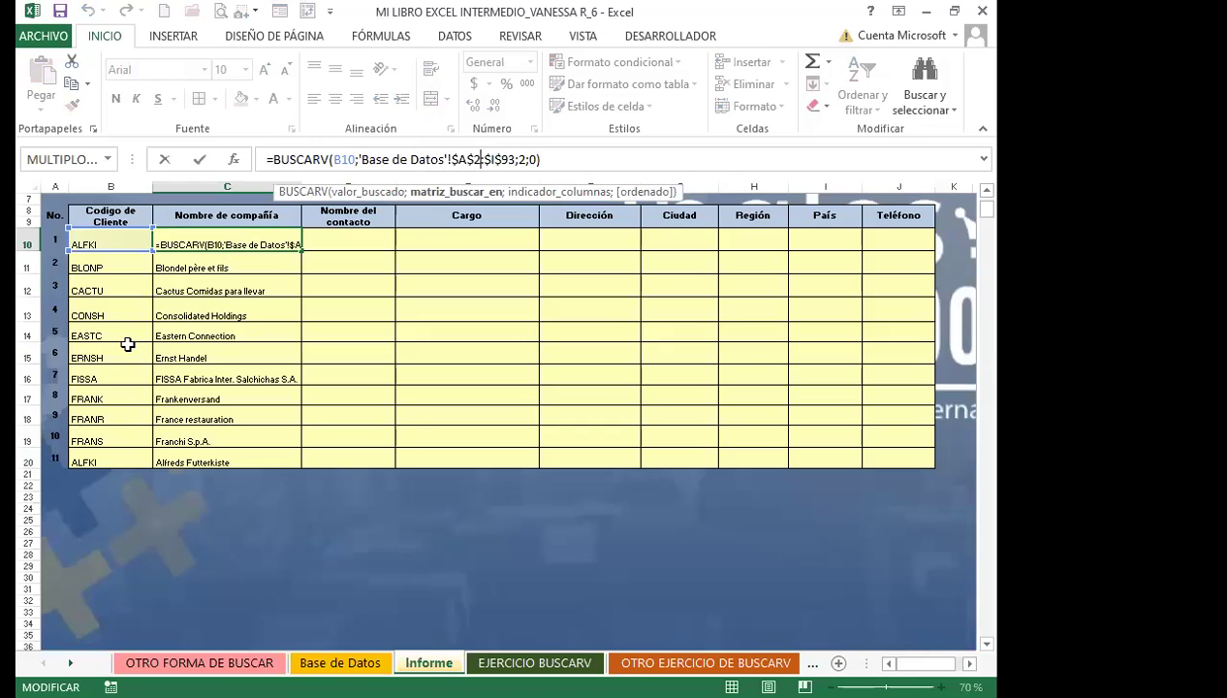
Fill the C10 formula down to C20 again and inspect the formula in C20.
left_click(264, 239)
left_click_drag(293, 249, 222, 464)
left_click(222, 464)
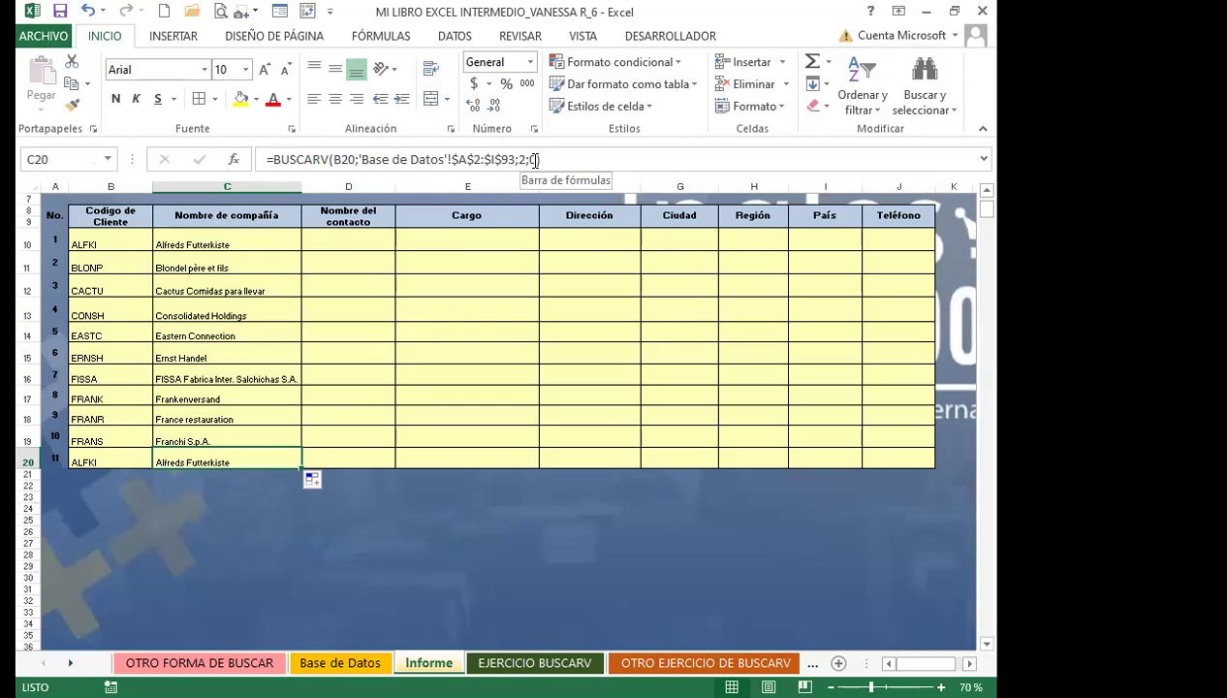
Clear the BUSCARV formulas from the company name cells C10:C20.
left_click(277, 235)
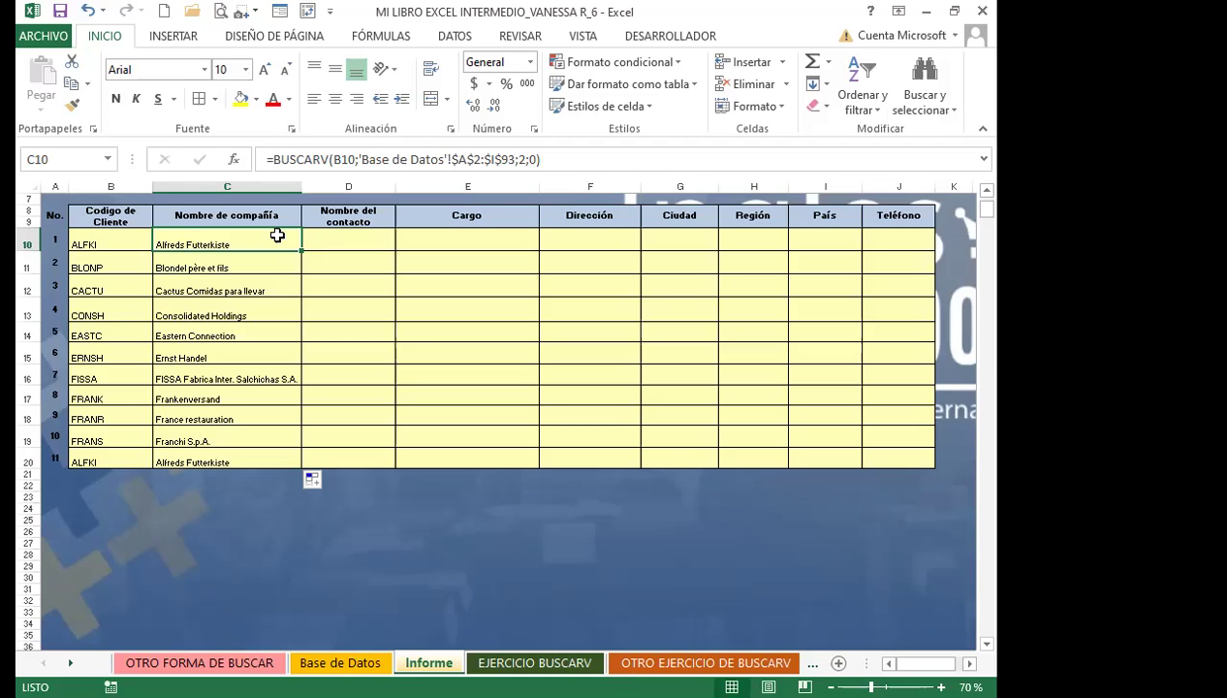
left_click_drag(271, 243, 266, 467)
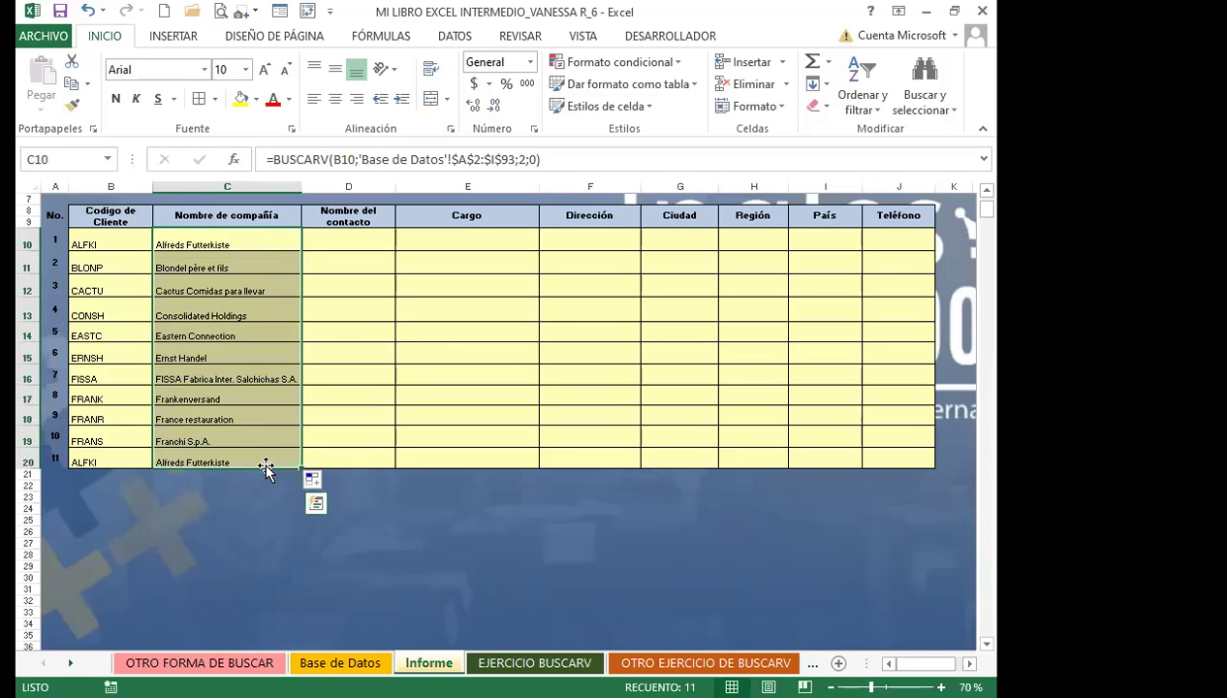
key("Delete")
left_click(217, 354)
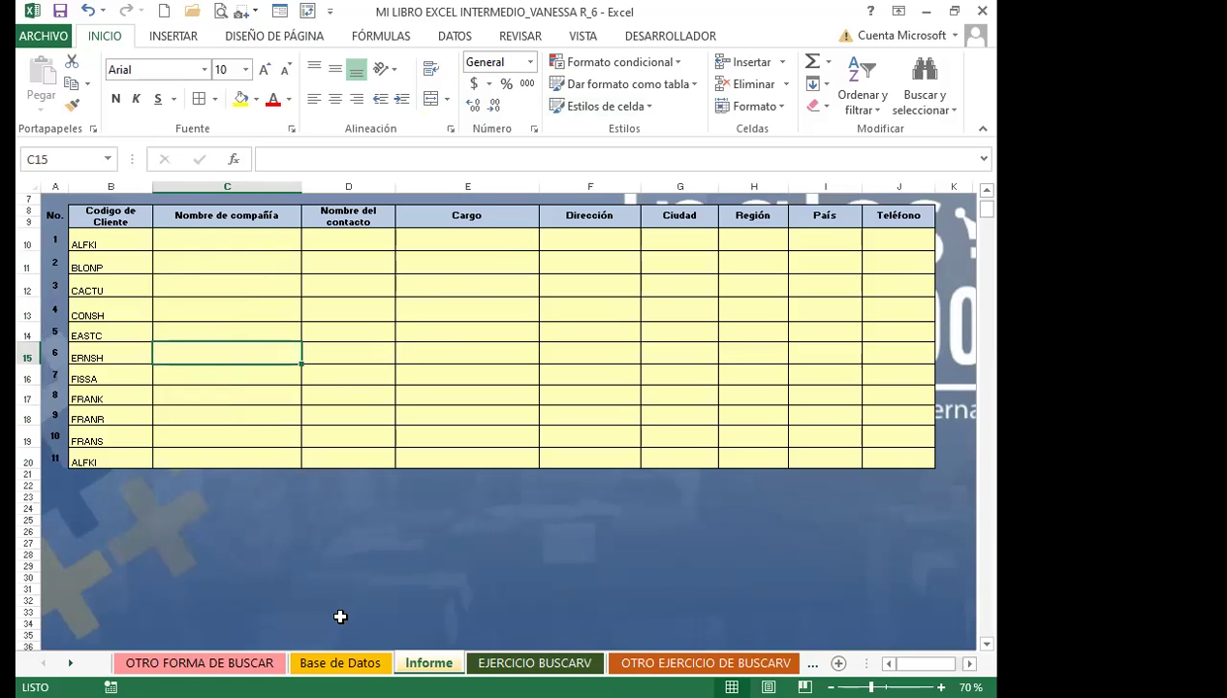
Review the client table on the Base de Datos sheet against the empty company name cells on the Informe sheet.
left_click(344, 663)
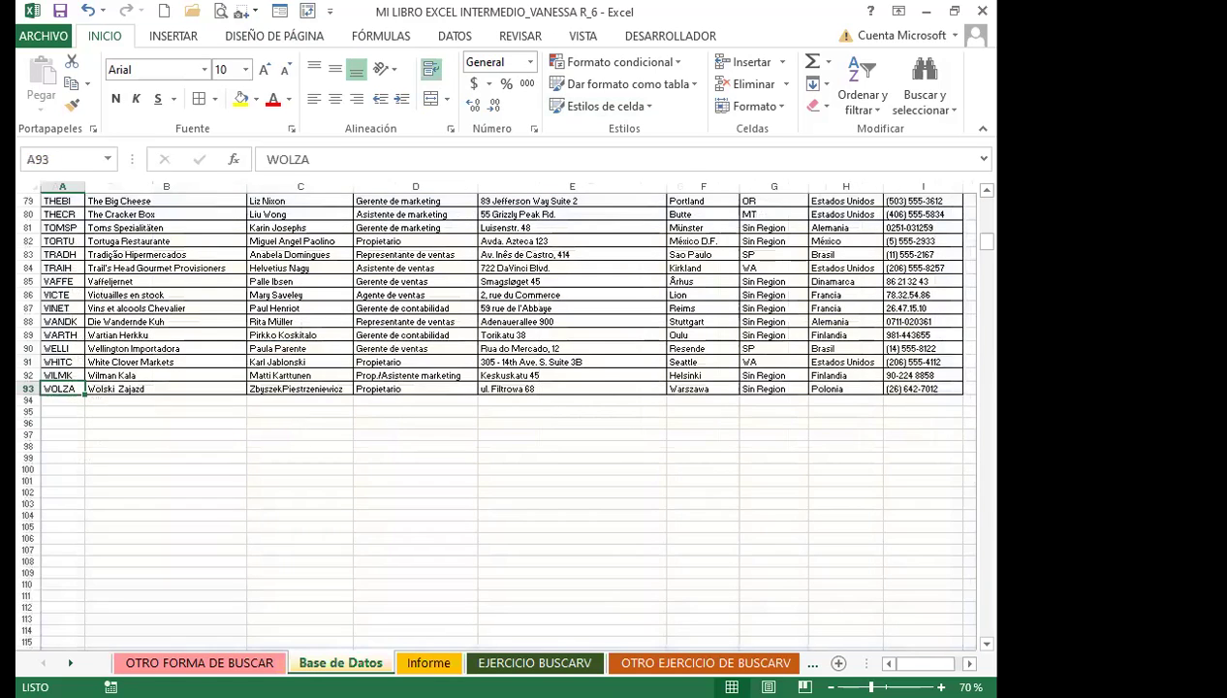
scroll(278, 475, "up", 20)
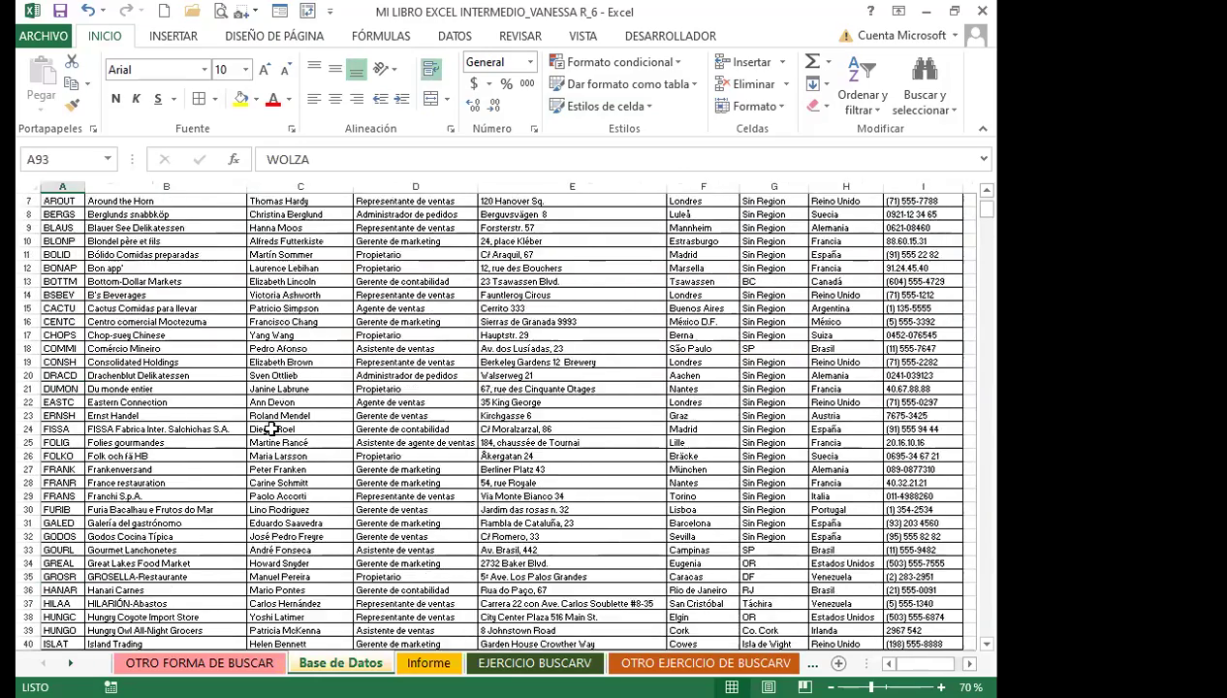
scroll(269, 428, "up", 2)
left_click(270, 413)
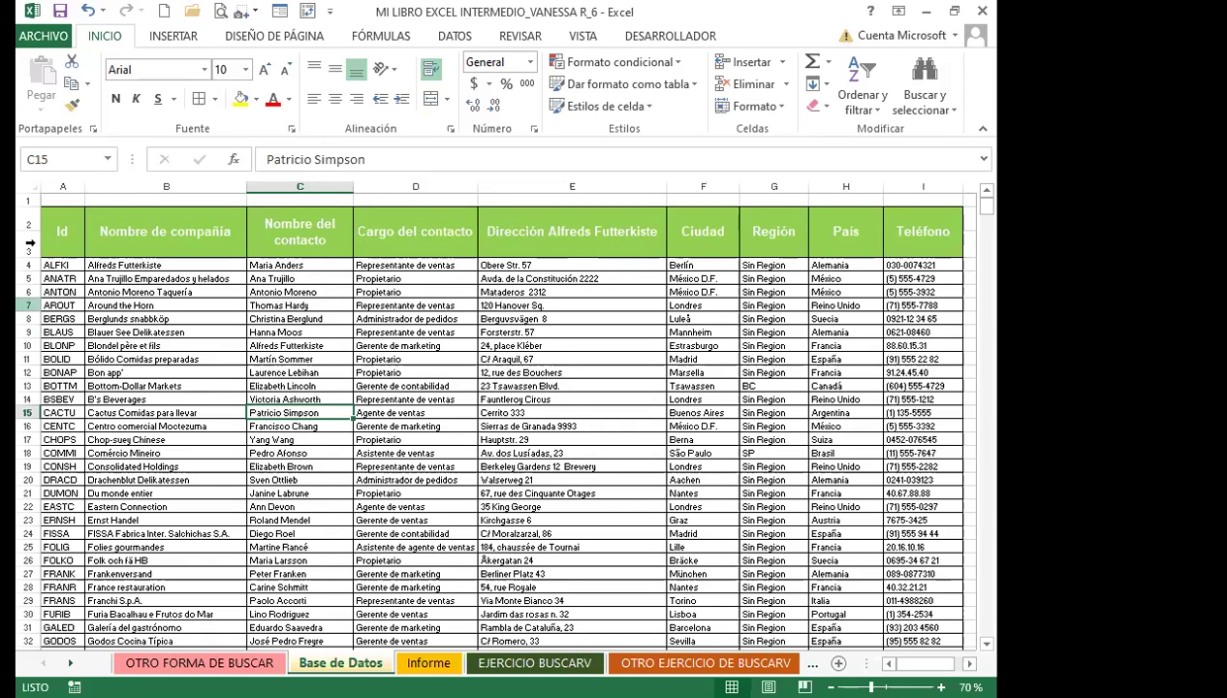
left_click(277, 398)
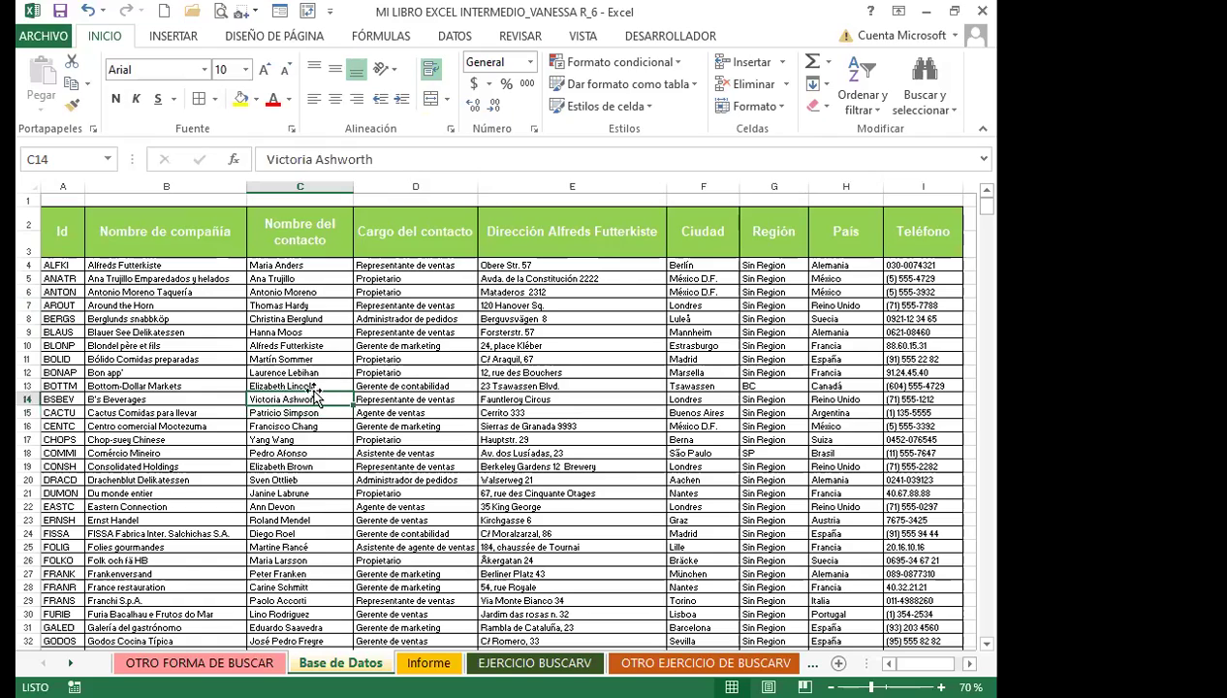
left_click(427, 663)
left_click(189, 245)
left_click(340, 663)
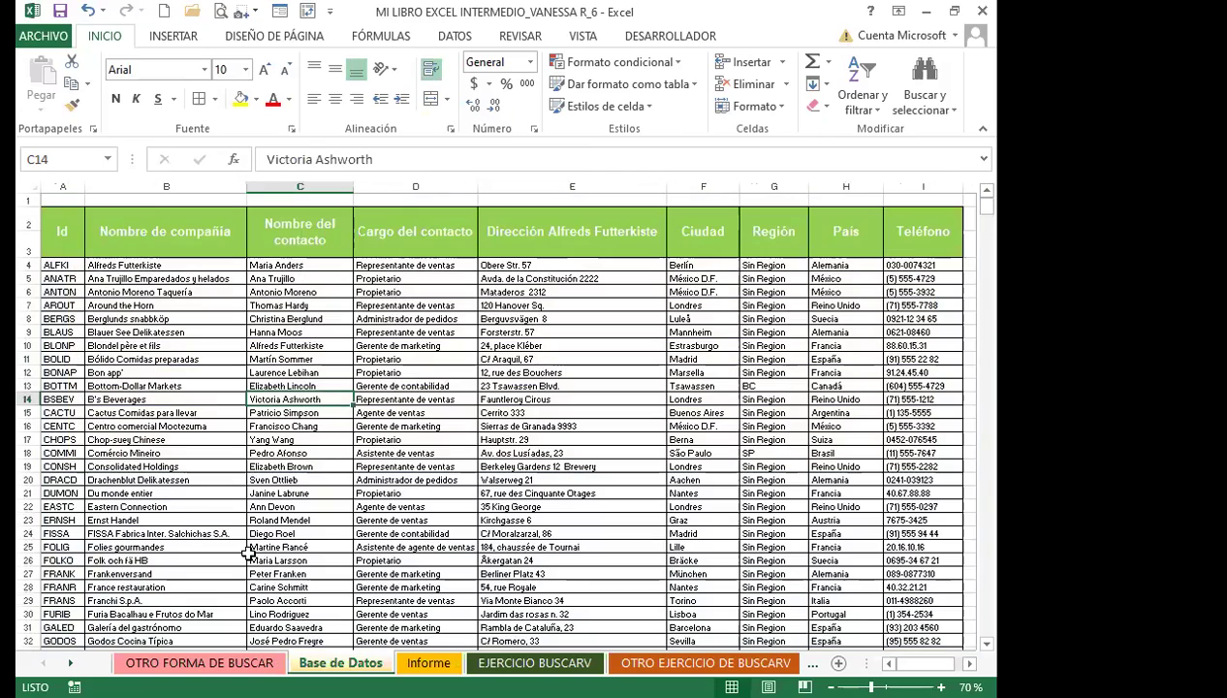
Define the name MARTES1 for the client table A2:I93 on the Base de Datos sheet.
left_click(71, 245)
left_click_drag(71, 244, 893, 469)
scroll(228, 321, "up", 10)
scroll(213, 298, "up", 10)
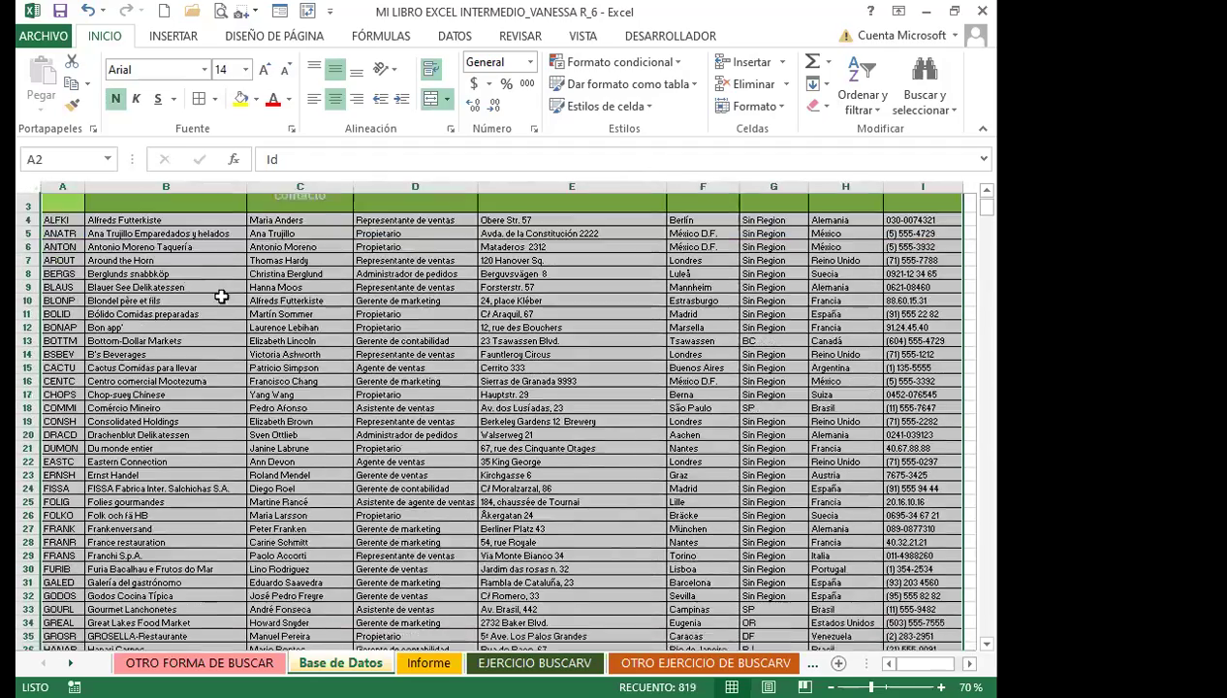
left_click(61, 159)
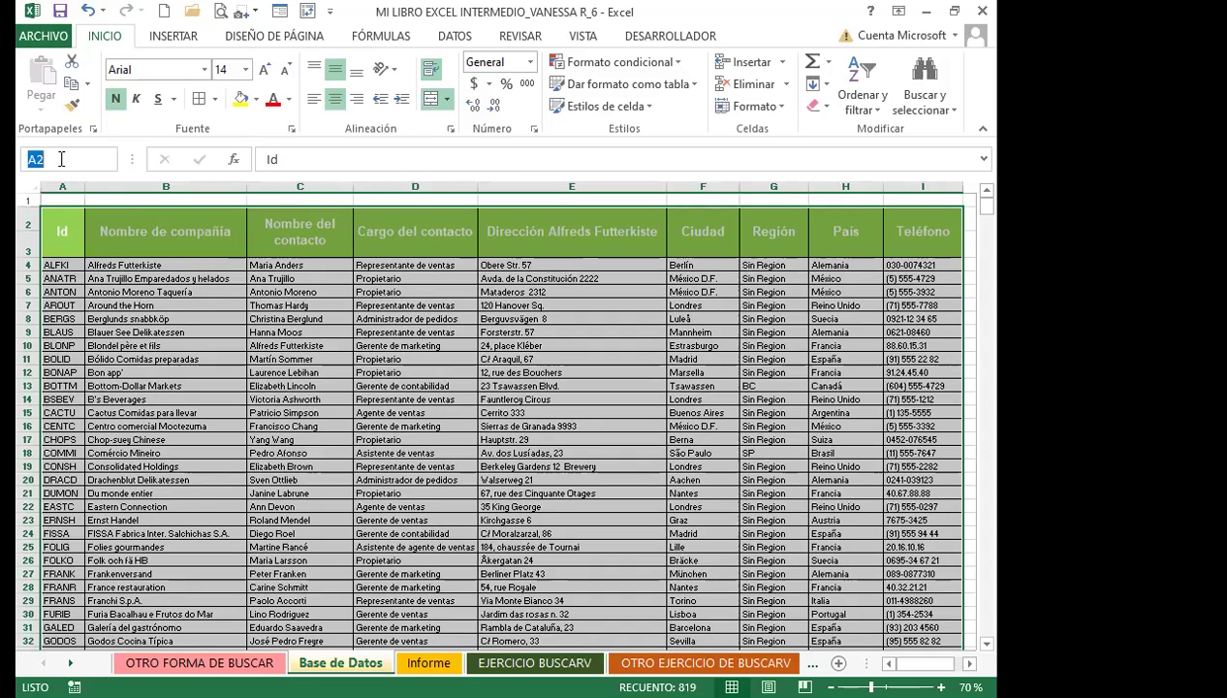
type("martes")
key("BackSpace")
key("BackSpace")
key("BackSpace")
key("BackSpace")
key("BackSpace")
key("BackSpace")
type("MARTES1")
key("Return")
Go to the named range MARTES1 from the OTRO FORMA DE BUSCAR sheet and check which rows the table covers.
left_click(331, 331)
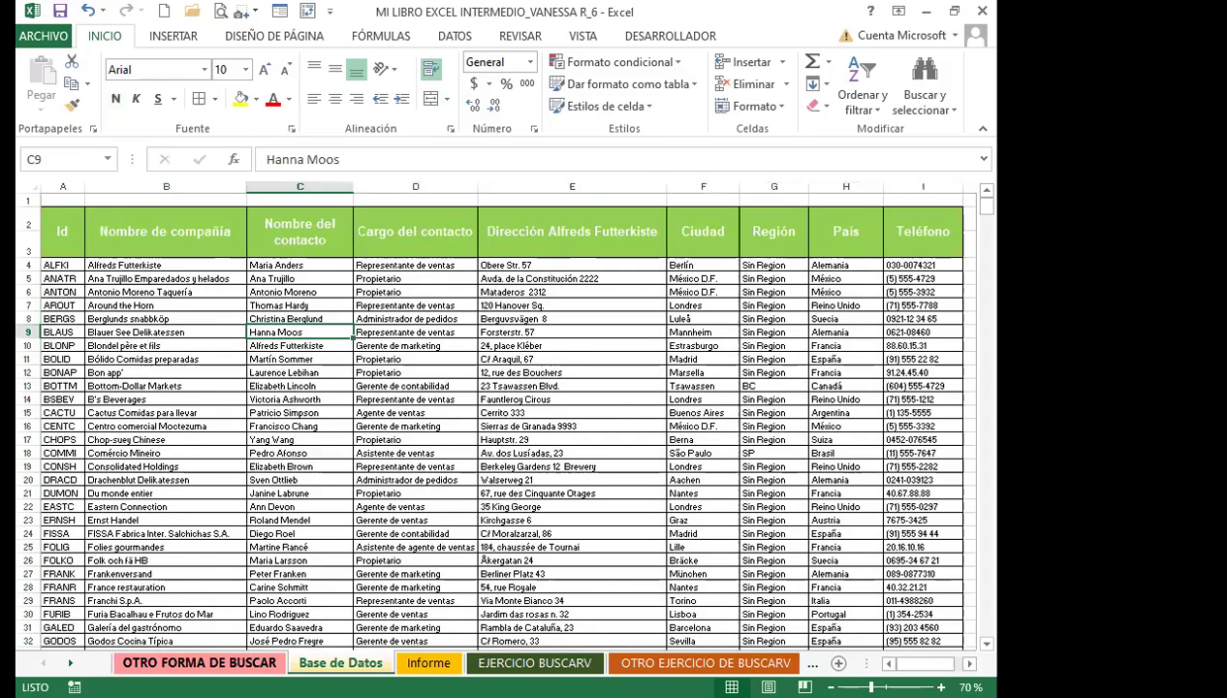
key("ctrl+Page_Up")
left_click(67, 160)
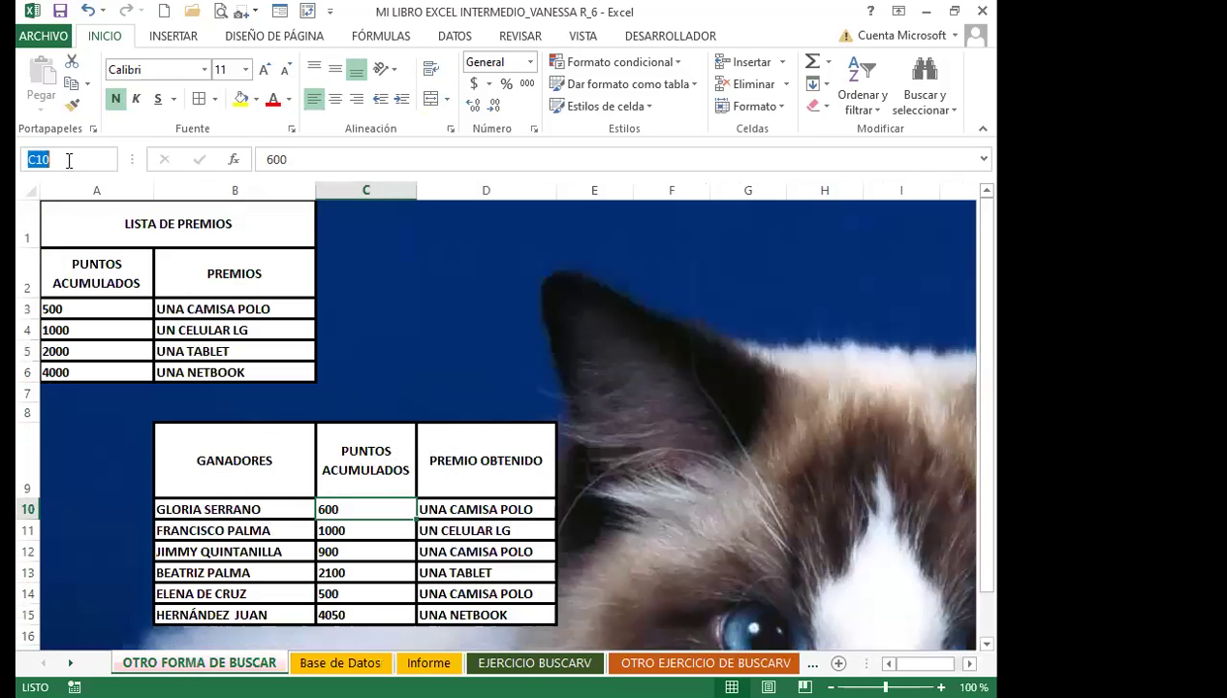
left_click(107, 159)
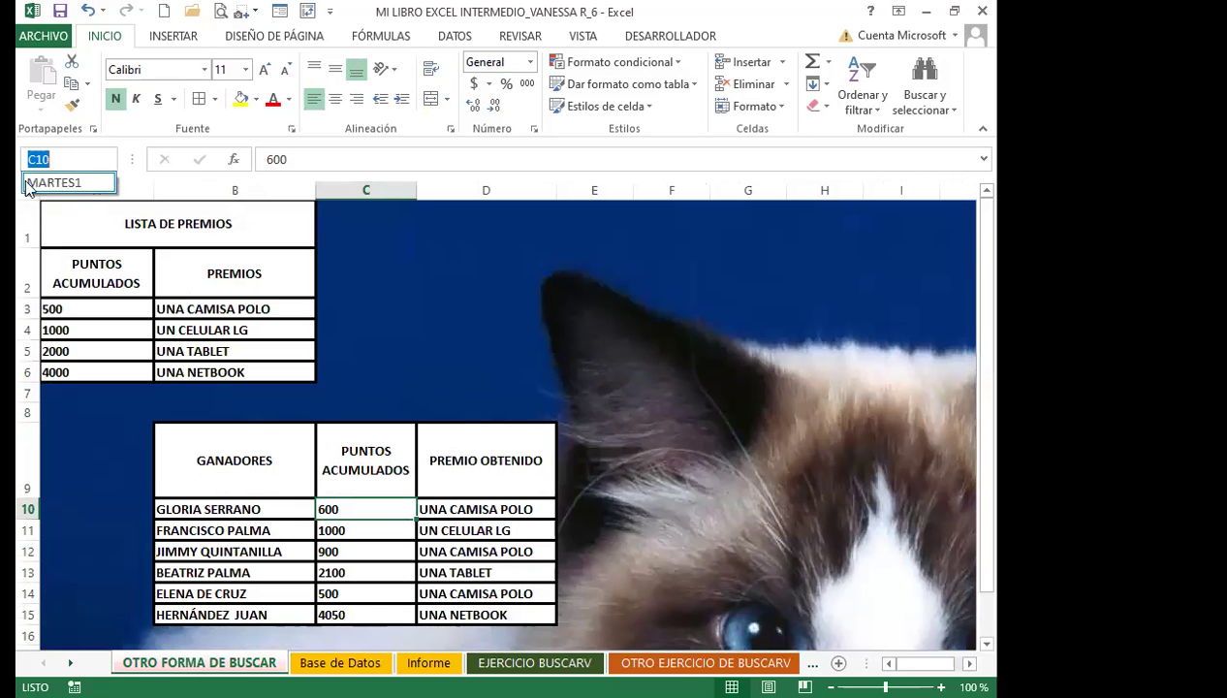
left_click(49, 183)
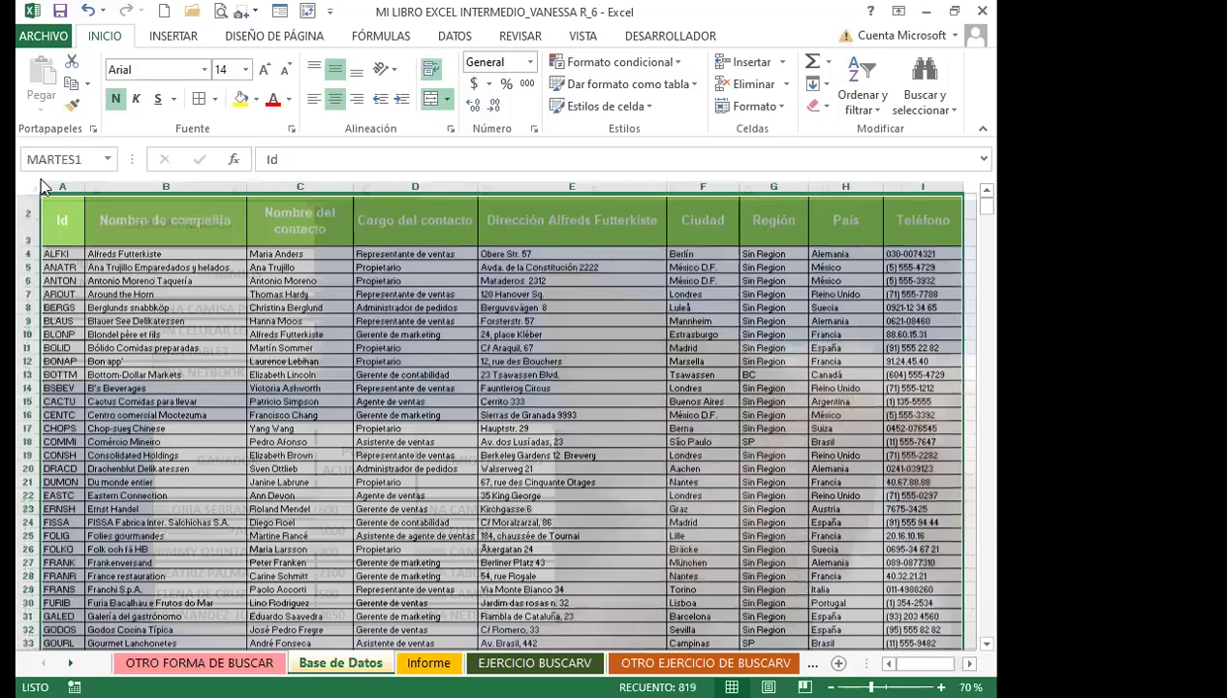
left_click_drag(482, 439, 476, 436)
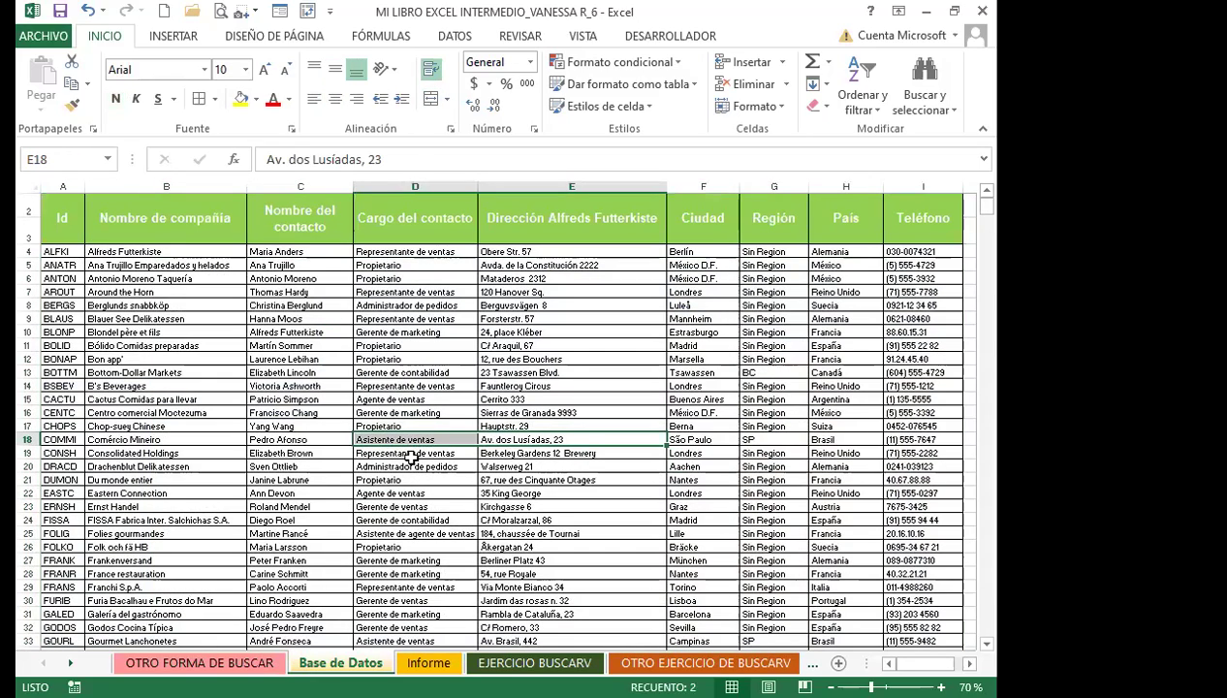
scroll(400, 538, "down", 20)
scroll(400, 538, "up", 12)
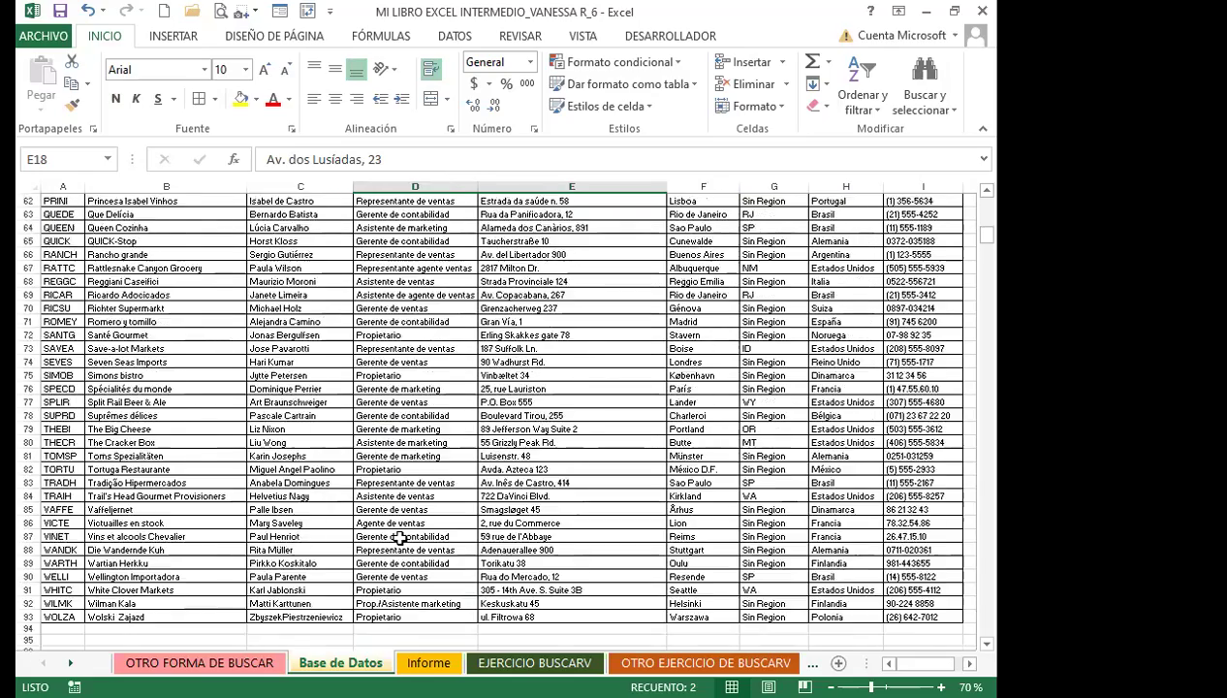
scroll(400, 539, "up", 11)
Examine the client codes in B10:B20 and the empty report columns C to J on the Informe sheet.
left_click(268, 413)
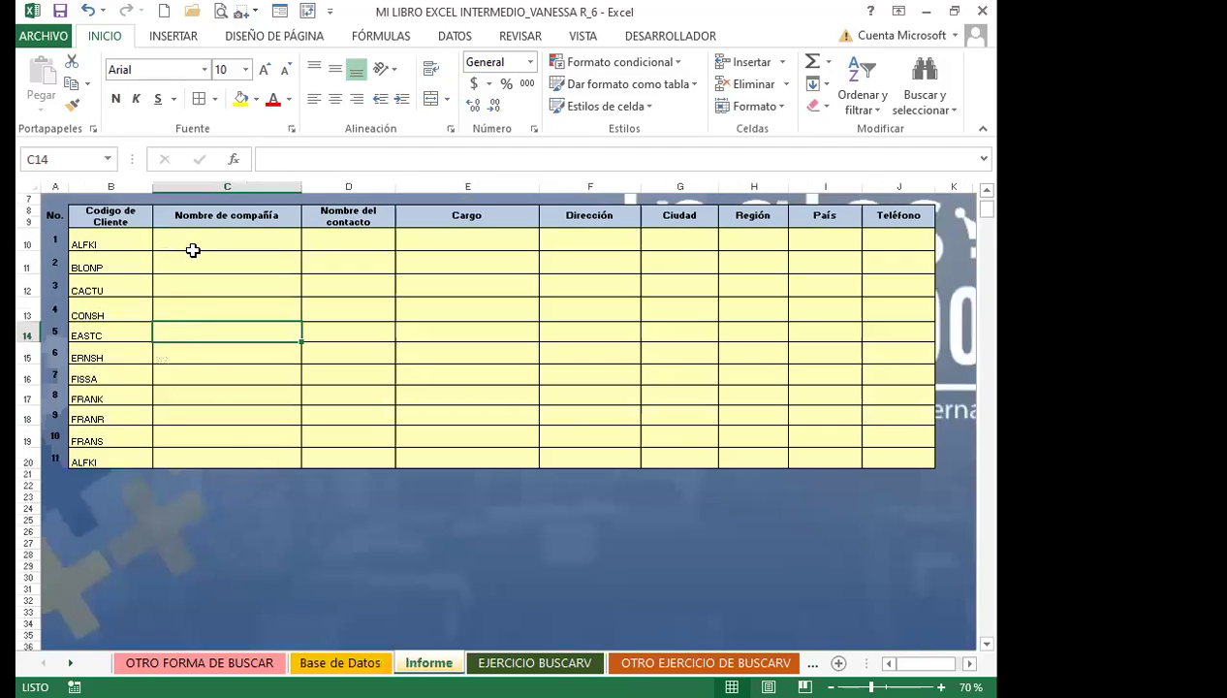
left_click(198, 239)
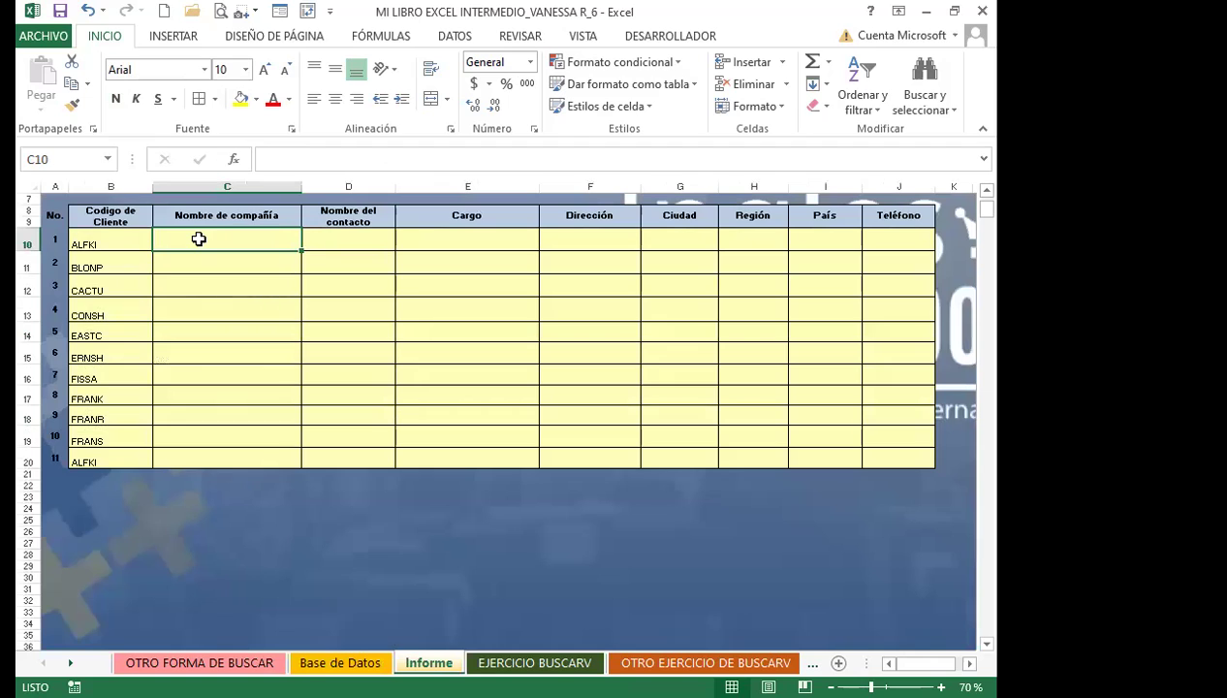
left_click_drag(345, 241, 884, 244)
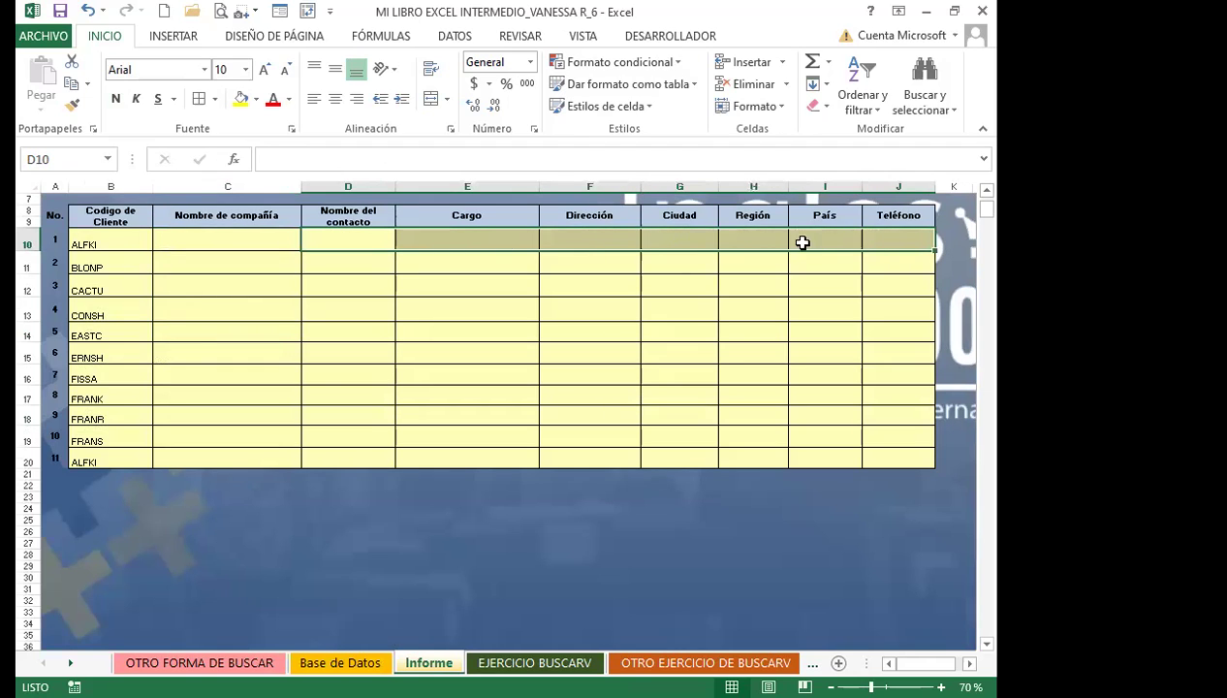
left_click(324, 393)
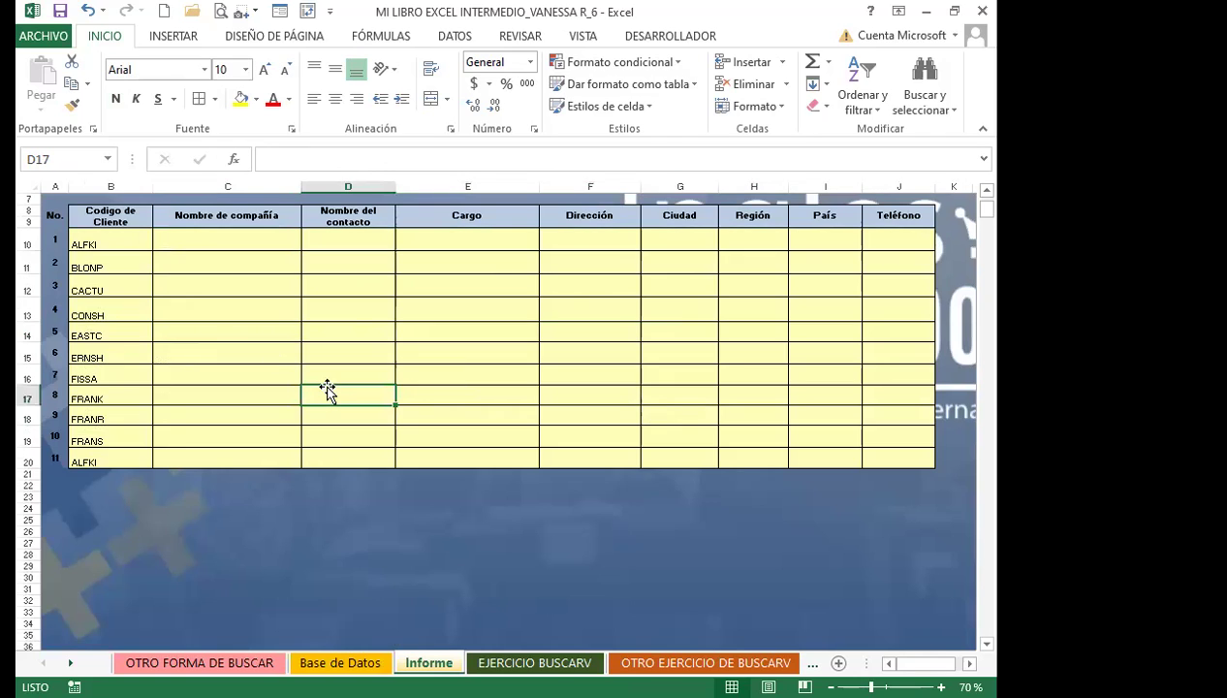
left_click(232, 242)
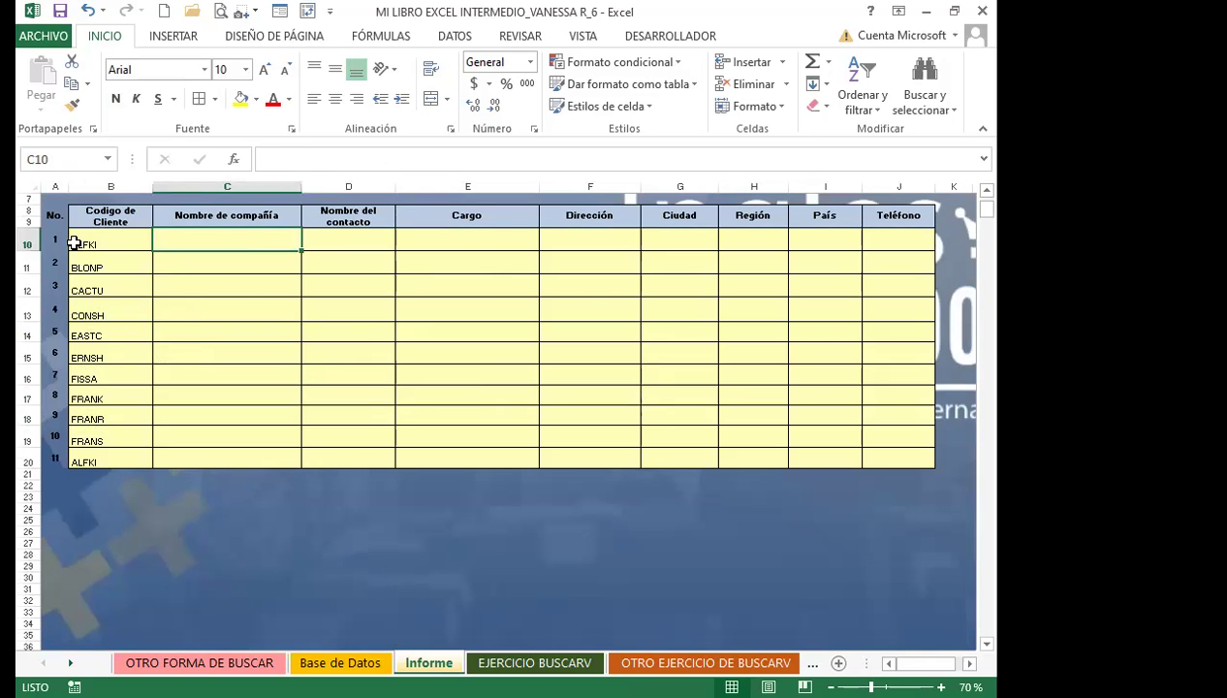
left_click_drag(102, 249, 97, 459)
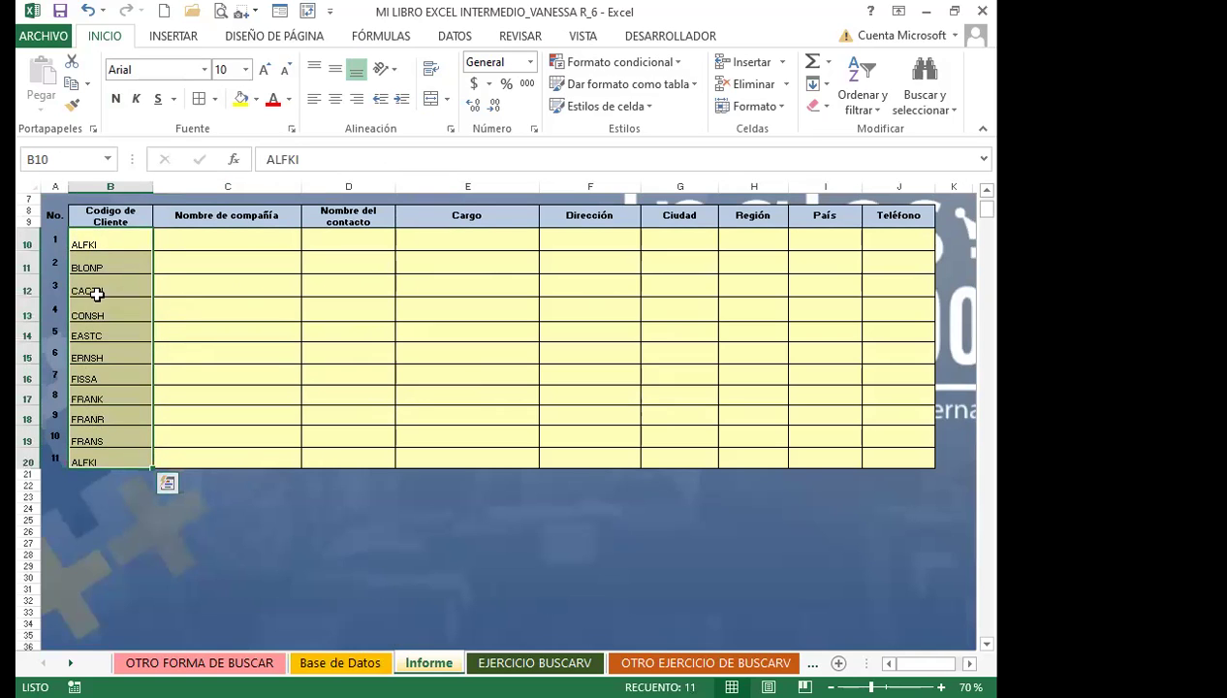
left_click_drag(123, 234, 125, 458)
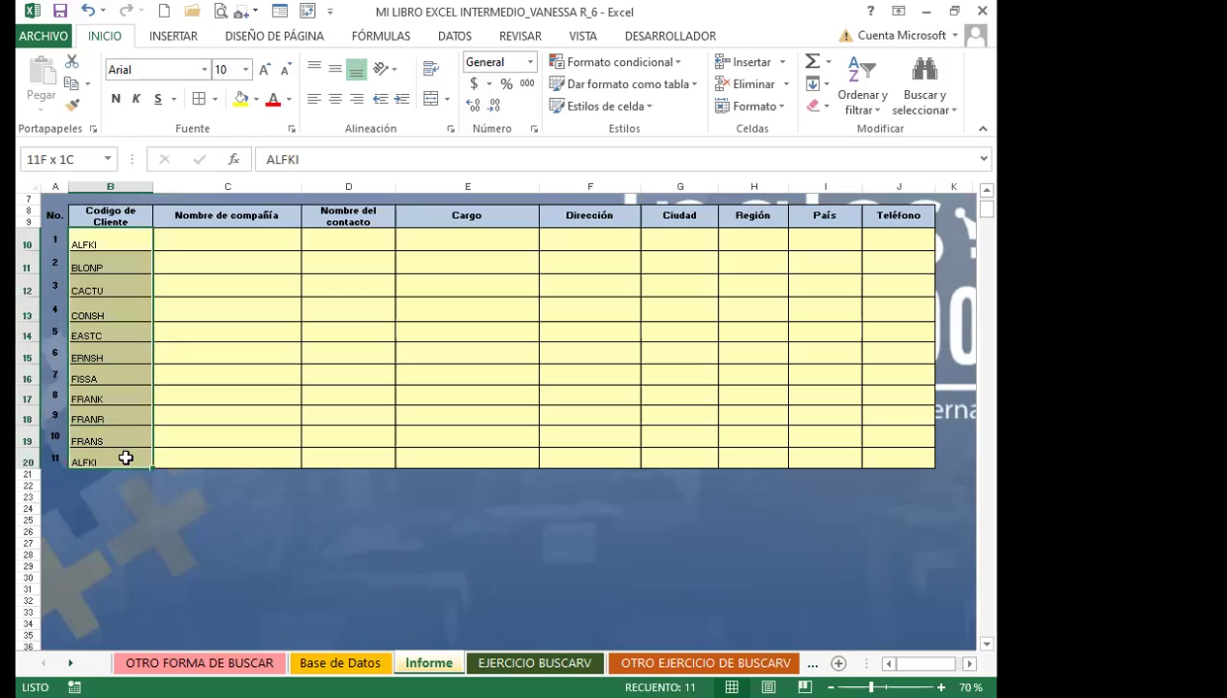
left_click(225, 241)
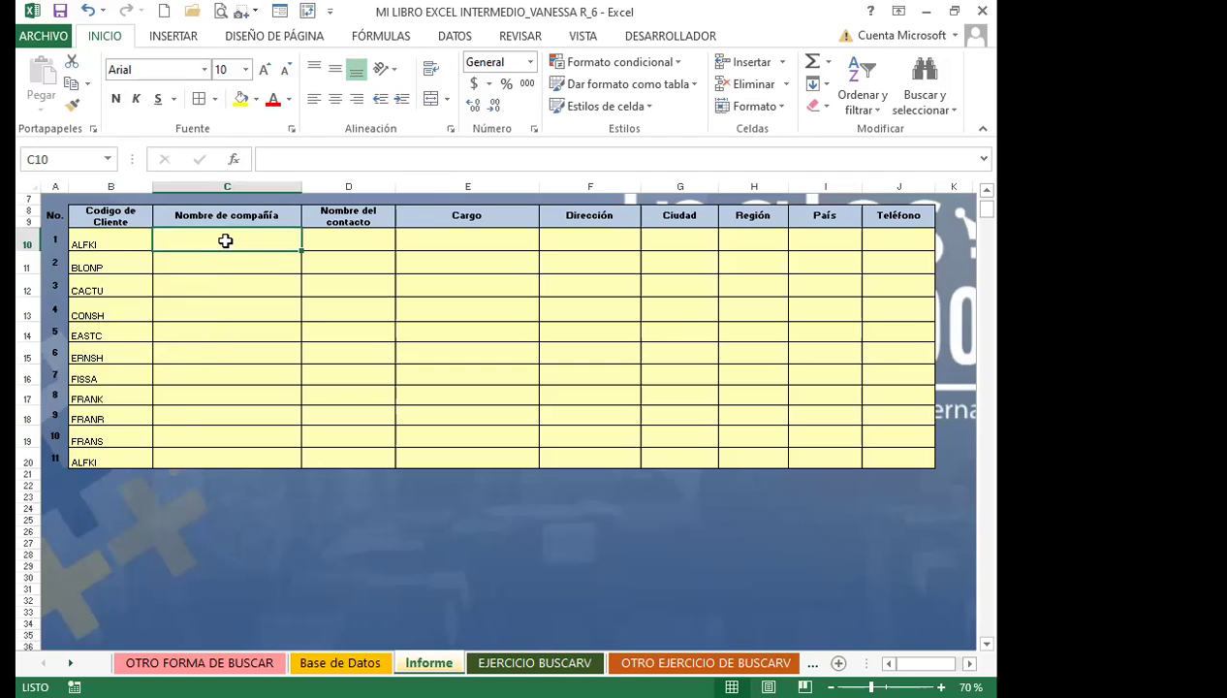
Define the name MARTES for the client codes in B10:B20 of the Informe sheet.
left_click_drag(121, 243, 107, 461)
left_click(53, 151)
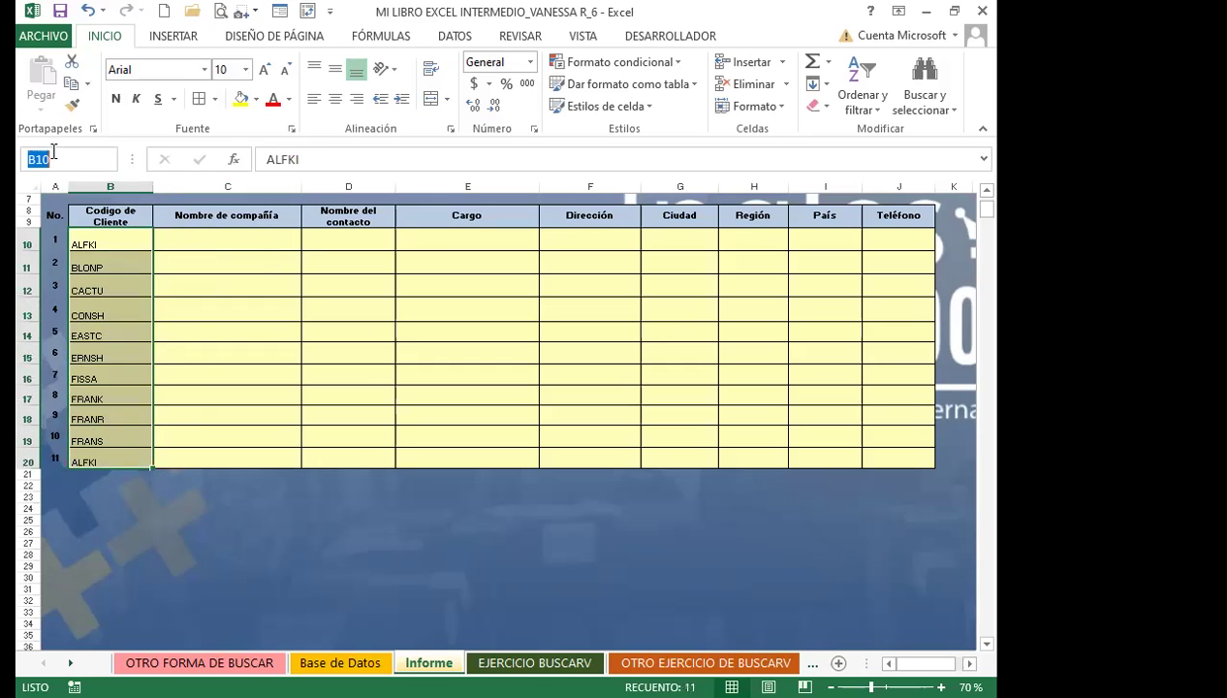
type("MARTES")
key("Return")
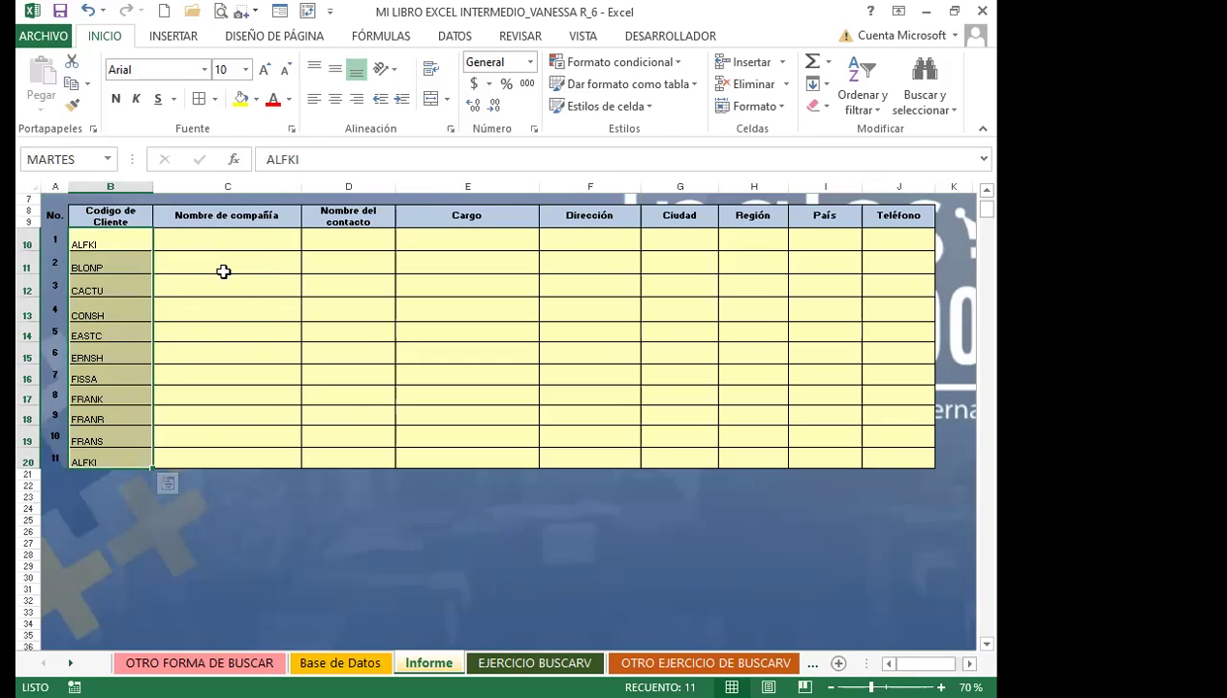
left_click(245, 238)
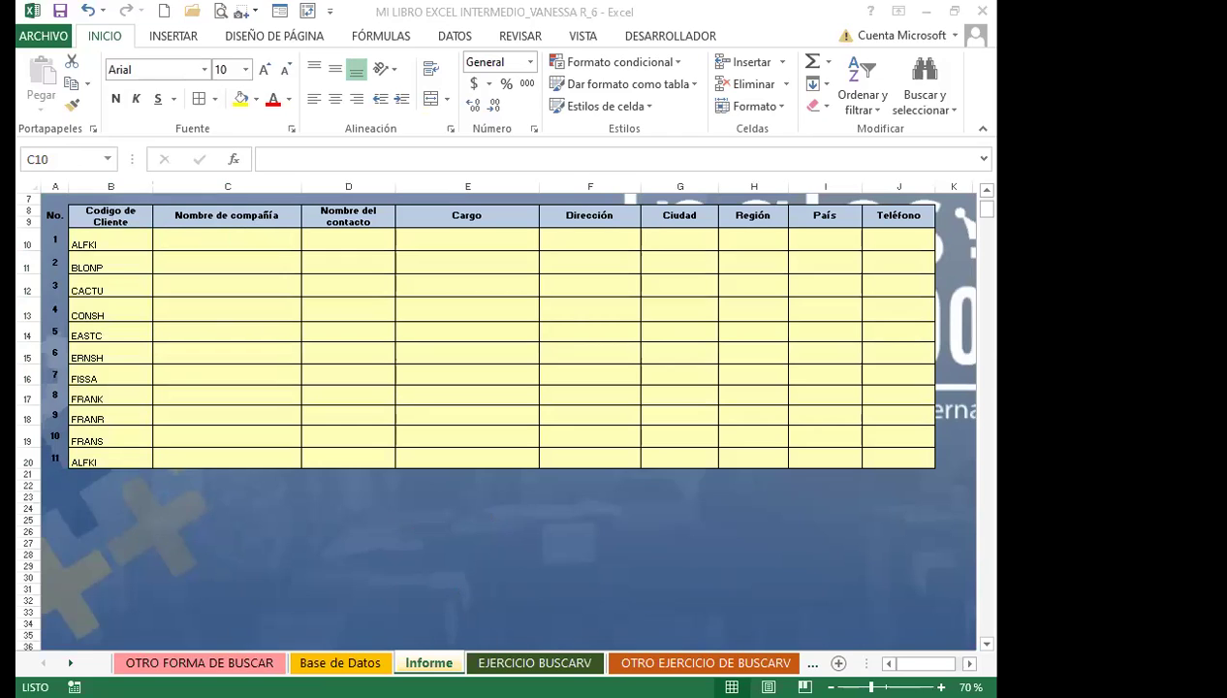
type("=BUSCARV(")
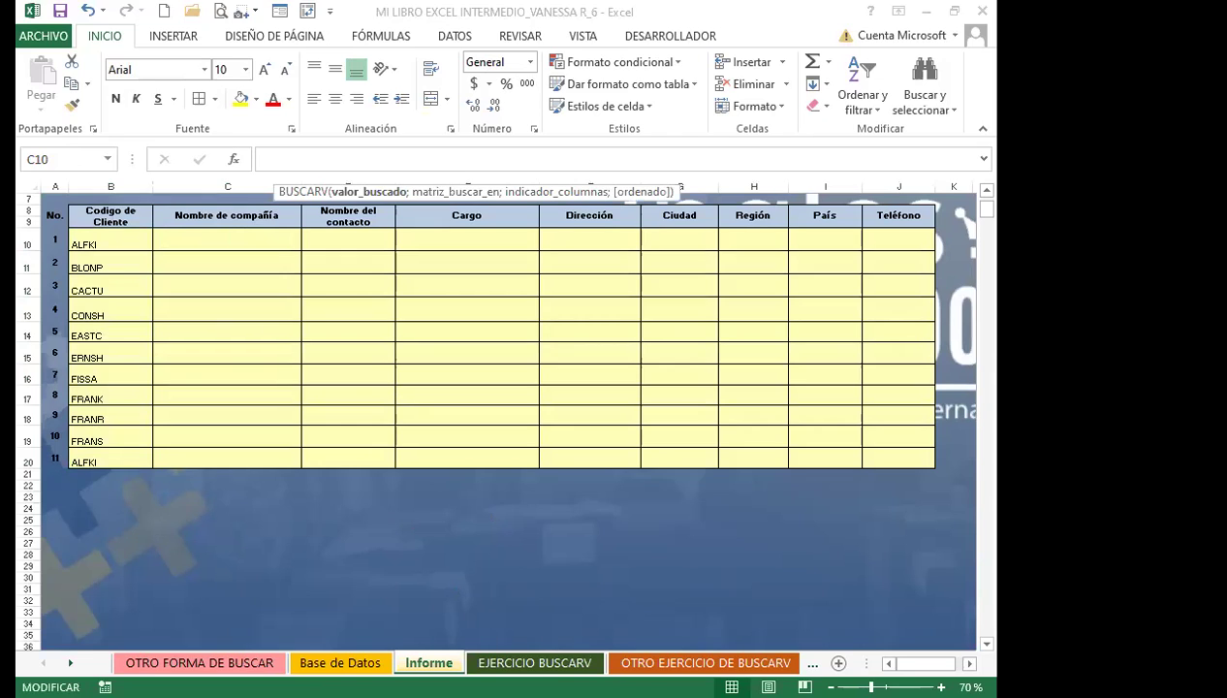
key("Escape")
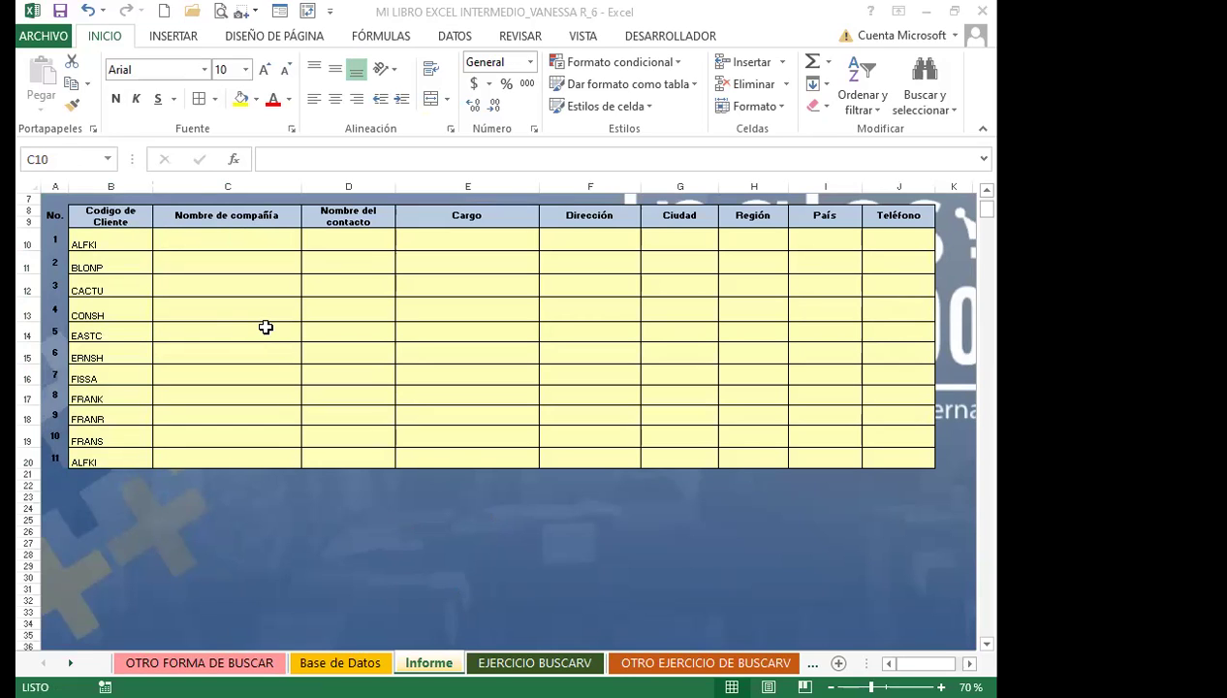
left_click(256, 233)
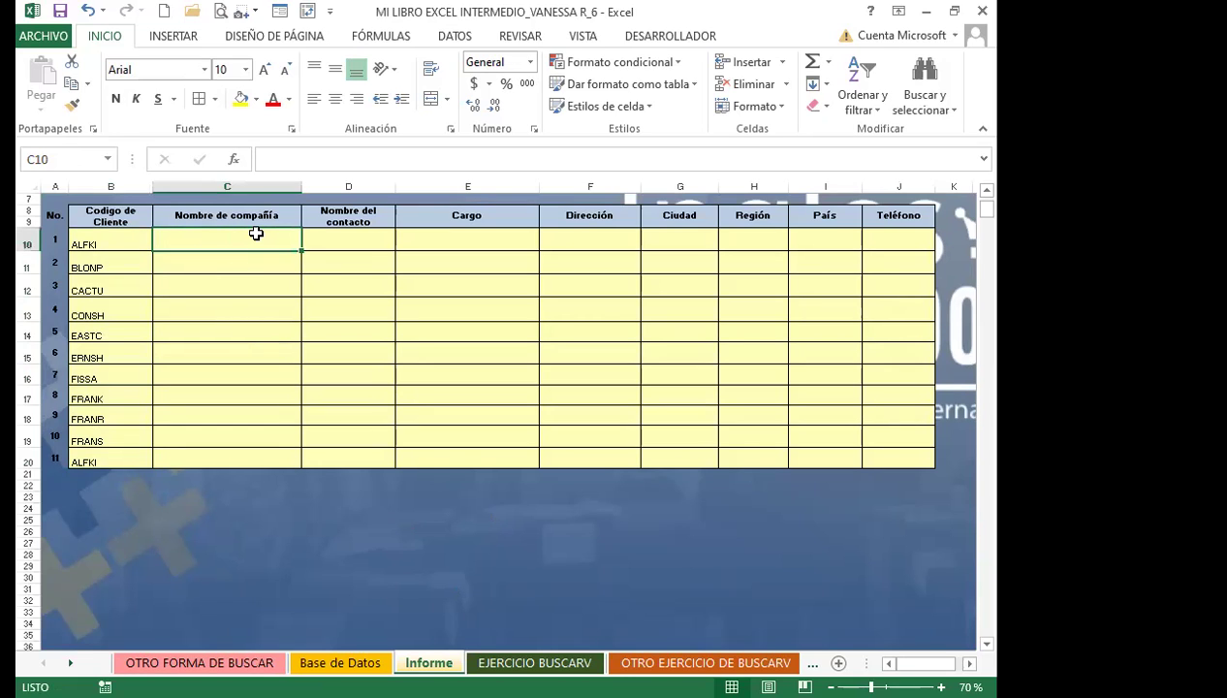
Enter a BUSCARV formula in C10 that looks up MARTES in MARTES1, with column index 2 and match value 0.
type("=")
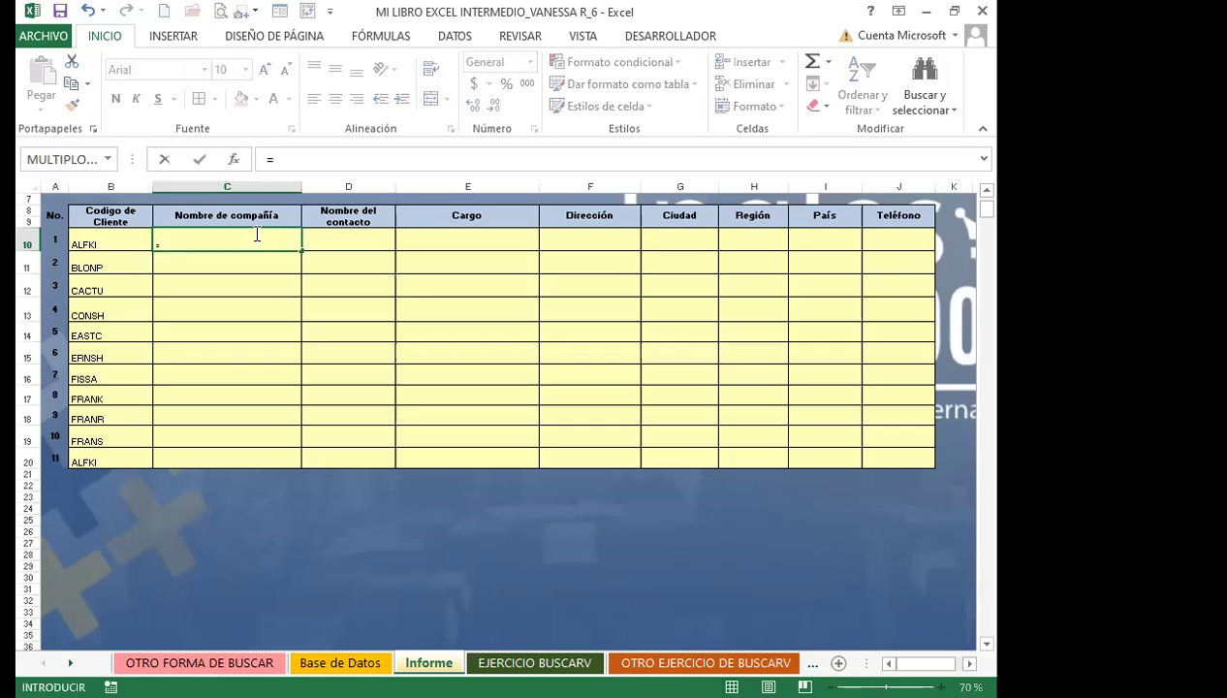
type("BUSCAR")
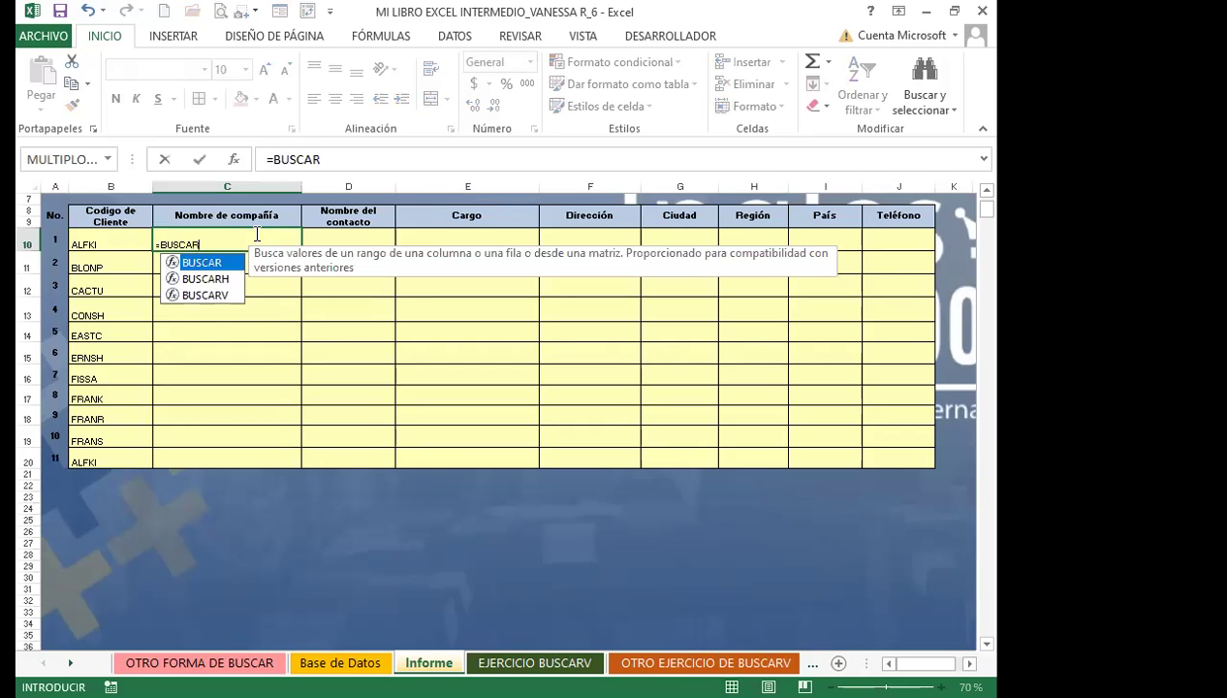
left_click(206, 296)
double_click(205, 295)
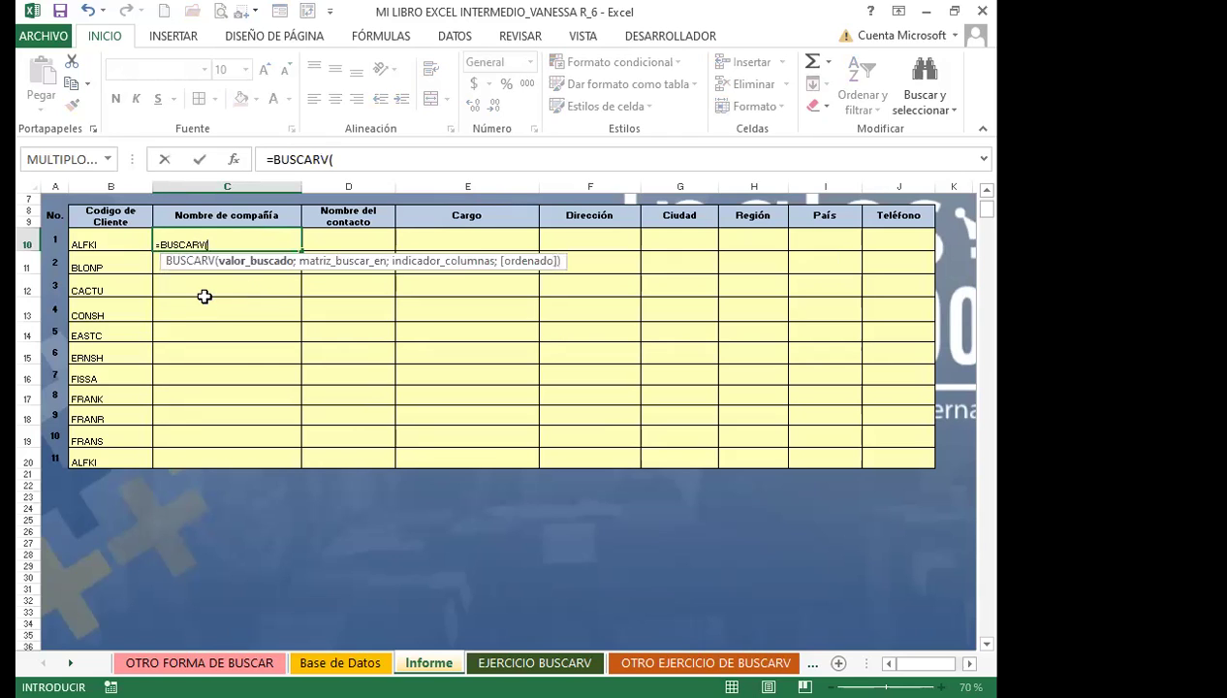
type("MAR")
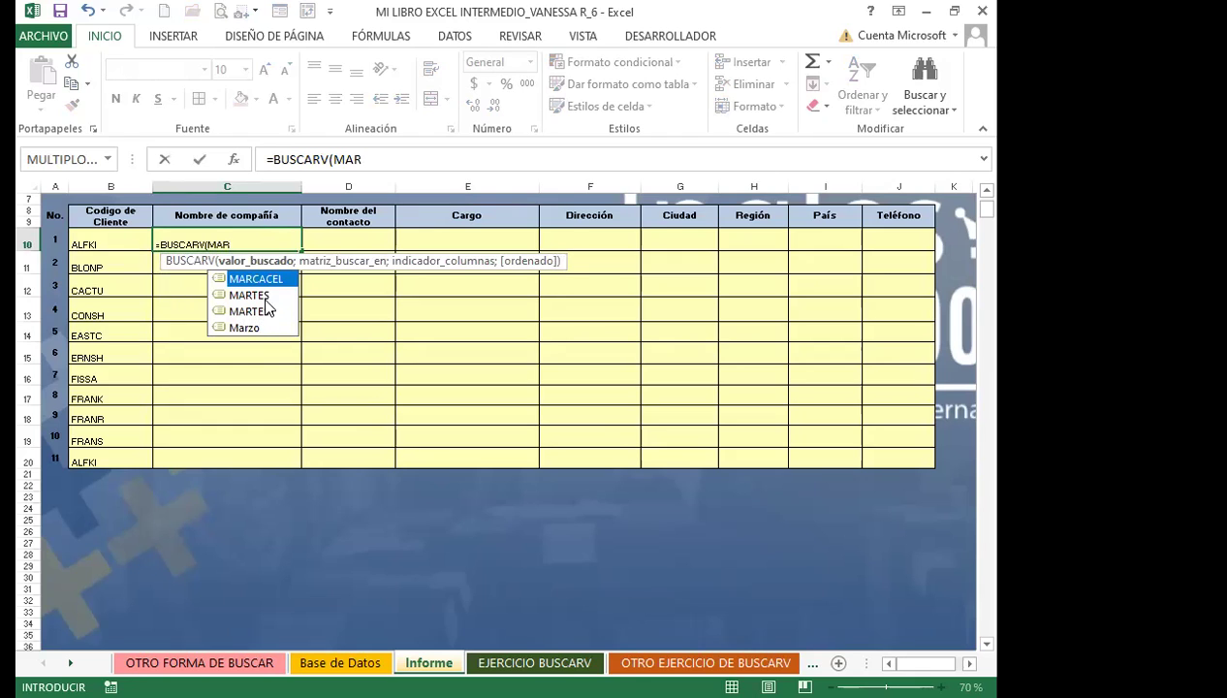
left_click(262, 295)
double_click(261, 295)
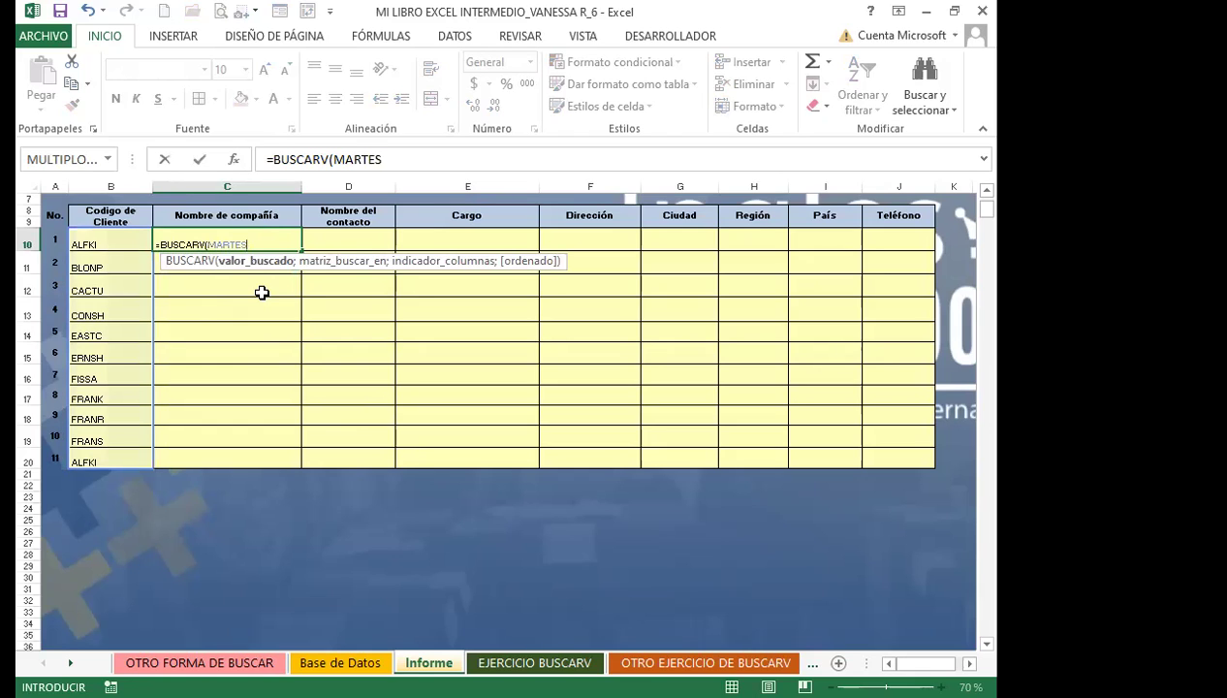
type(";")
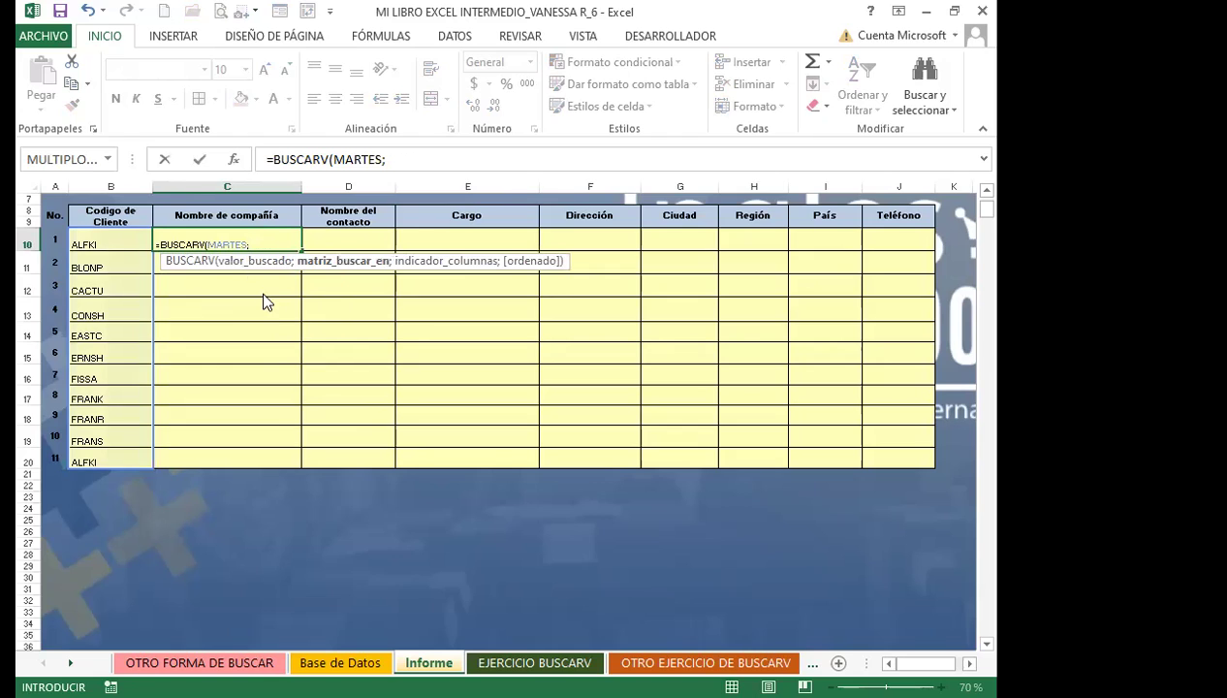
type("MAR")
double_click(291, 309)
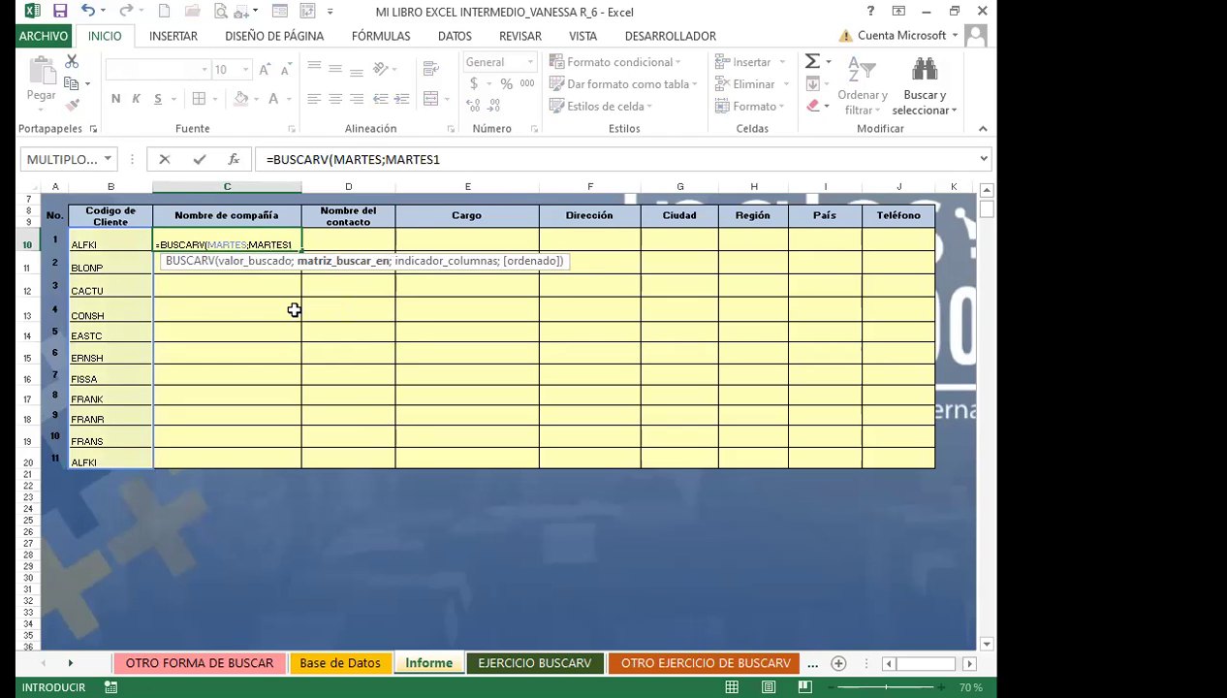
type(";")
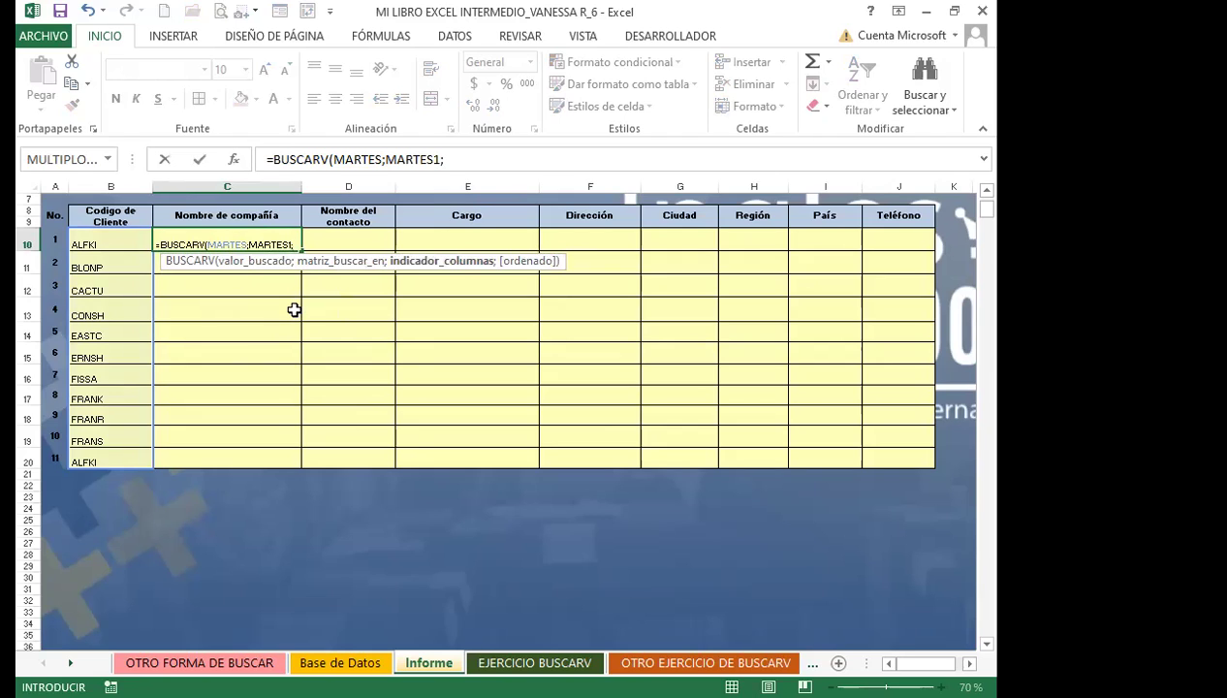
type("2:0)")
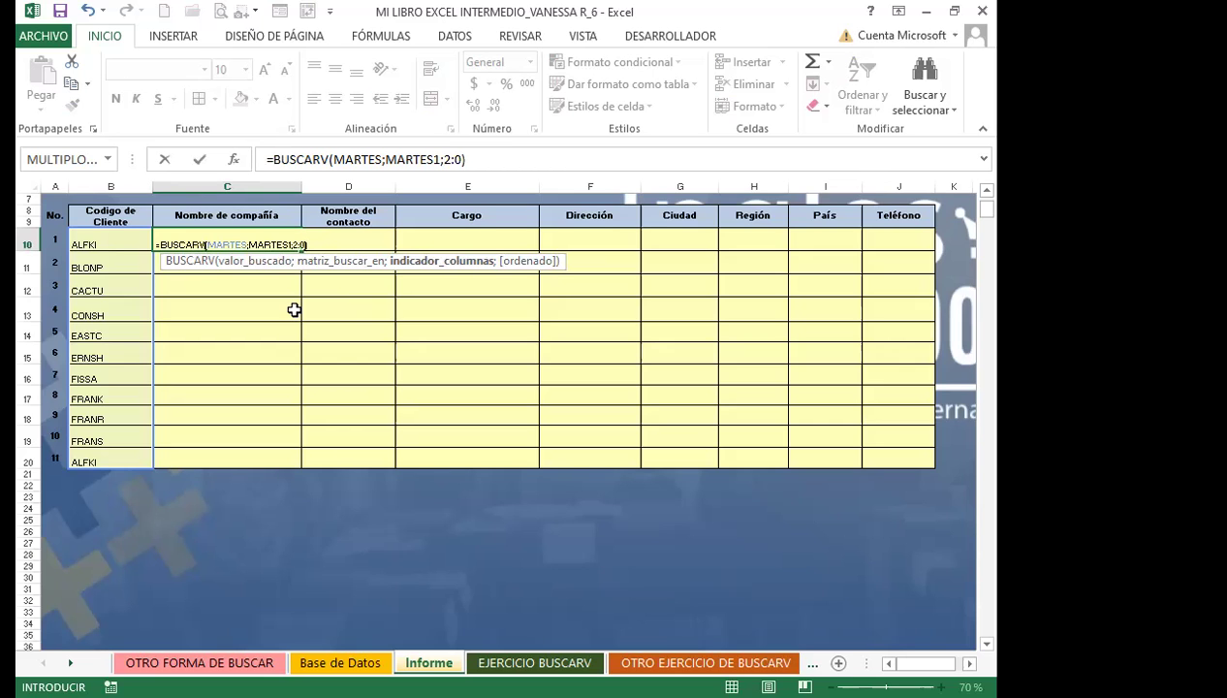
key("Return")
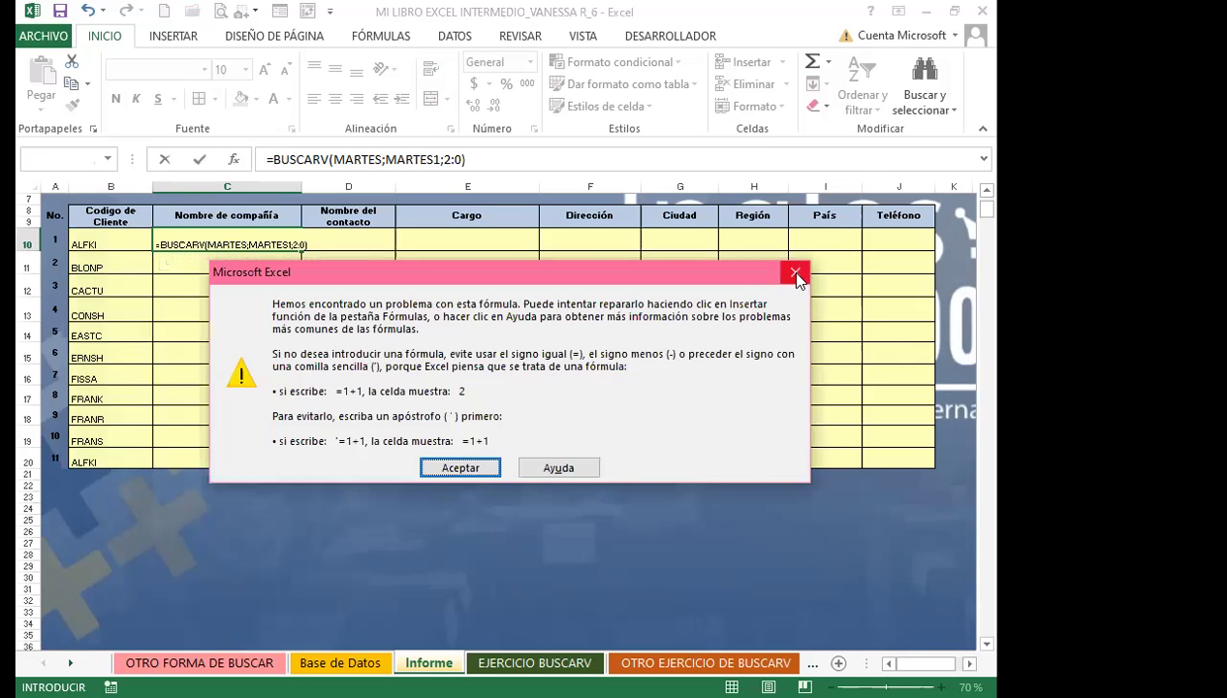
left_click(794, 273)
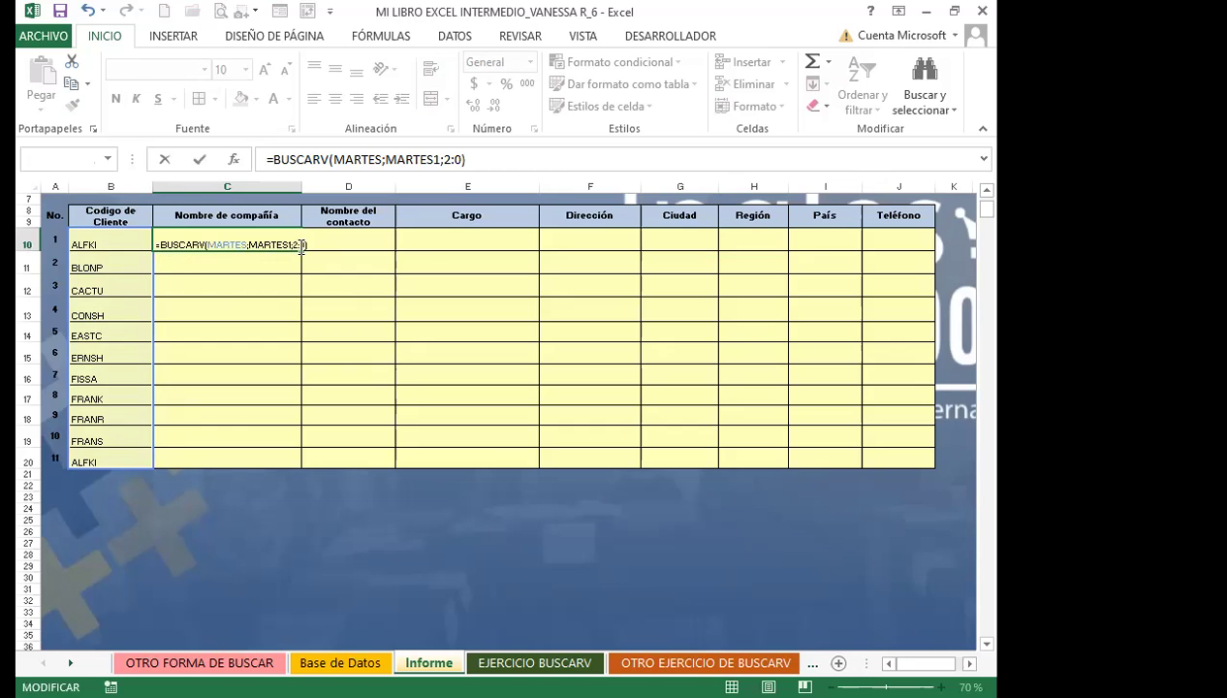
Correct C10 to =BUSCARV(MARTES;MARTES1;2;0) and fill the formula down to C20.
key("BackSpace")
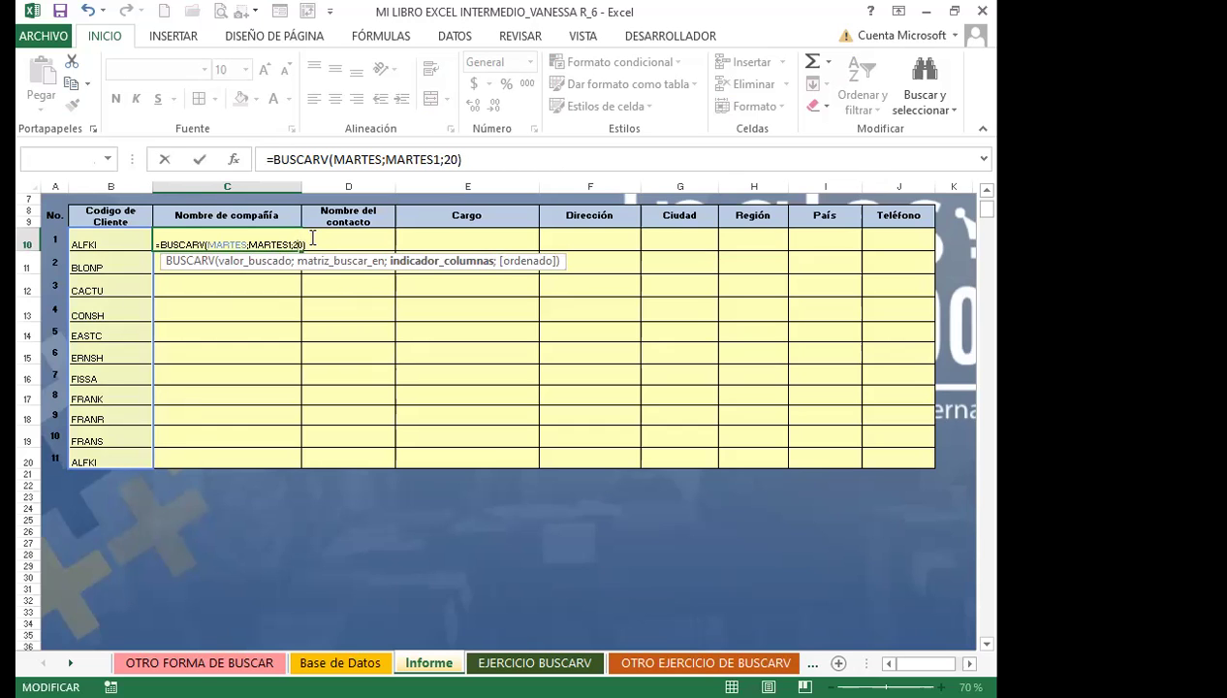
type(";")
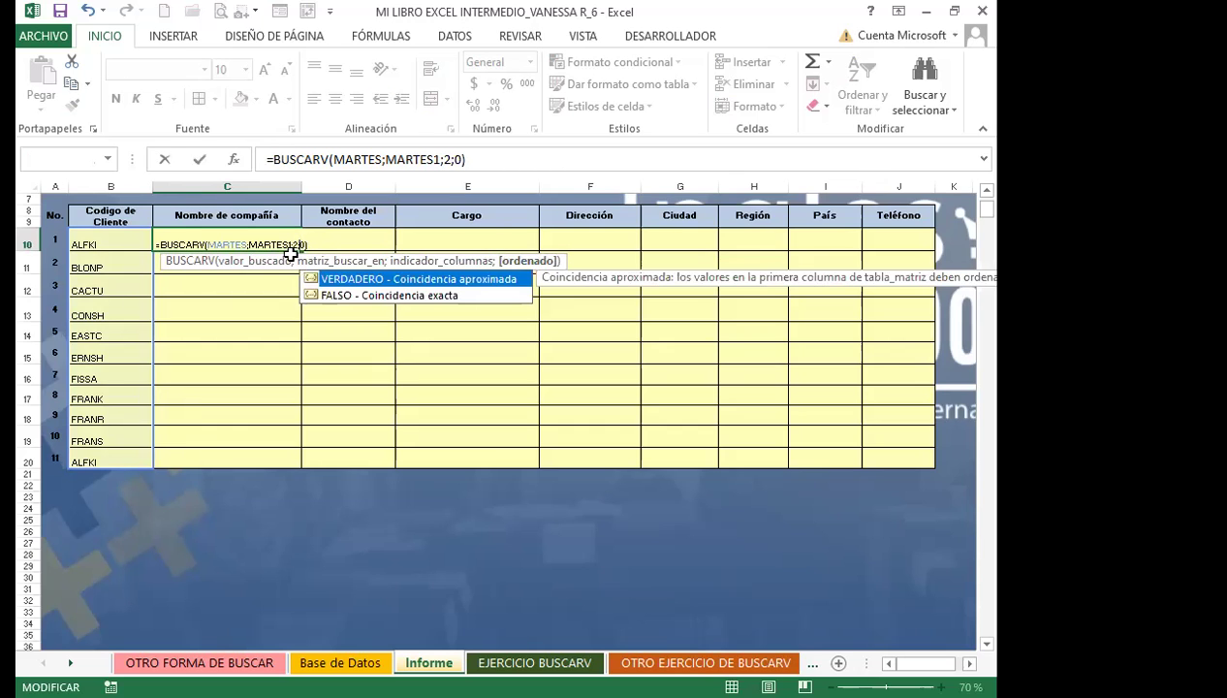
key("Return")
left_click_drag(302, 253, 298, 466)
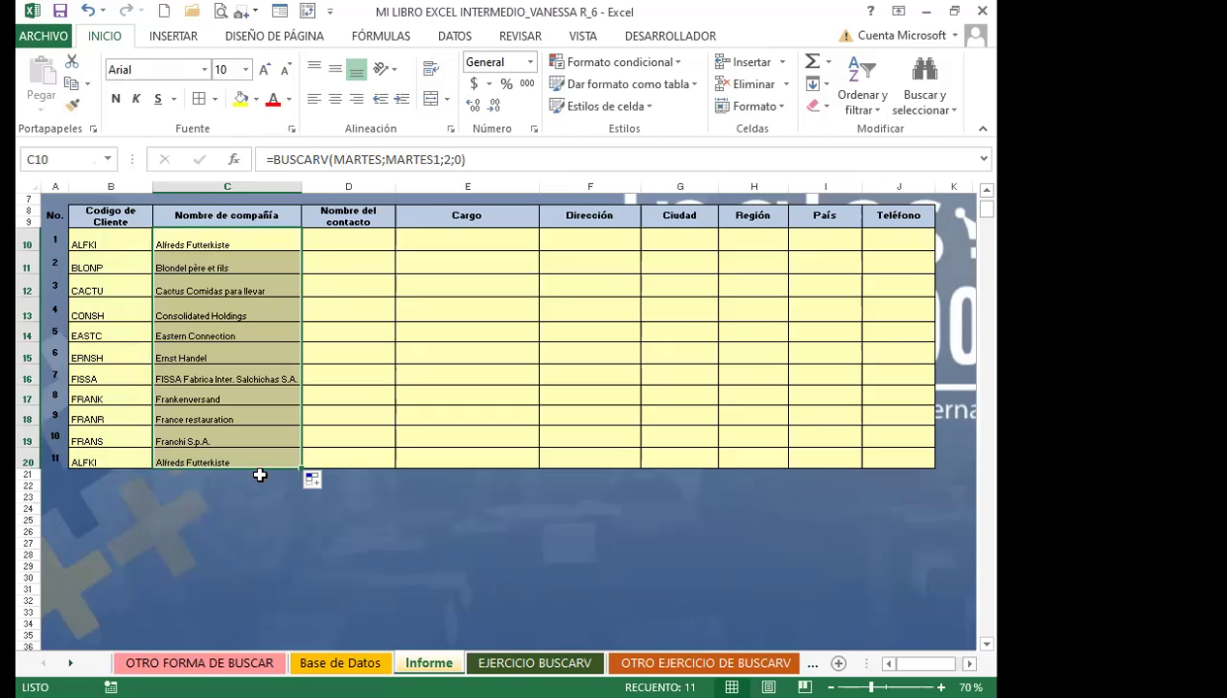
Copy the C10 formula across row 10 to J10 and change the column index in D10 to 3.
left_click(274, 237)
left_click_drag(305, 251, 916, 258)
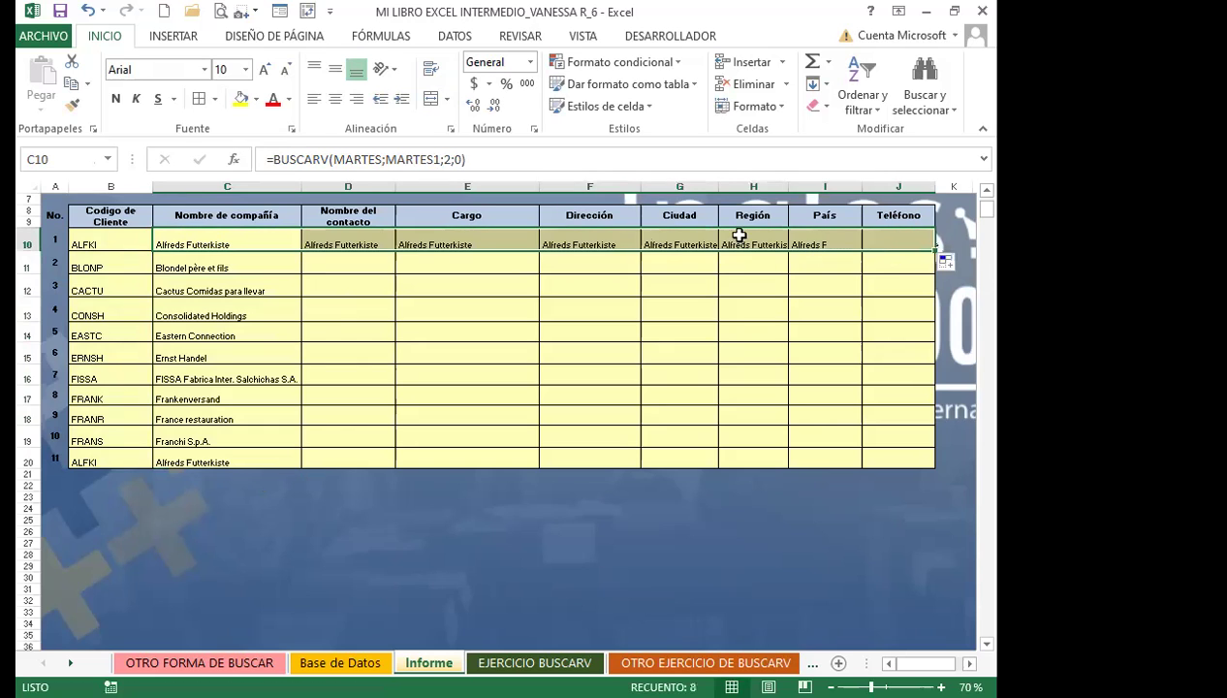
left_click(371, 238)
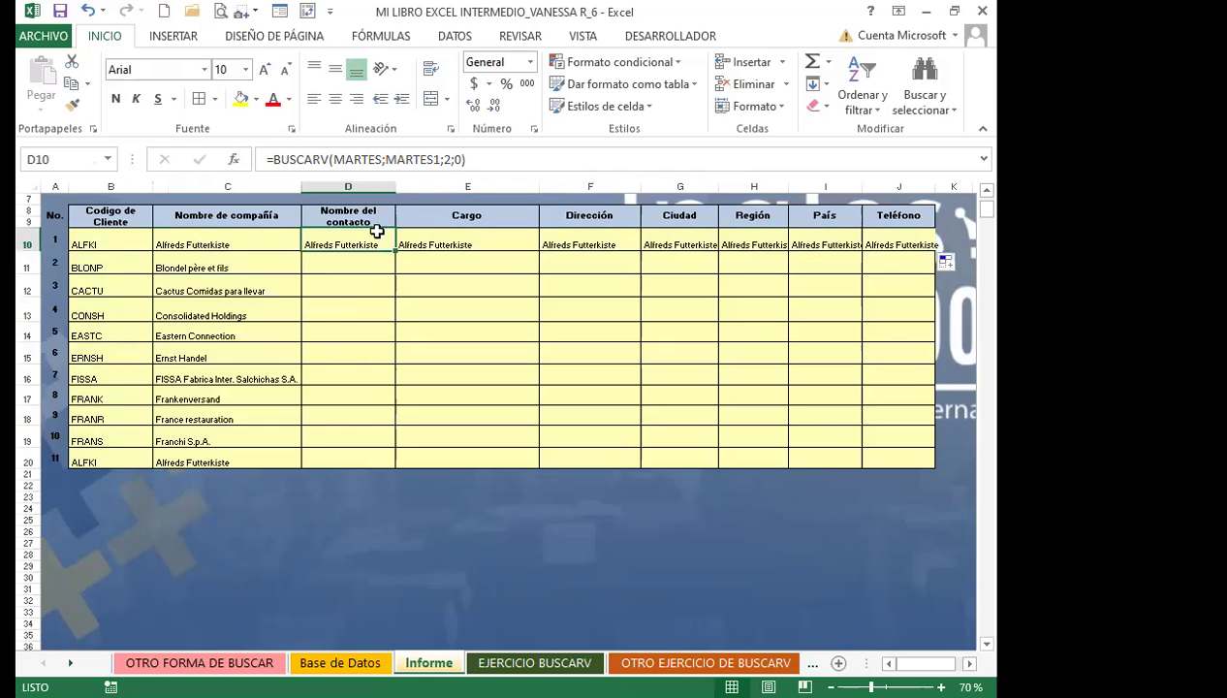
left_click(452, 159)
key("BackSpace")
type("3")
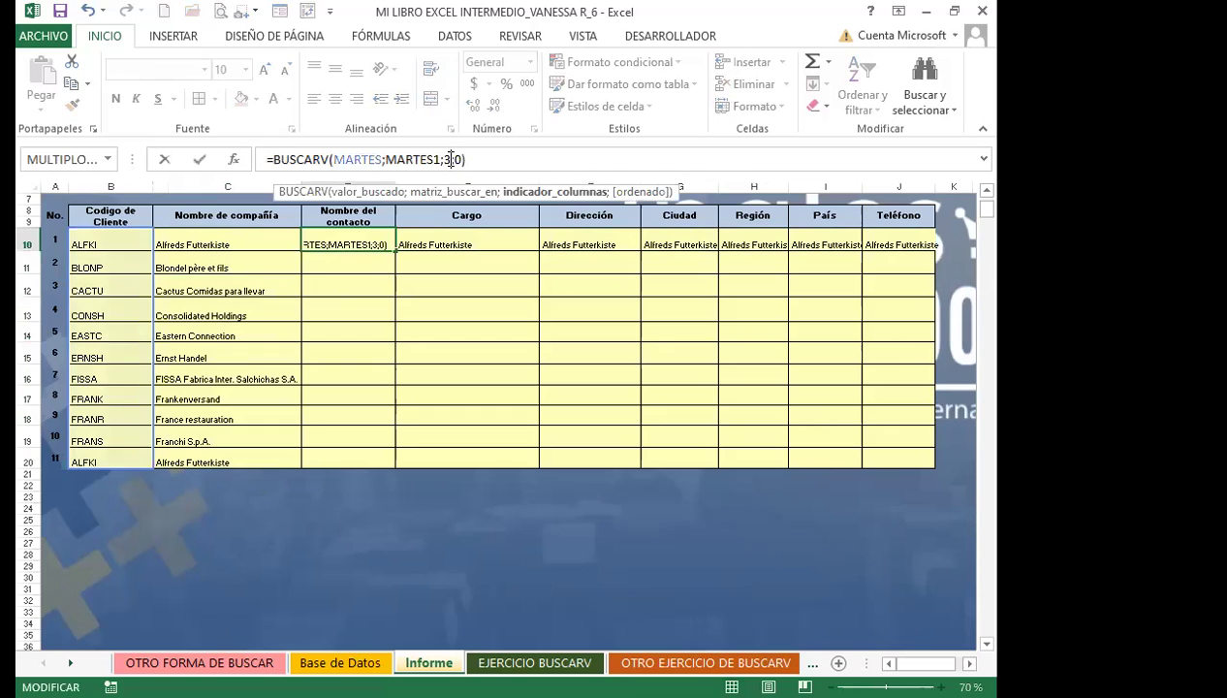
Change the column index of the Cargo formula in E10 to 4.
left_click(467, 242)
type("=BUSCARV(MARTES;MARTES1;2;0)")
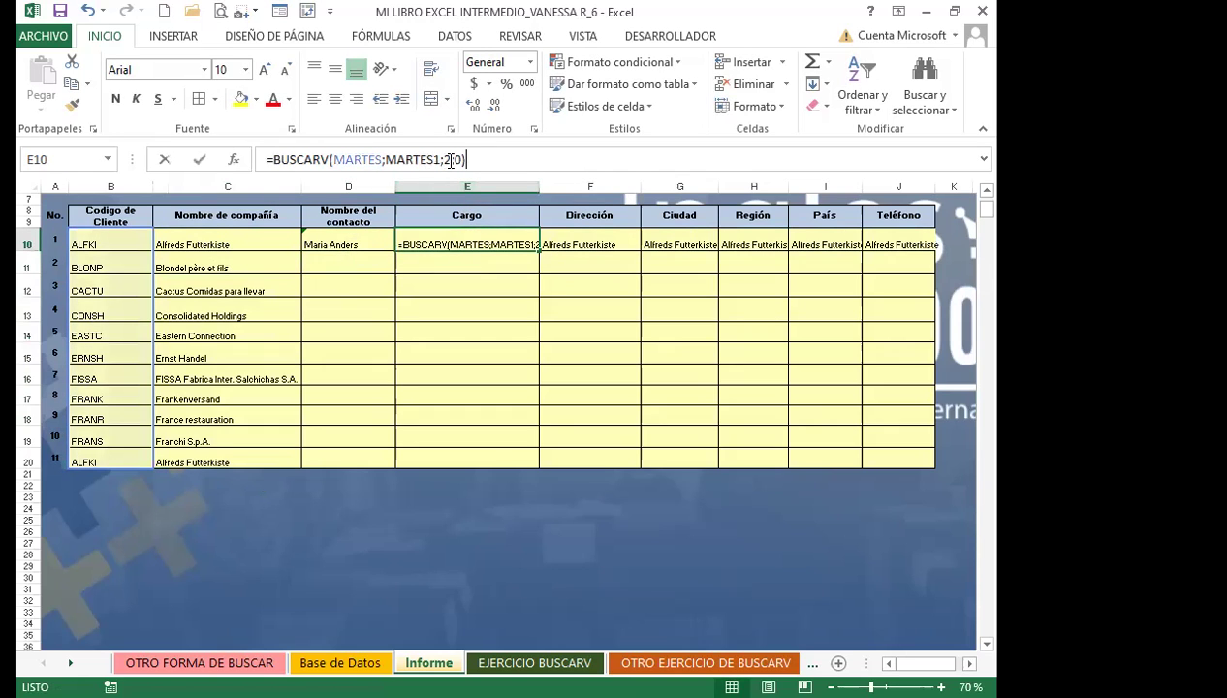
left_click(451, 159)
key("BackSpace")
type("4")
key("Return")
Change the column index of the Dirección formula in F10 to 4.
left_click(573, 246)
left_click(453, 159)
key("BackSpace")
type("4")
key("Return")
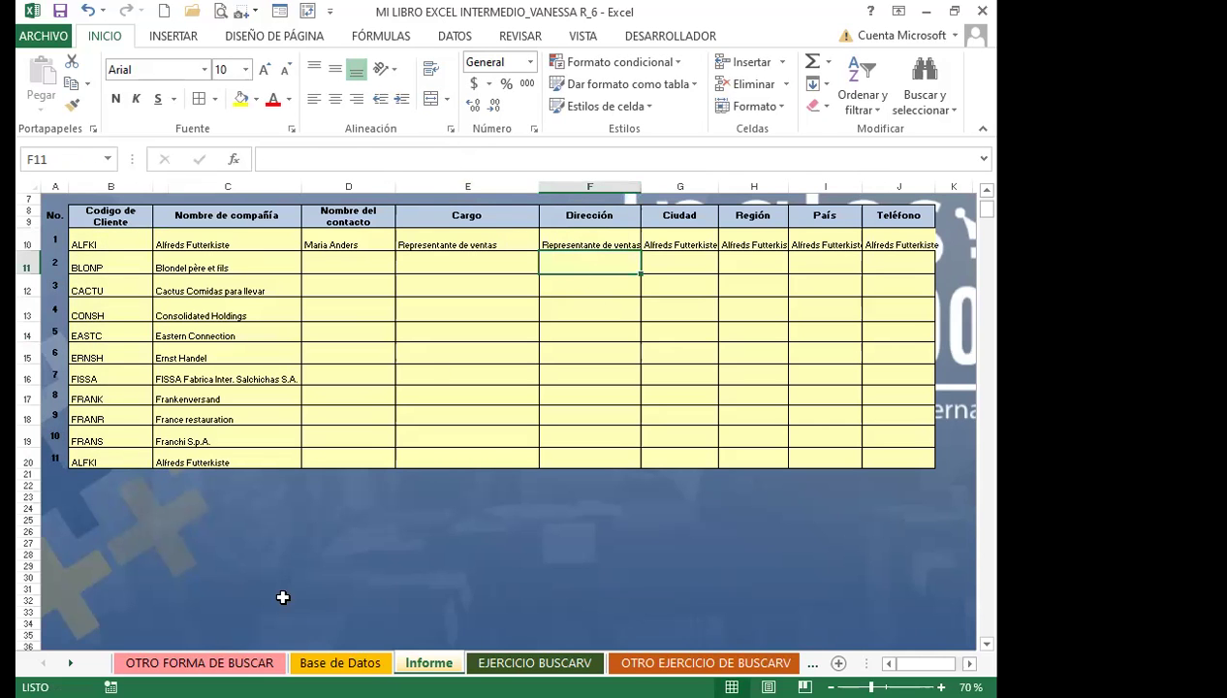
Check the column order on the Base de Datos sheet and set the Dirección formula's column index in Informe cell F10 to 5.
left_click(325, 663)
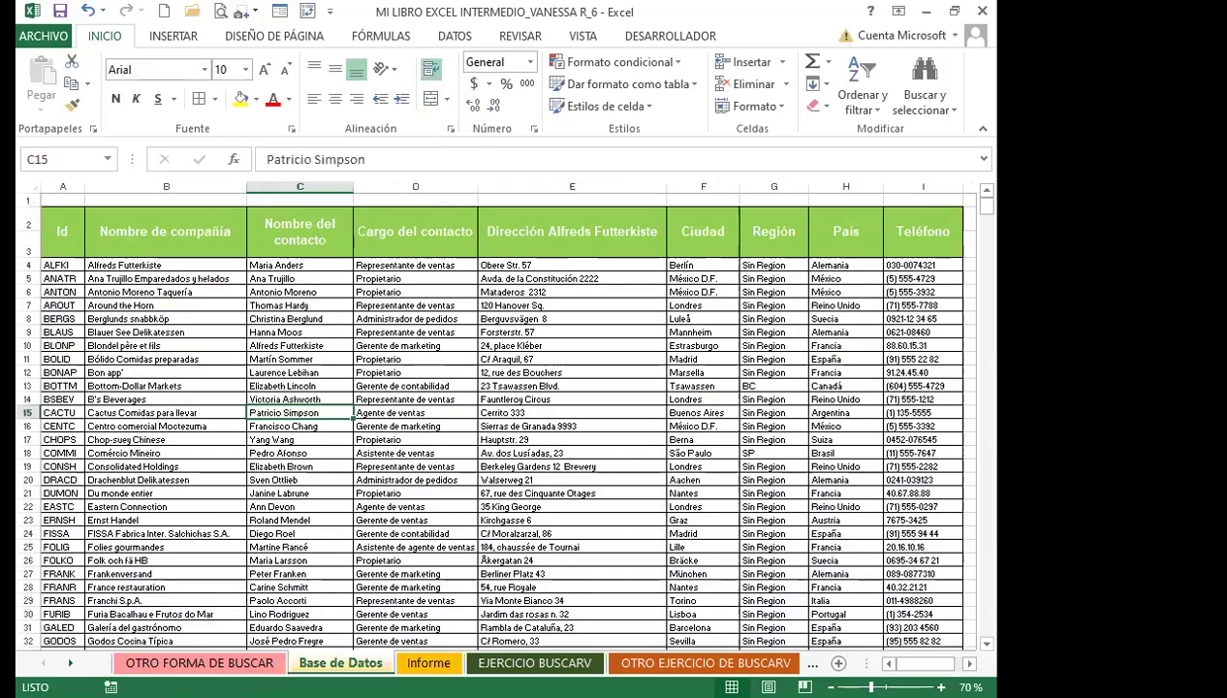
left_click(430, 453)
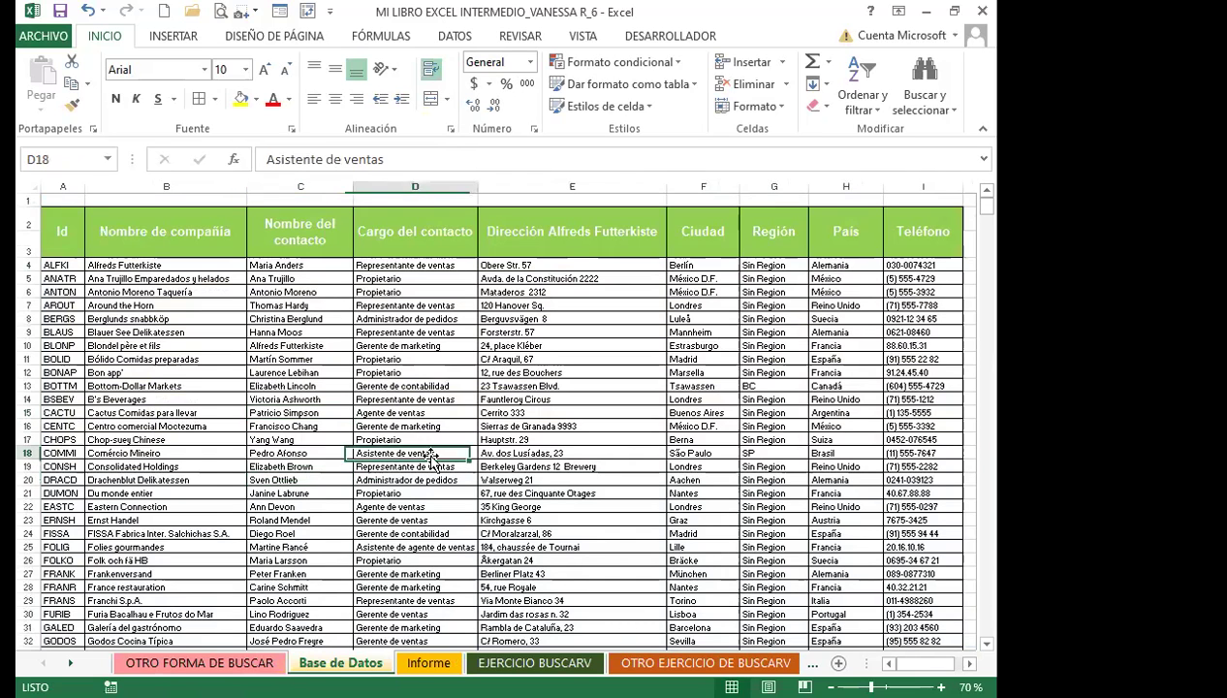
left_click(538, 439)
left_click(428, 663)
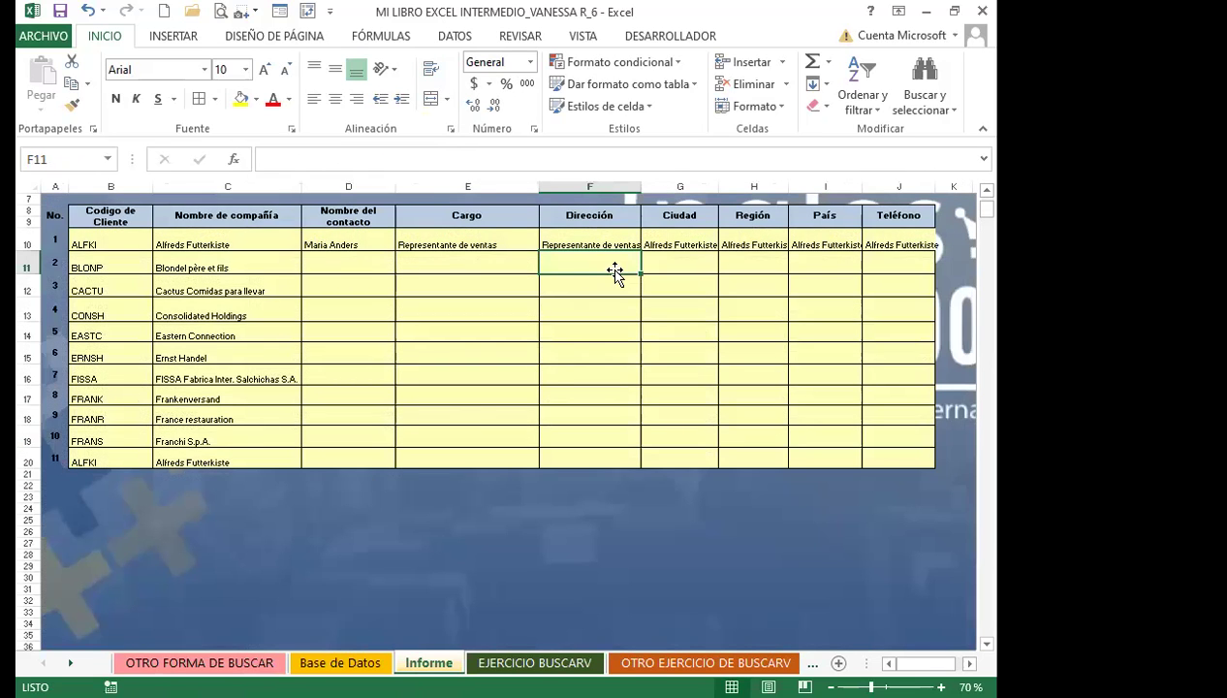
left_click(606, 243)
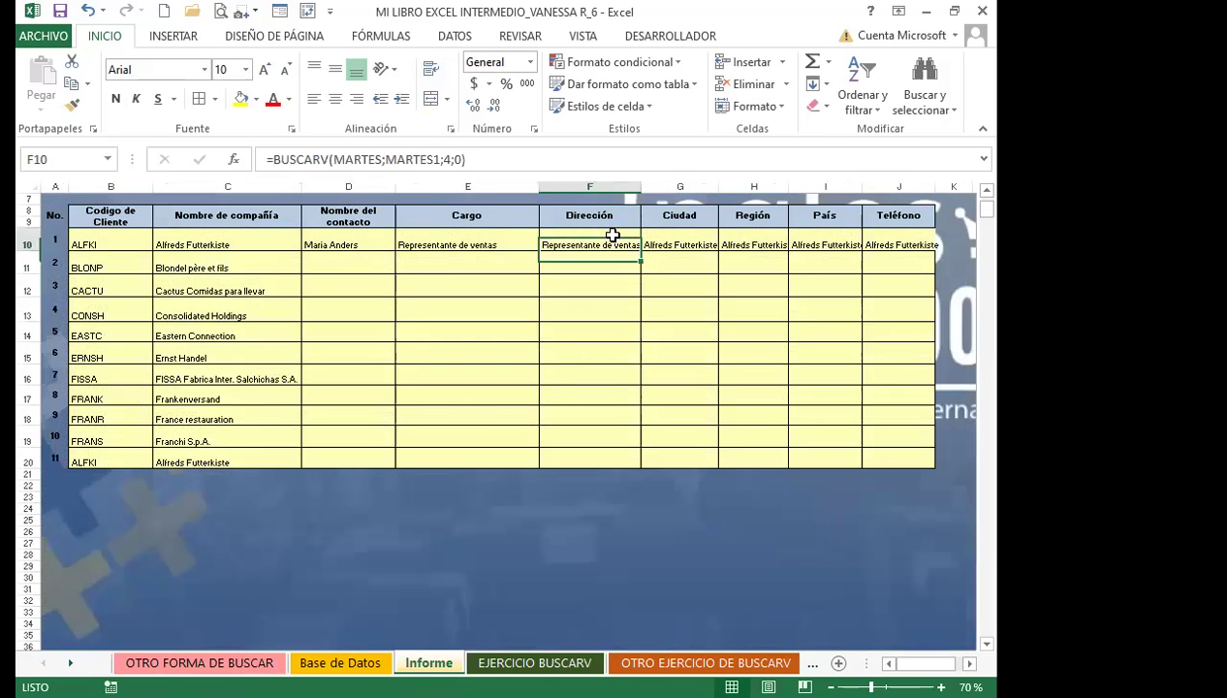
double_click(450, 159)
type("5")
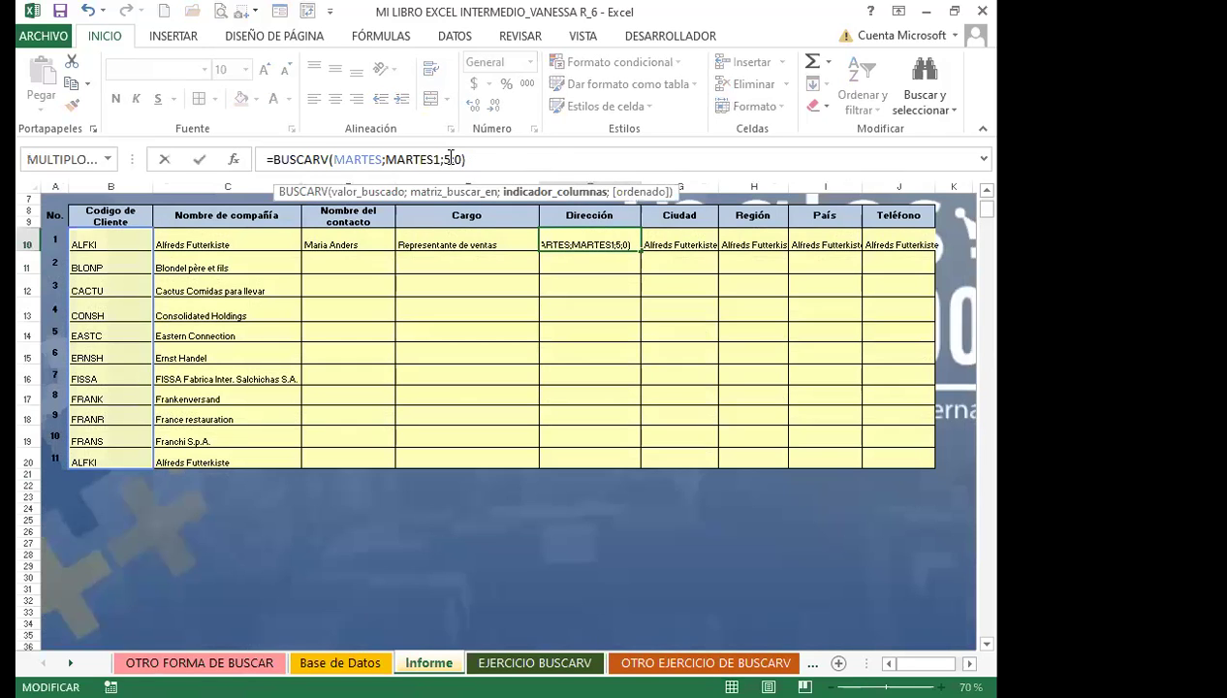
key("Return")
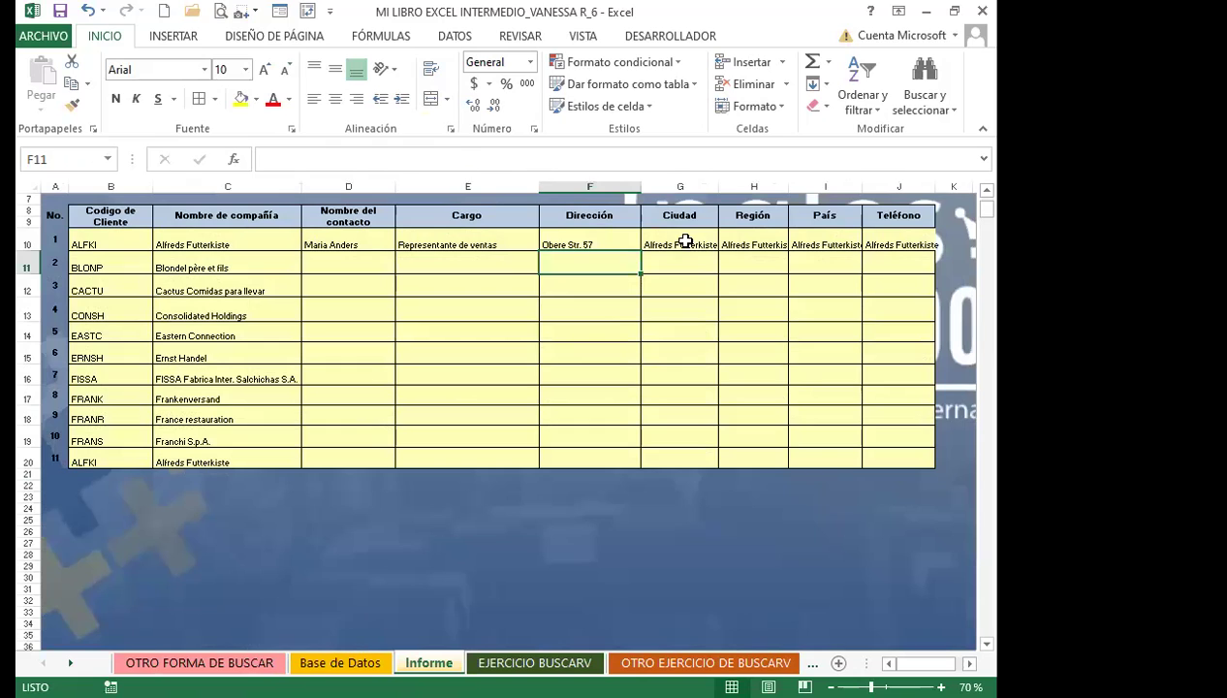
Set the column index to 6 in the Ciudad formula in G10 and to 7 in the Región formula in H10.
left_click(686, 242)
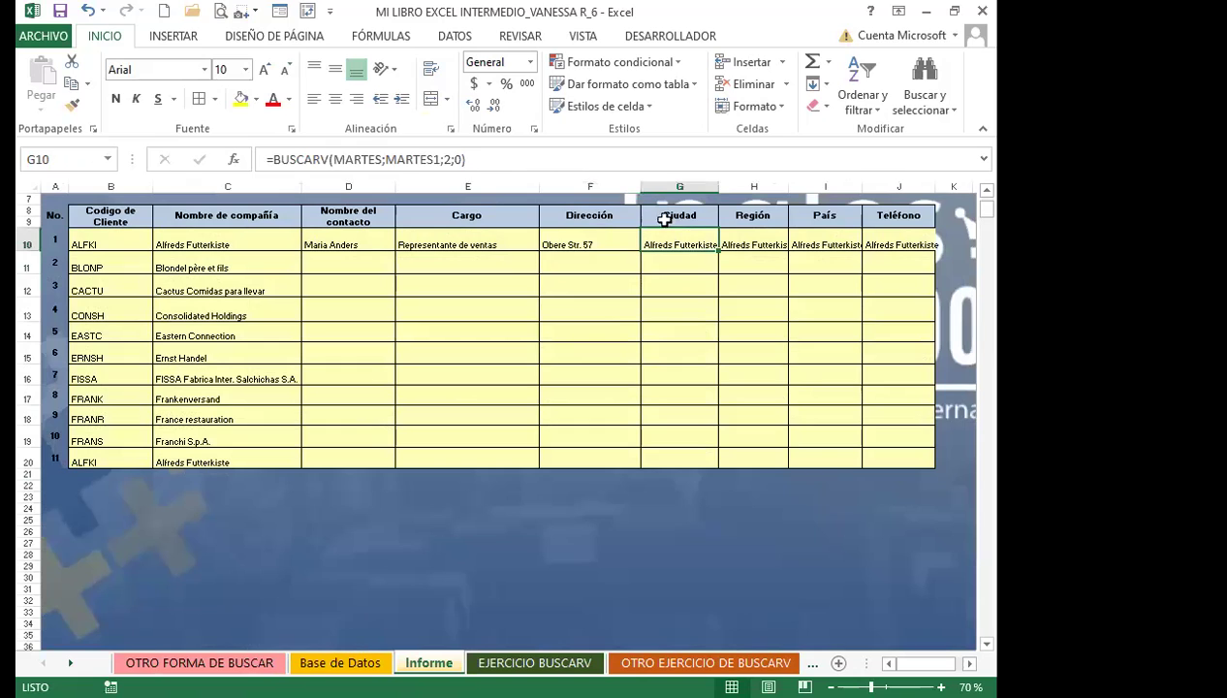
left_click(448, 159)
double_click(448, 159)
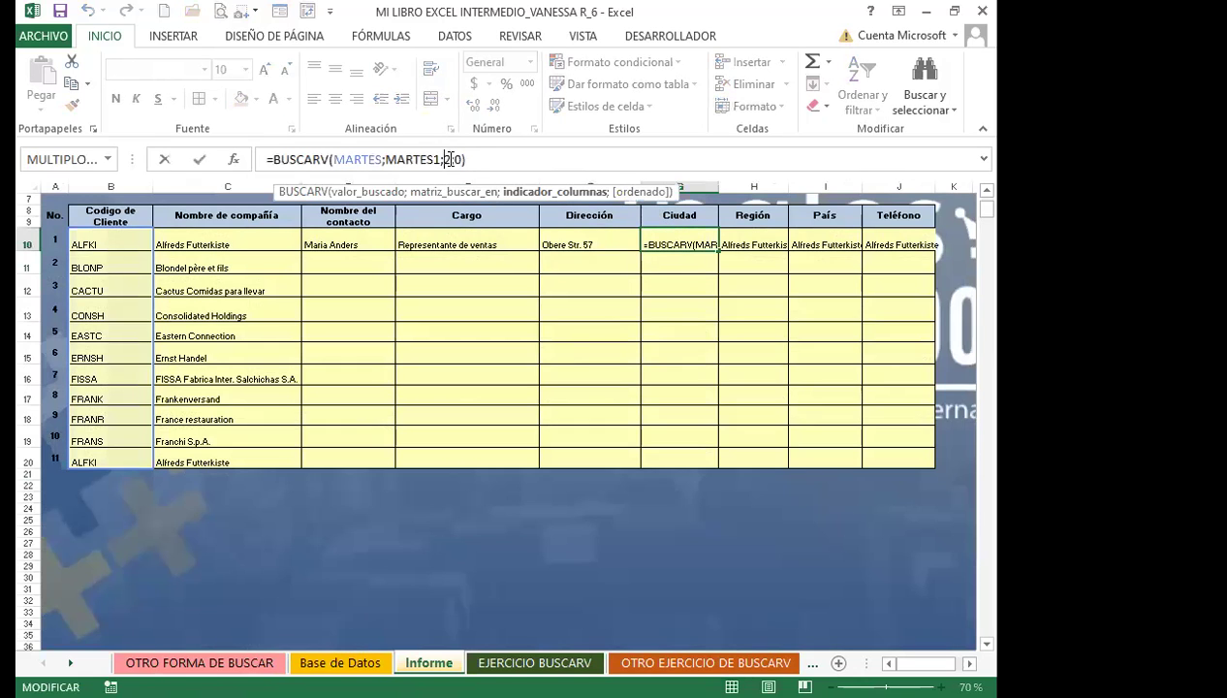
type("6")
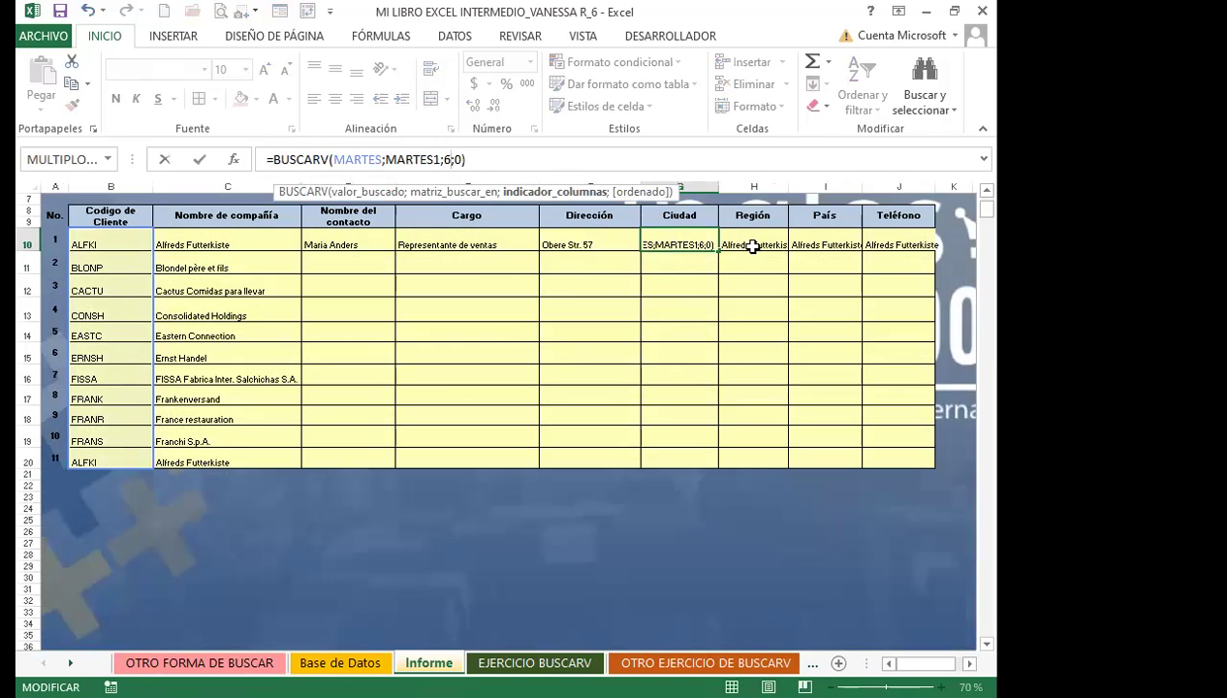
left_click(754, 248)
double_click(452, 160)
type("7")
Set the column index to 8 in the País formula in I10 and to 9 in the Teléfono formula in J10.
left_click(822, 242)
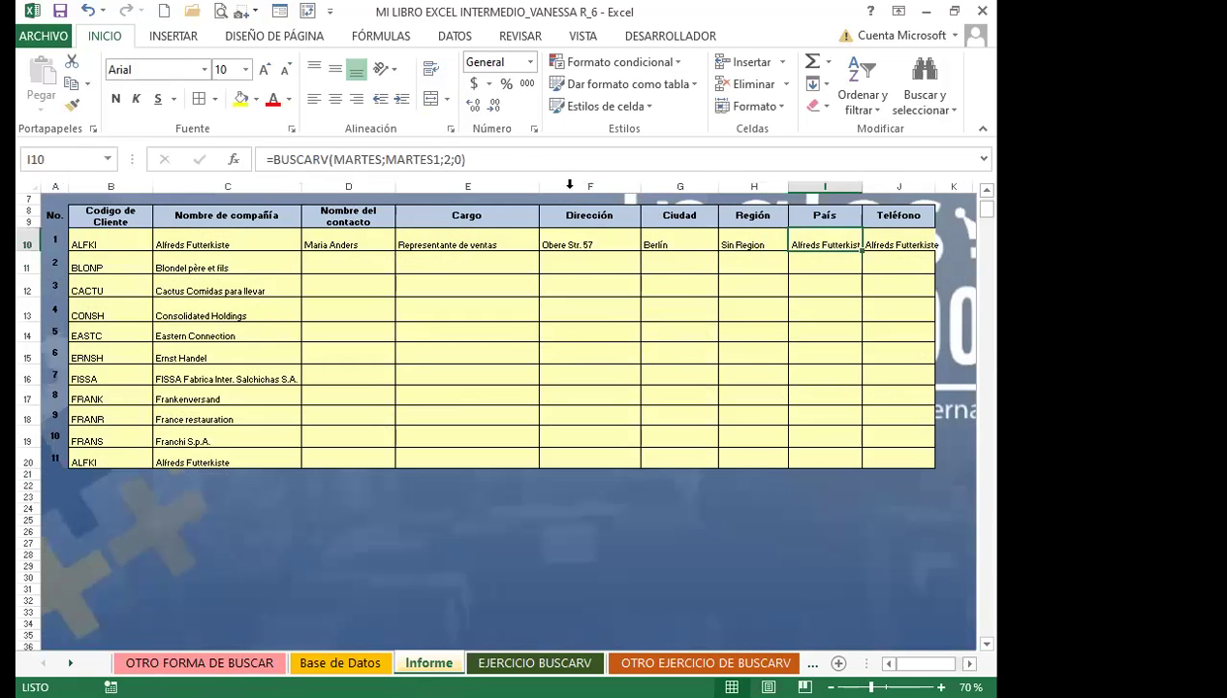
double_click(448, 159)
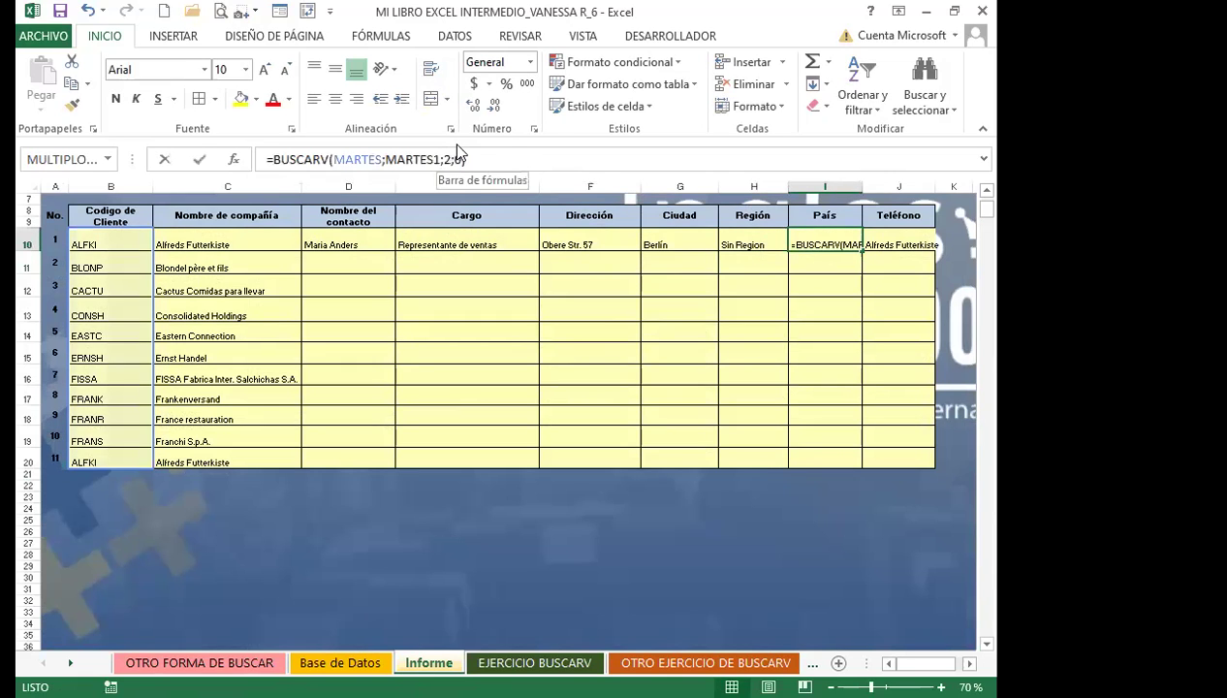
type("8")
key("Return")
left_click(896, 242)
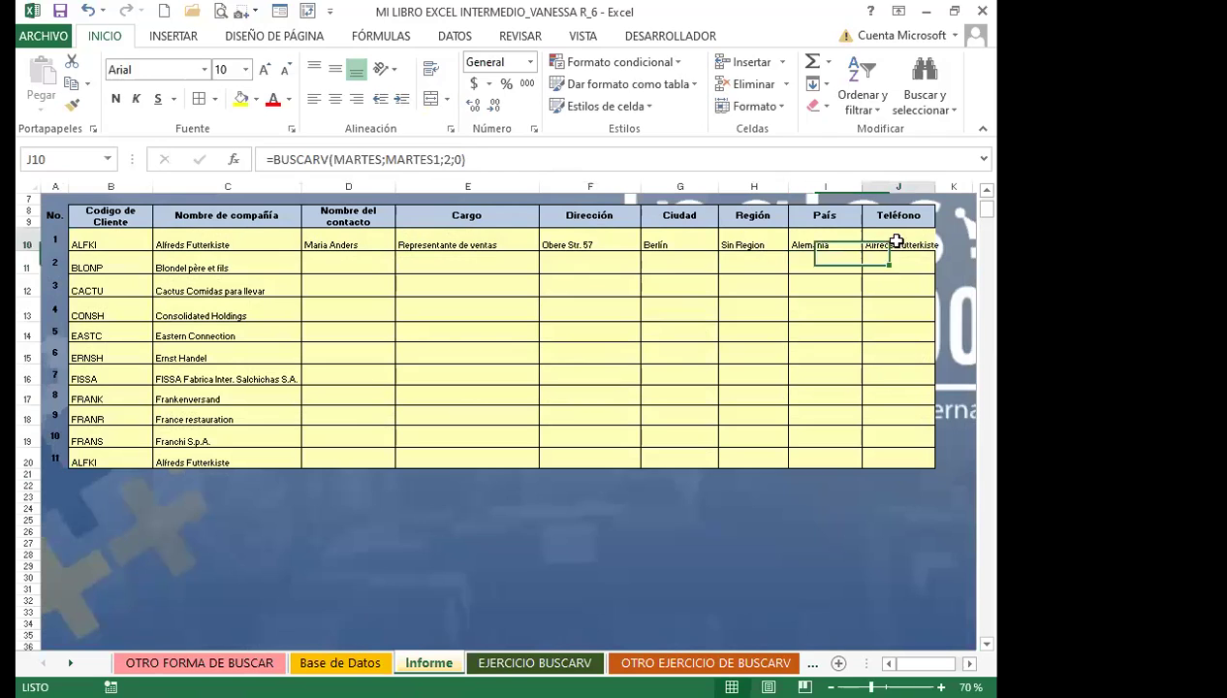
double_click(451, 159)
type("9")
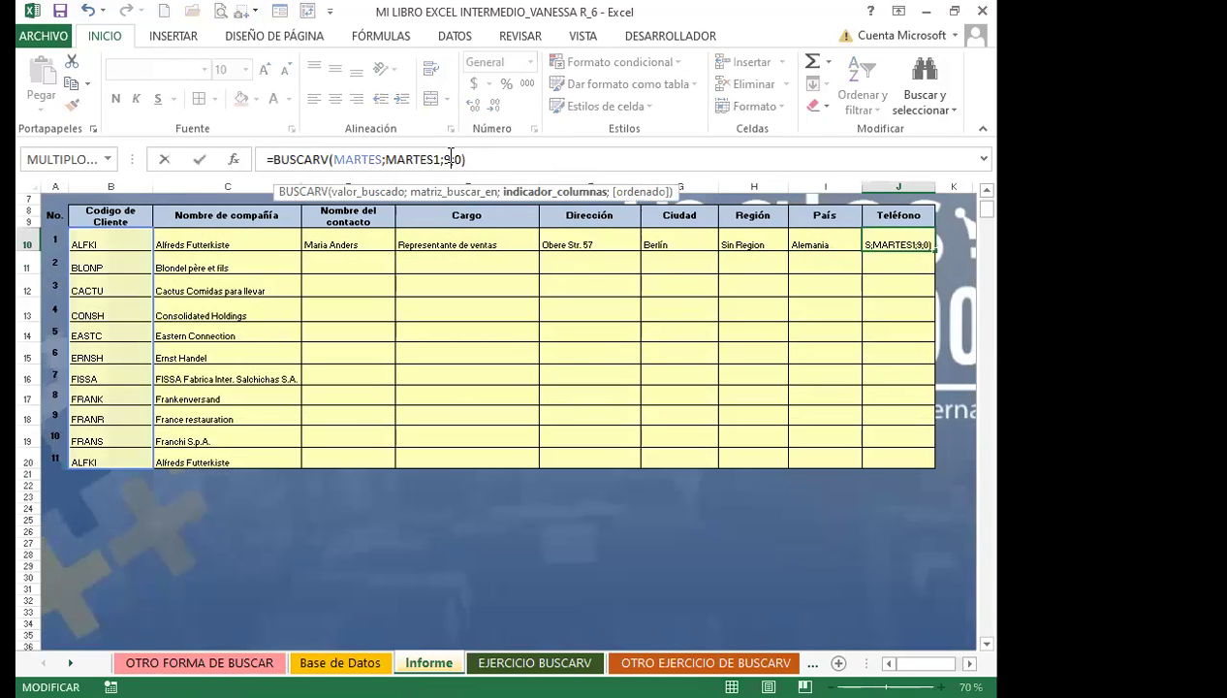
key("Return")
Fill the formulas in D10:J10 down to row 20 of the report.
left_click_drag(337, 242, 797, 246)
left_click_drag(361, 241, 934, 472)
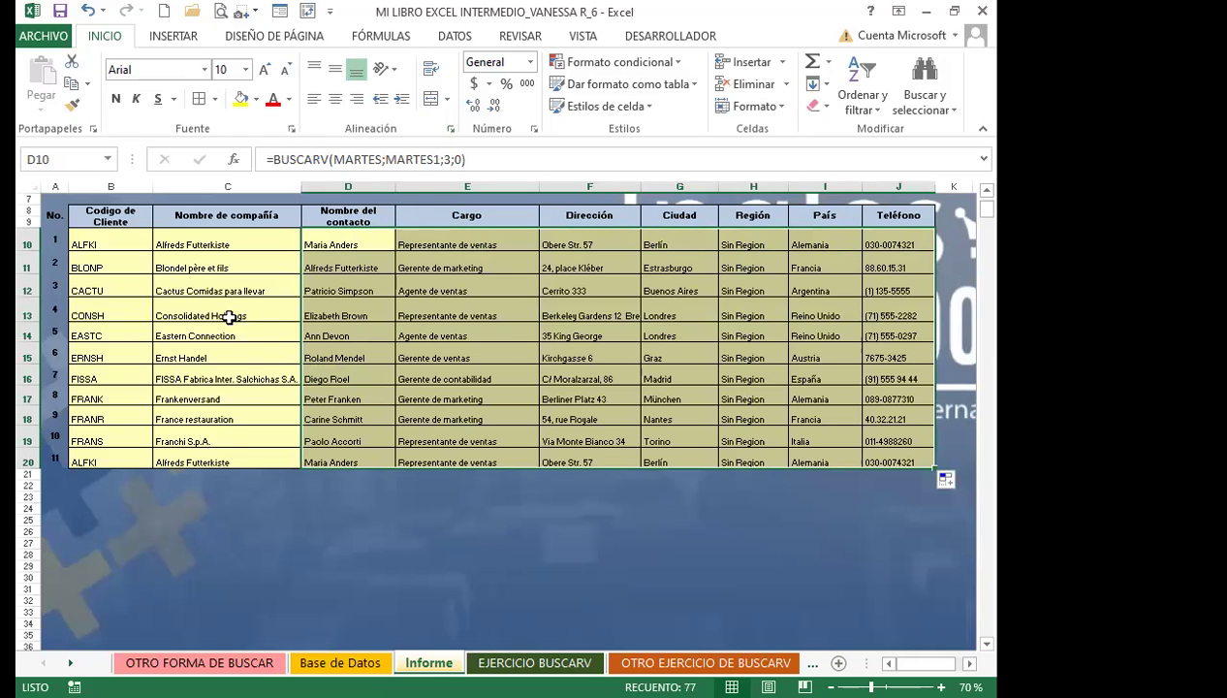
Review the formula in D10 and the client codes in B10:B20 that the name MARTES covers.
left_click(338, 240)
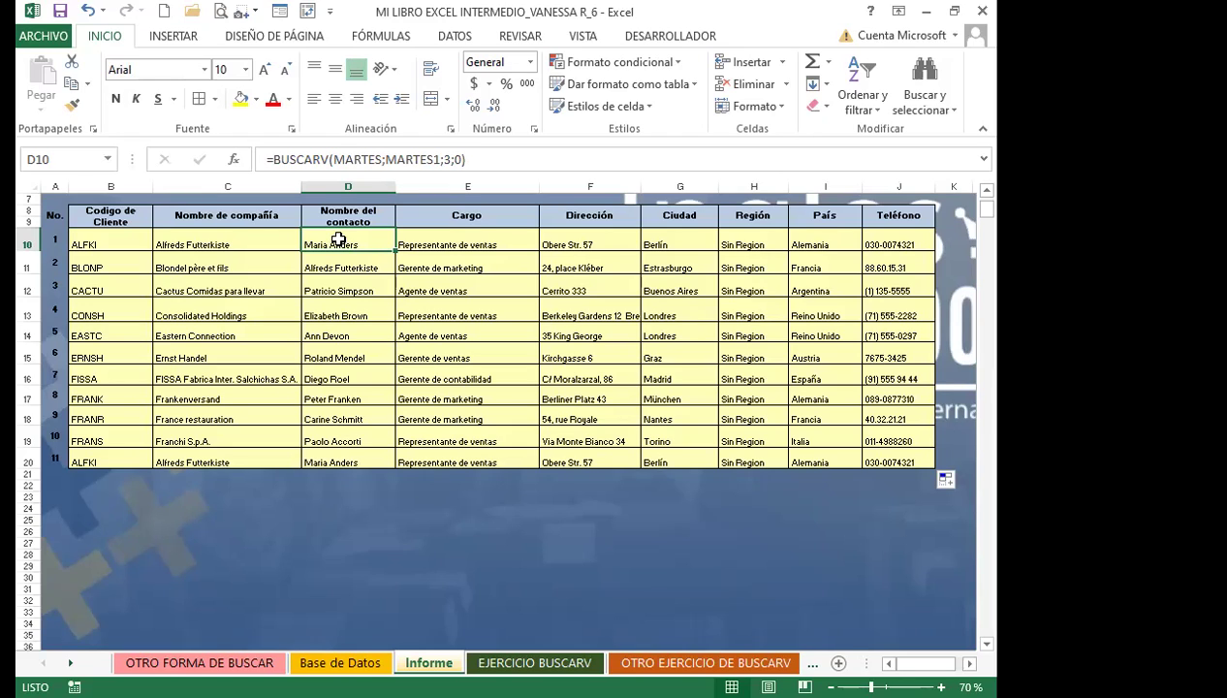
left_click_drag(130, 237, 124, 457)
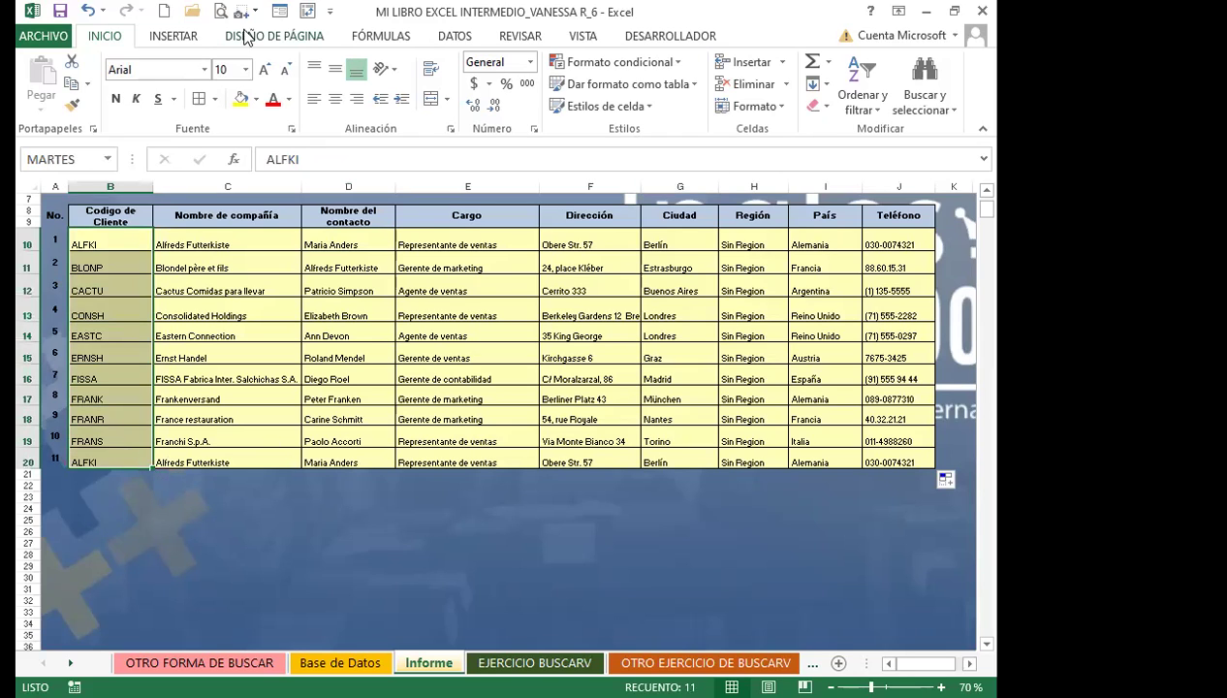
Check in the name manager which range the name MARTES1 refers to, and review the Nombre del contacto formula in D13.
left_click(284, 40)
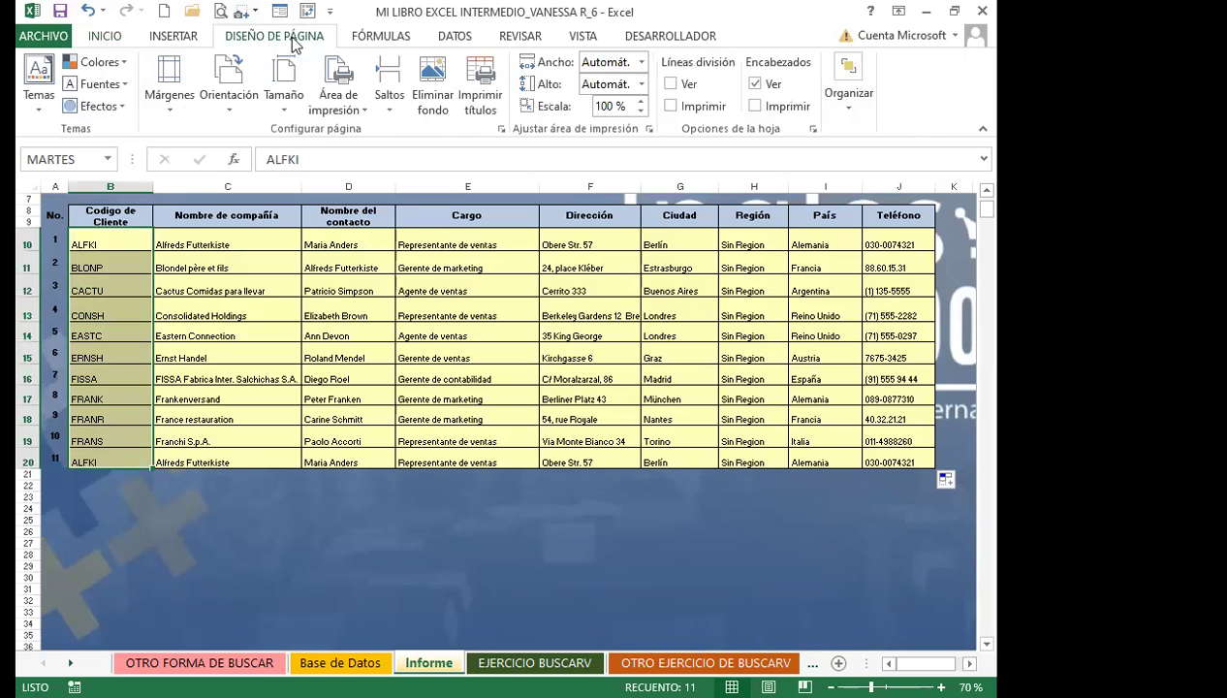
left_click(364, 42)
left_click(334, 87)
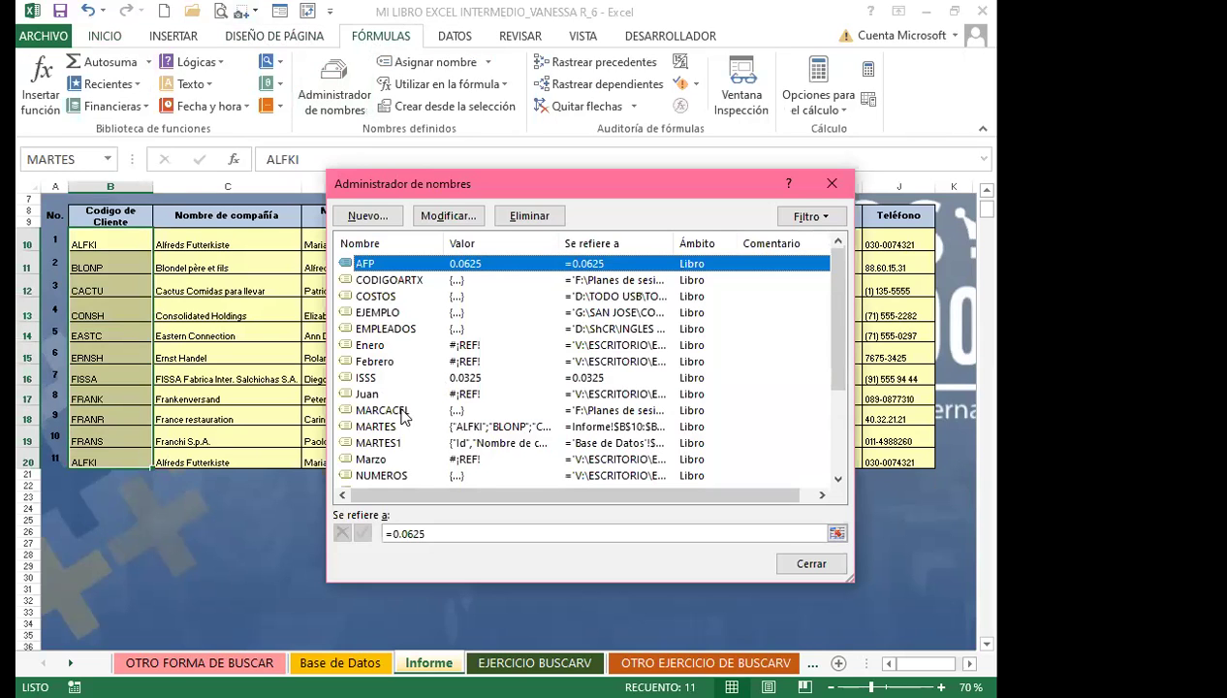
scroll(402, 418, "down", 1)
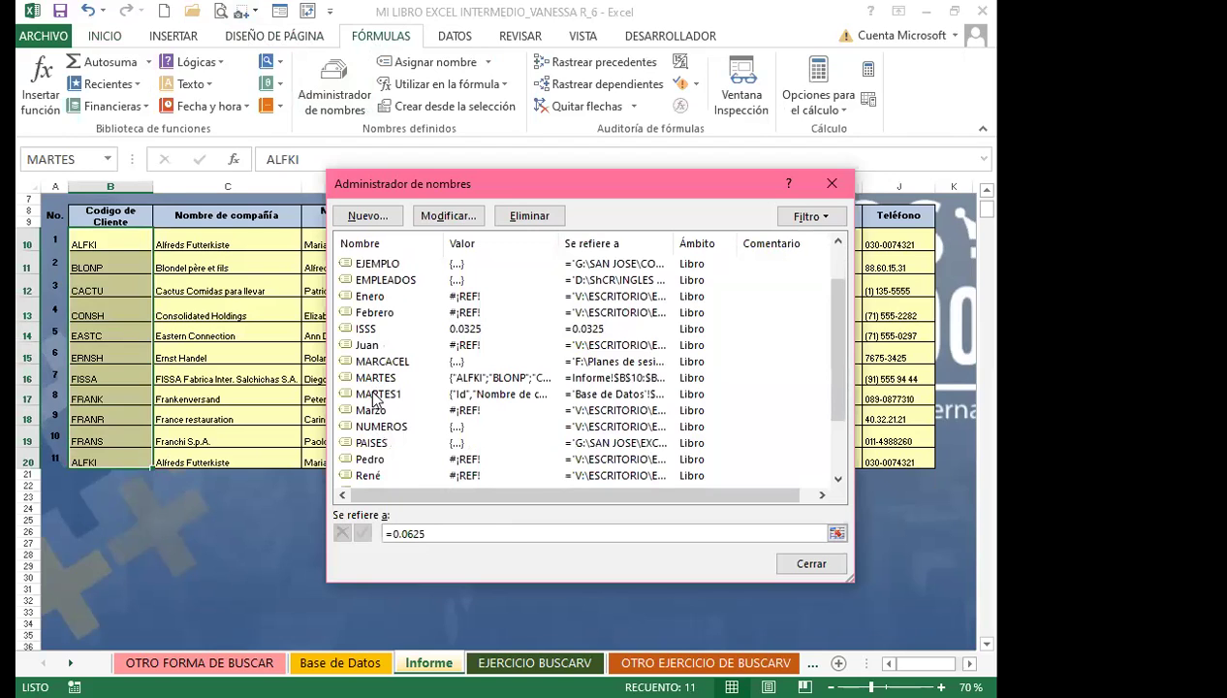
left_click(375, 394)
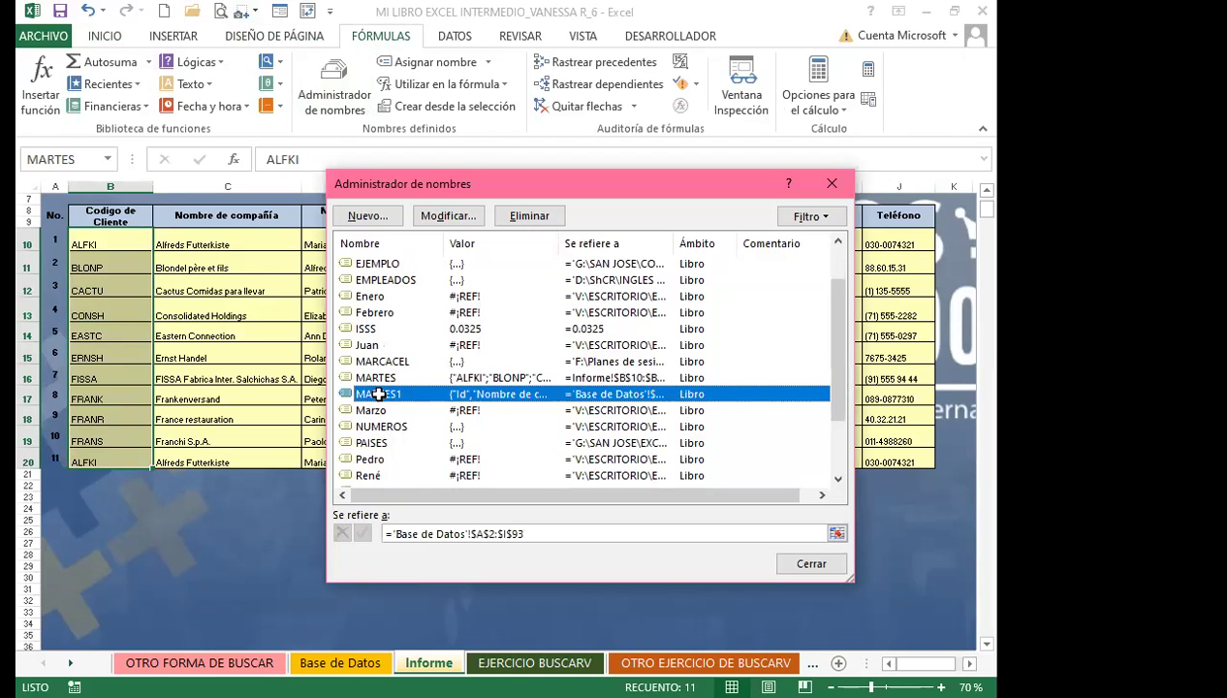
double_click(554, 393)
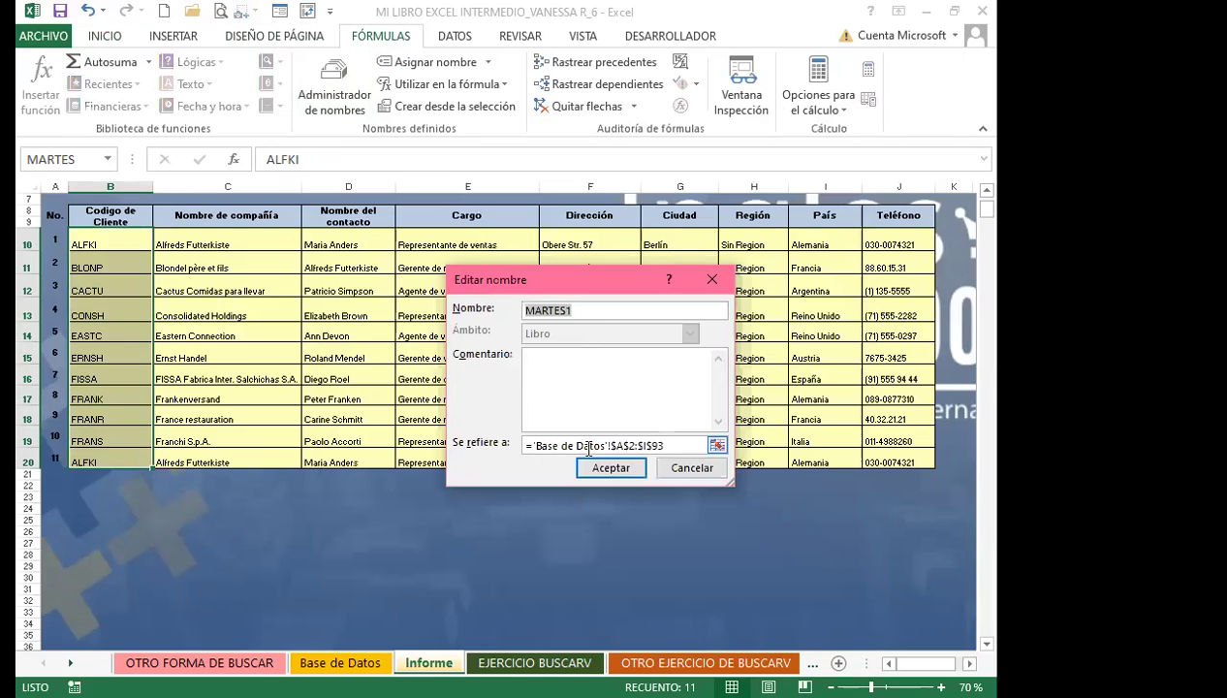
left_click(540, 443)
left_click(616, 467)
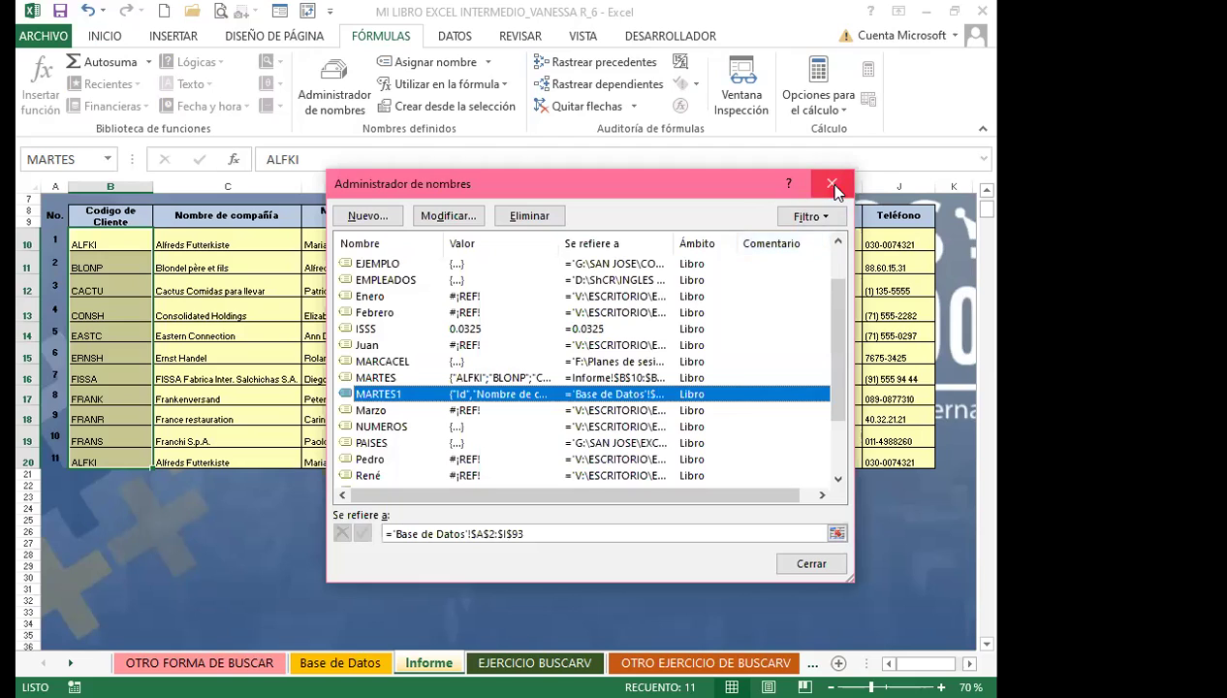
left_click(838, 186)
left_click(349, 315)
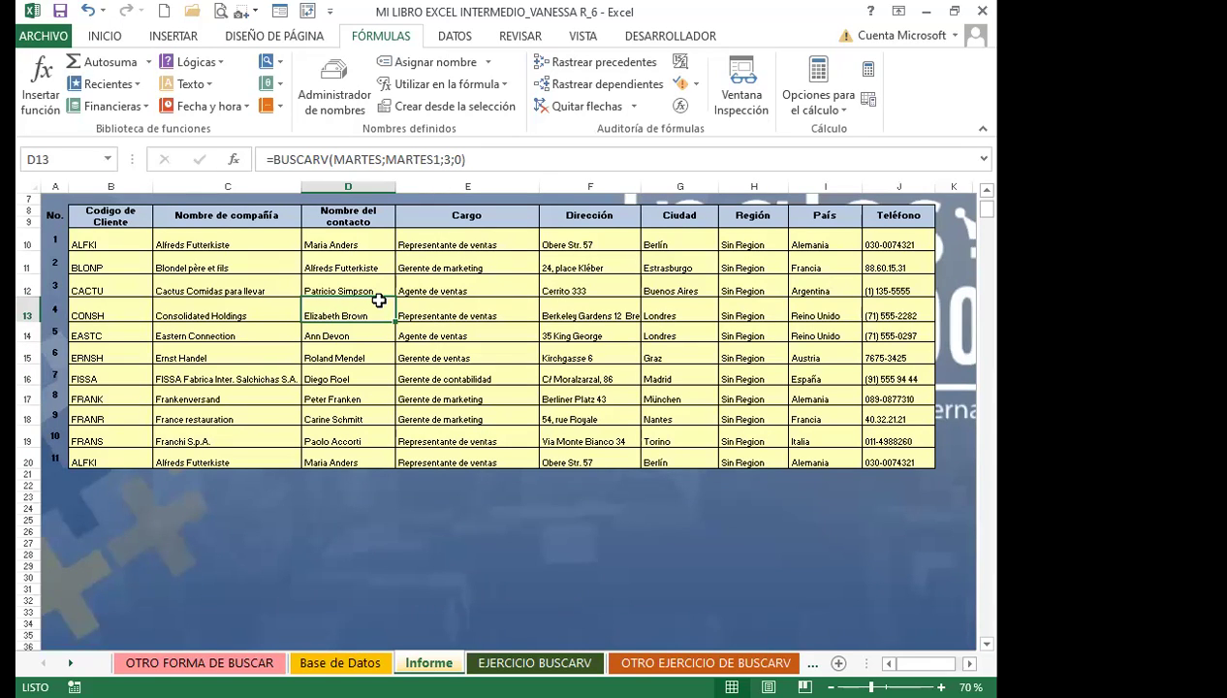
left_click(425, 399)
On the EJERCICIO BUSCARV sheet, enter the product code 6476 for the first order in B5.
left_click(534, 663)
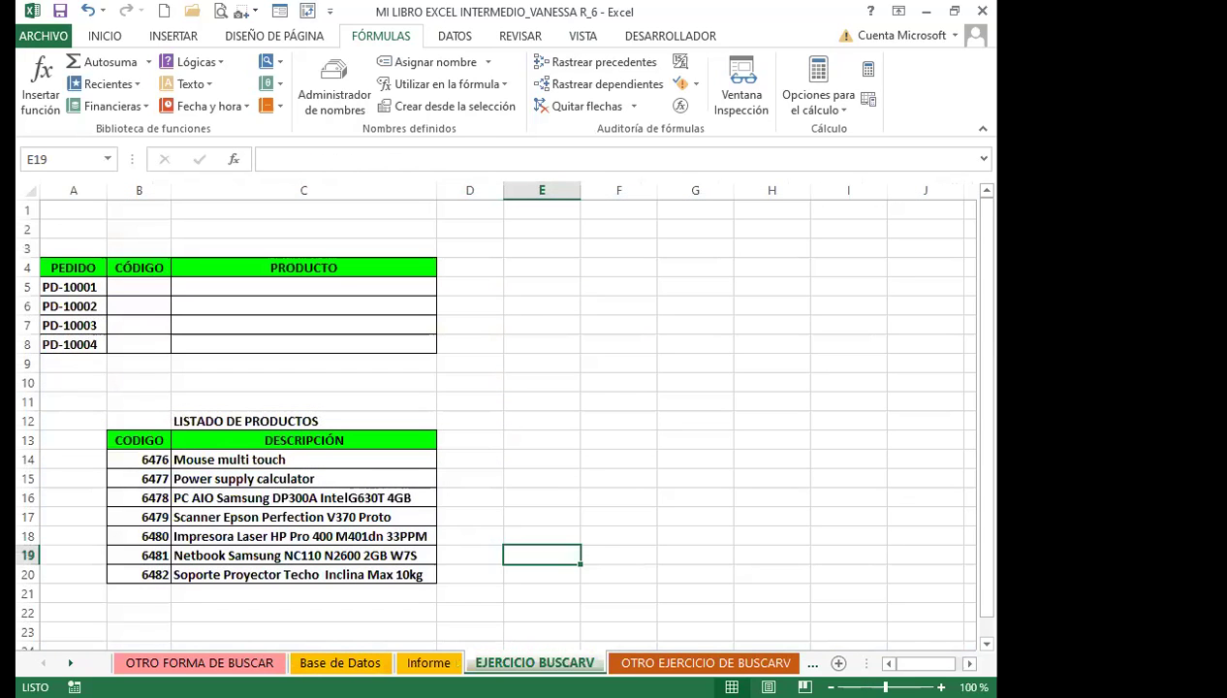
left_click(512, 467)
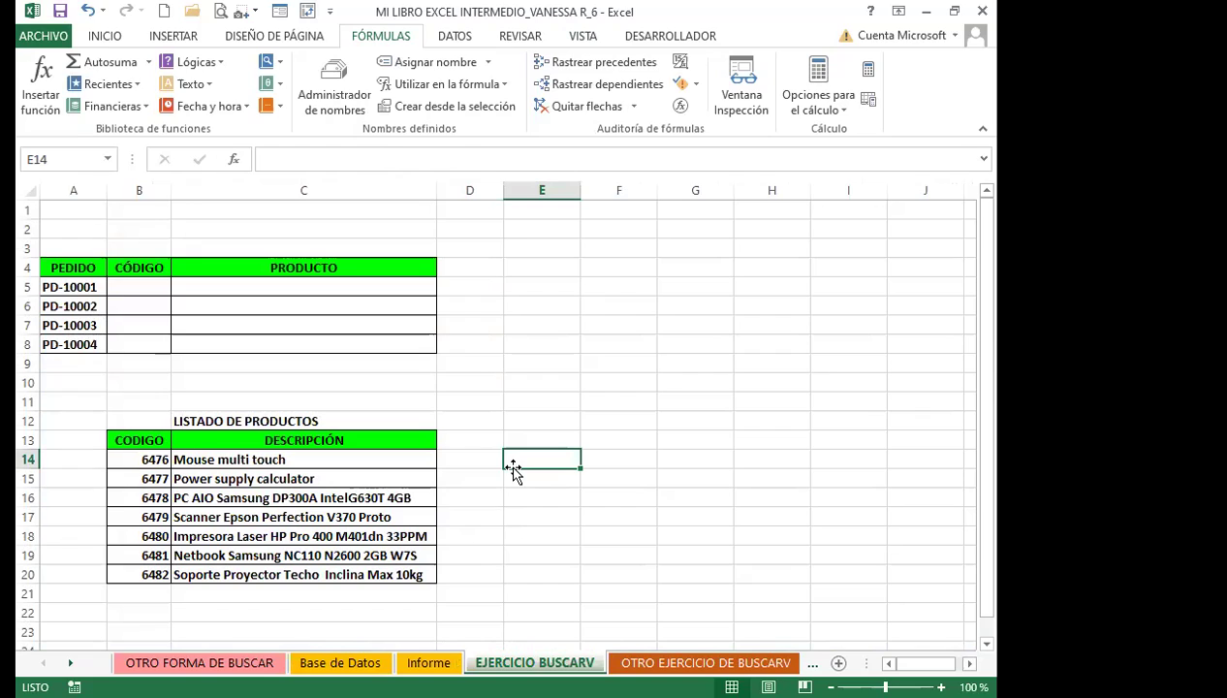
left_click(325, 291)
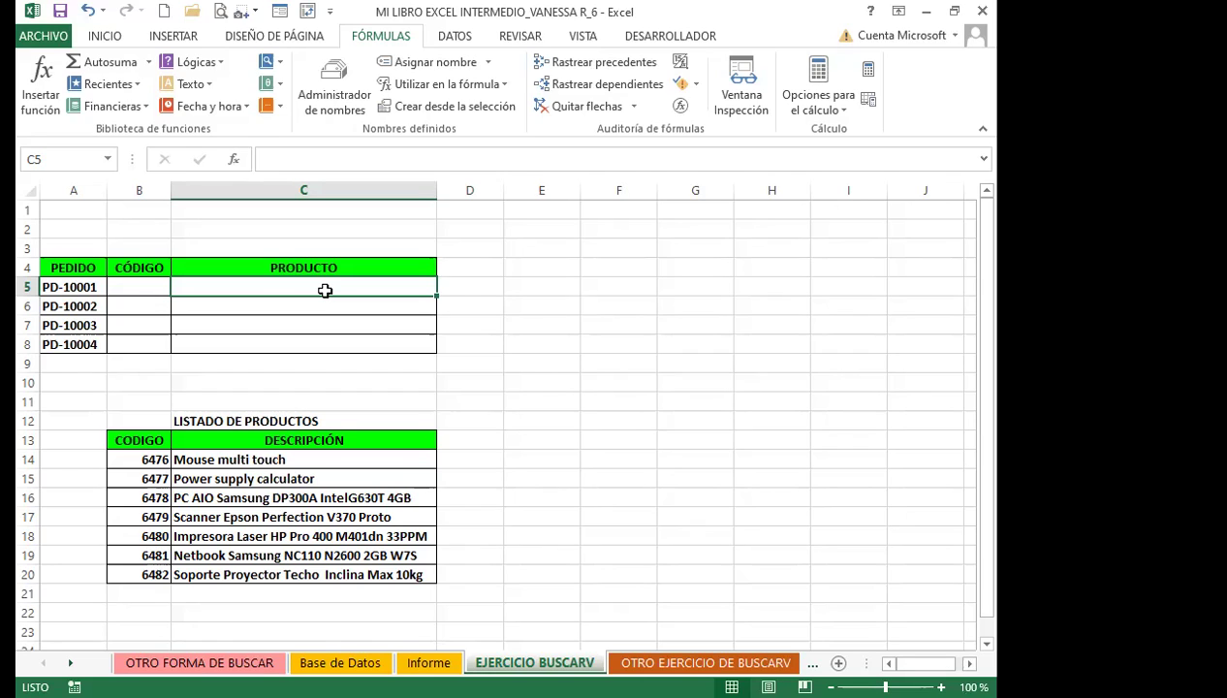
left_click(144, 287)
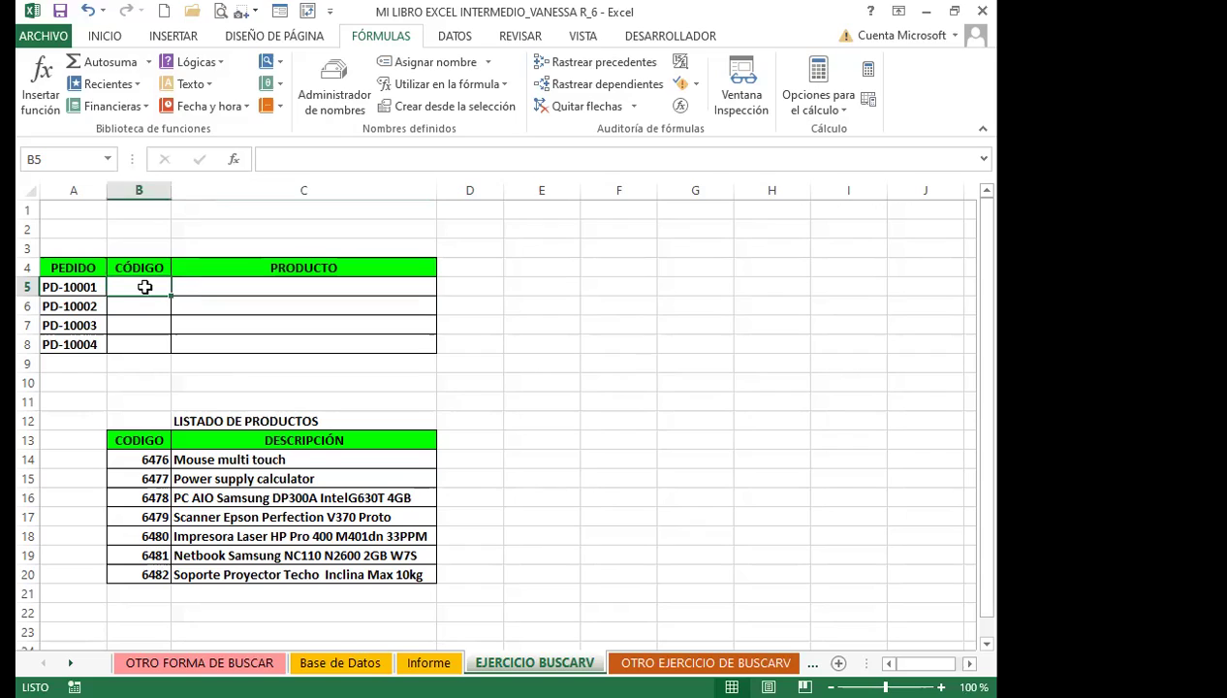
left_click(258, 283)
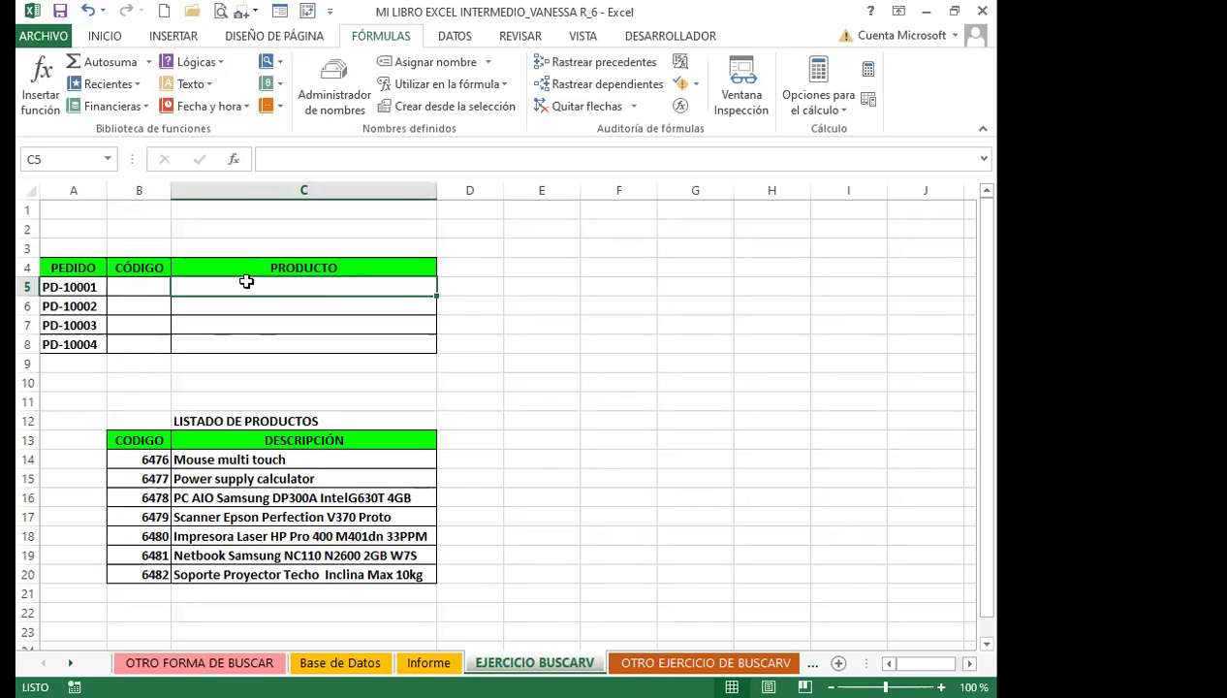
left_click(131, 283)
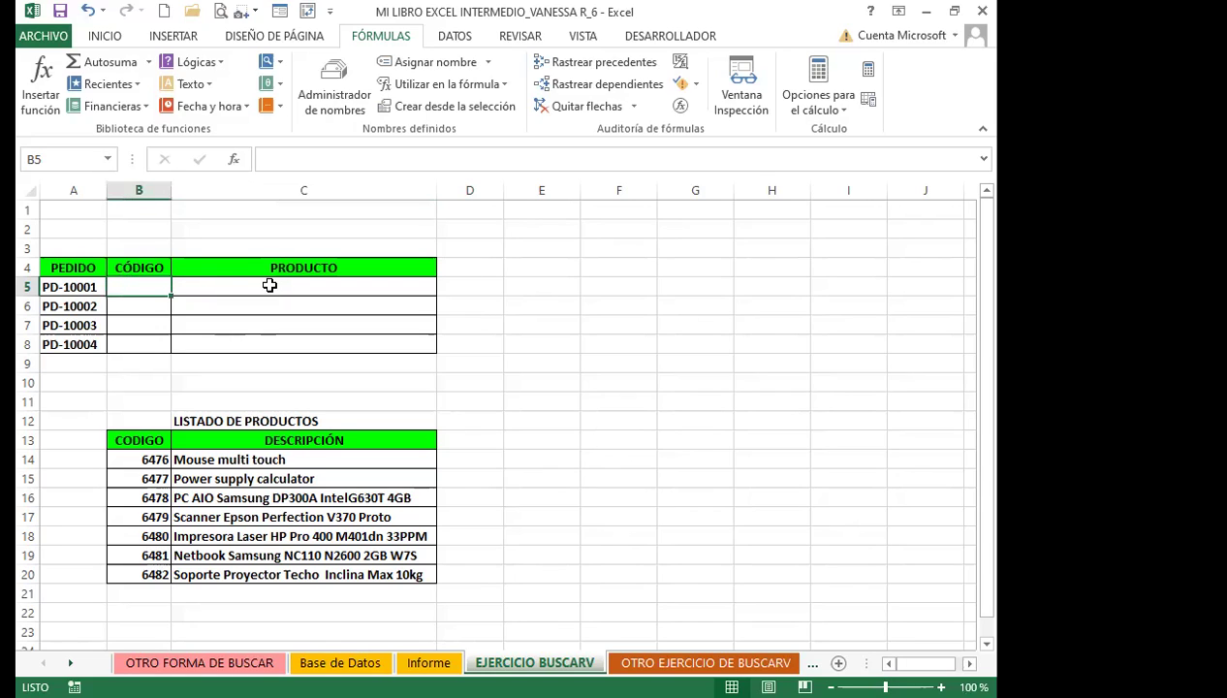
type("64")
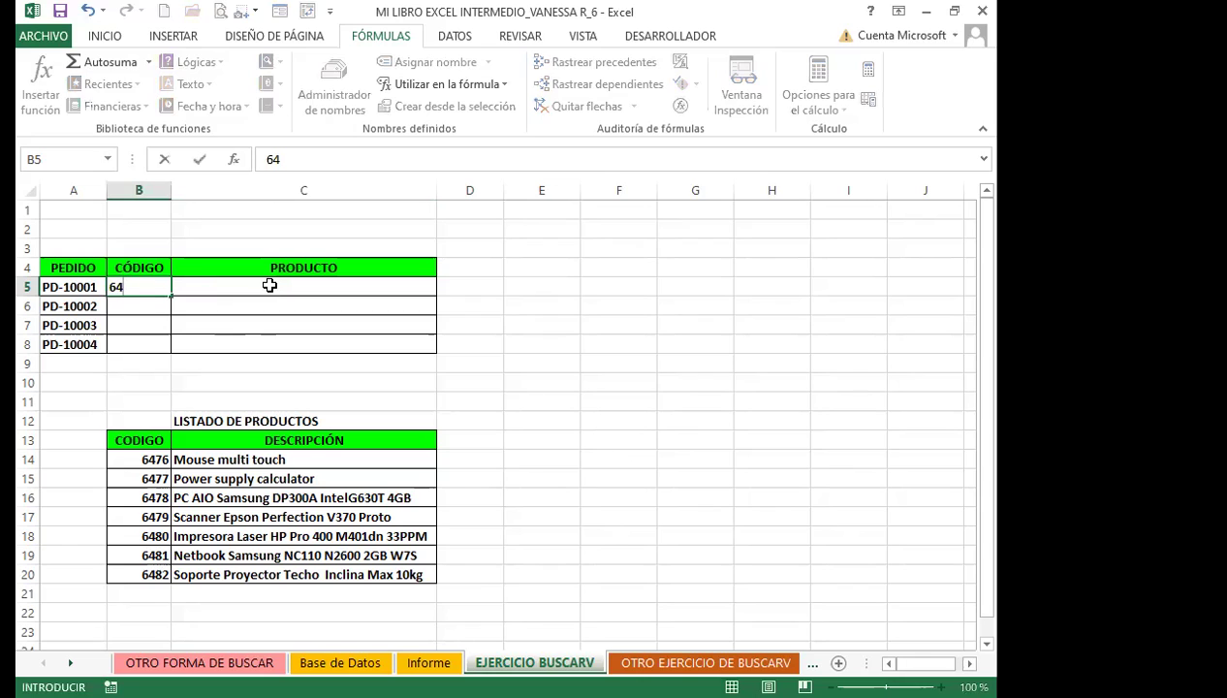
type("76")
Begin a BUSCARV formula in the first PRODUCTO cell, C5, with B5 as the lookup value.
left_click(268, 283)
type("=")
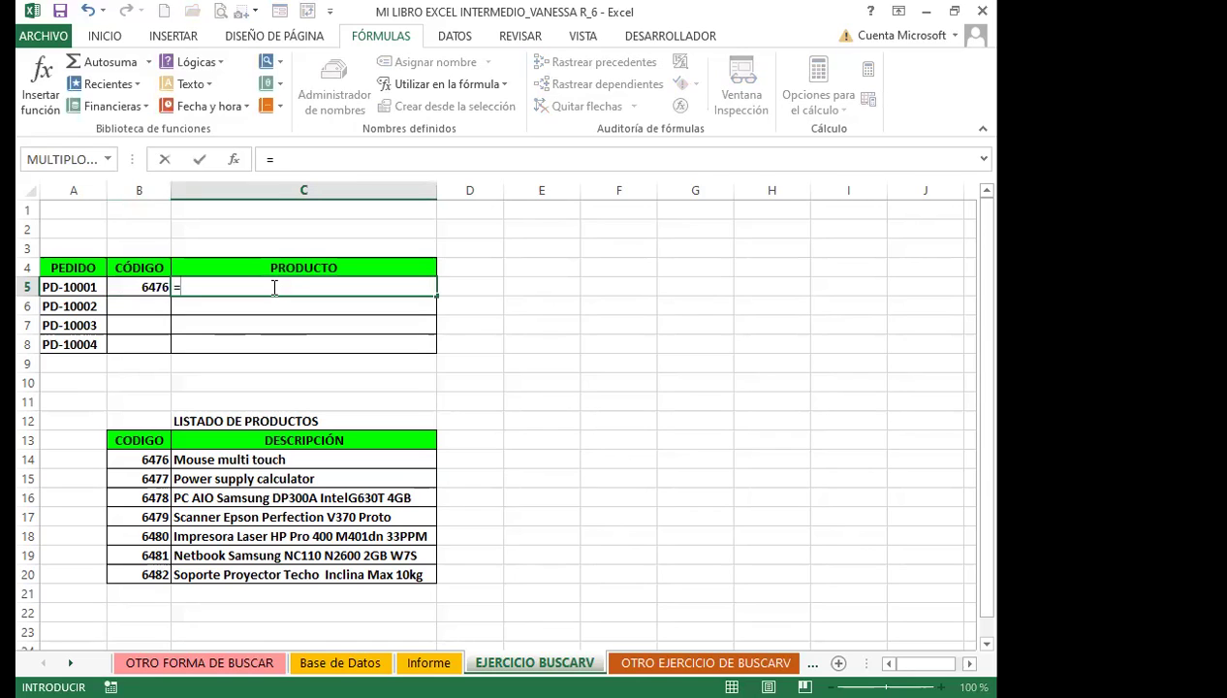
type("BUCAR")
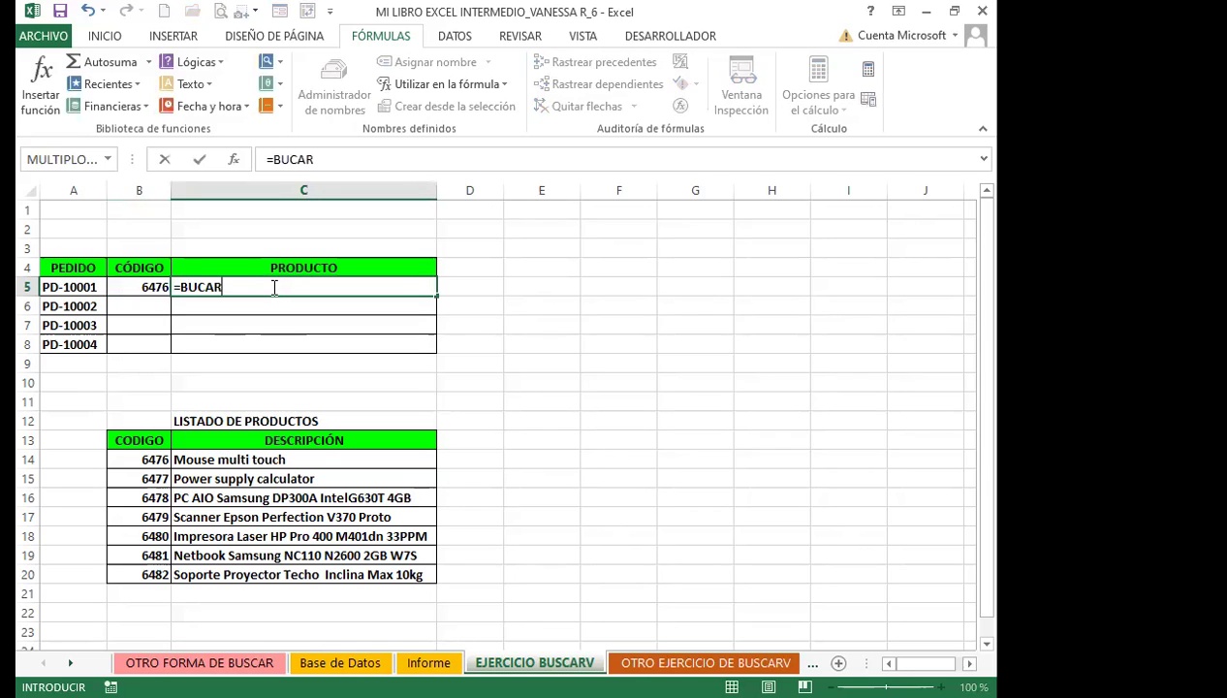
key("BackSpace")
key("BackSpace")
key("BackSpace")
type("S")
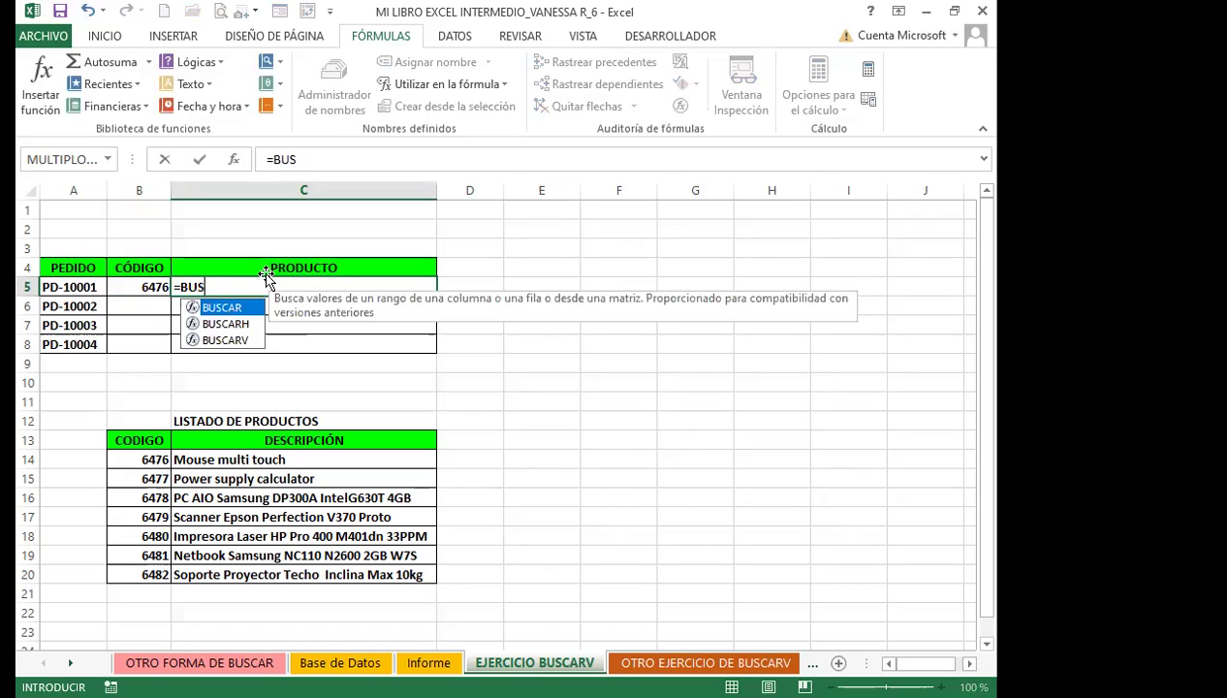
left_click(227, 342)
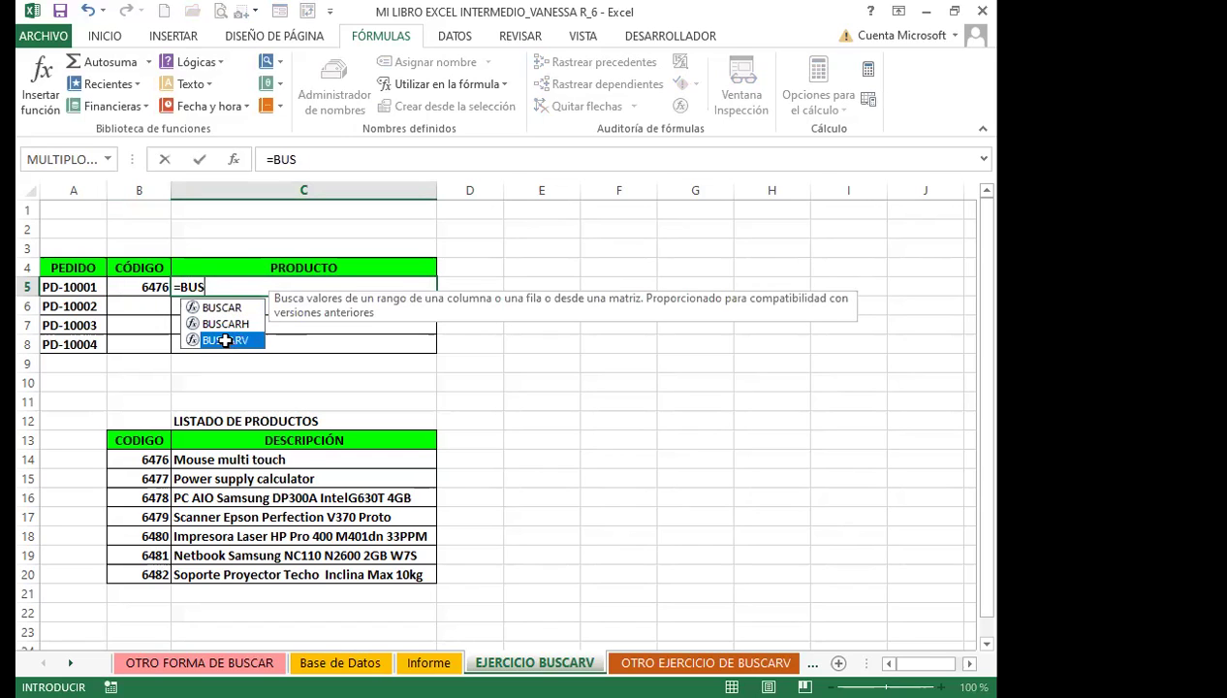
double_click(227, 342)
left_click(138, 288)
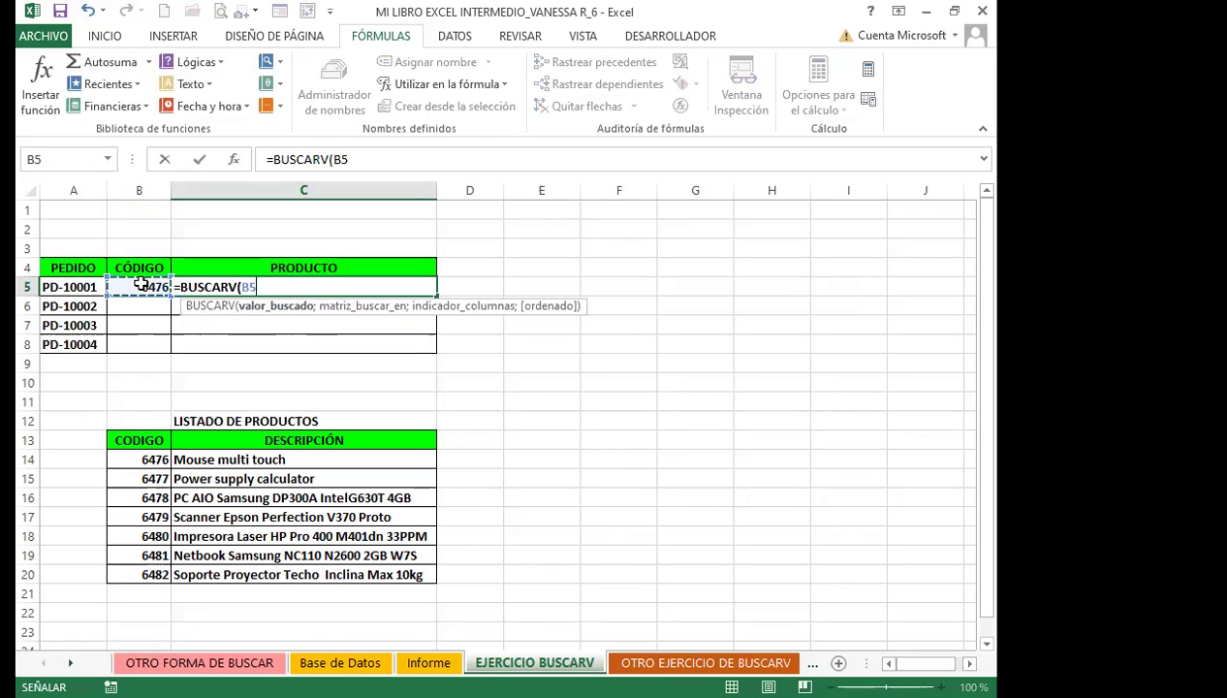
Complete the BUSCARV formula in C5 with the table B13:C20, column index 2 and match type 0.
type(";")
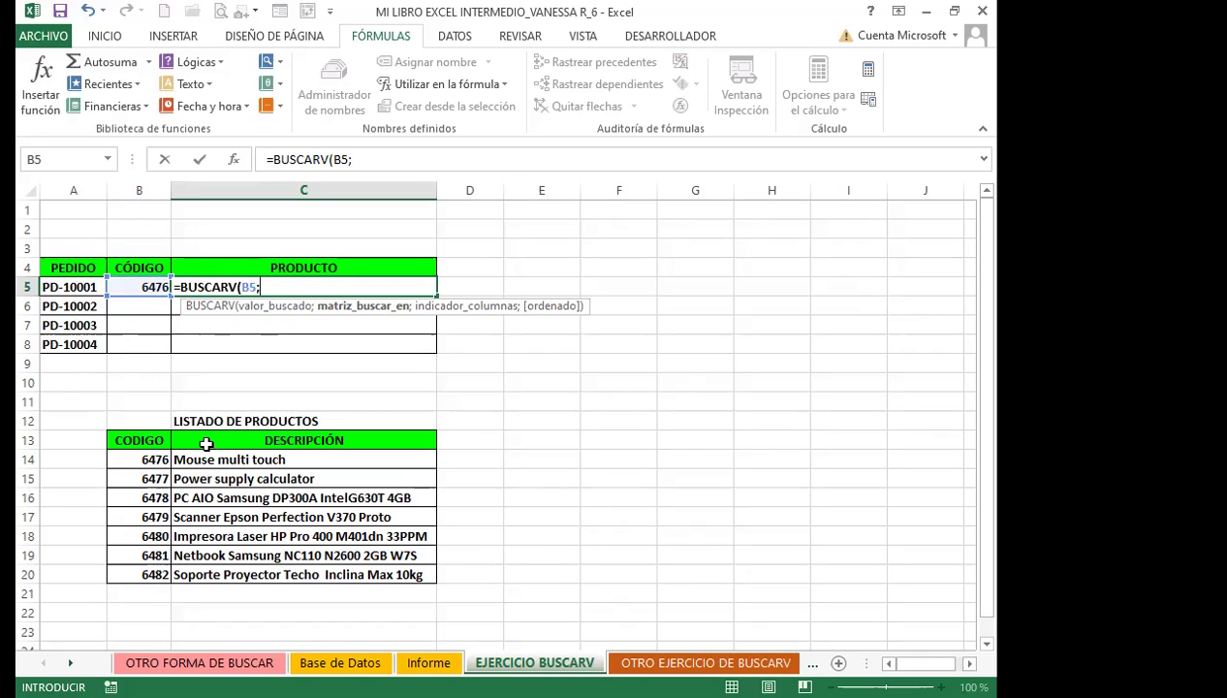
left_click(153, 440)
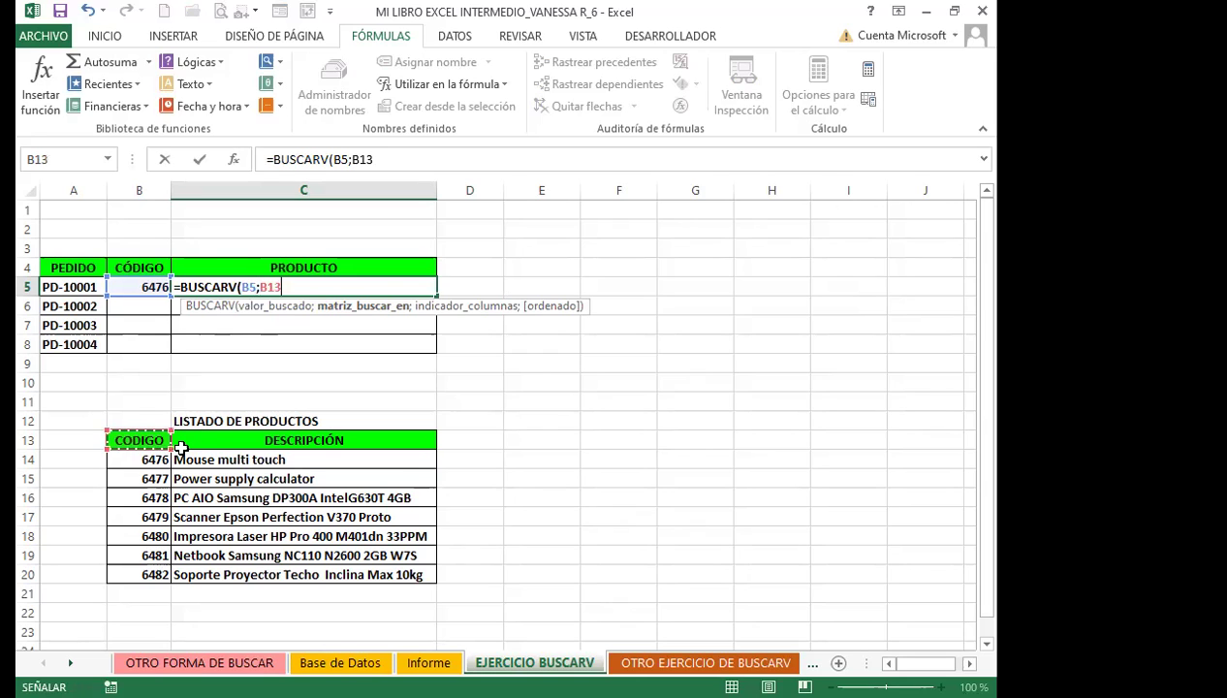
left_click(318, 575, "shift")
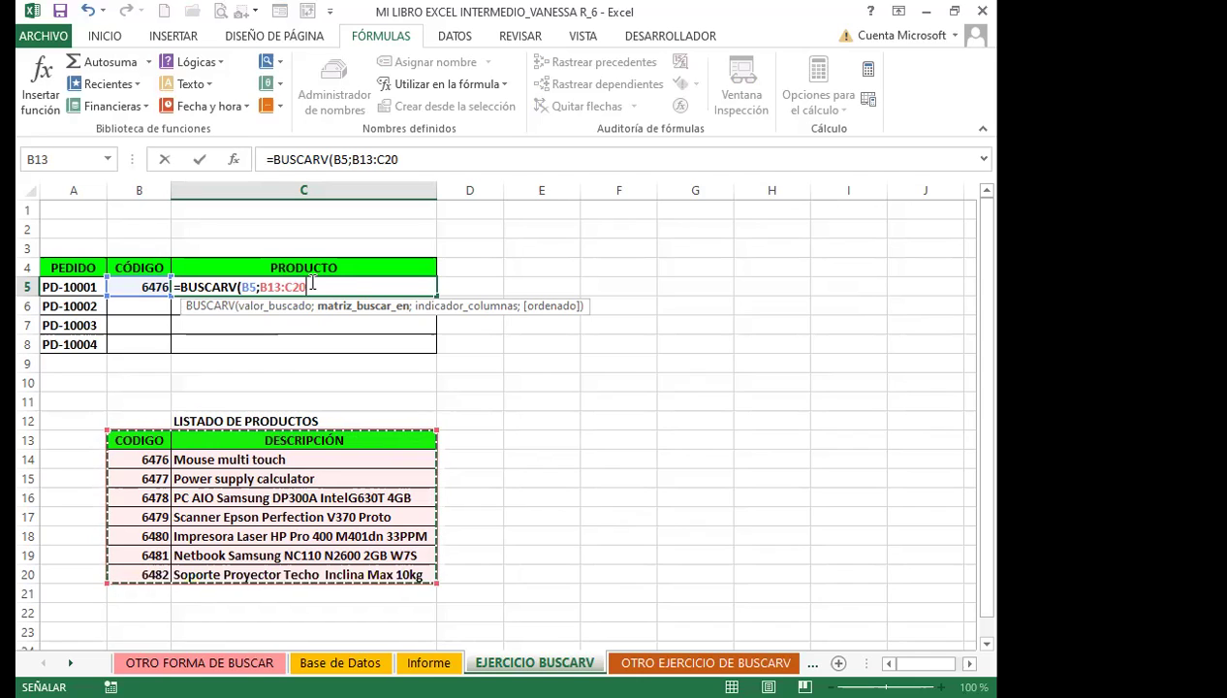
type(";")
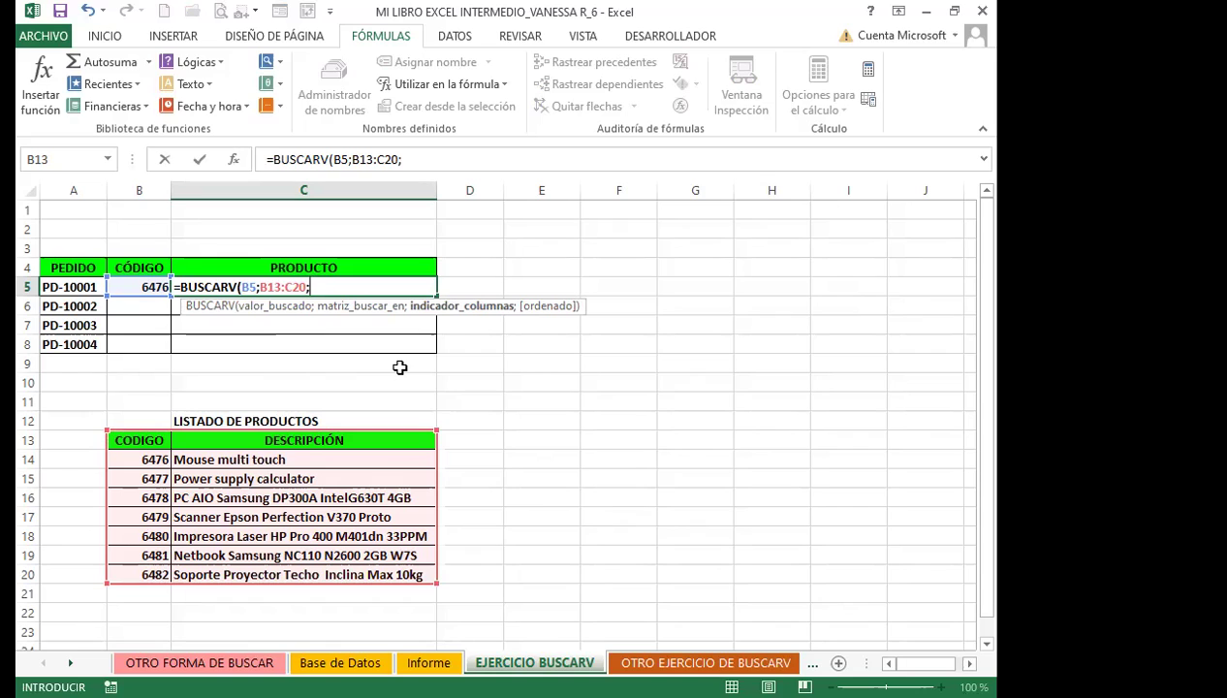
type("2;")
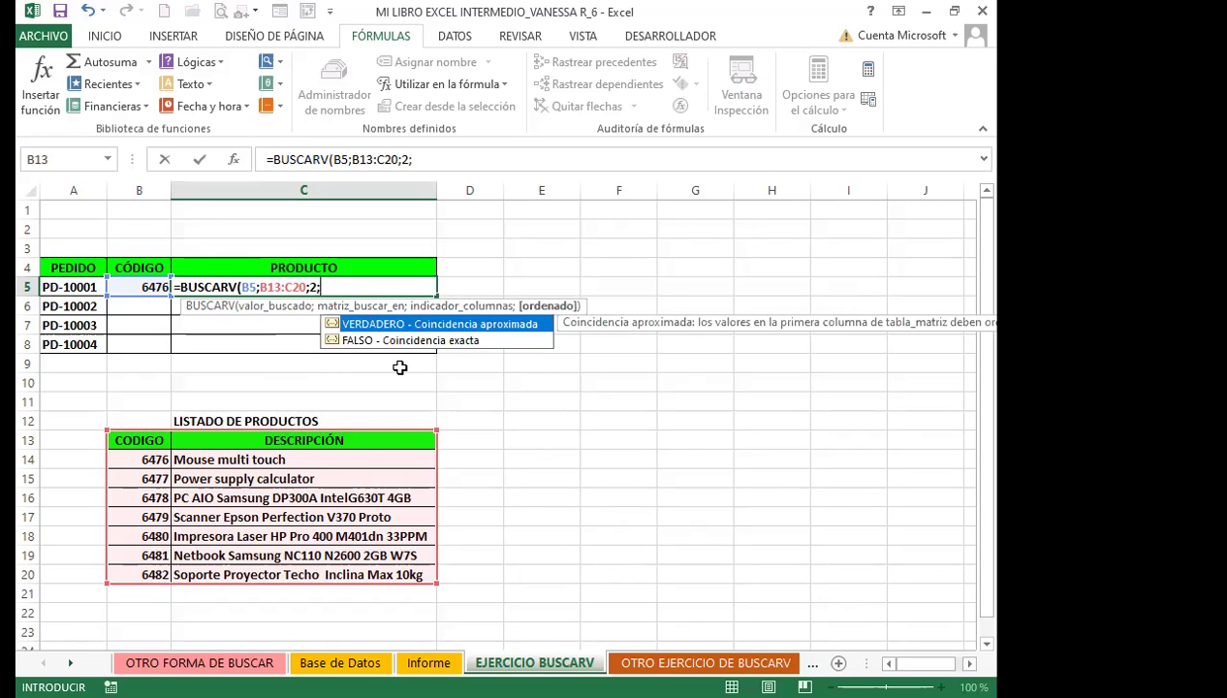
type("0")
key("Return")
left_click(317, 287)
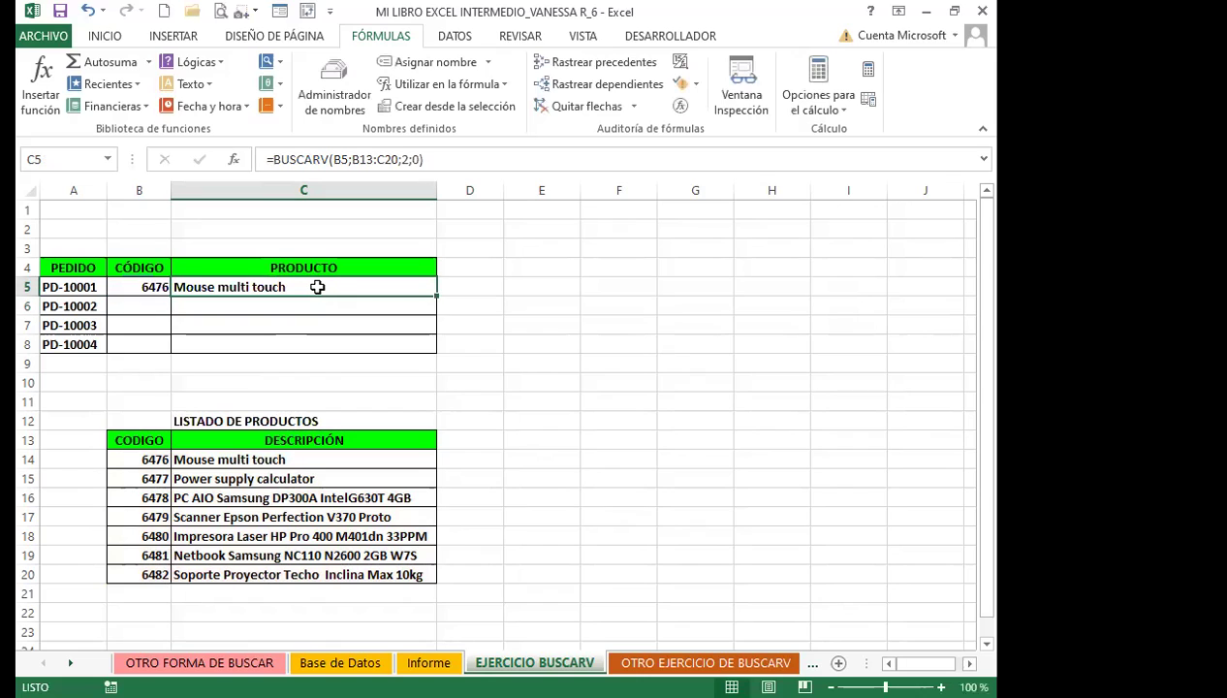
Enter the product codes 6479, 6480 and 6476 in B6, B7 and B8 for the remaining orders.
left_click(140, 308)
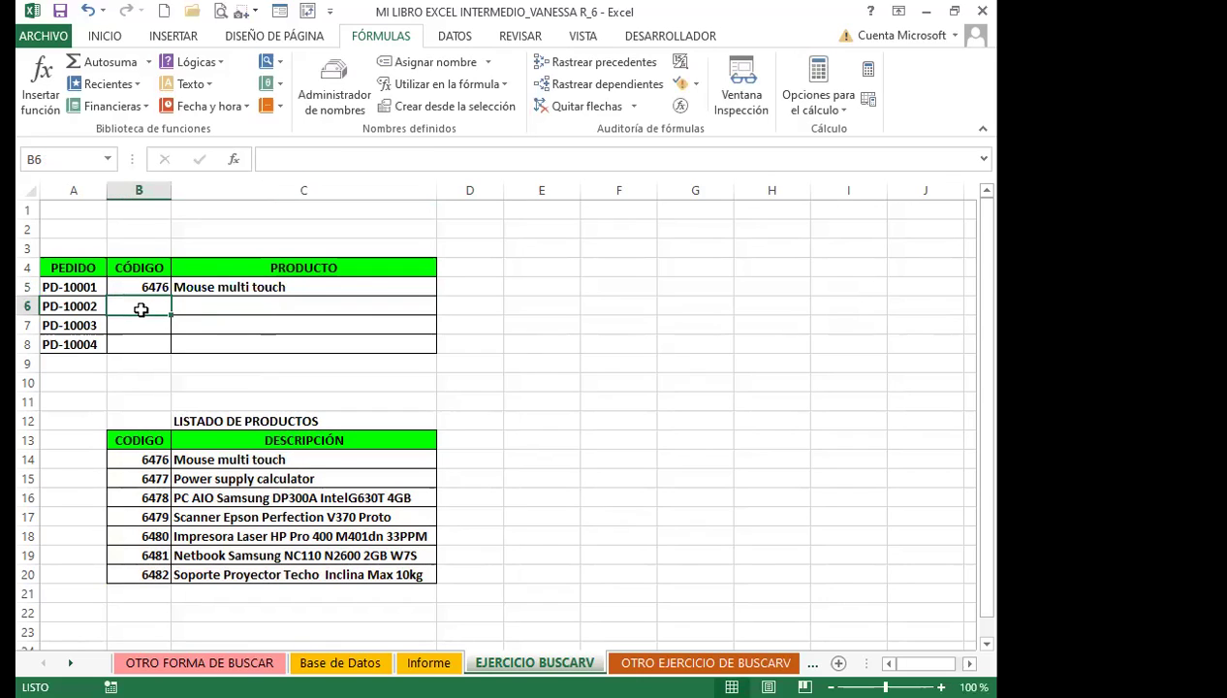
type("6")
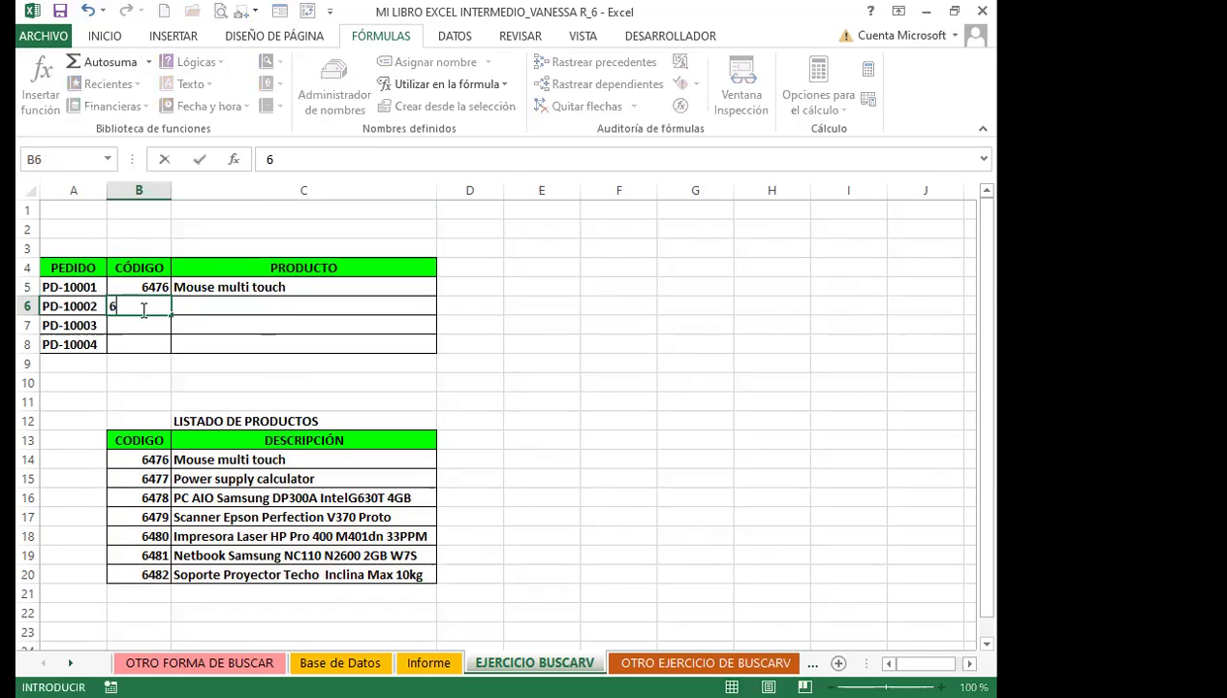
type("479")
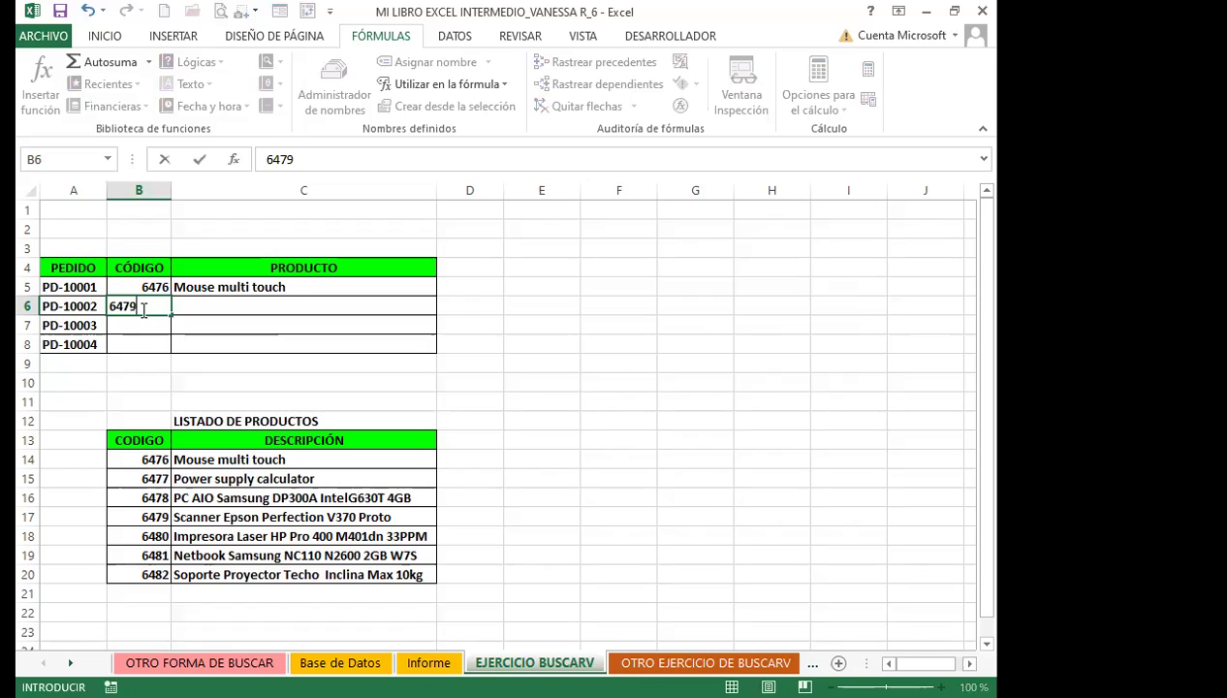
key("Return")
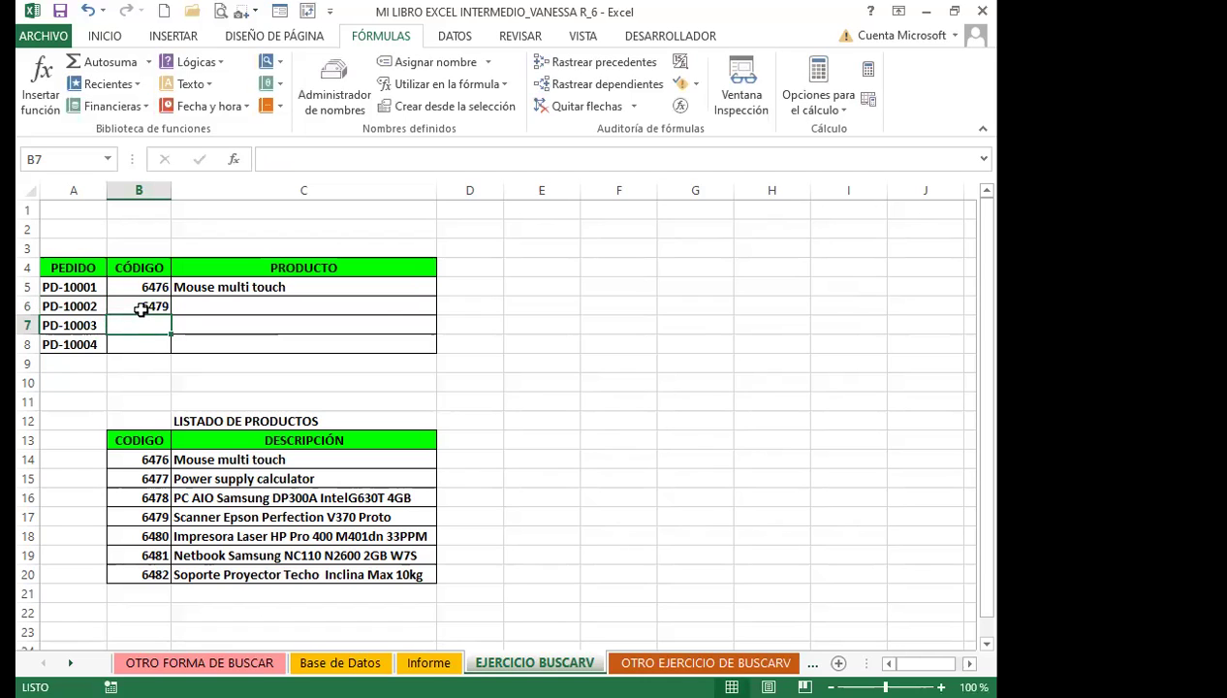
type("6480")
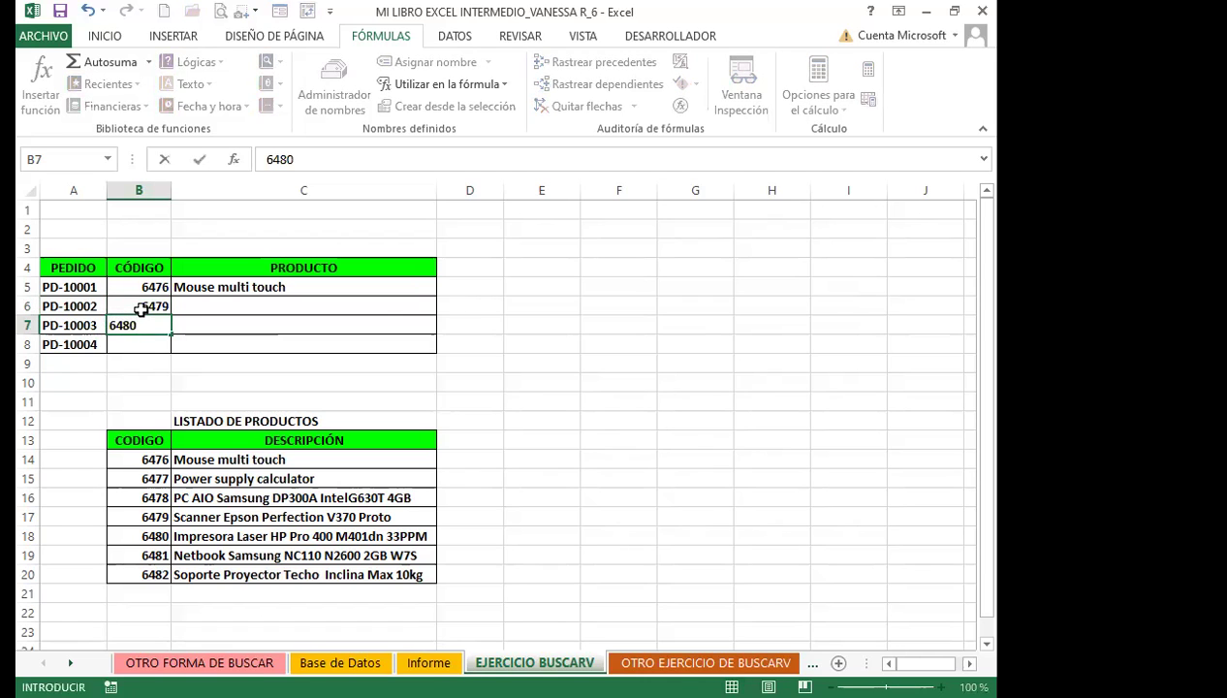
key("Return")
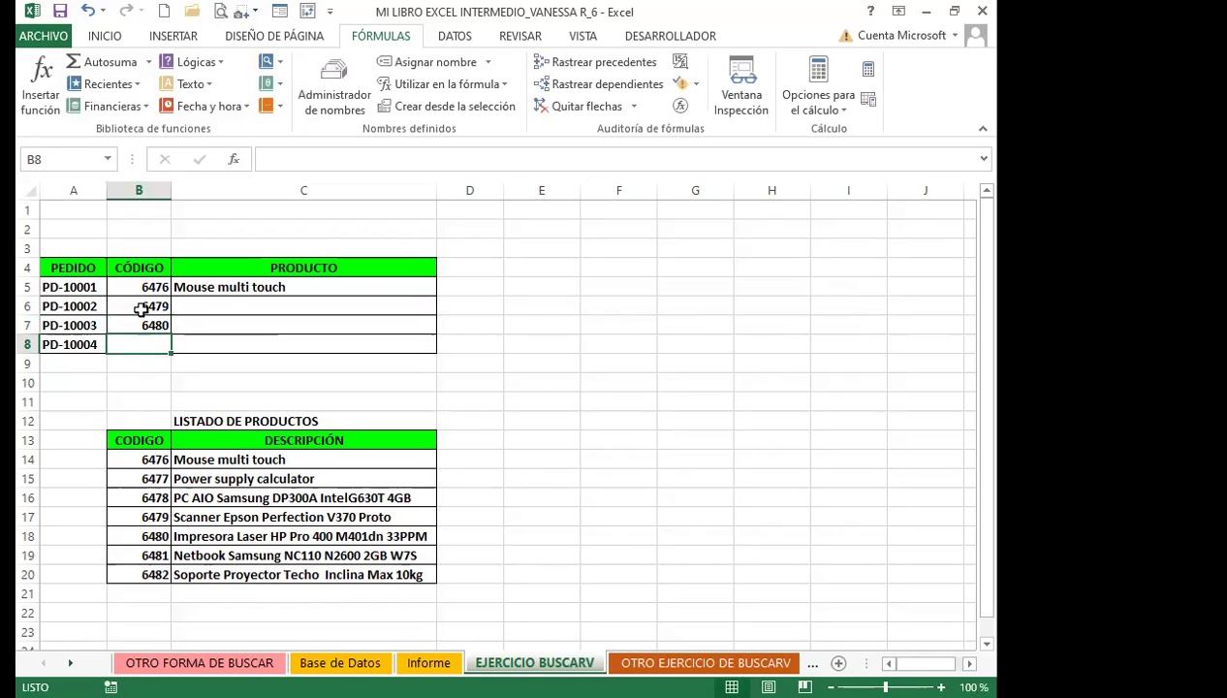
type("6473")
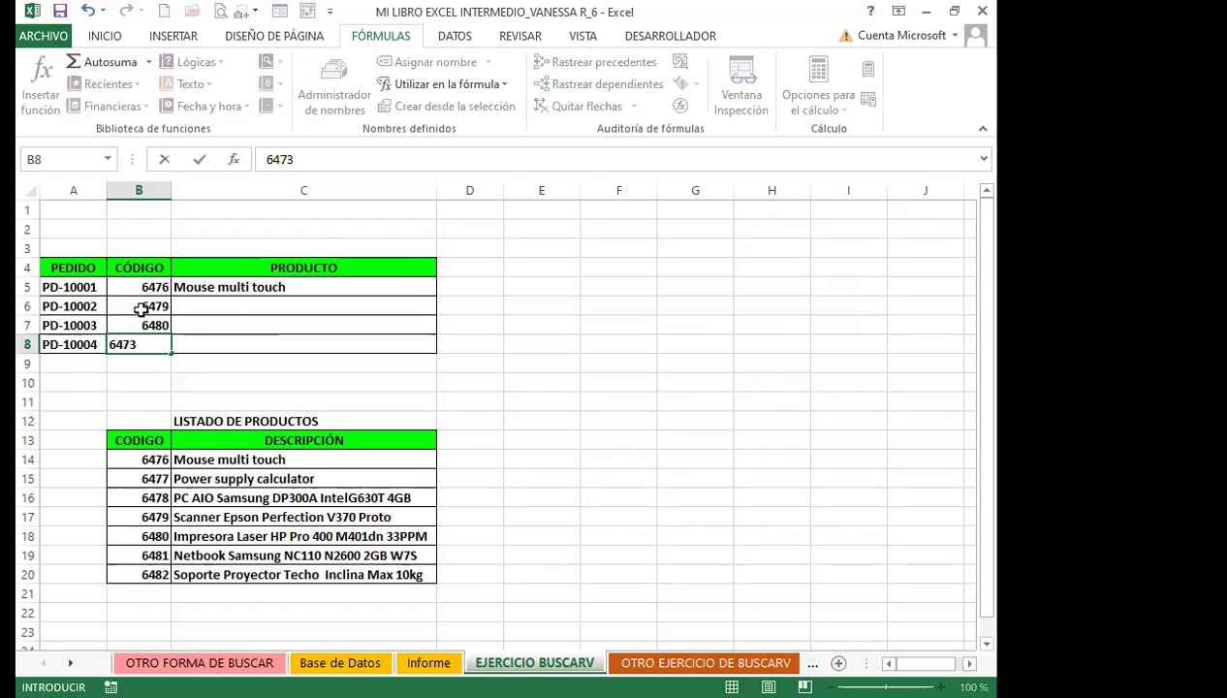
key("BackSpace")
type("6")
left_click(241, 318)
Fill the BUSCARV formula from C5 down to C8 in the PRODUCTO column.
left_click(242, 287)
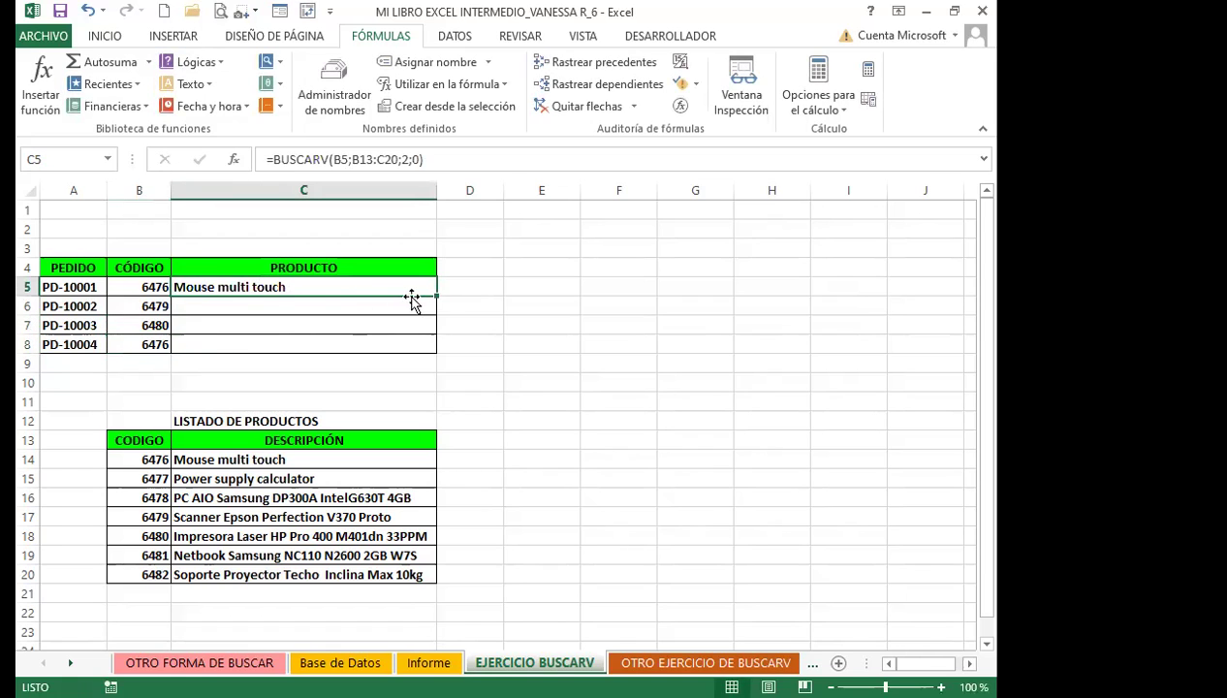
left_click_drag(437, 296, 431, 331)
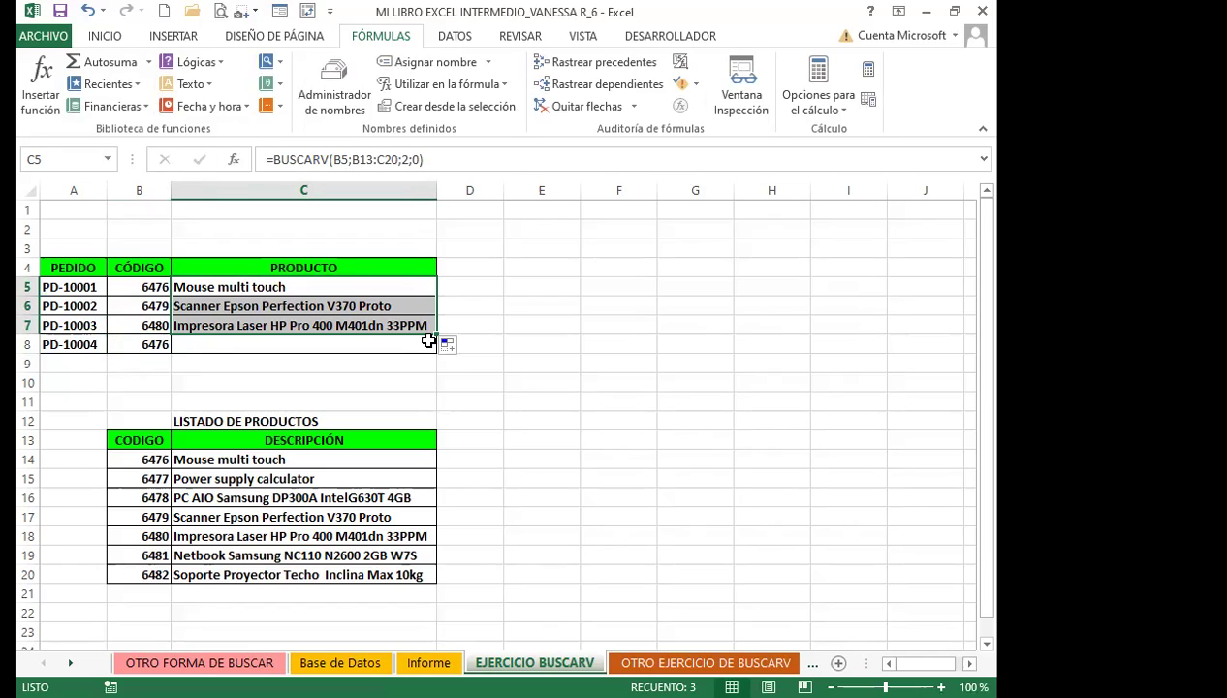
left_click_drag(437, 332, 437, 352)
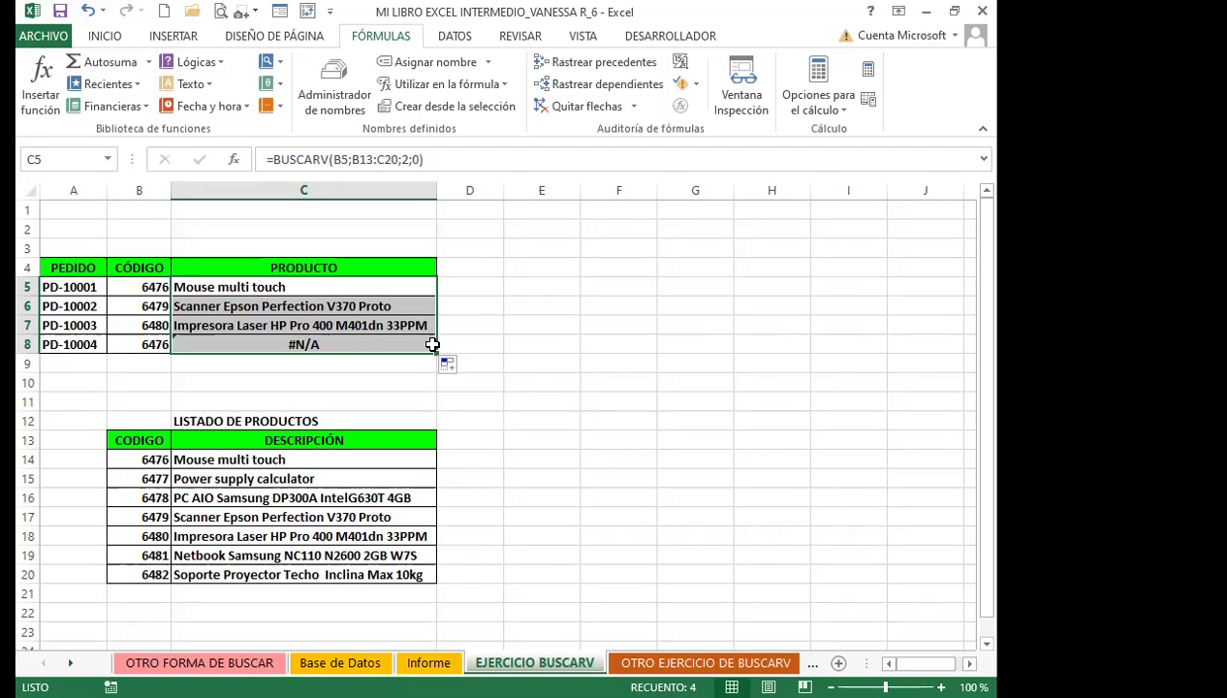
Compare the BUSCARV formulas in the PRODUCTO cells C5 through C8 to see how the table range shifts.
left_click(354, 343)
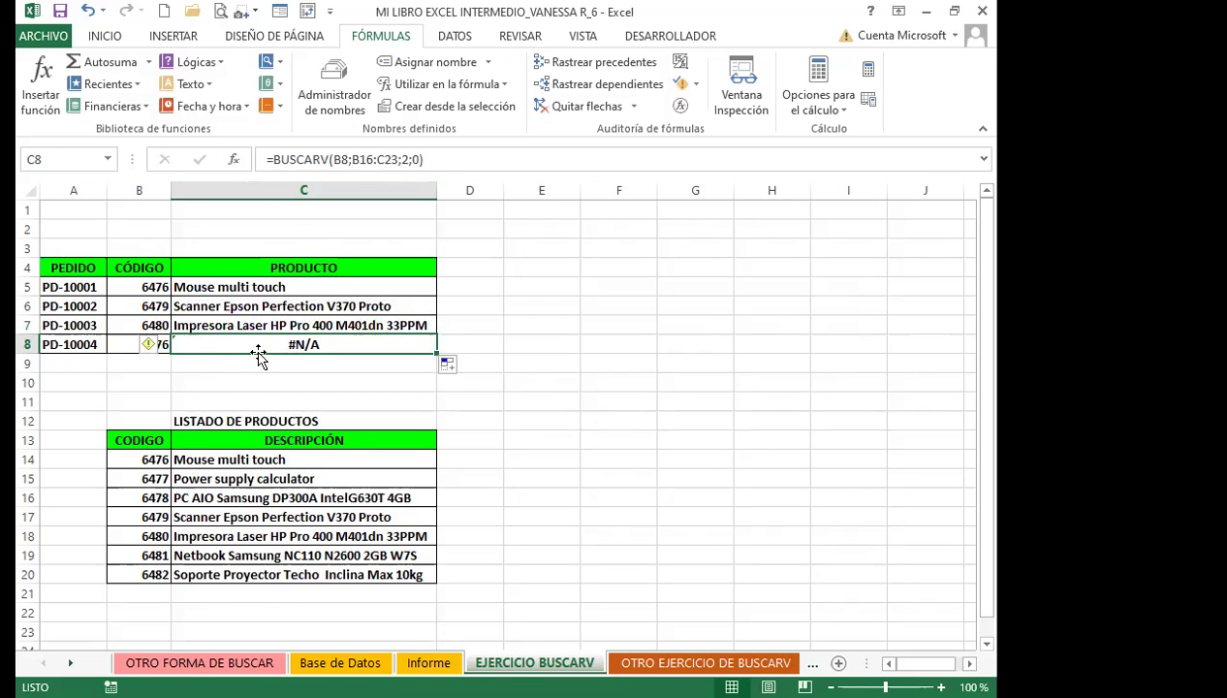
left_click(256, 496)
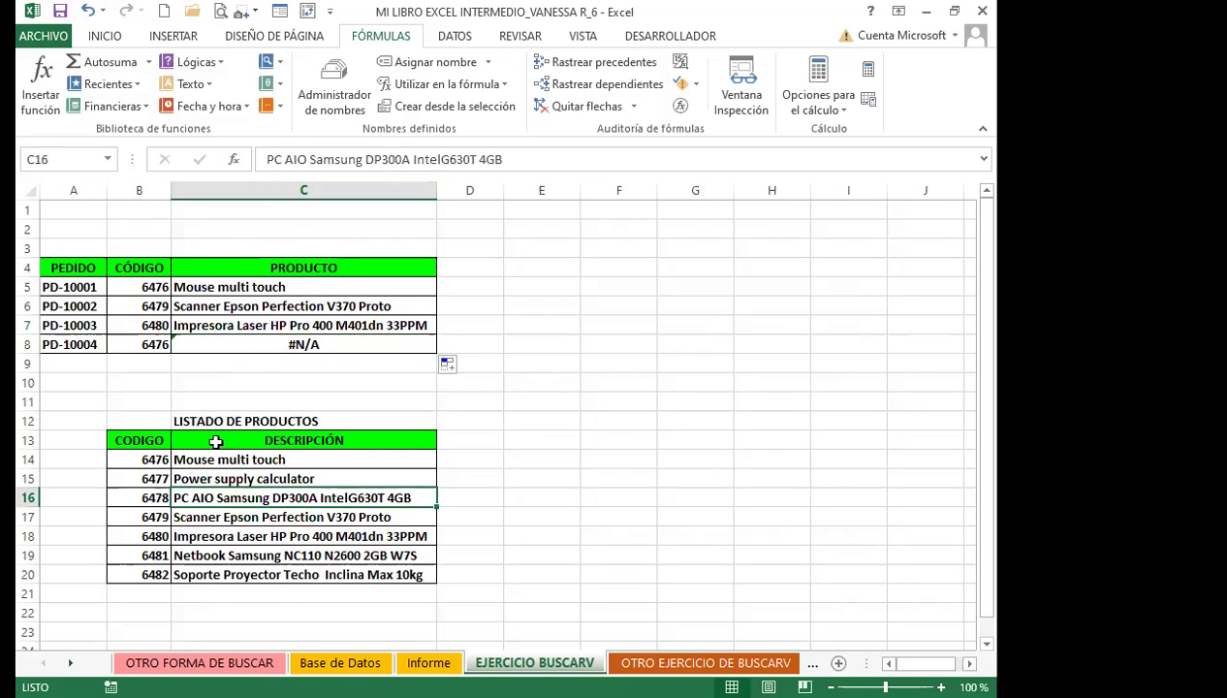
left_click(281, 287)
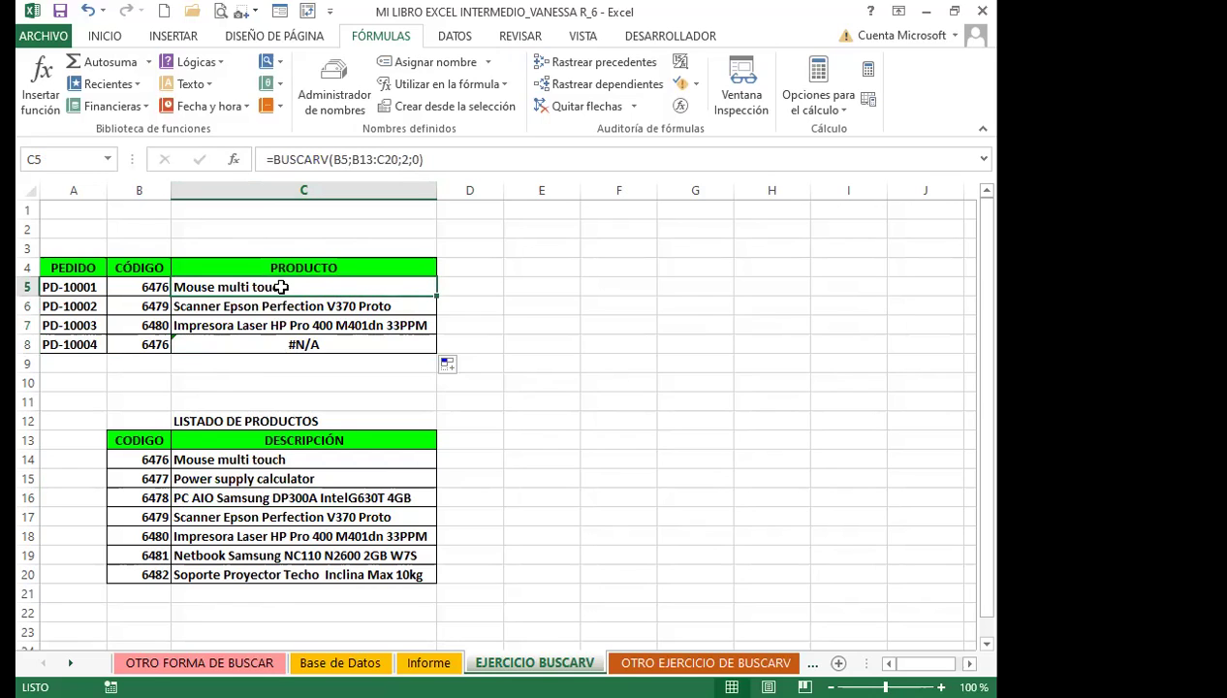
left_click(276, 306)
left_click(263, 325)
left_click(264, 343)
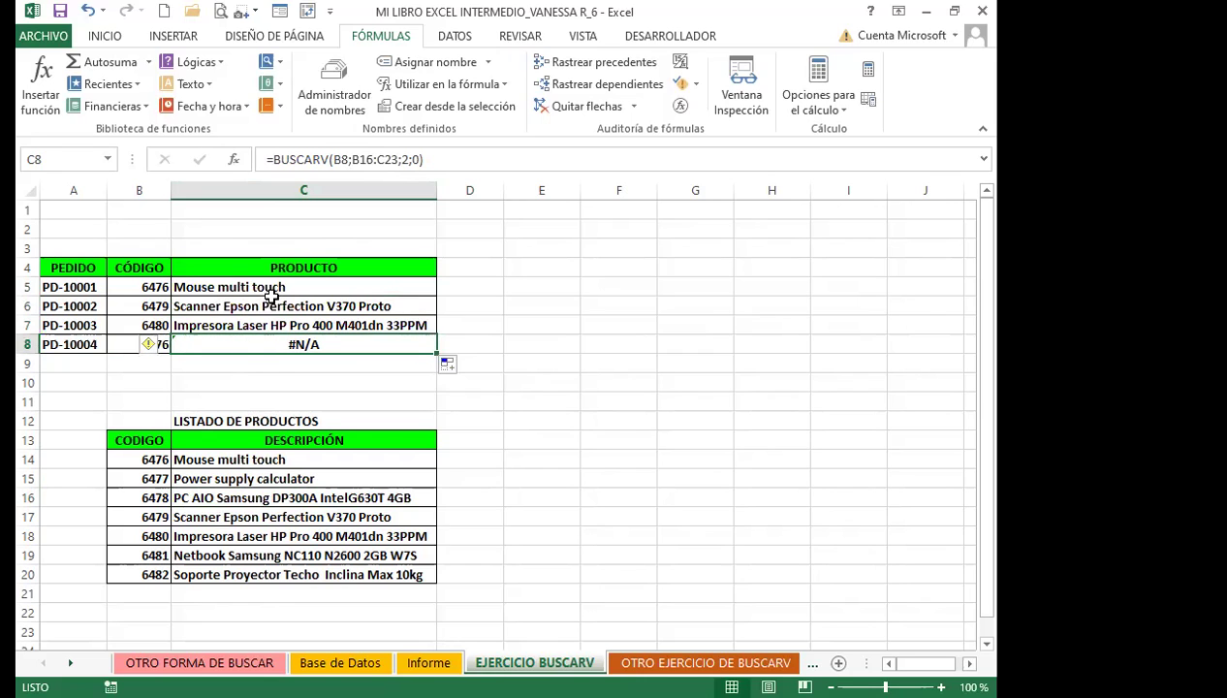
Make the table range in C5's BUSCARV formula absolute as $B$13:$C$20 and refill the formula down to C8.
left_click(271, 287)
left_click_drag(357, 161, 401, 163)
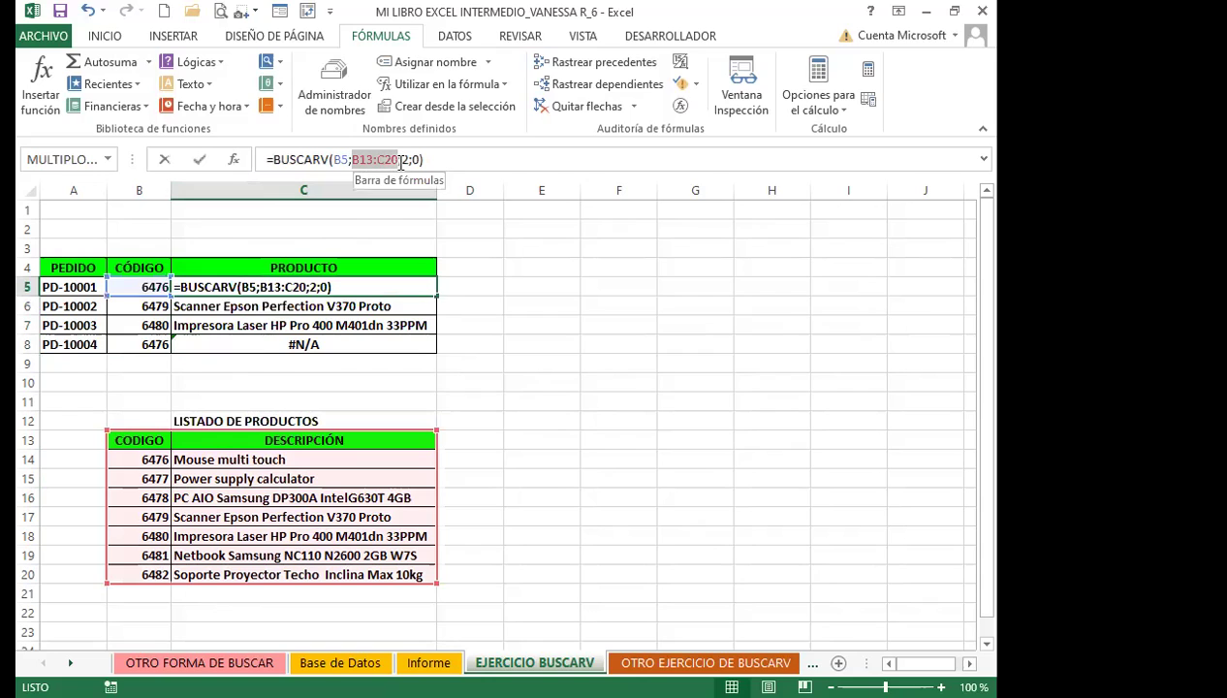
key("F4")
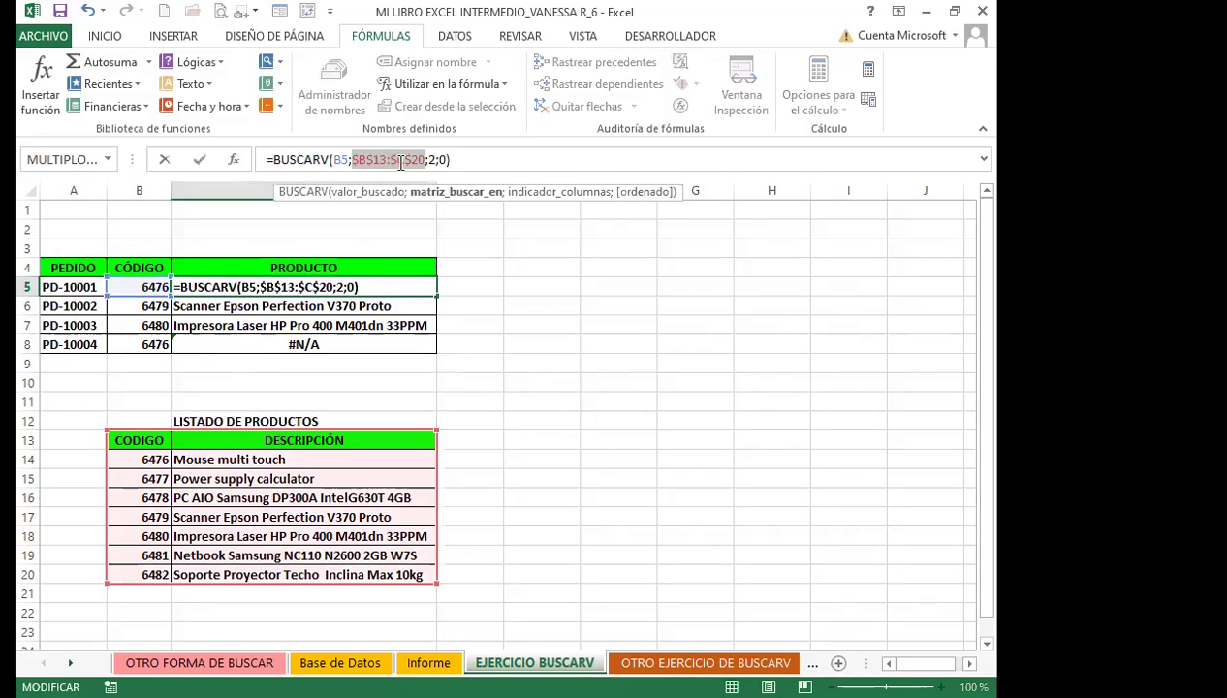
key("Return")
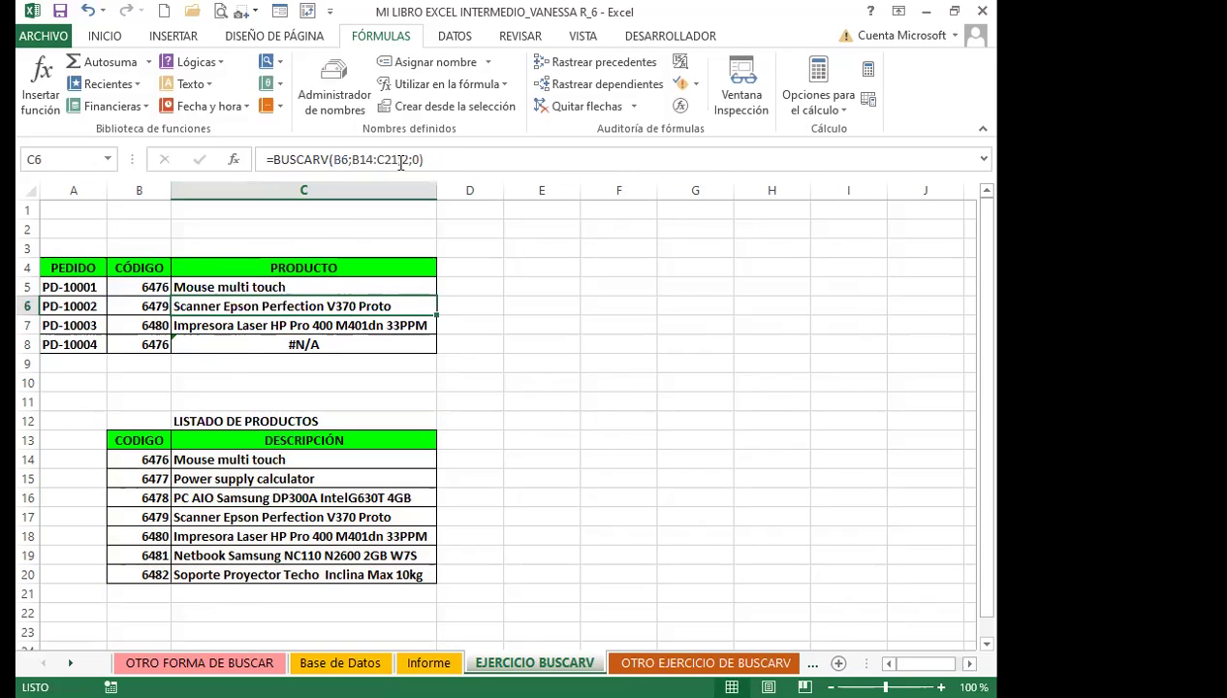
left_click(364, 287)
left_click_drag(435, 295, 432, 351)
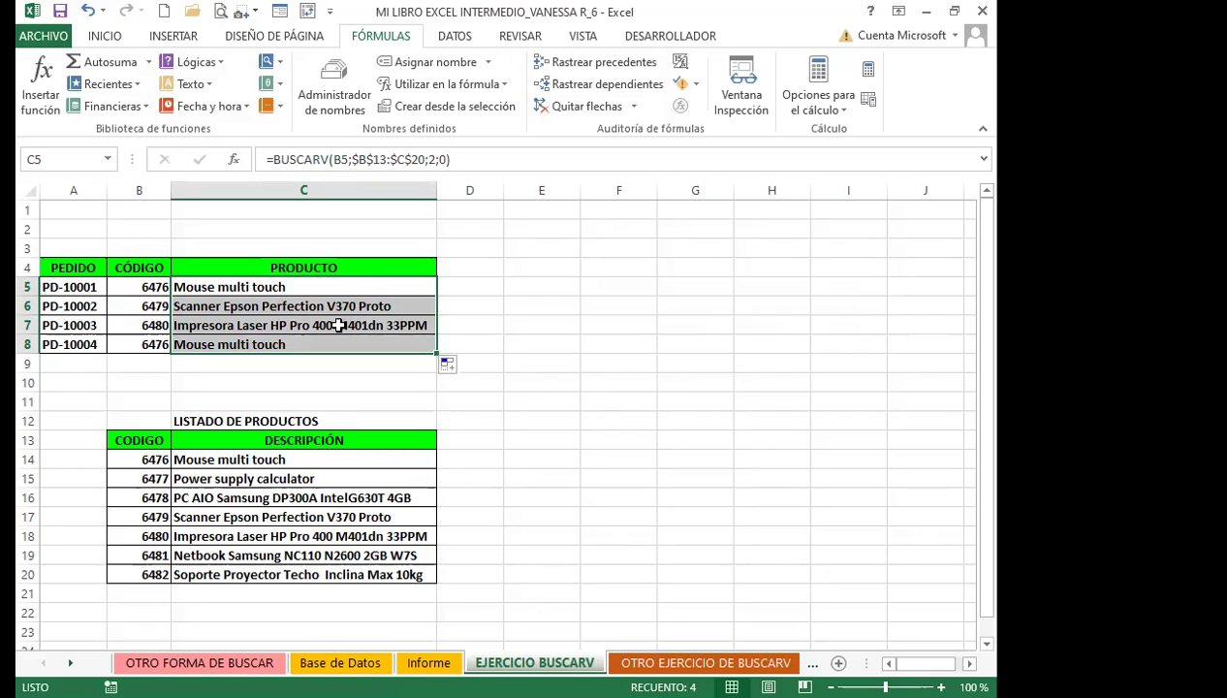
Check the corrected formulas against the product list and change the product code in B5 to 6482.
left_click(194, 462)
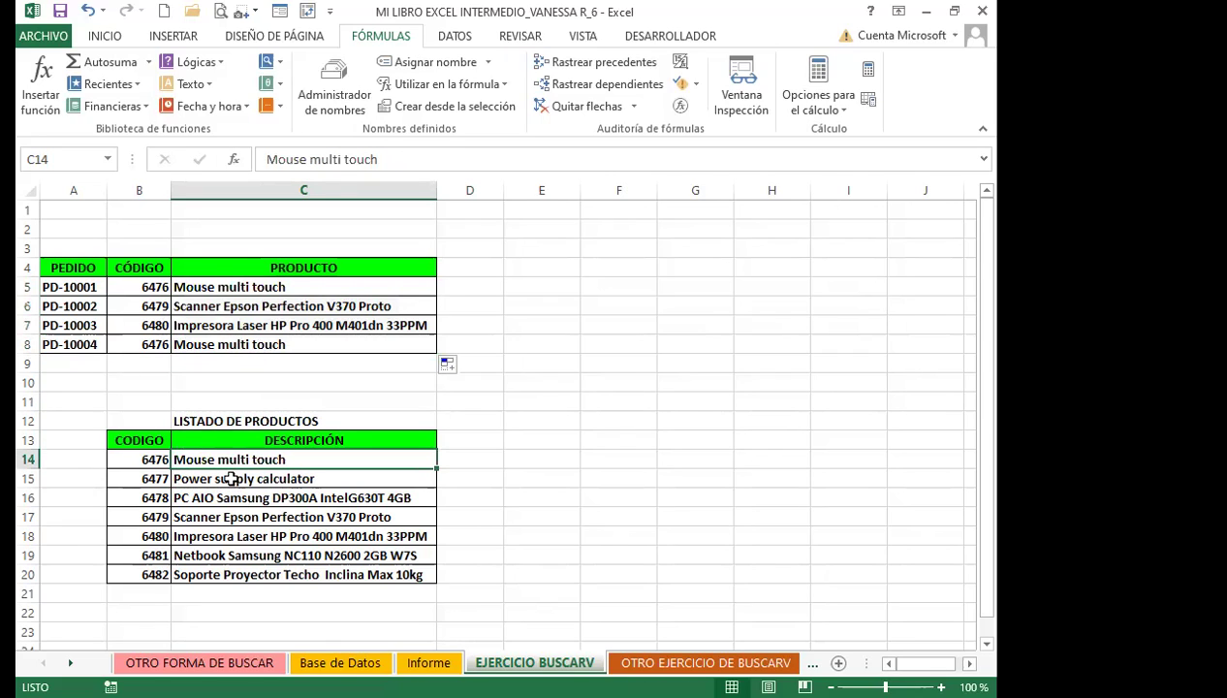
left_click(230, 284)
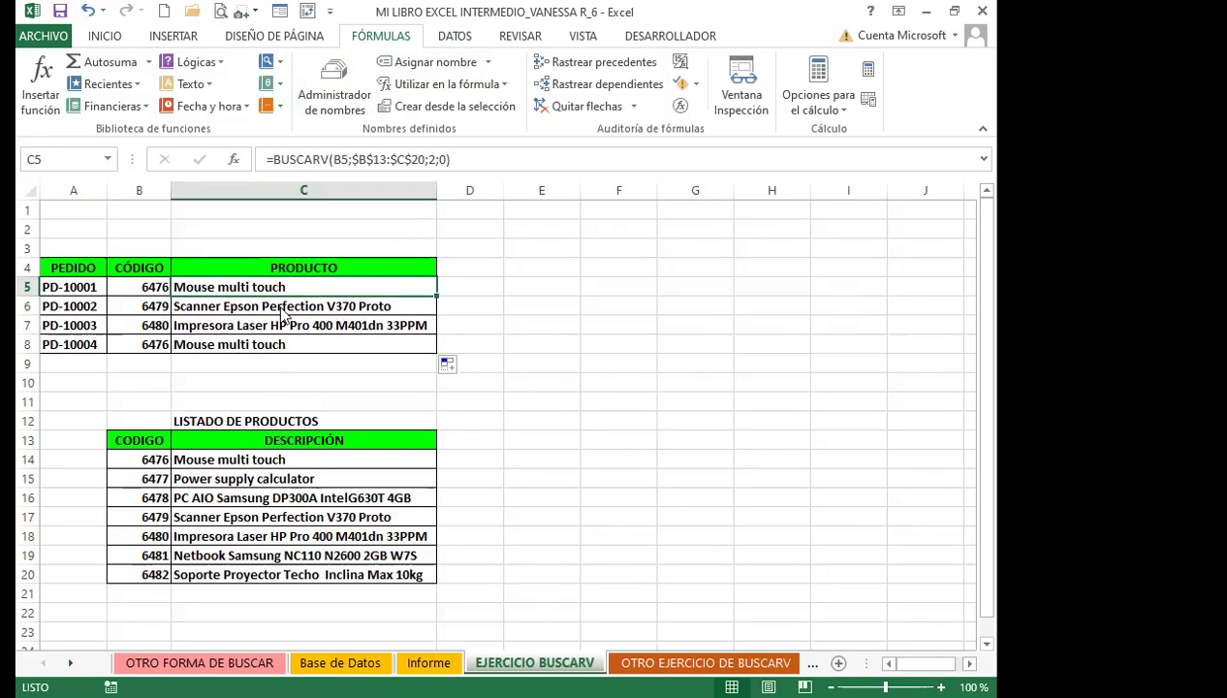
left_click(178, 441)
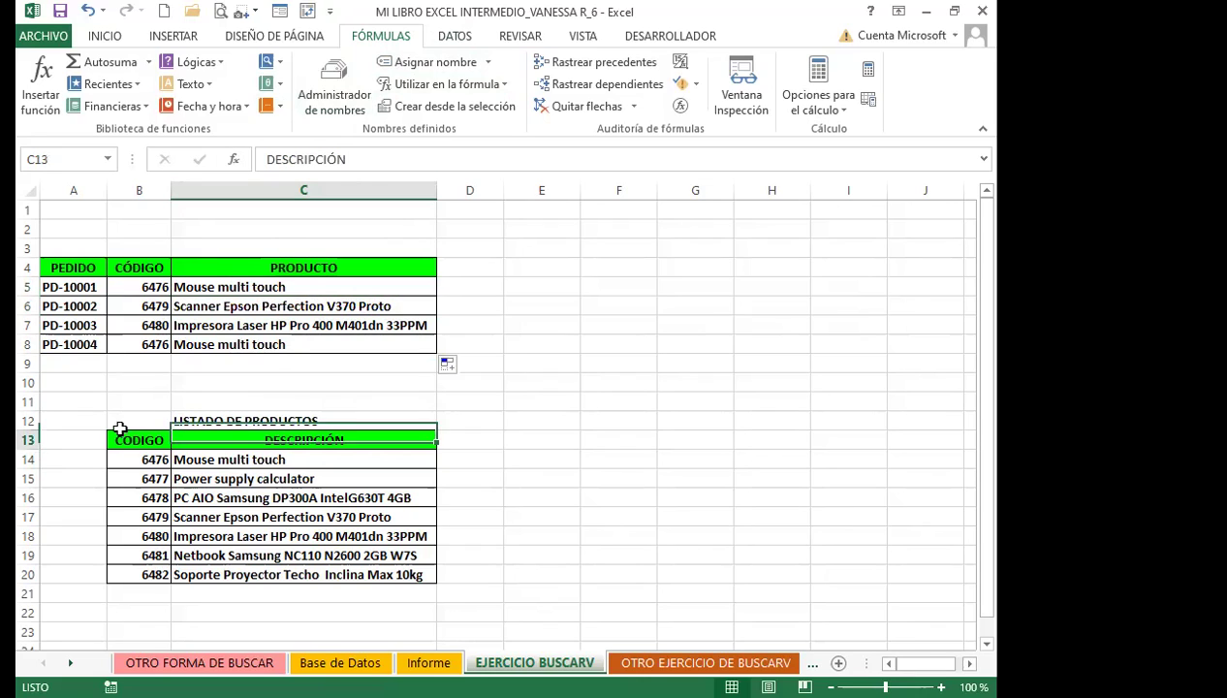
left_click(325, 287)
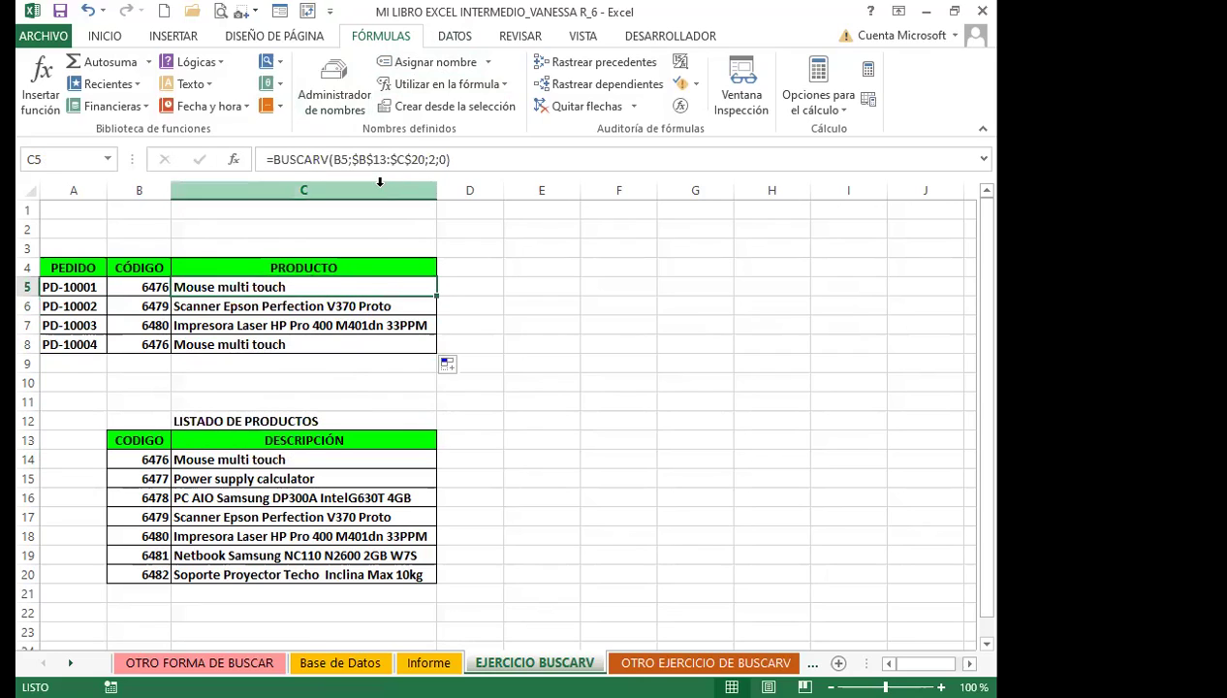
left_click(315, 346)
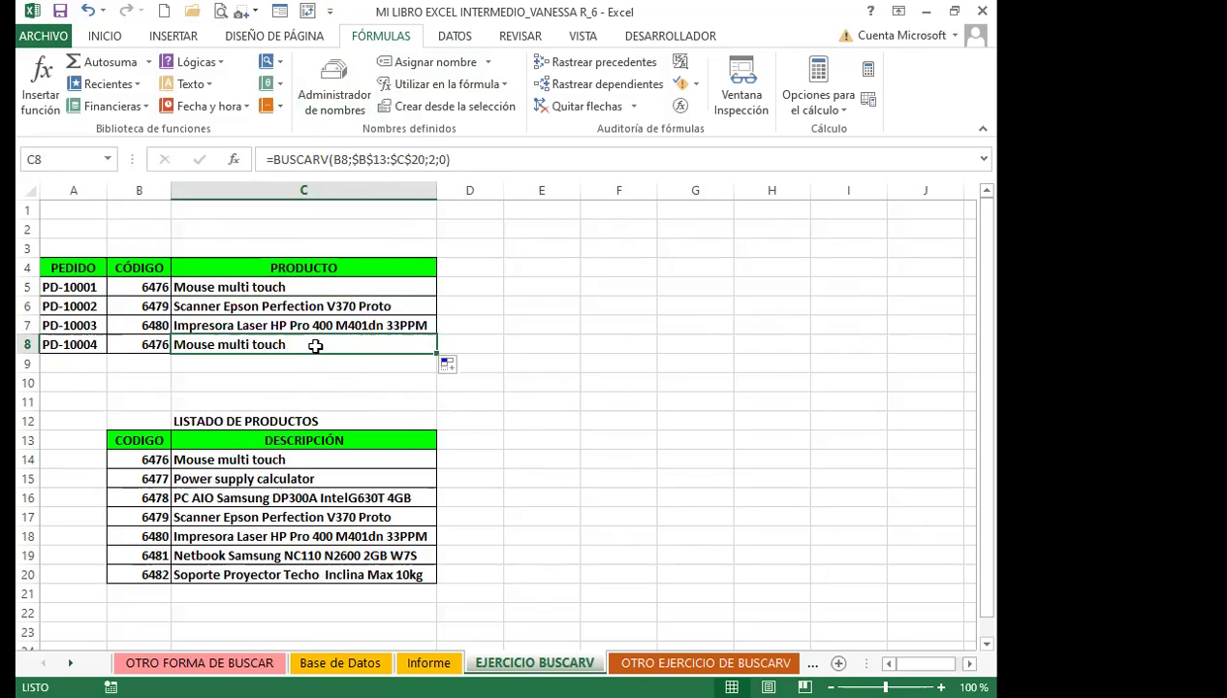
left_click(143, 287)
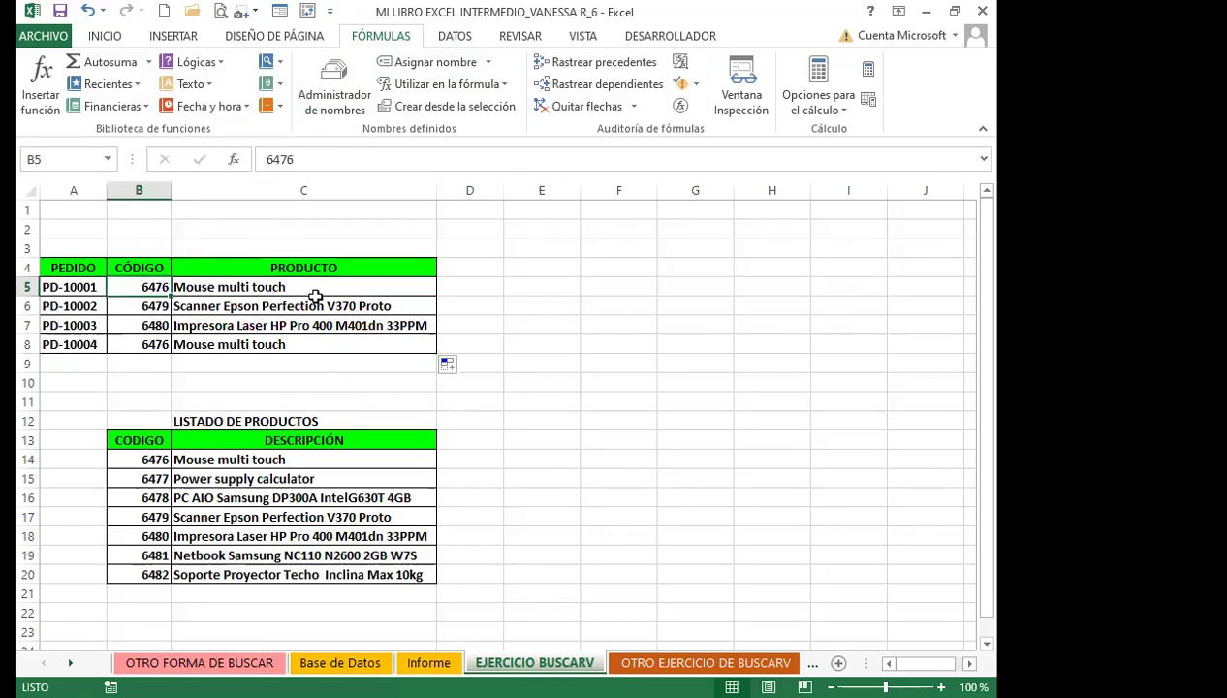
type("6482")
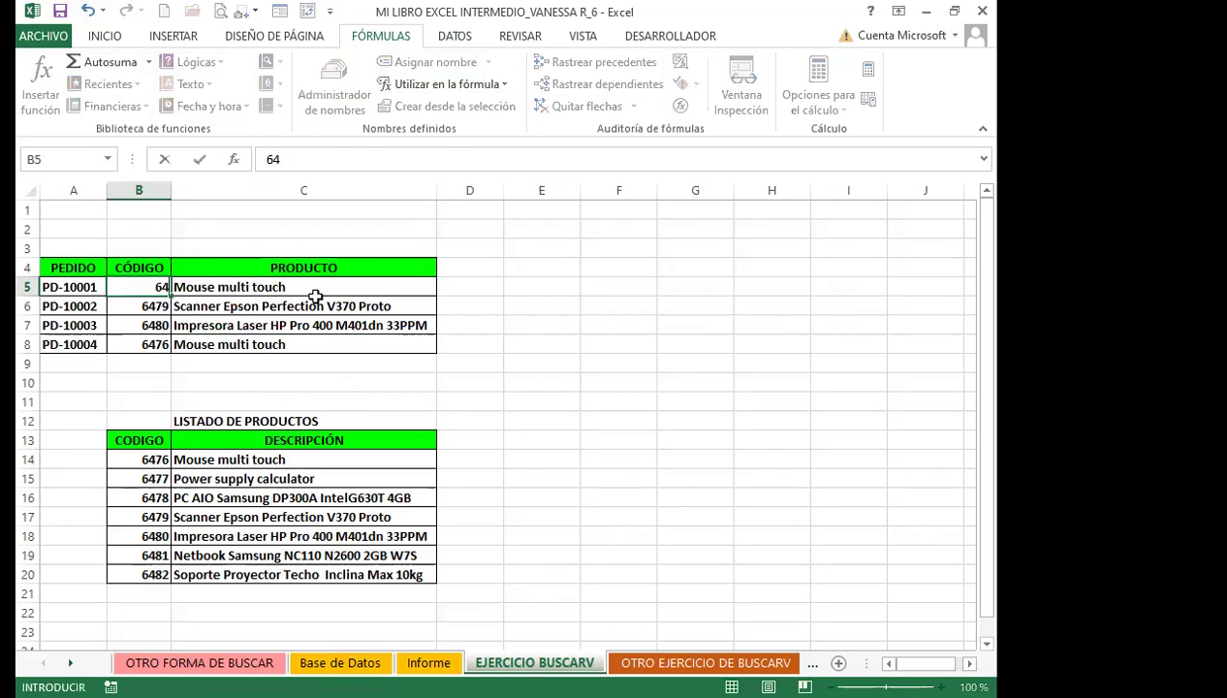
key("Return")
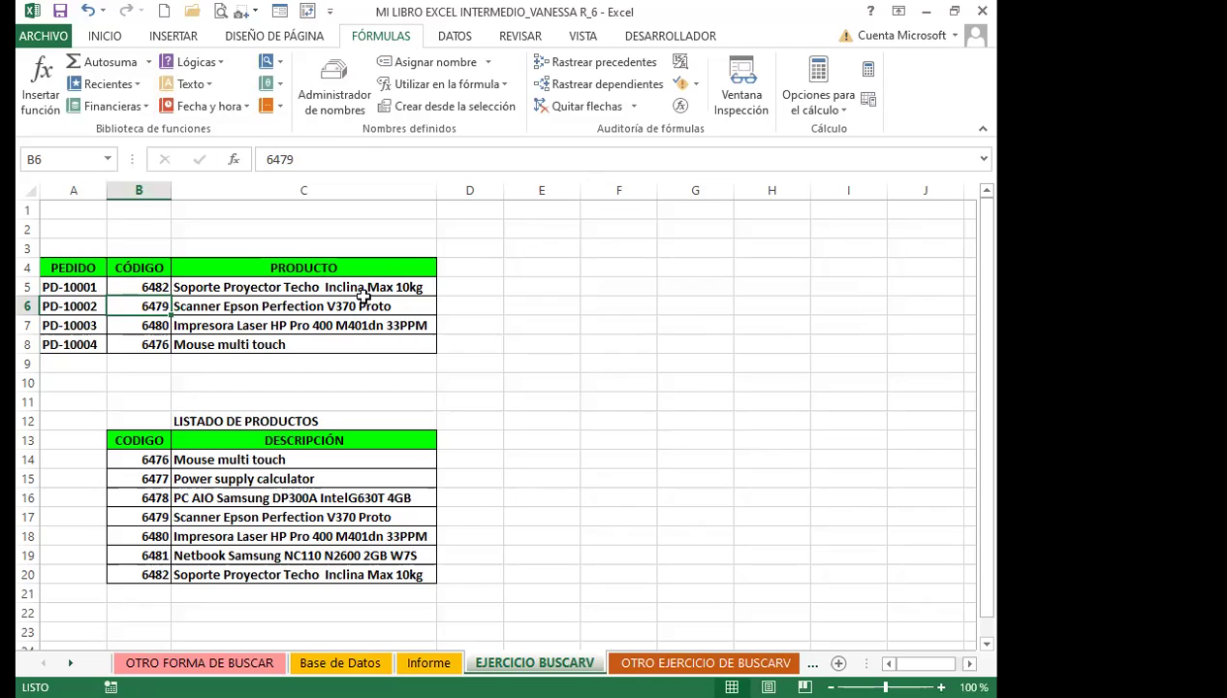
left_click(368, 287)
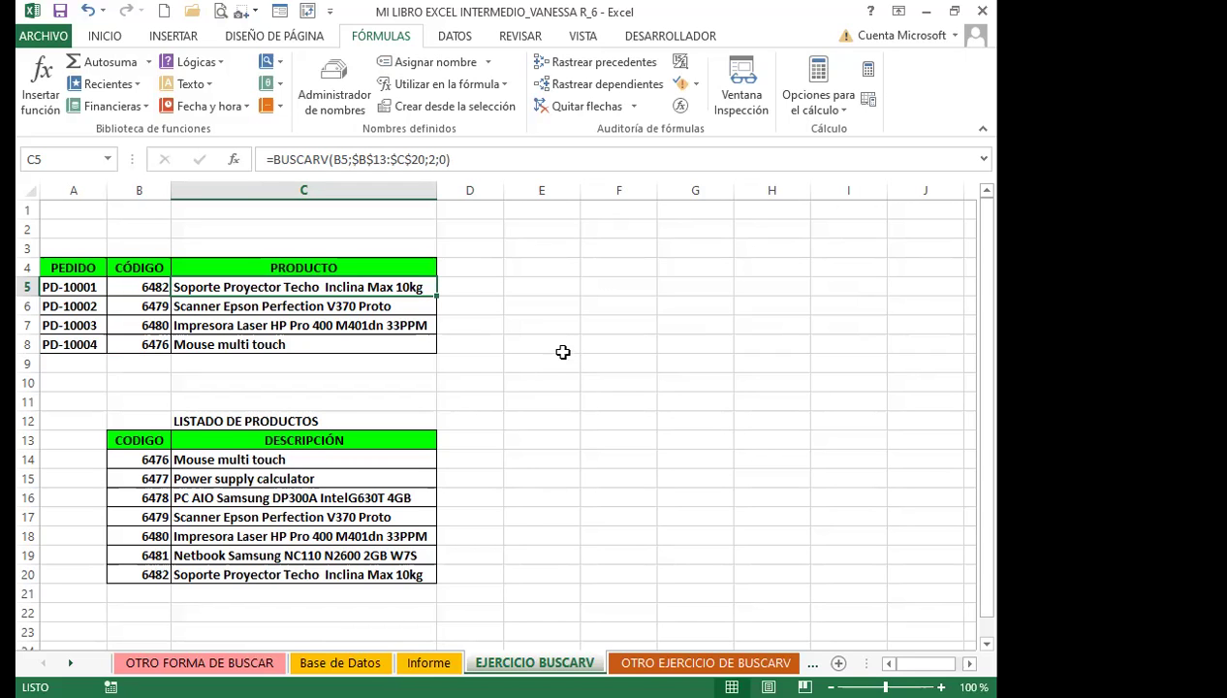
Open the OTRO EJERCICIO DE BUSCARV sheet and read the exercise instructions in rows 10 to 13.
scroll(664, 664, "down", 1)
left_click(649, 663)
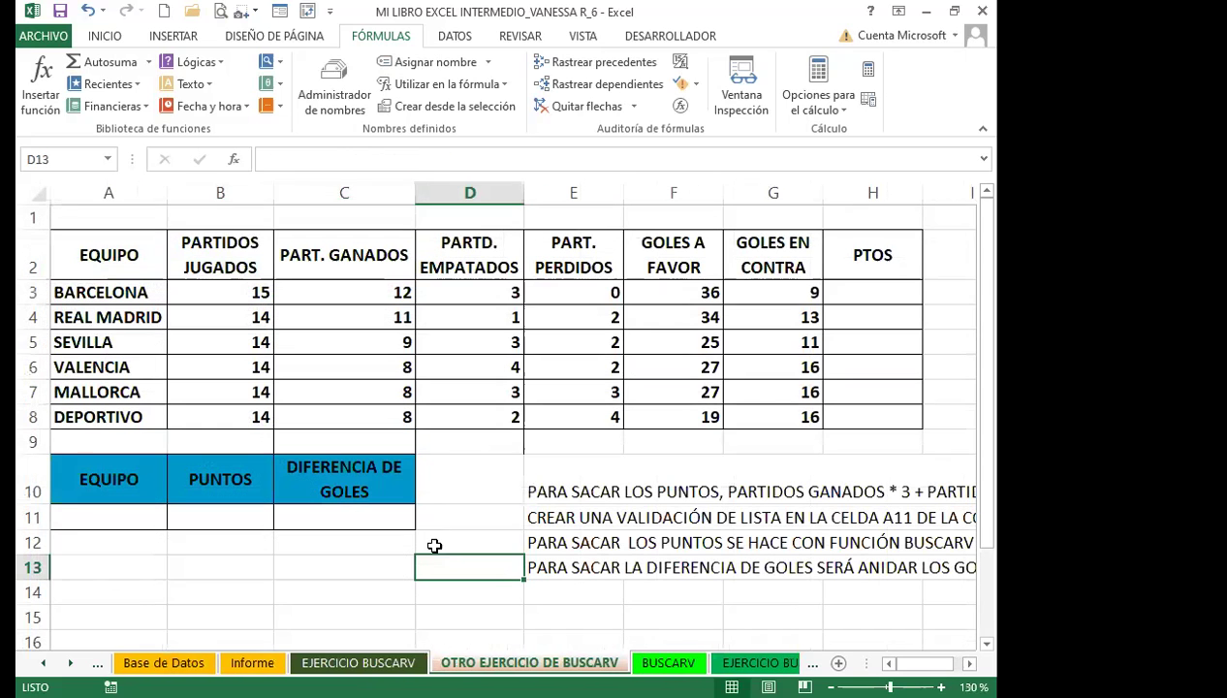
left_click(334, 568)
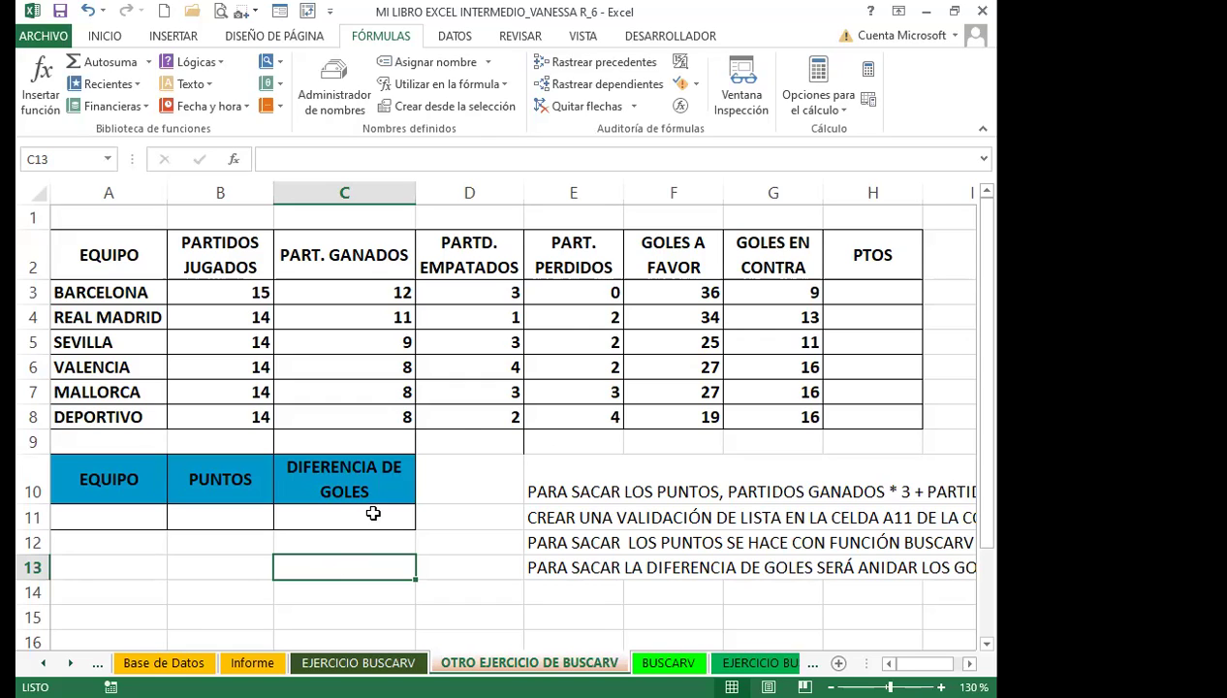
left_click(888, 291)
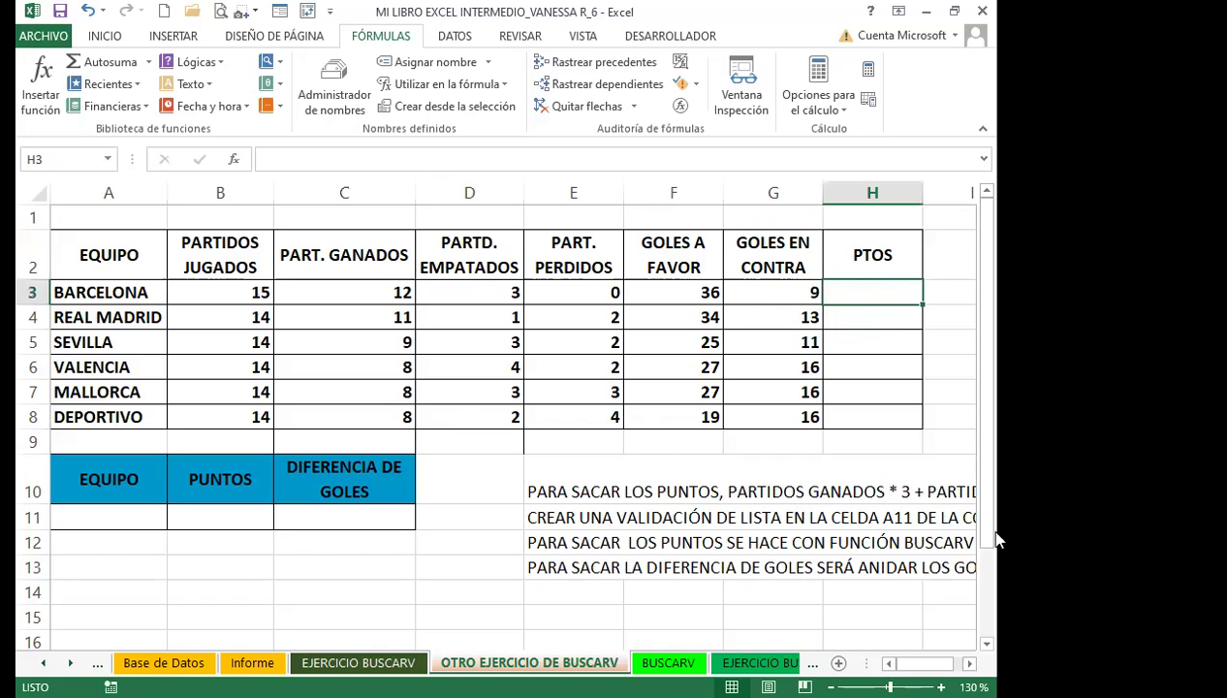
scroll(504, 408, "right", 1)
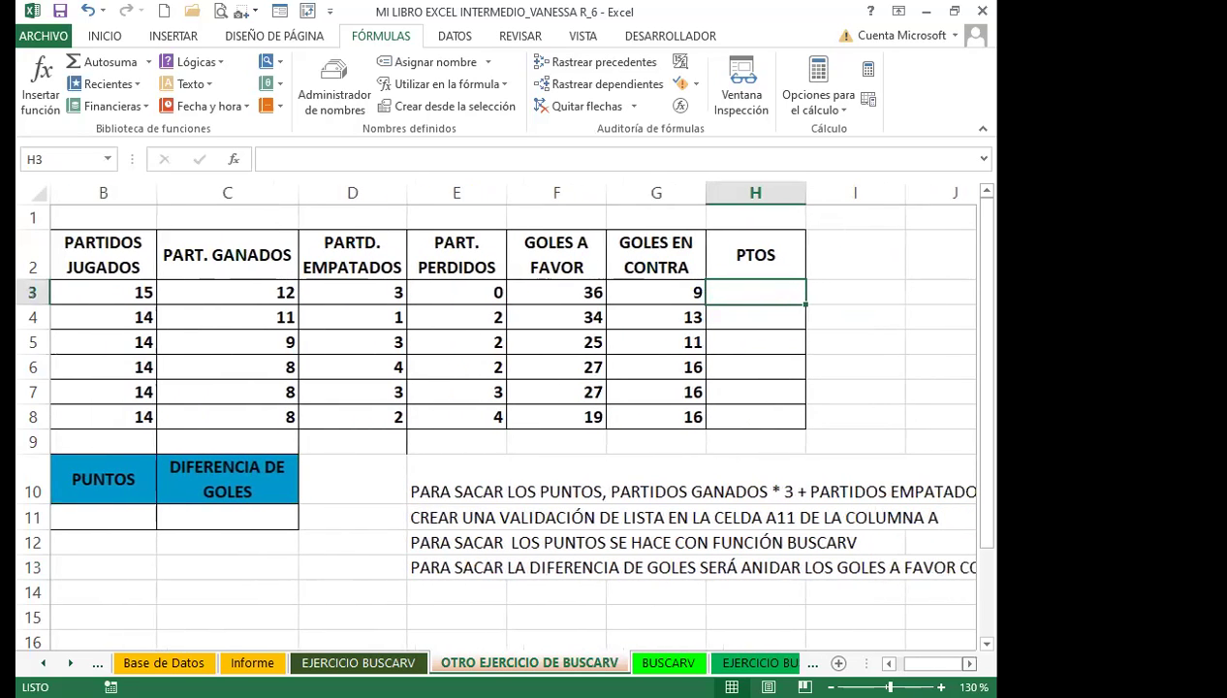
scroll(504, 407, "right", 1)
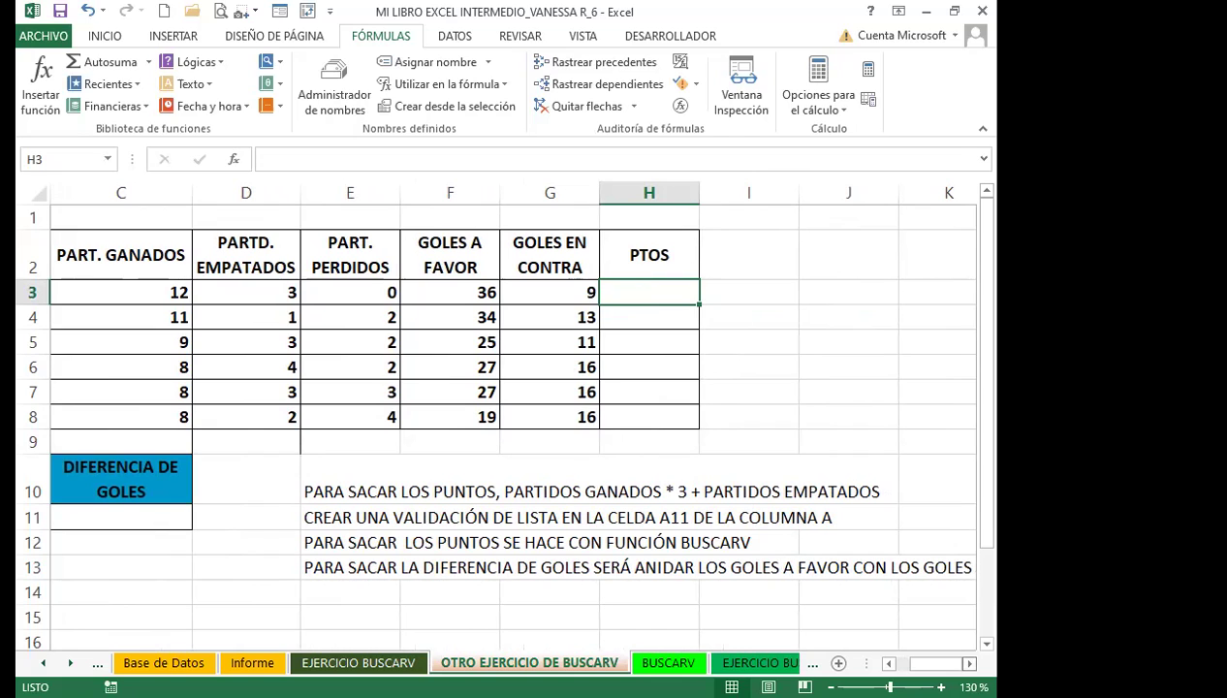
Calculate the PTOS column with the formula =C3*3+D3 in H3 and fill it down to H8.
left_click(888, 663)
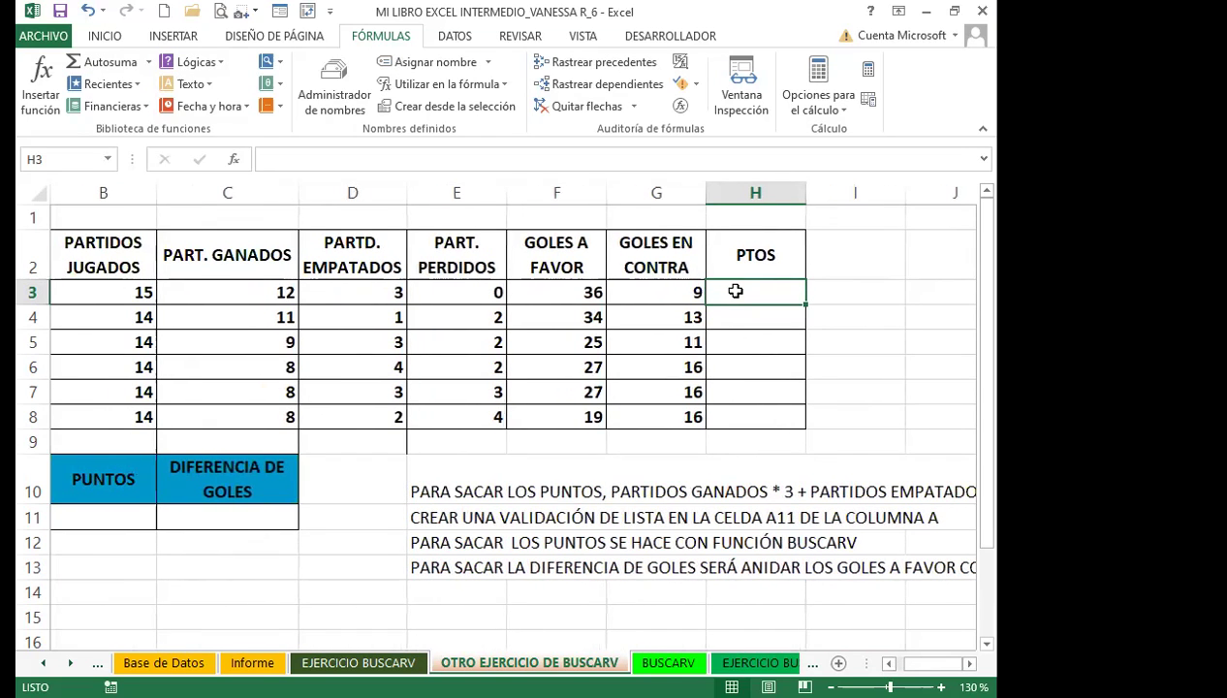
type("=")
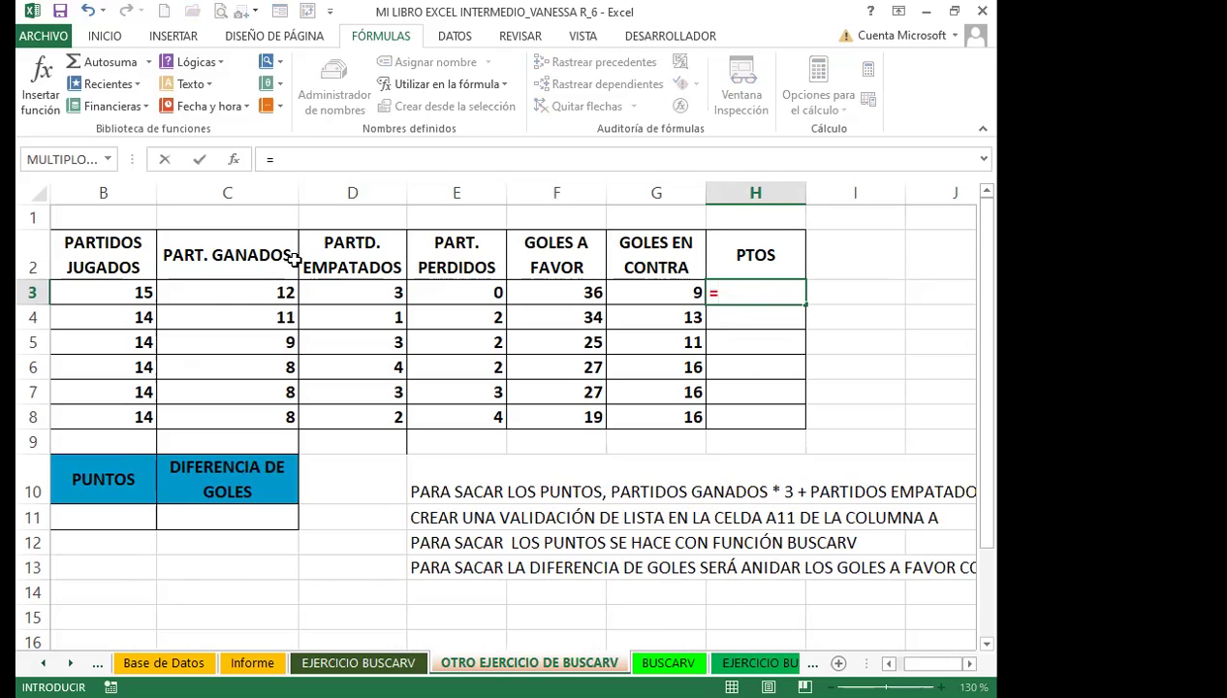
left_click(247, 290)
type("*3")
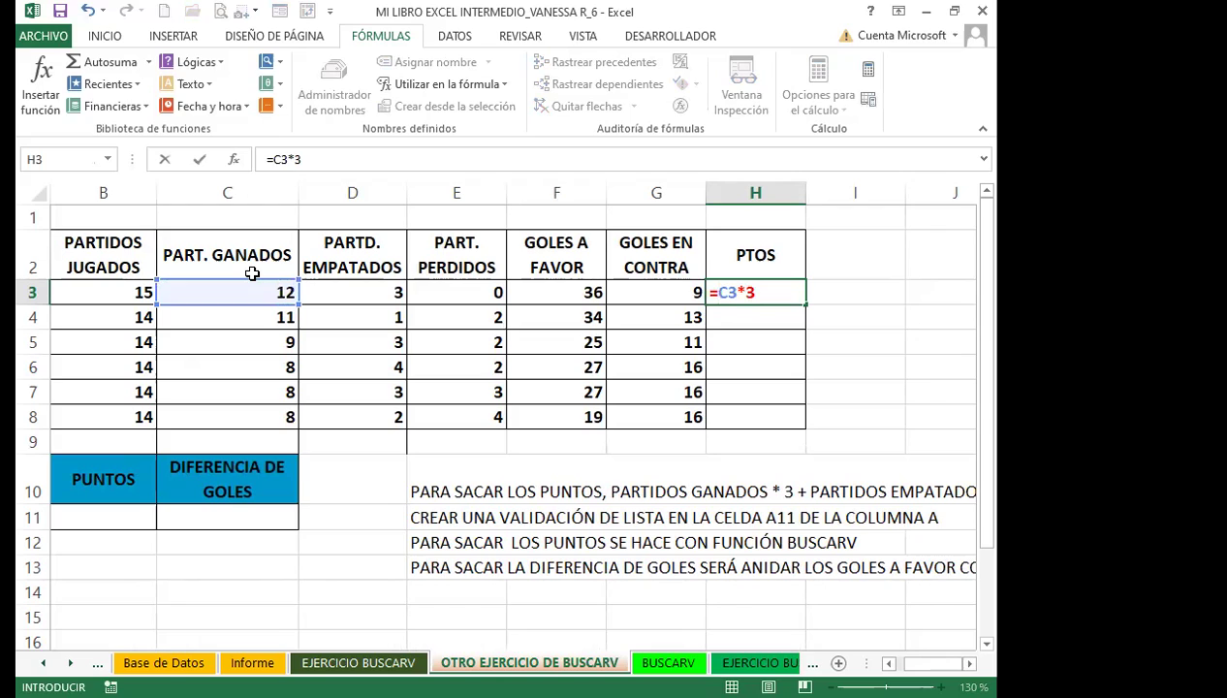
type("+")
left_click(343, 291)
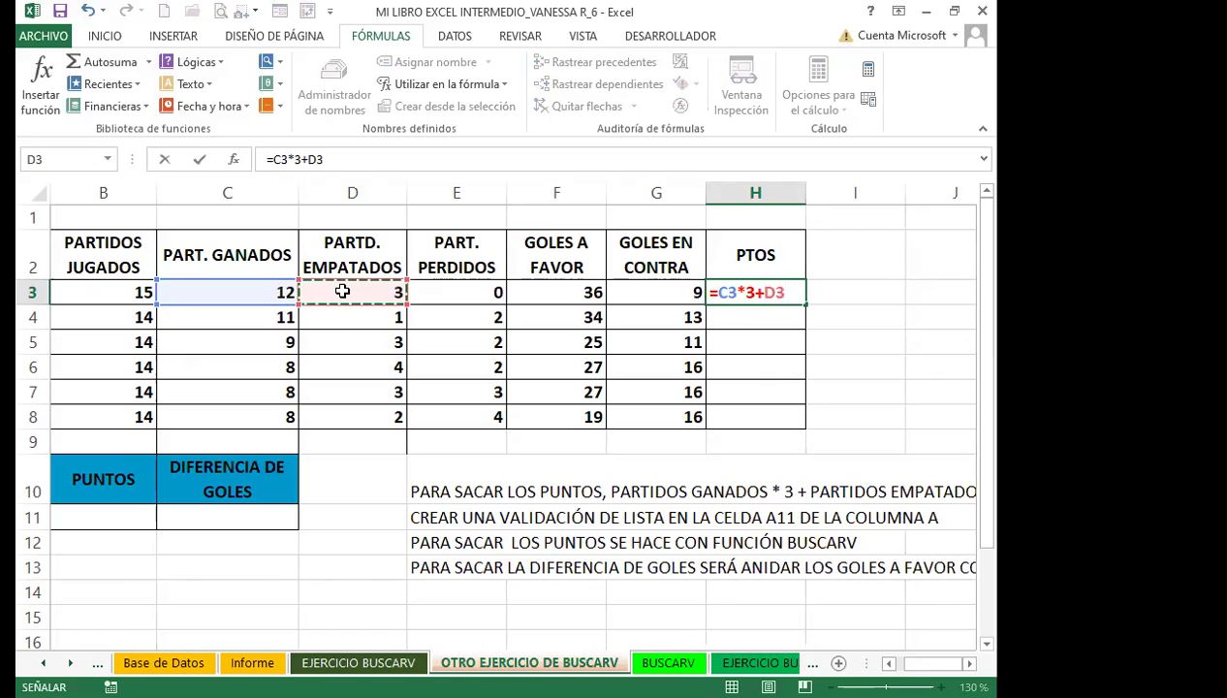
key("Return")
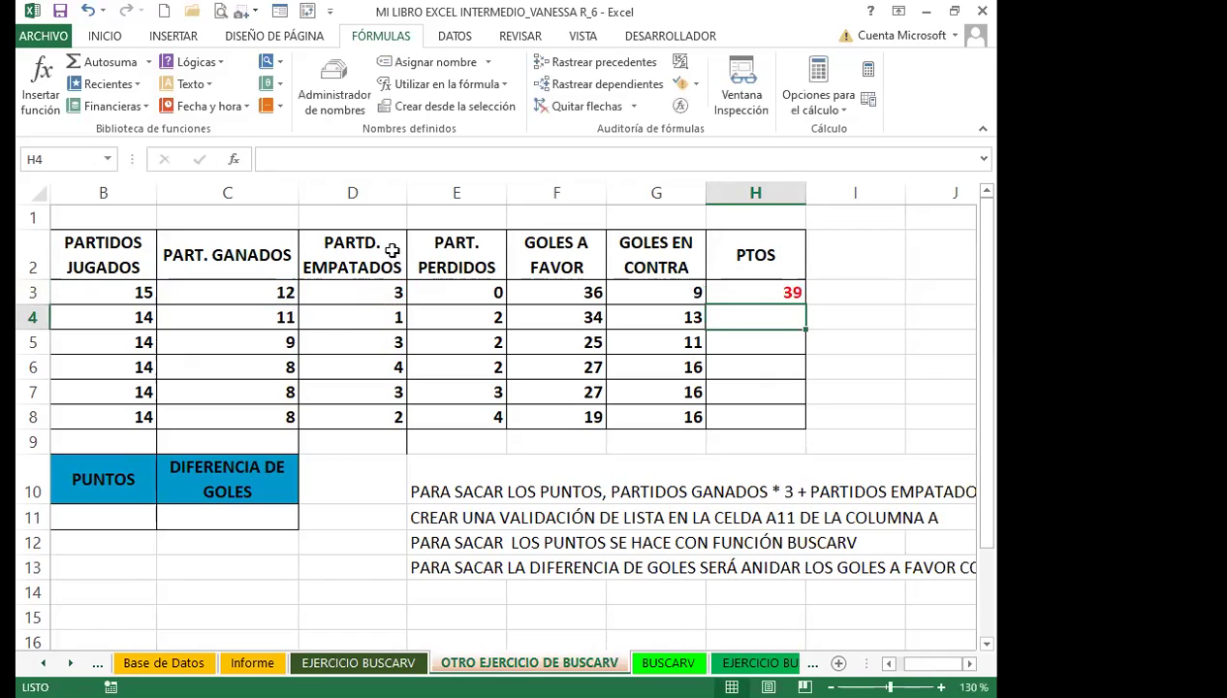
left_click(751, 284)
left_click_drag(805, 304, 802, 427)
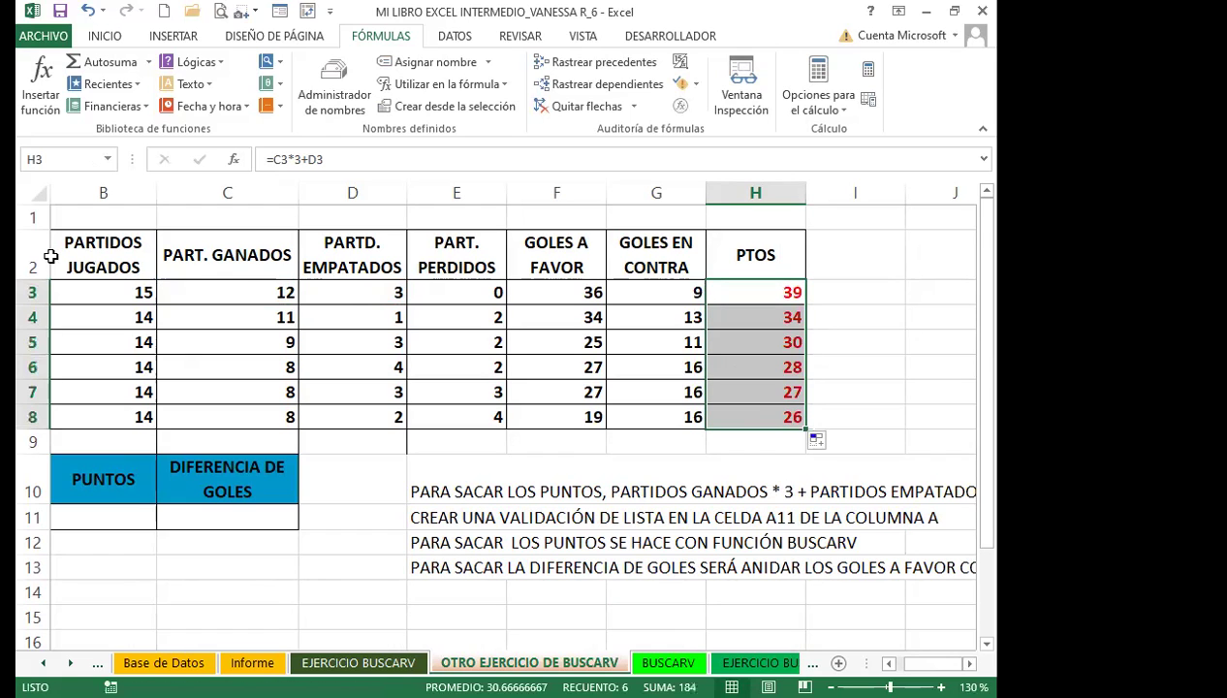
Review the EQUIPO, PUNTOS and DIFERENCIA DE GOLES cells in row 11 against the team table and the written instructions.
left_click(890, 664)
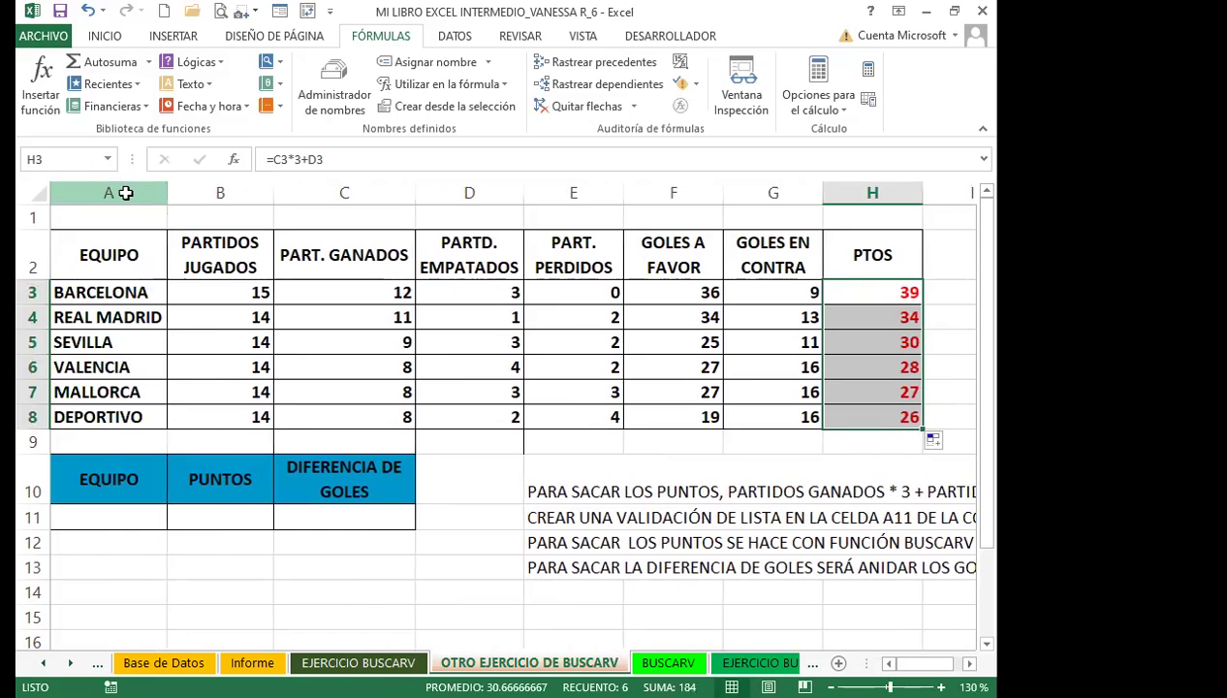
left_click(125, 187)
left_click(896, 190)
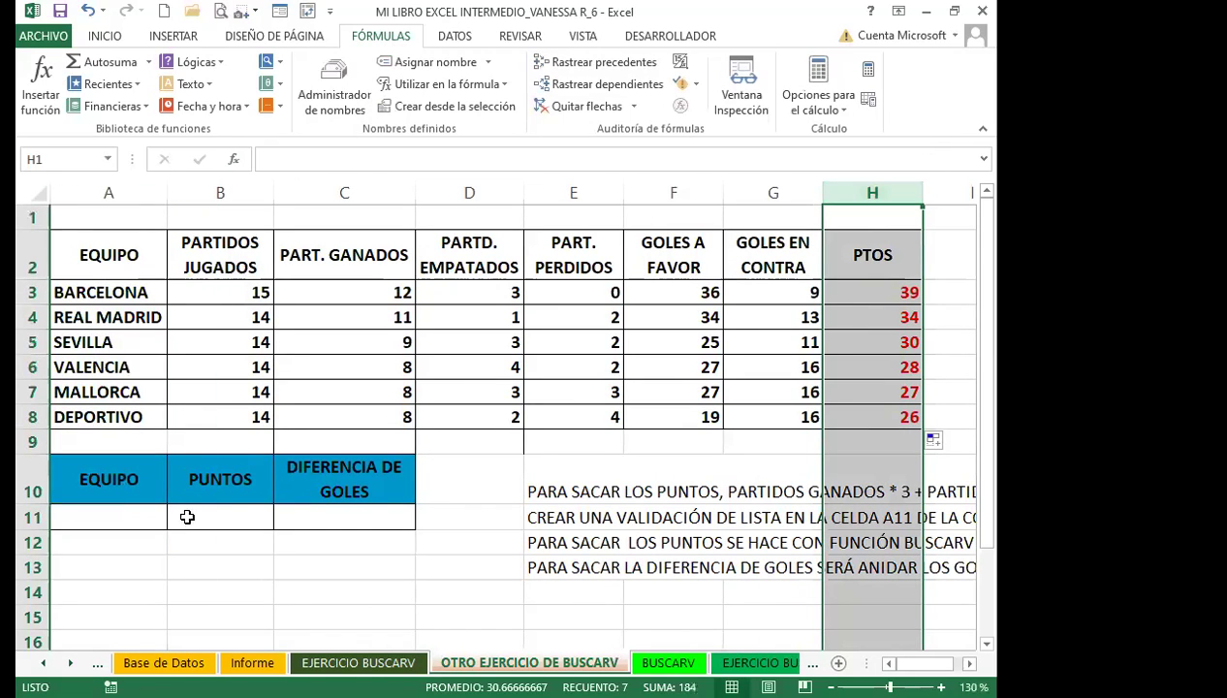
left_click(127, 522)
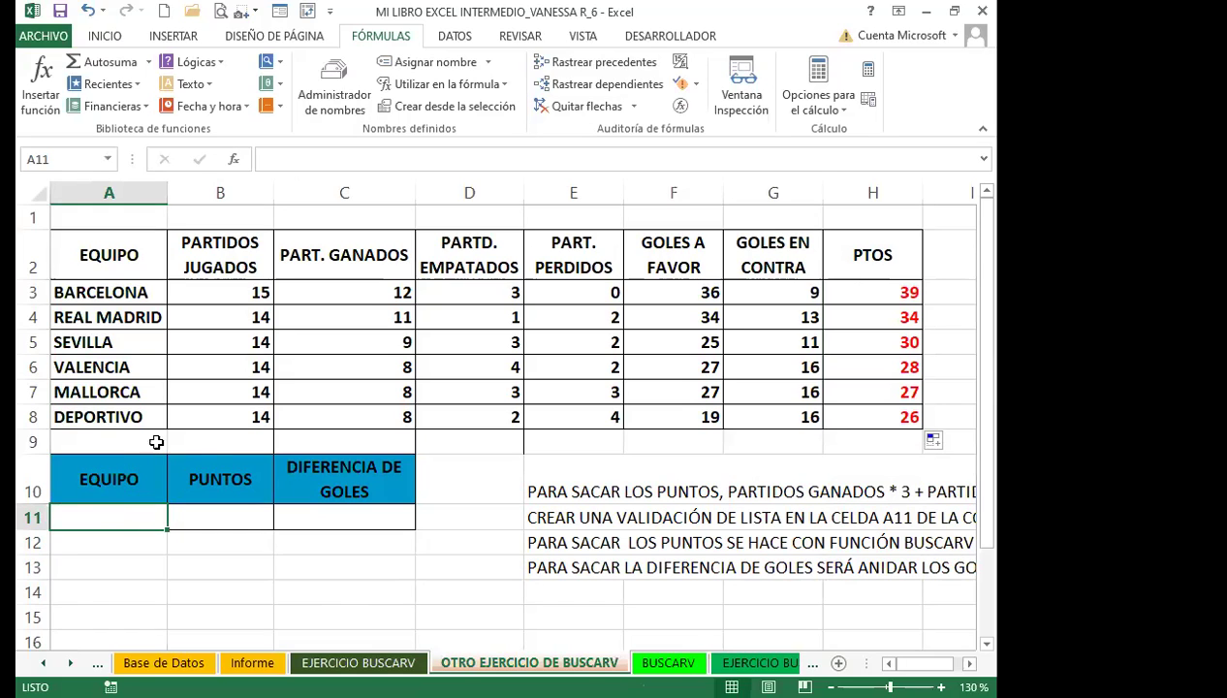
left_click(214, 481)
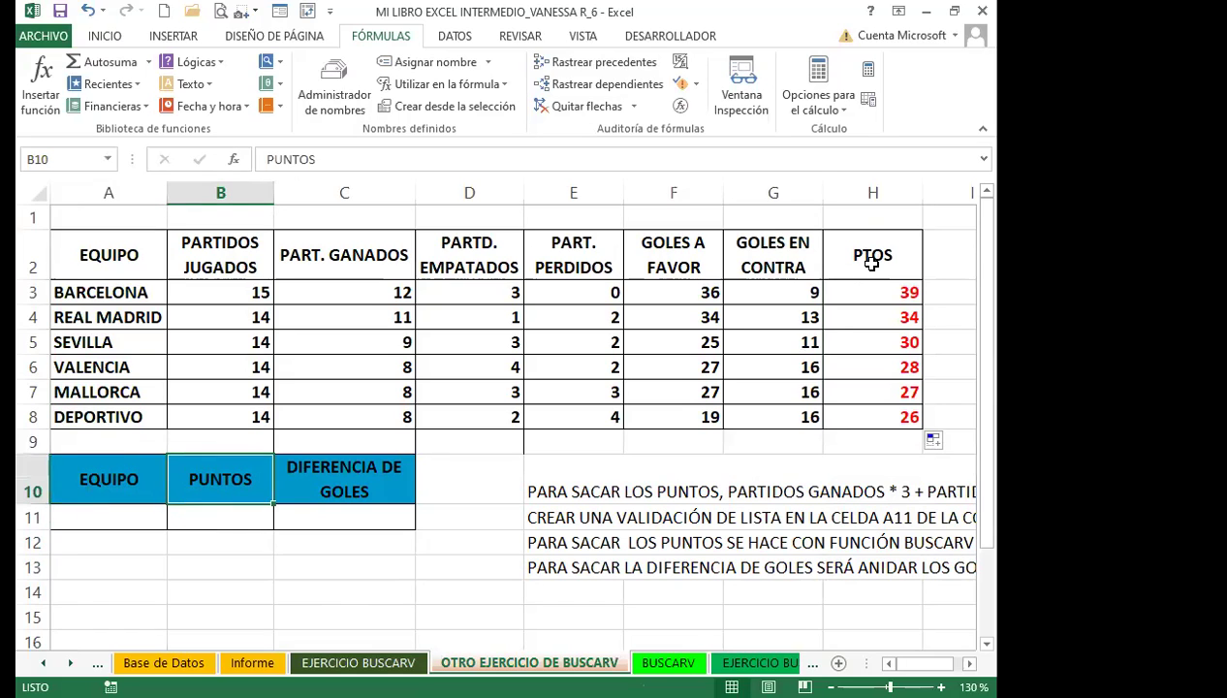
left_click(221, 521)
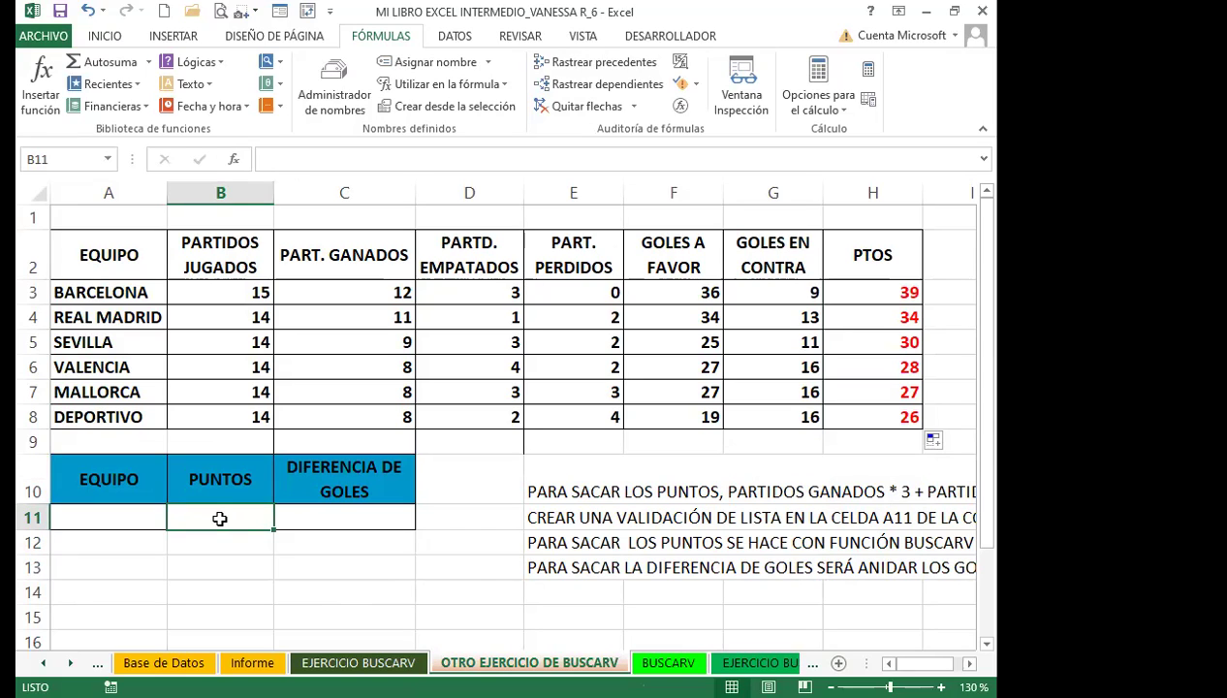
left_click(344, 517)
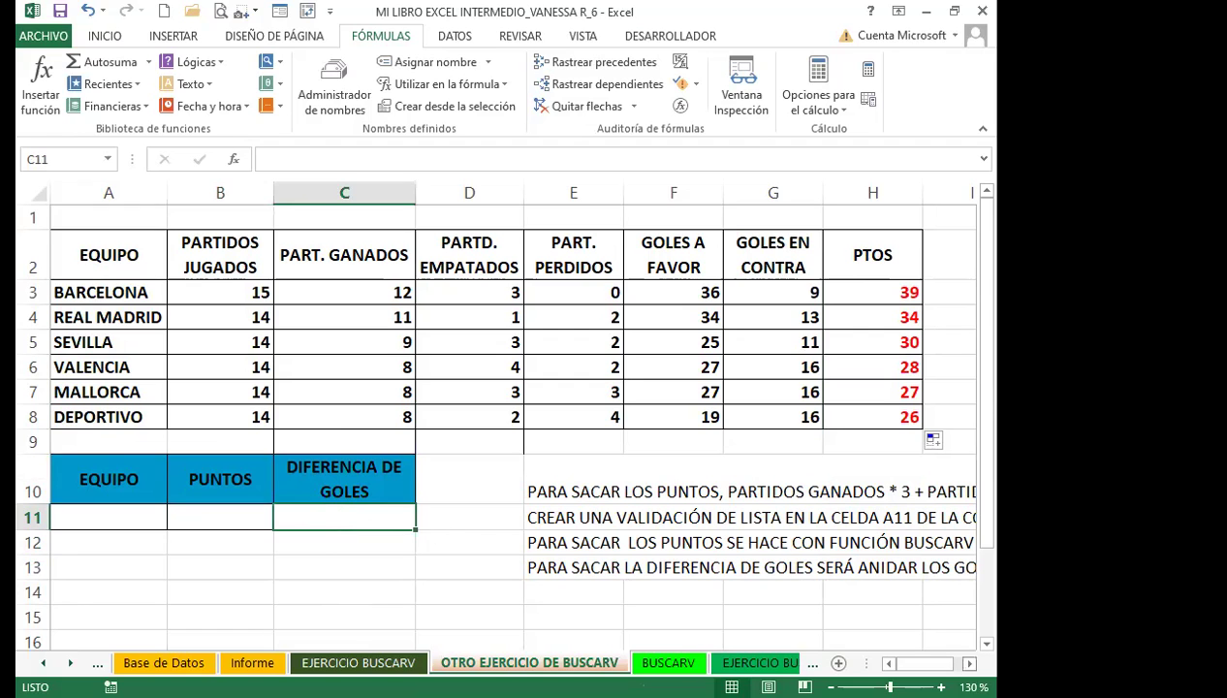
scroll(624, 626, "right", 2)
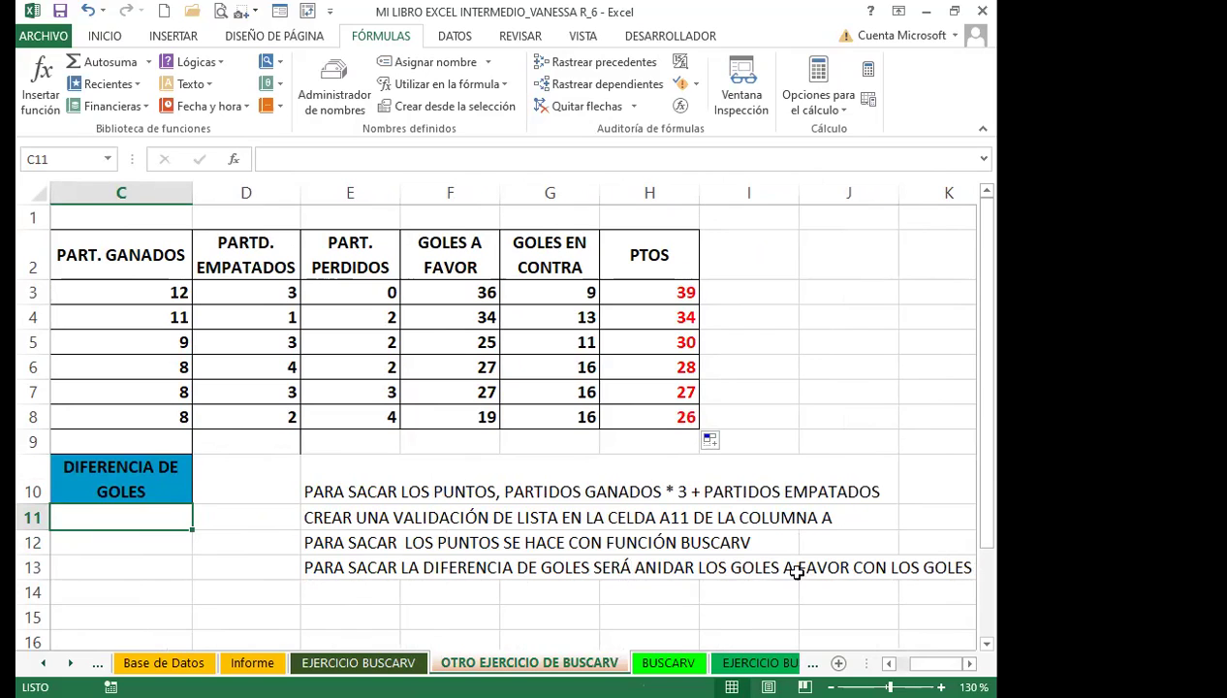
Examine the GOLES A FAVOR and GOLES EN CONTRA columns against the goal difference instruction in row 13.
left_click(458, 192)
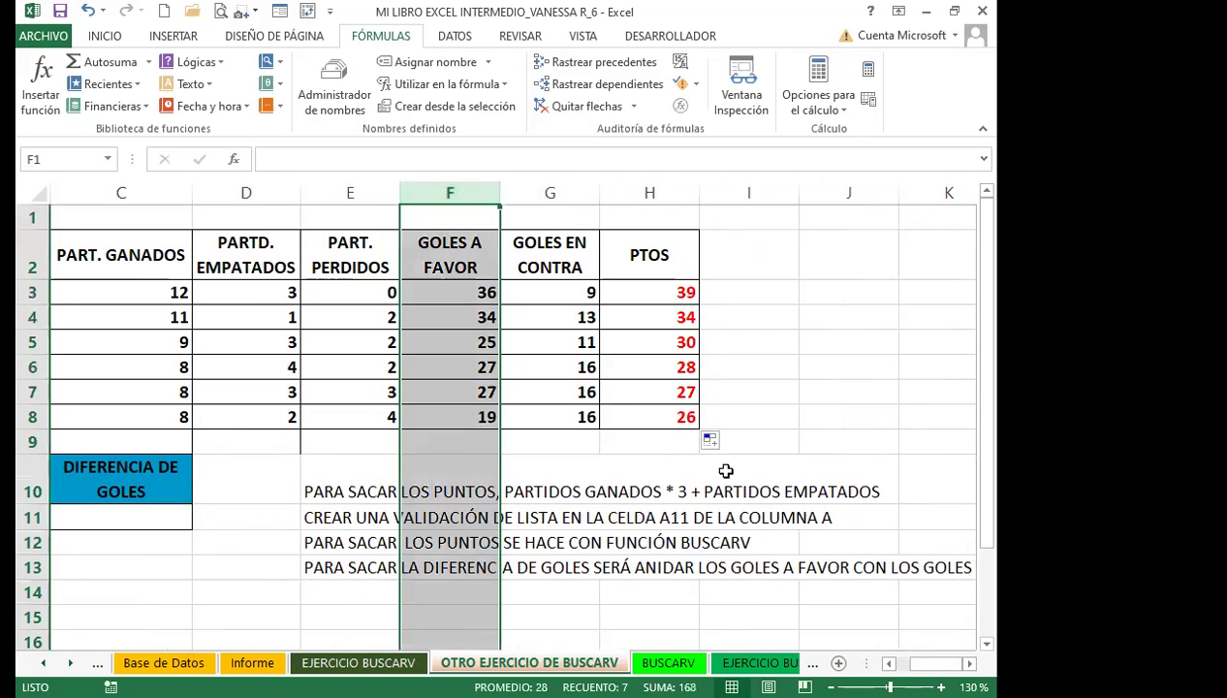
left_click(809, 585)
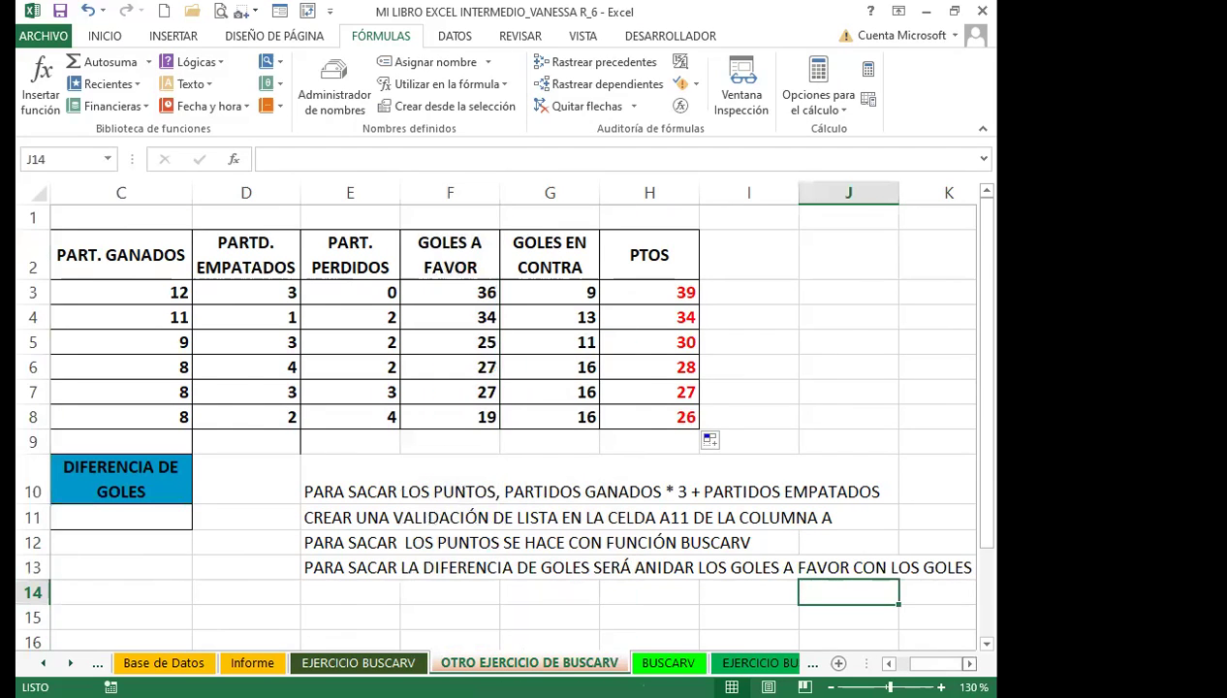
left_click(968, 663)
left_click(409, 191)
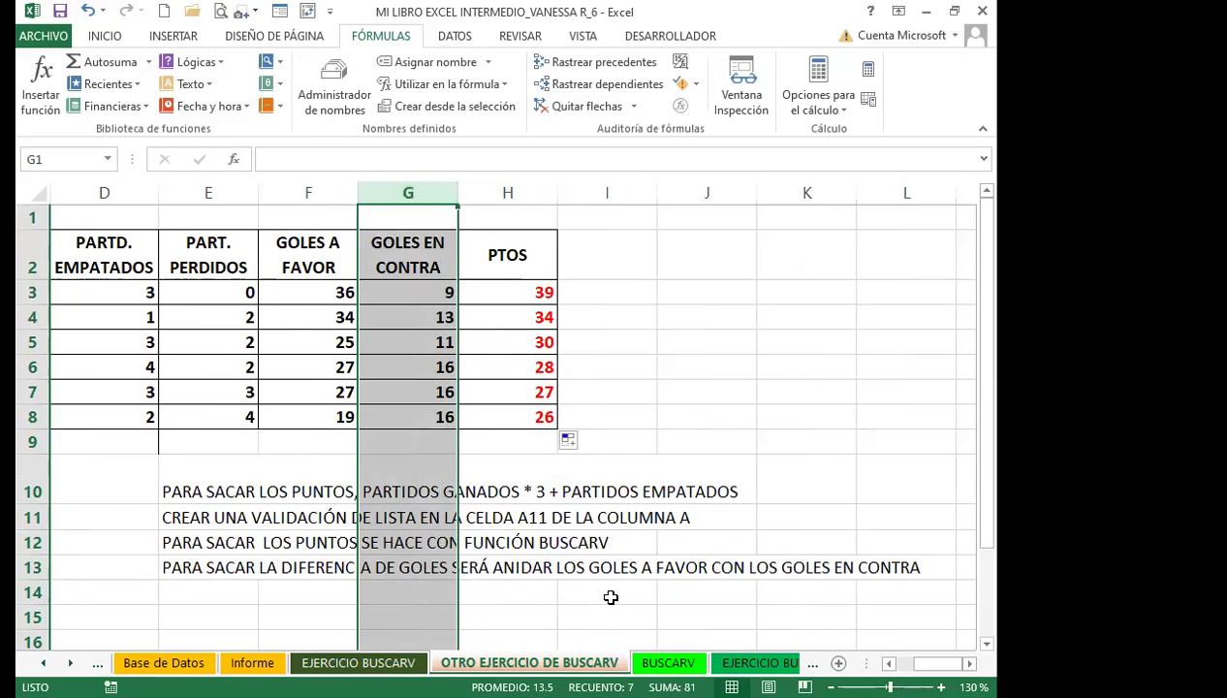
scroll(795, 653, "left", 2)
scroll(795, 652, "left", 2)
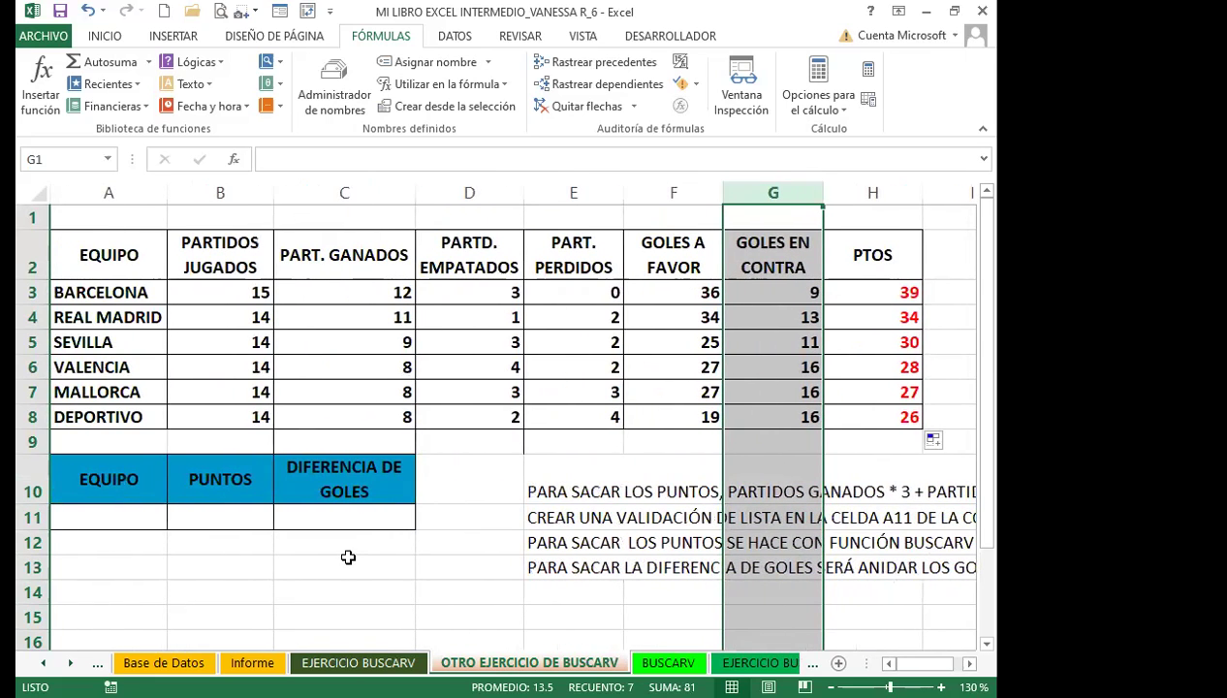
left_click(676, 262)
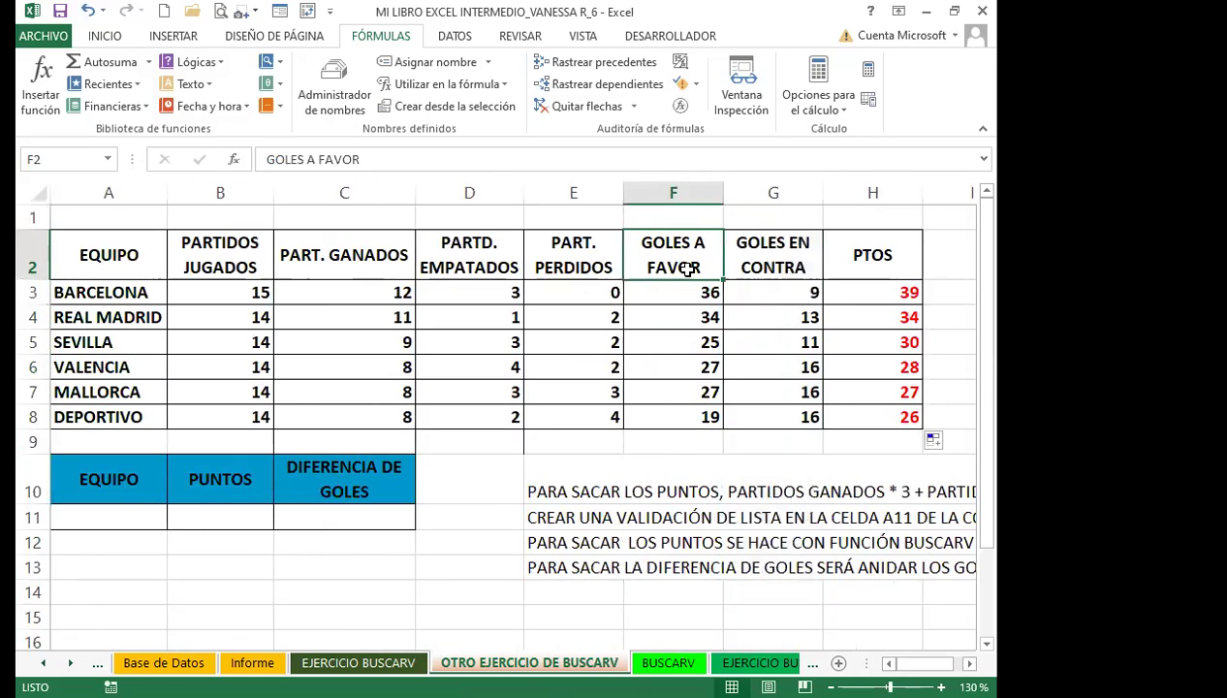
left_click_drag(681, 191, 768, 189)
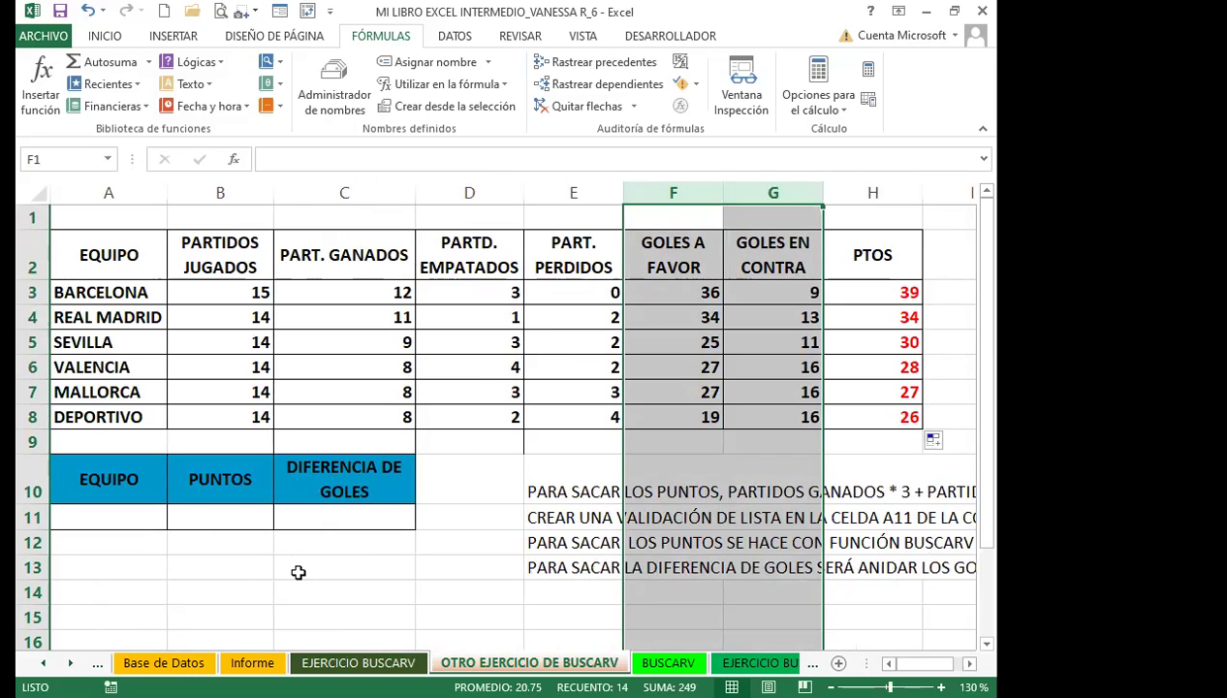
left_click(328, 564)
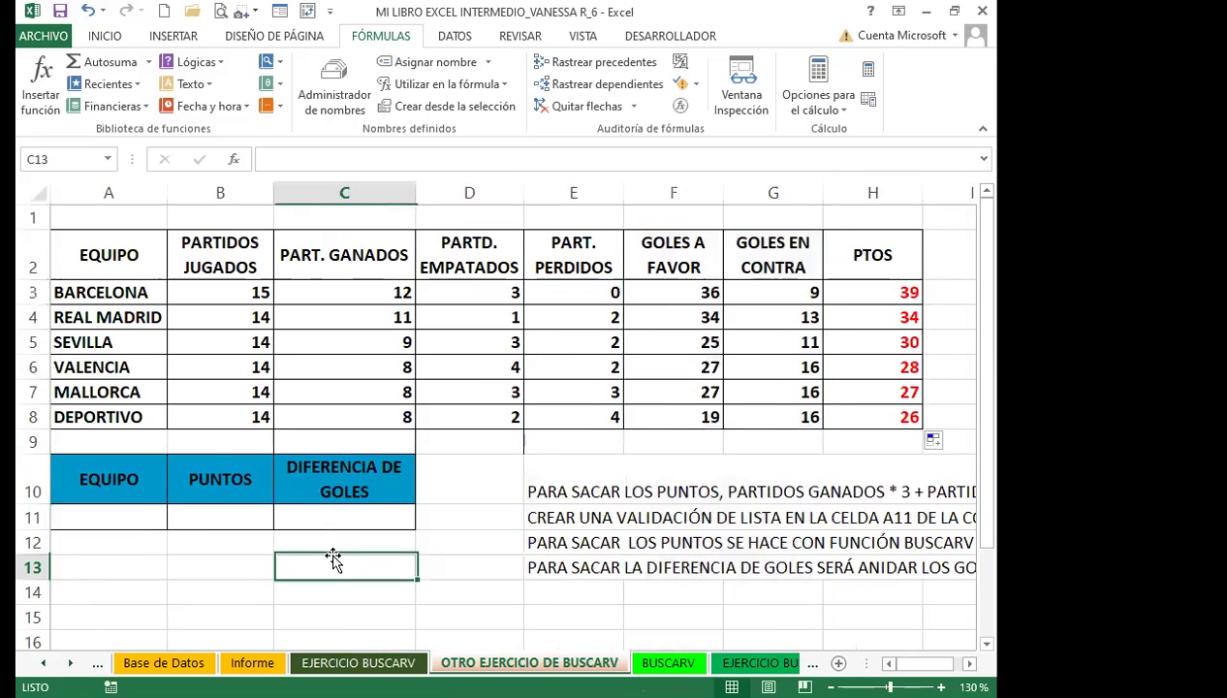
Create a list data validation in A11 with the source =$A$3:$A$8 and check its team options.
left_click(140, 525)
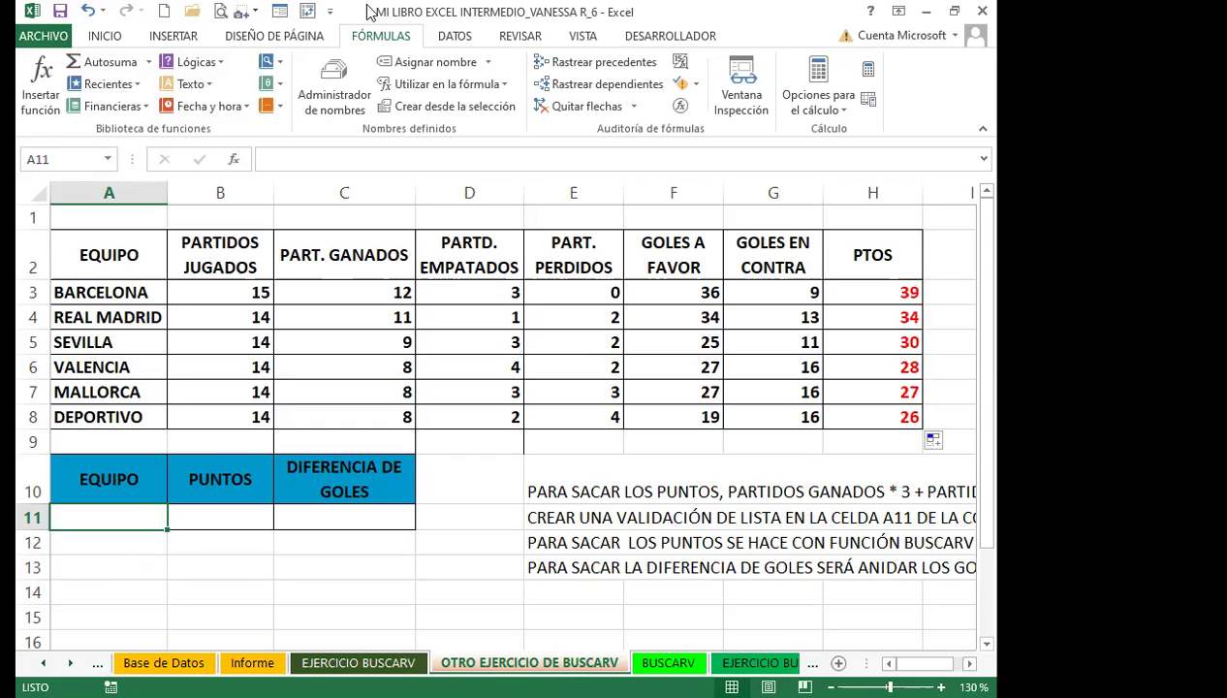
left_click(442, 36)
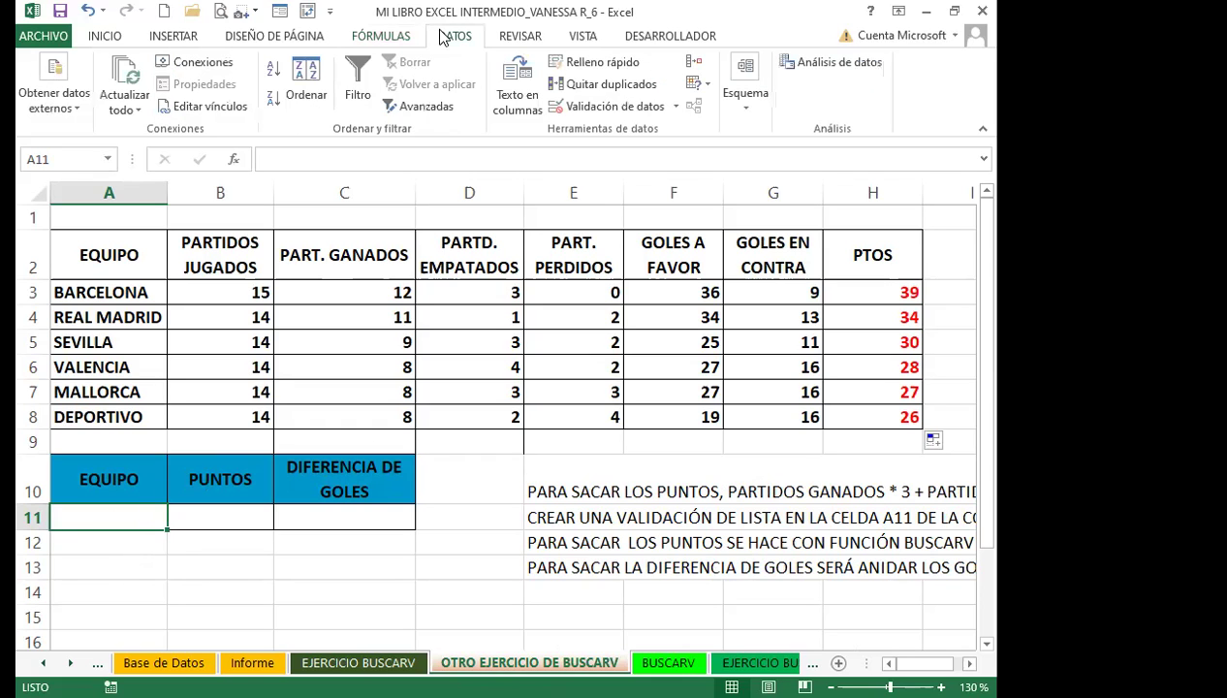
left_click(677, 106)
left_click(616, 133)
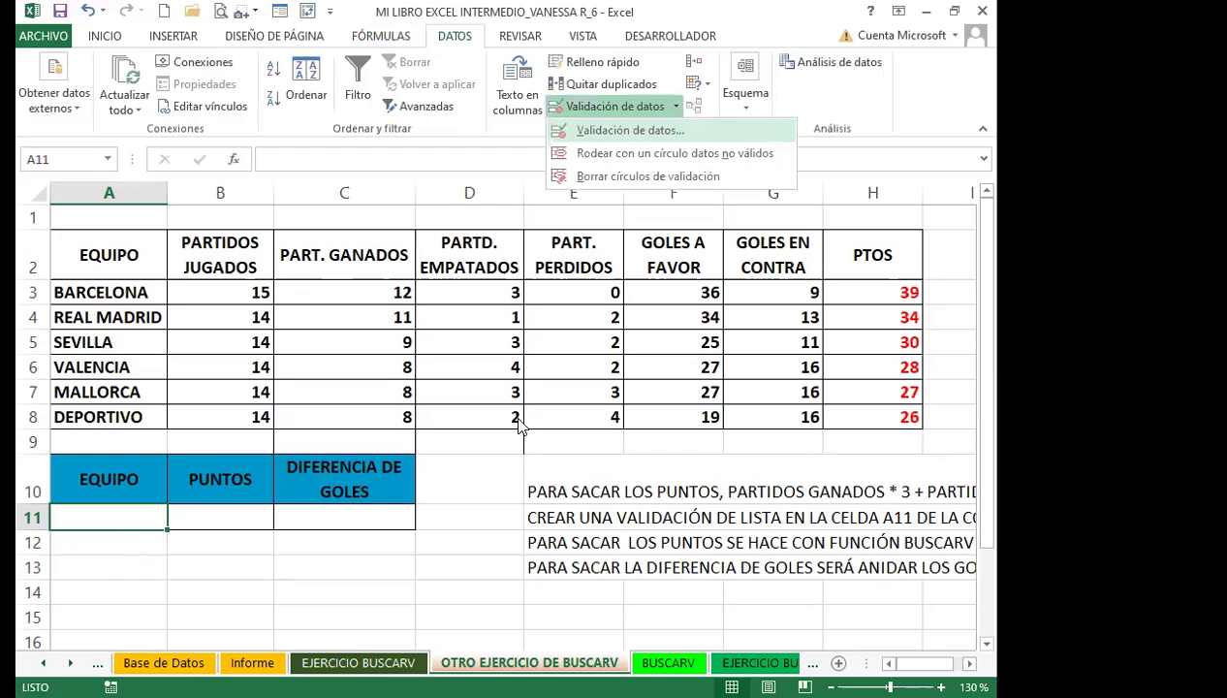
left_click(524, 334)
left_click(444, 389)
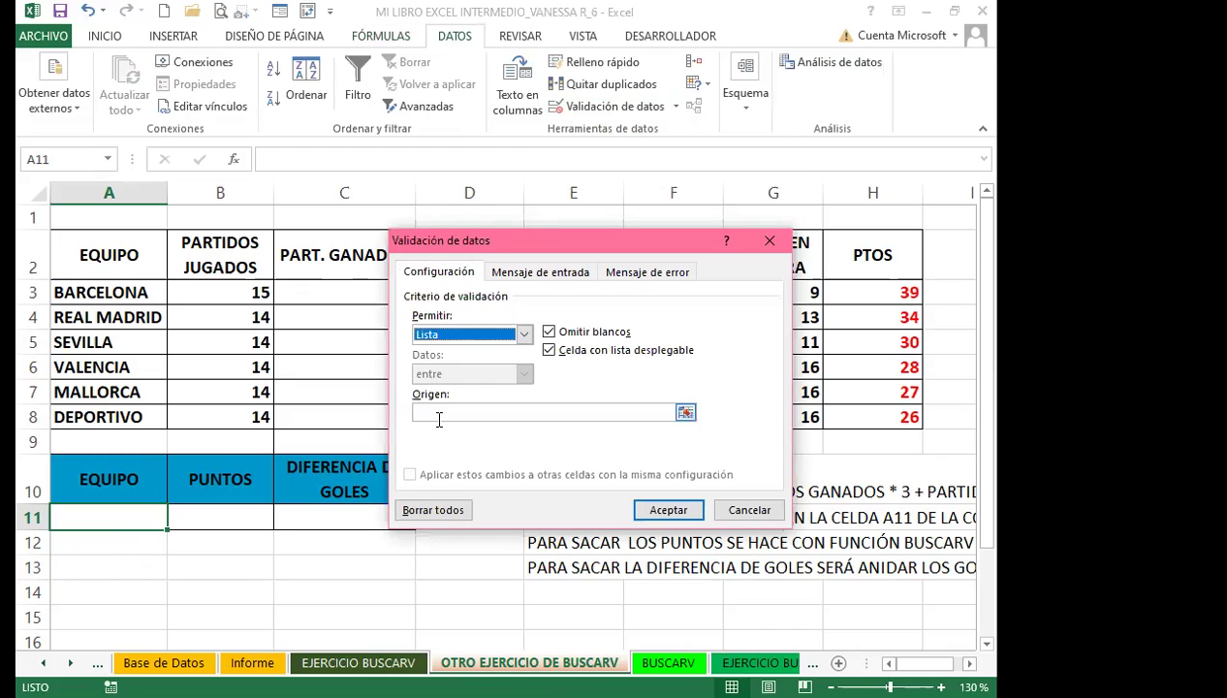
left_click(433, 413)
left_click(136, 292)
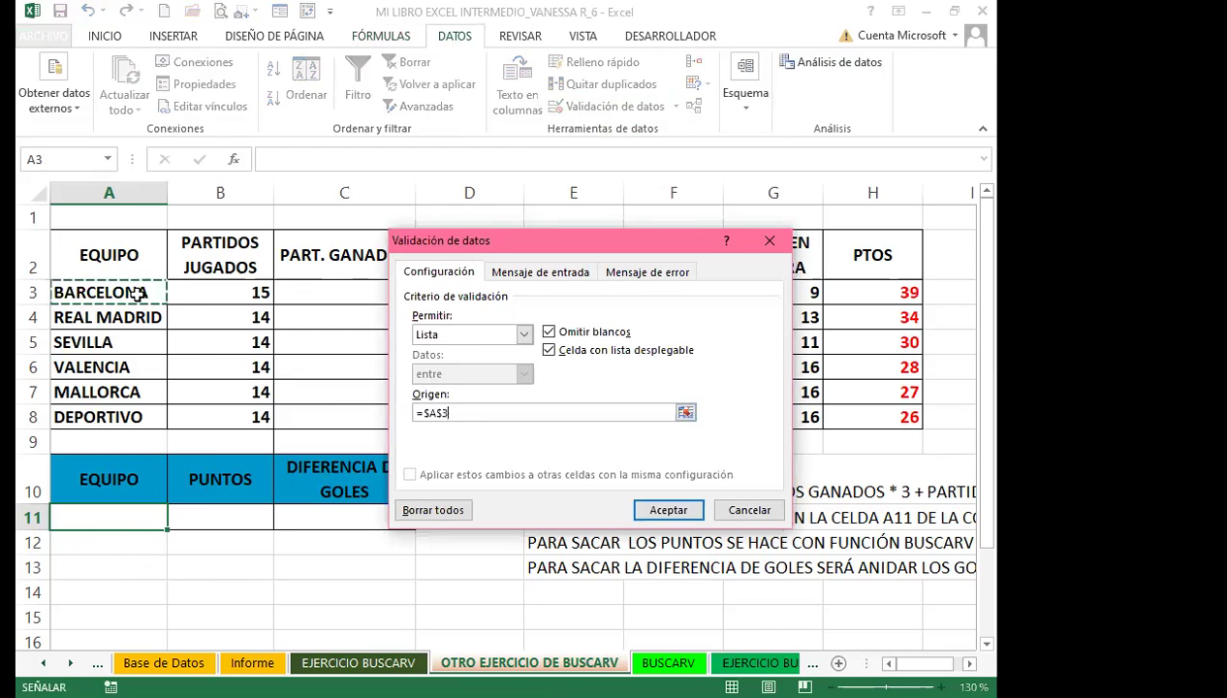
left_click(128, 415, "shift")
left_click(669, 511)
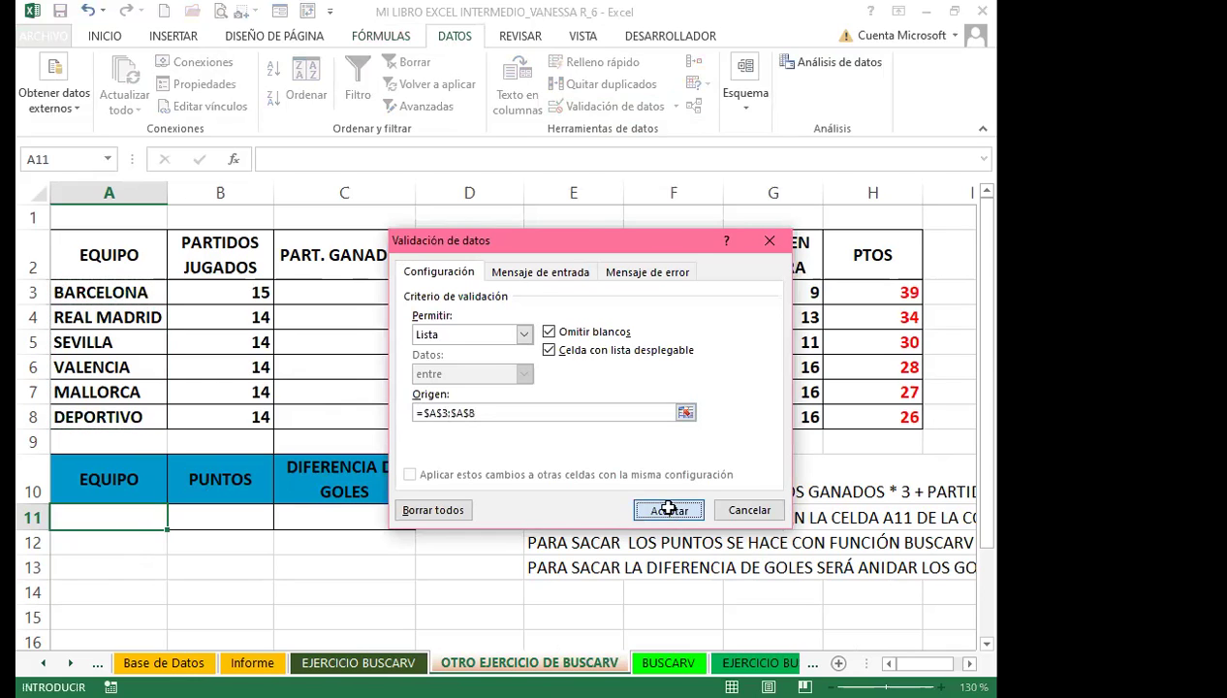
left_click(176, 521)
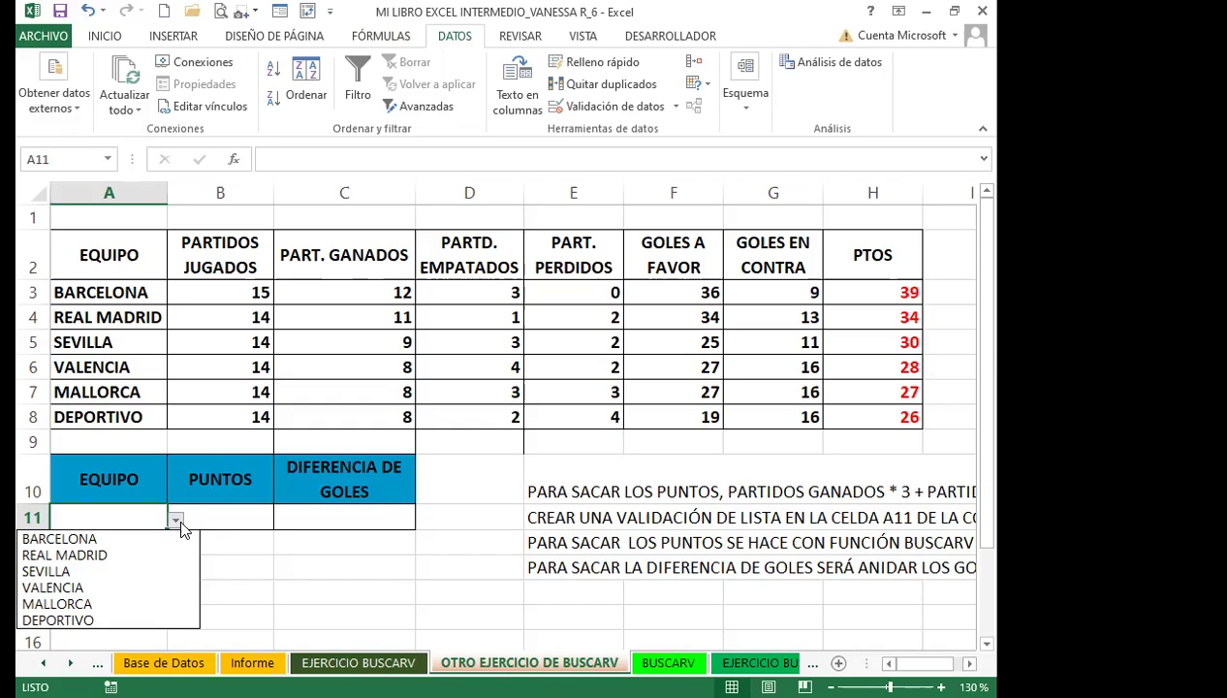
left_click(180, 524)
Examine how the PTOS value in H3 is calculated, comparing its formula with the plain number in C3.
left_click(235, 515)
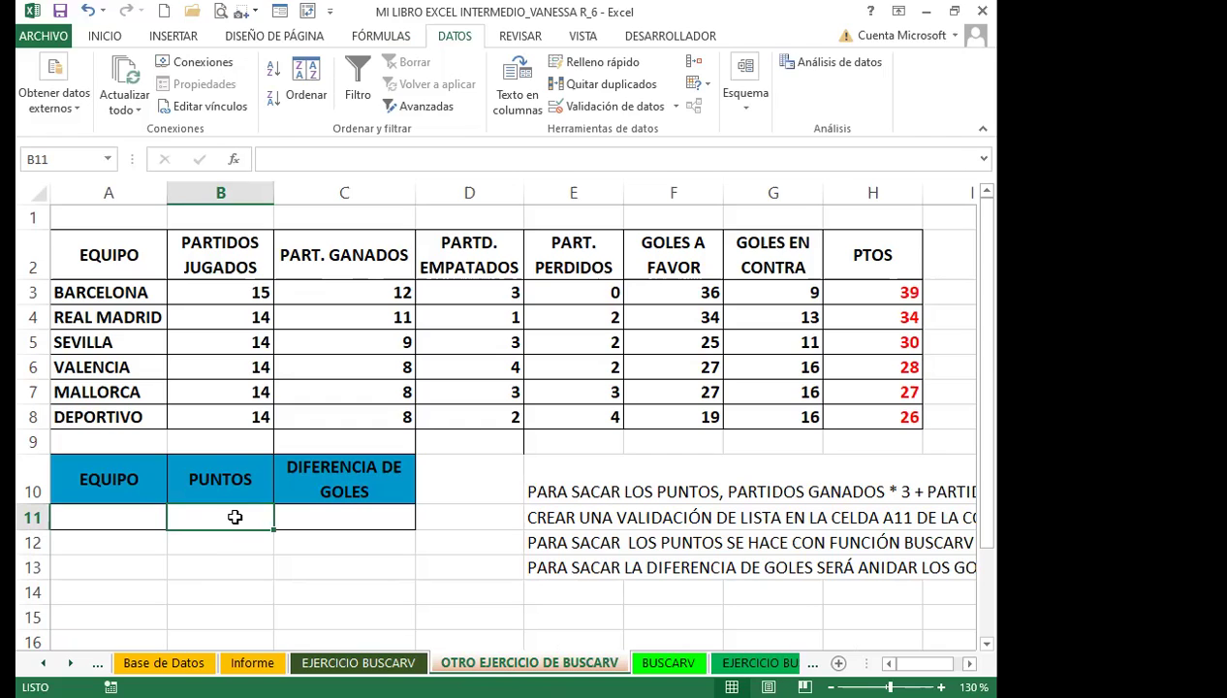
left_click(883, 288)
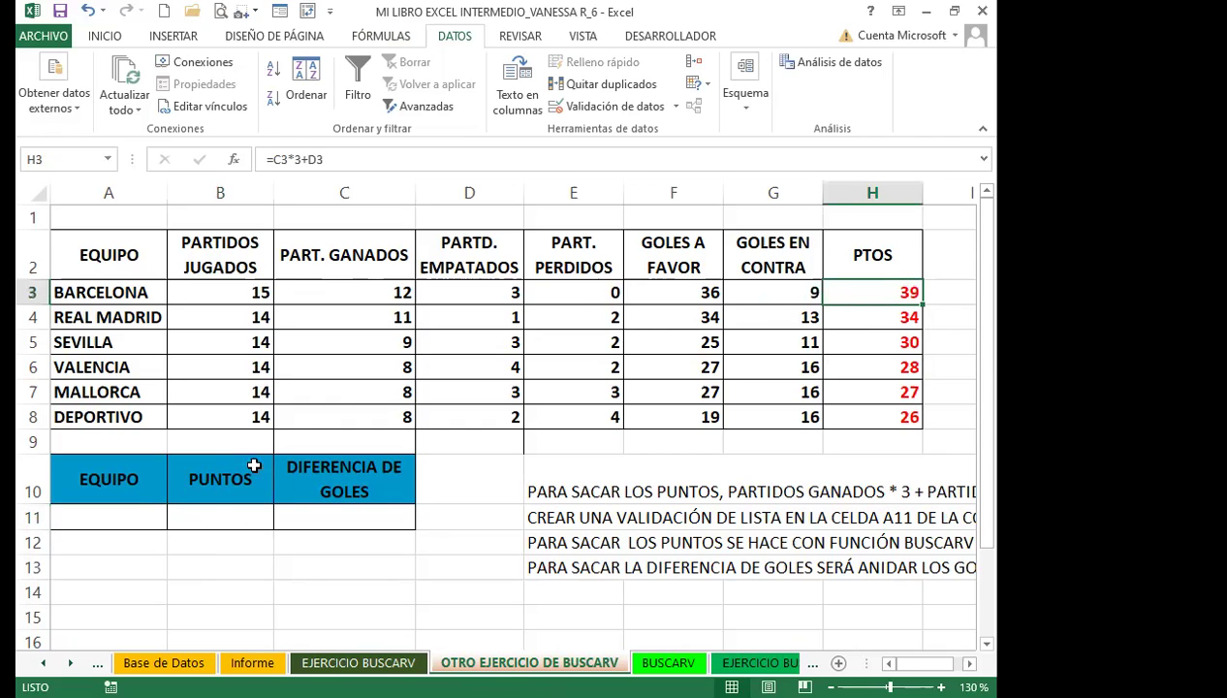
left_click(209, 517)
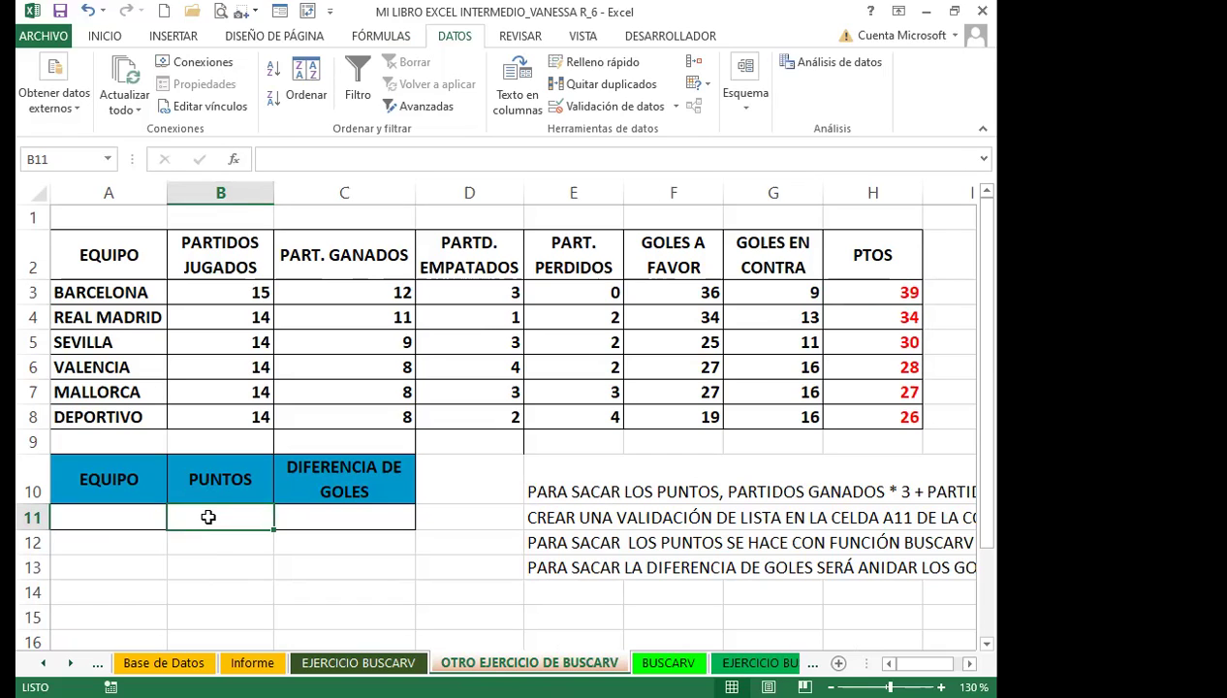
left_click(355, 296)
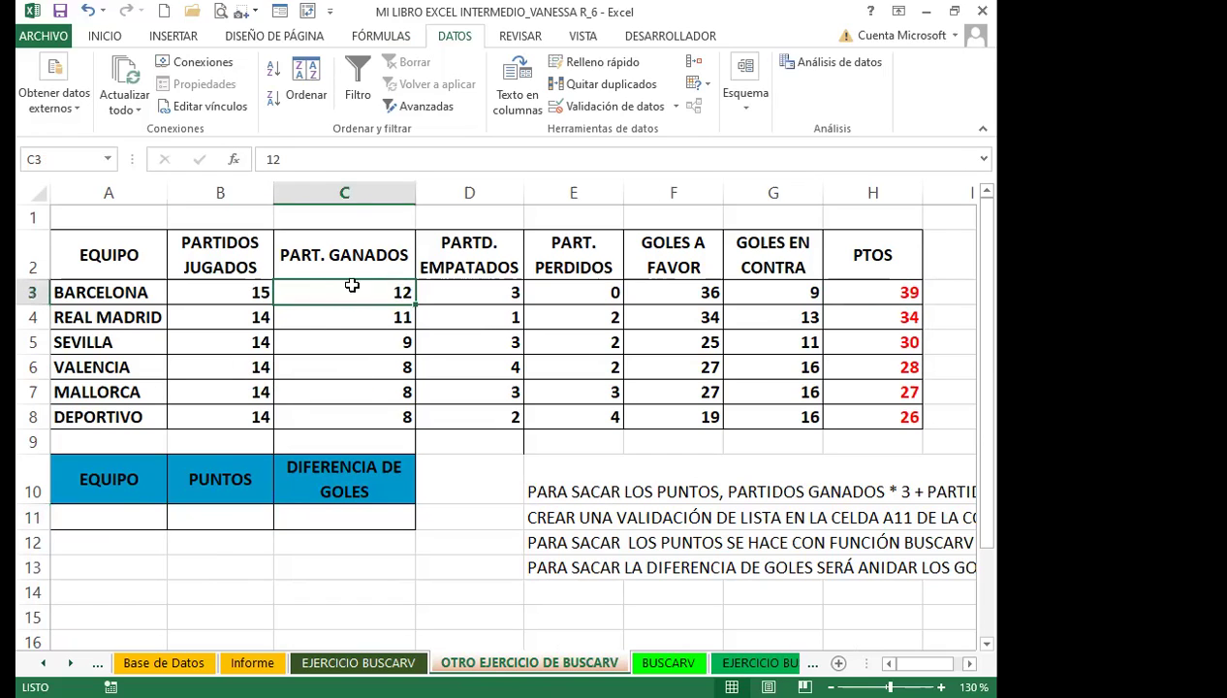
left_click(297, 159)
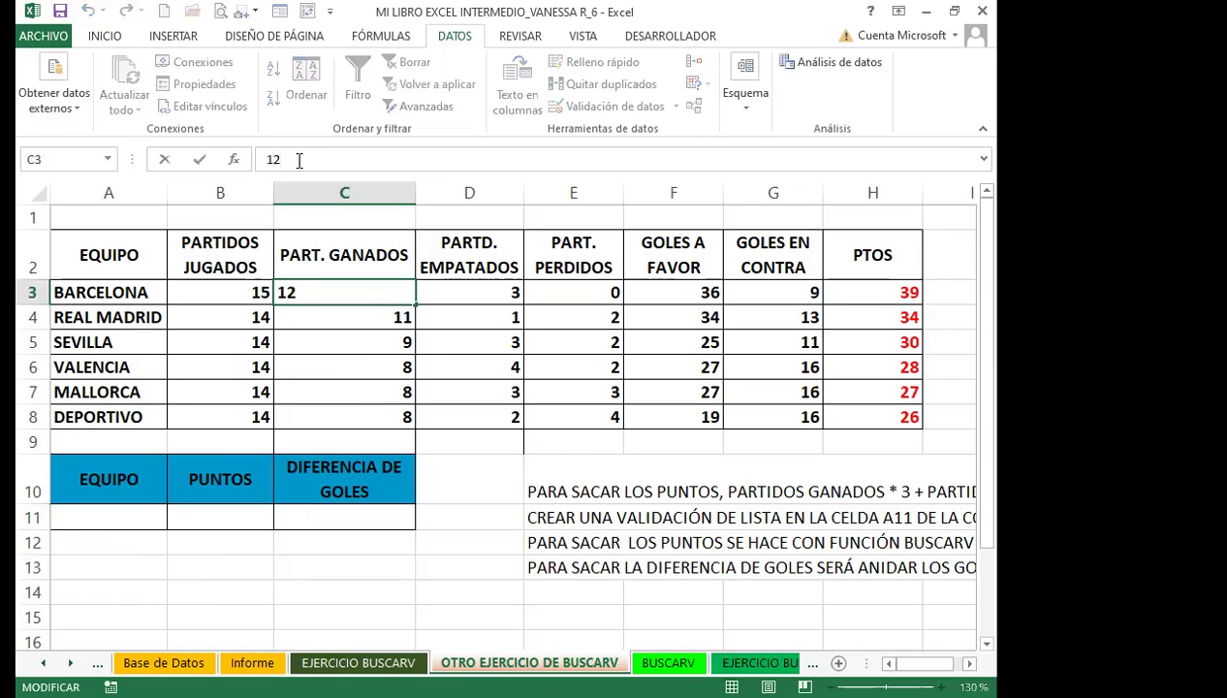
left_click(872, 284)
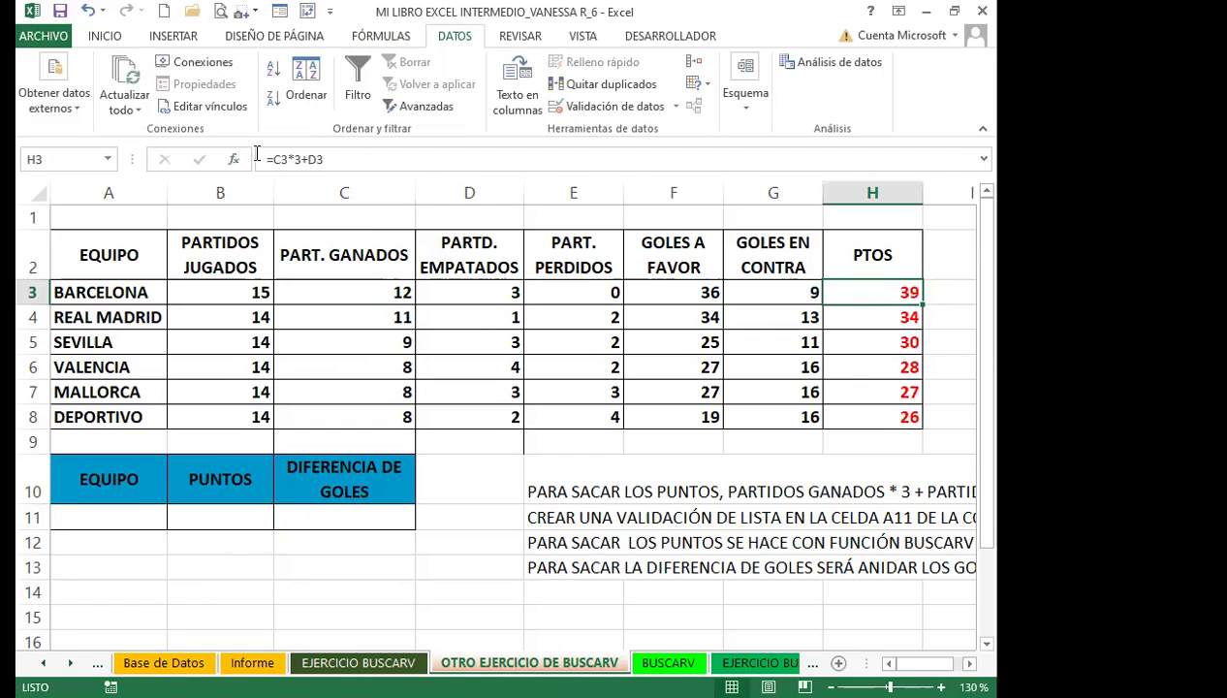
left_click(349, 159)
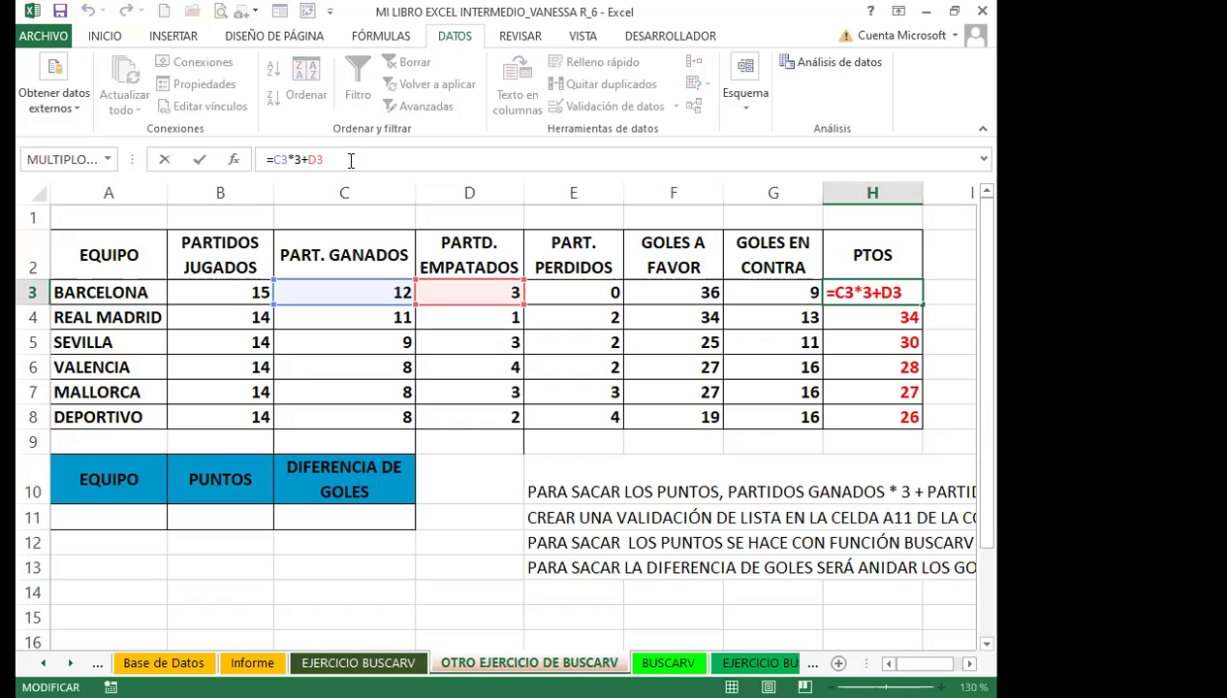
key("Return")
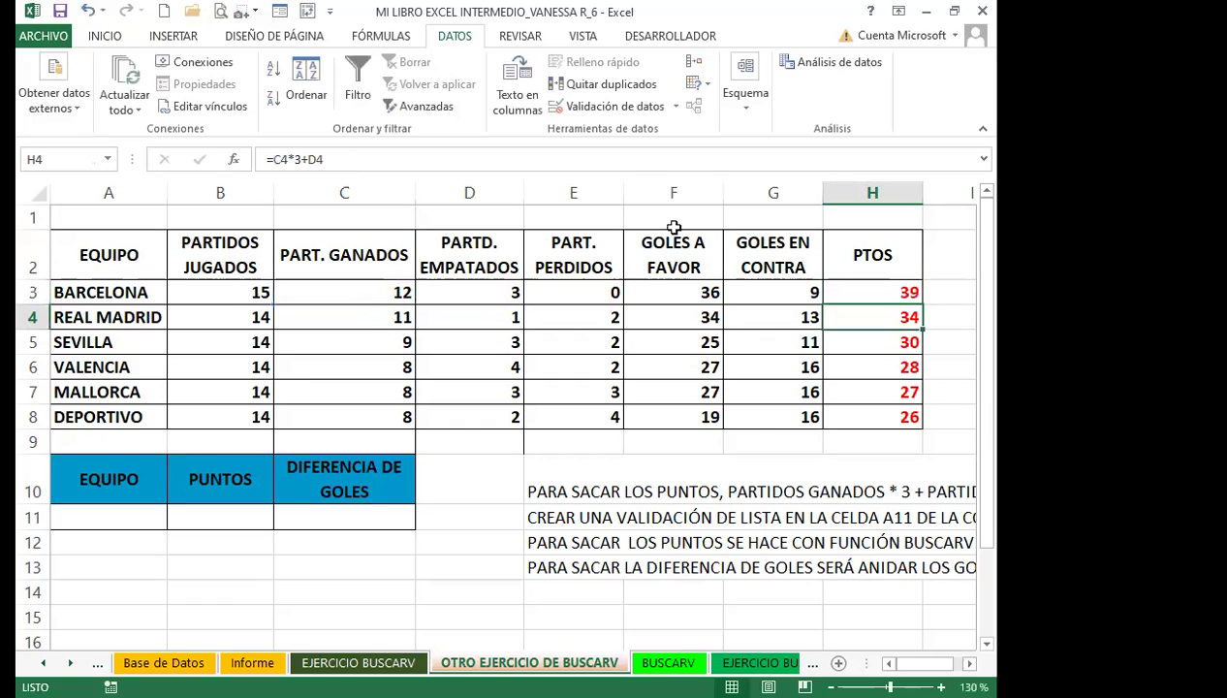
left_click(861, 291)
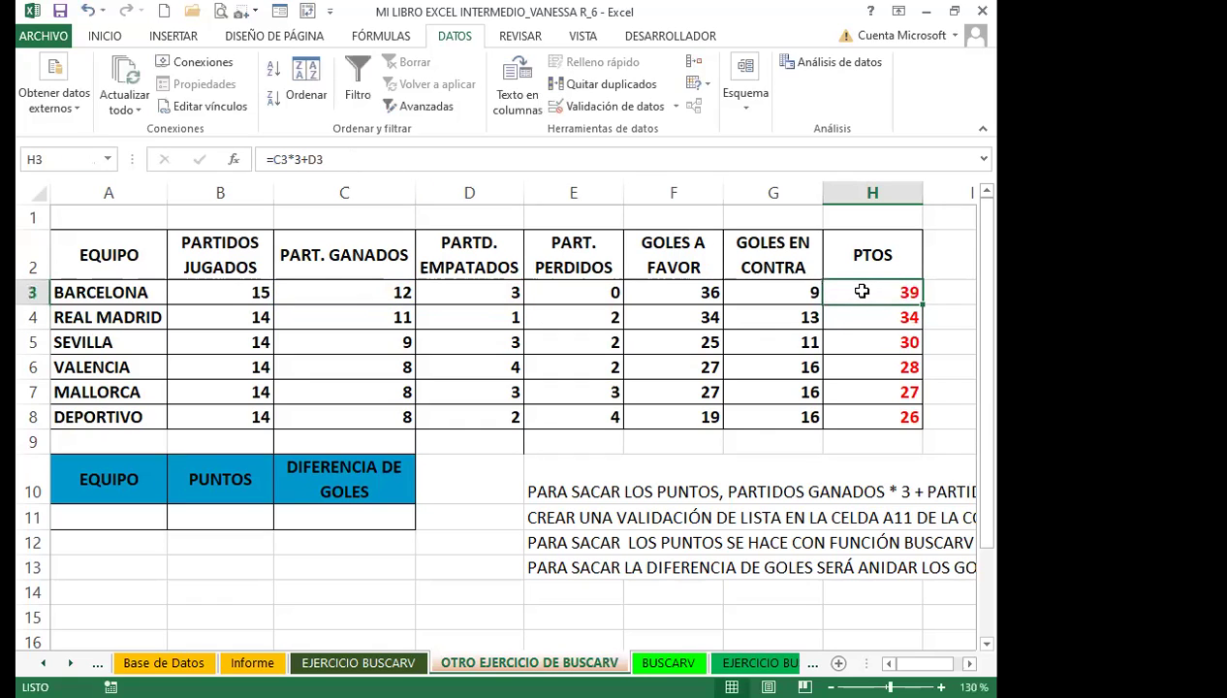
Enter the formula =BUSCARV(A11;A2:H8;8;0) in the PUNTOS cell B11 to look up the chosen team's points.
left_click(233, 519)
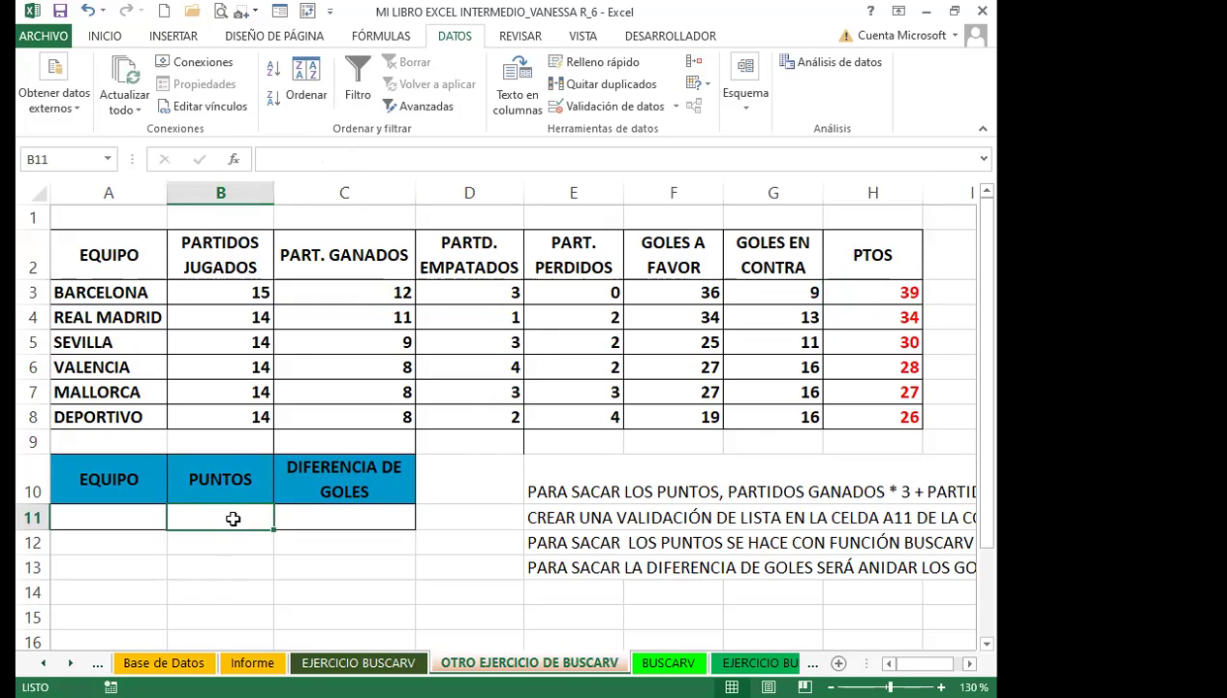
type("=")
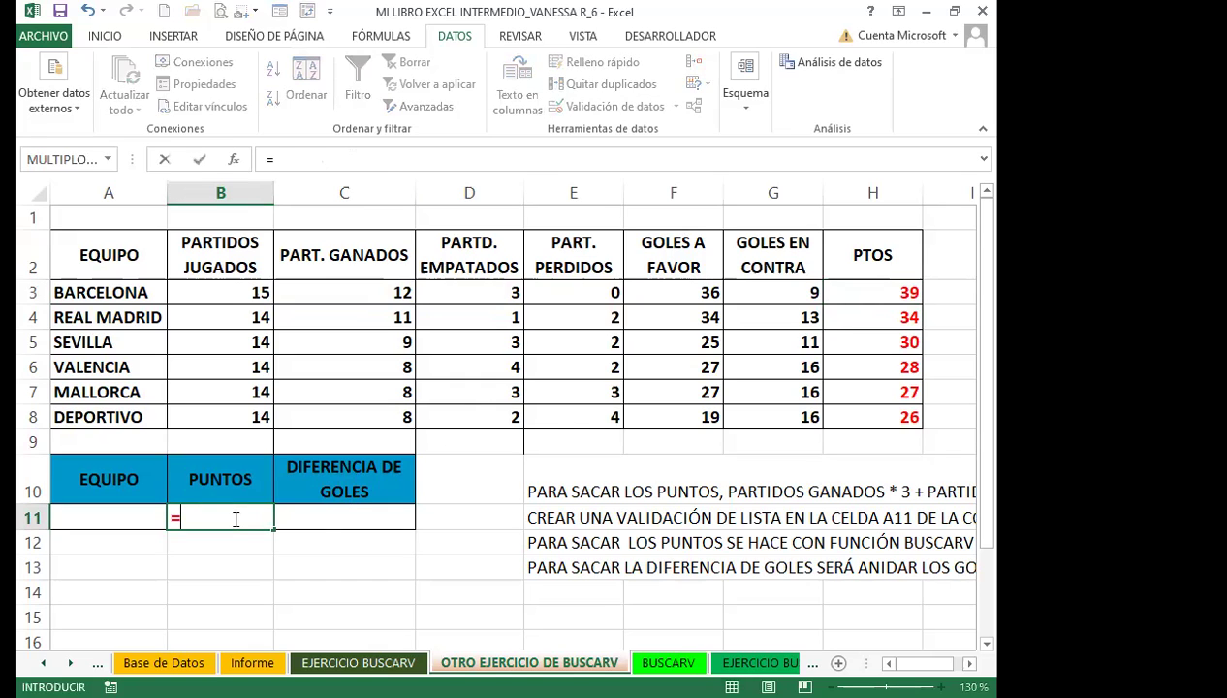
type("BUSC")
left_click(225, 575)
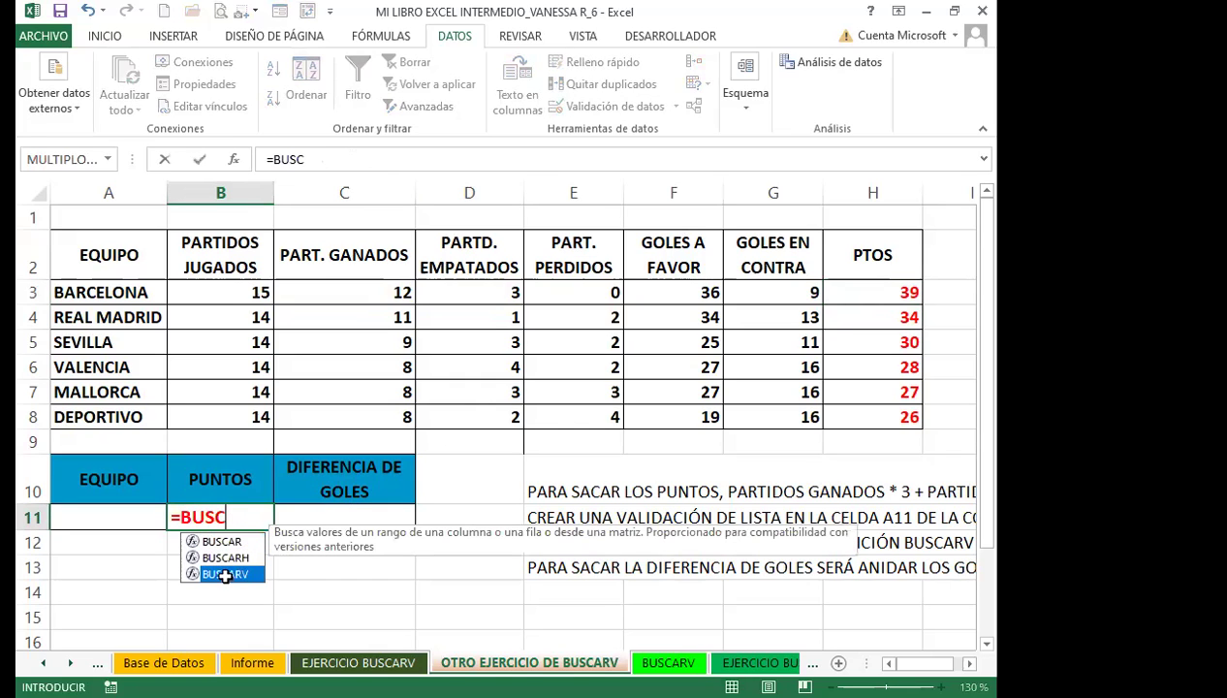
double_click(225, 574)
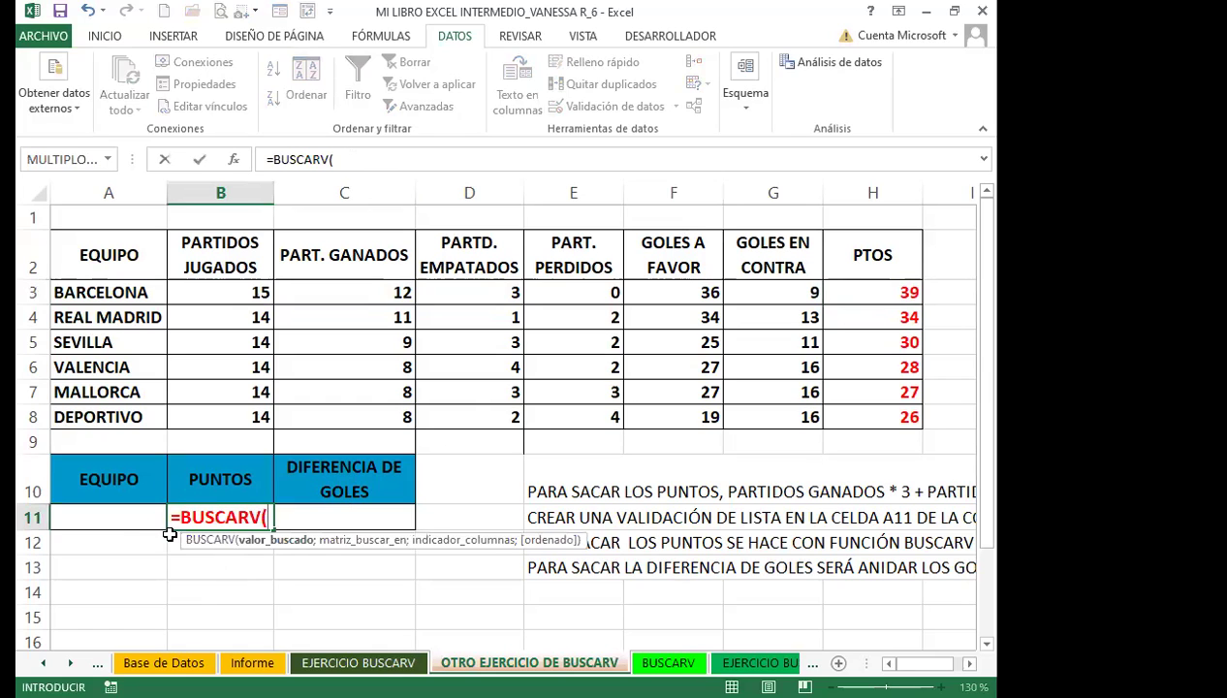
left_click(121, 520)
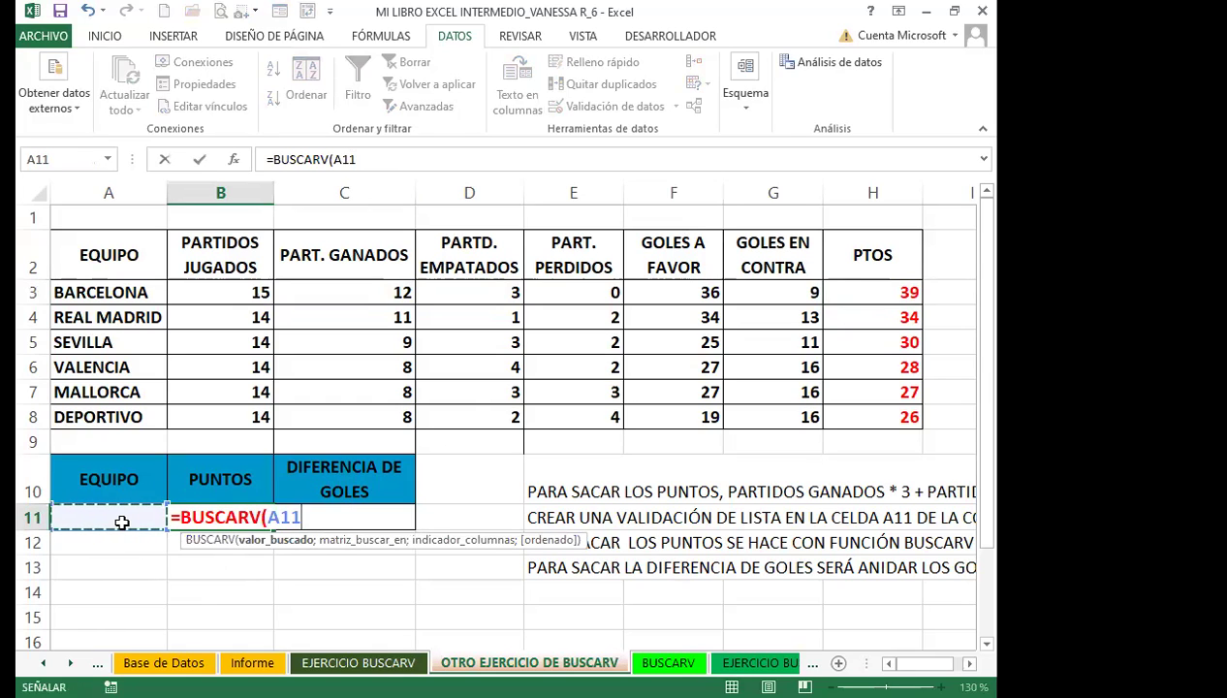
type(";")
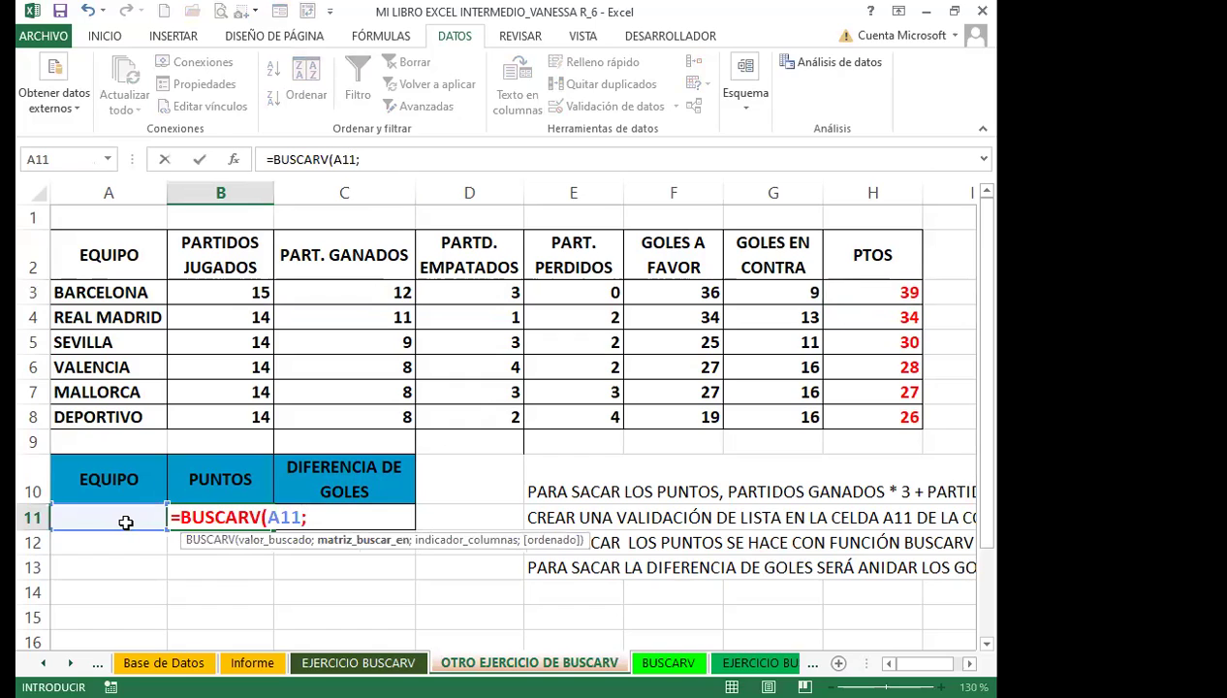
left_click(86, 257)
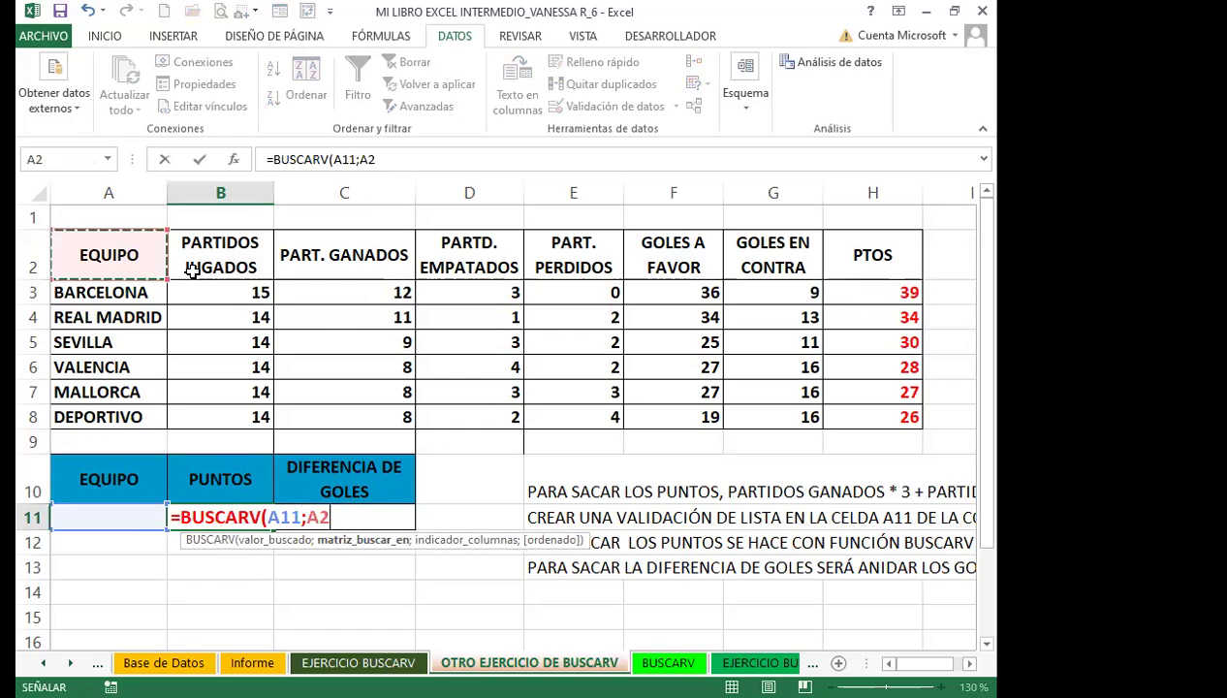
left_click(866, 420, "shift")
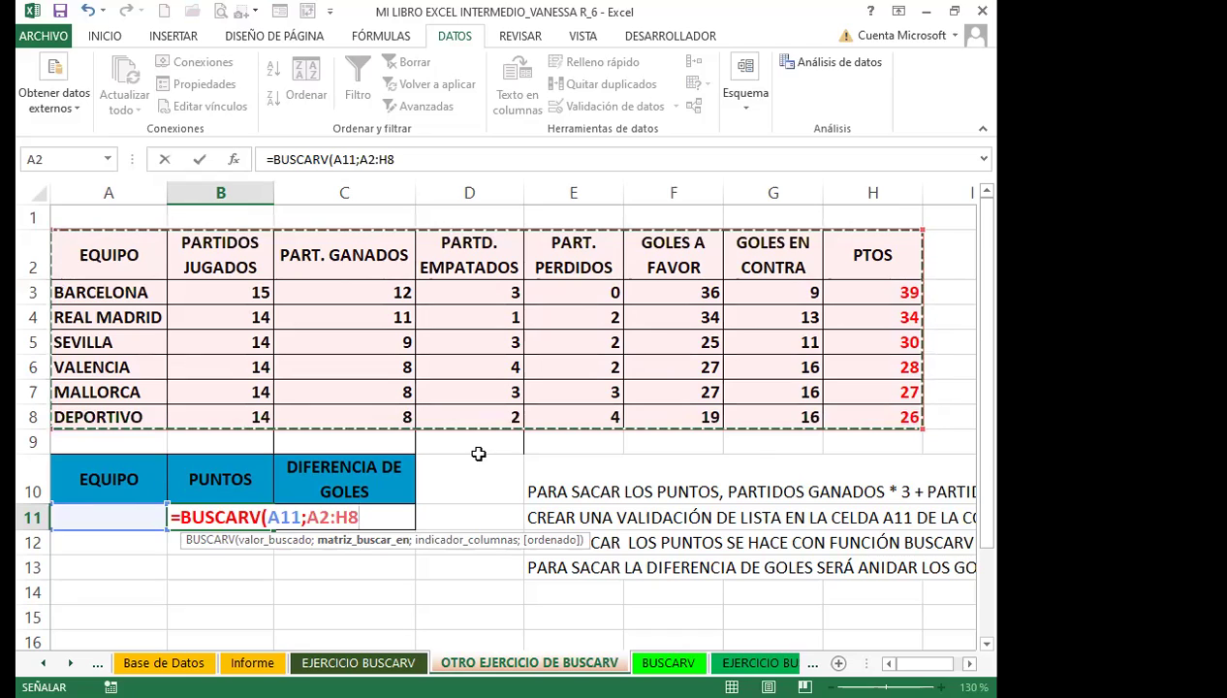
type(";")
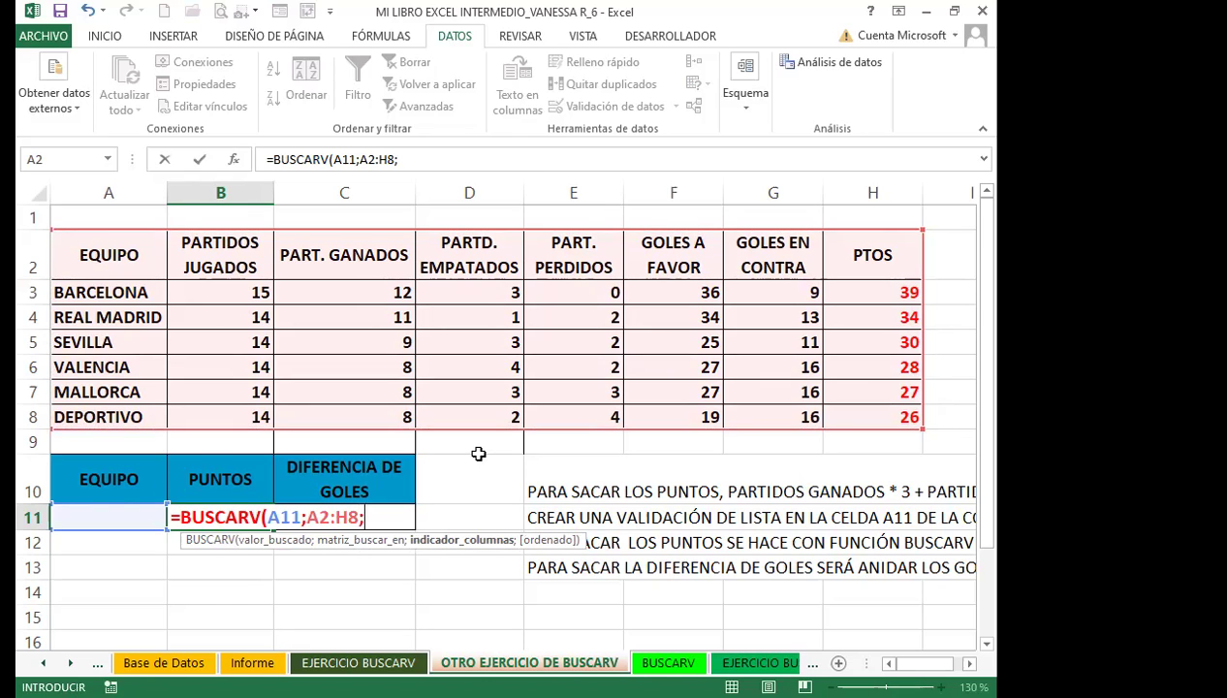
type("8;")
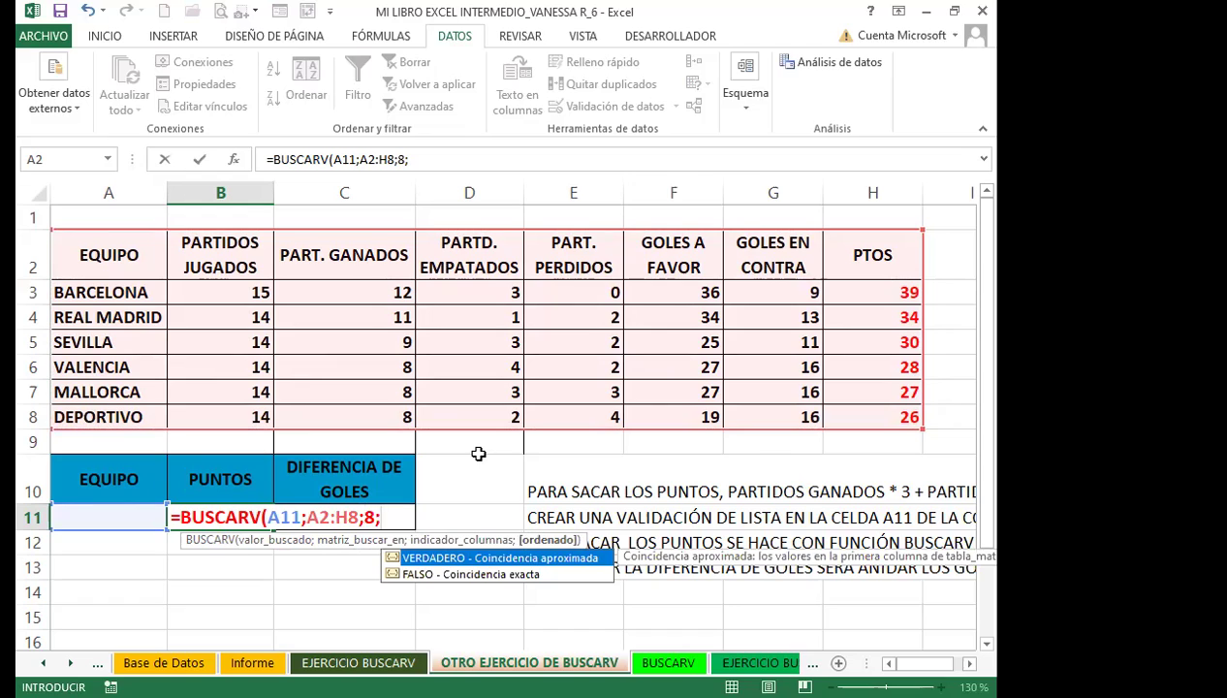
type("0)")
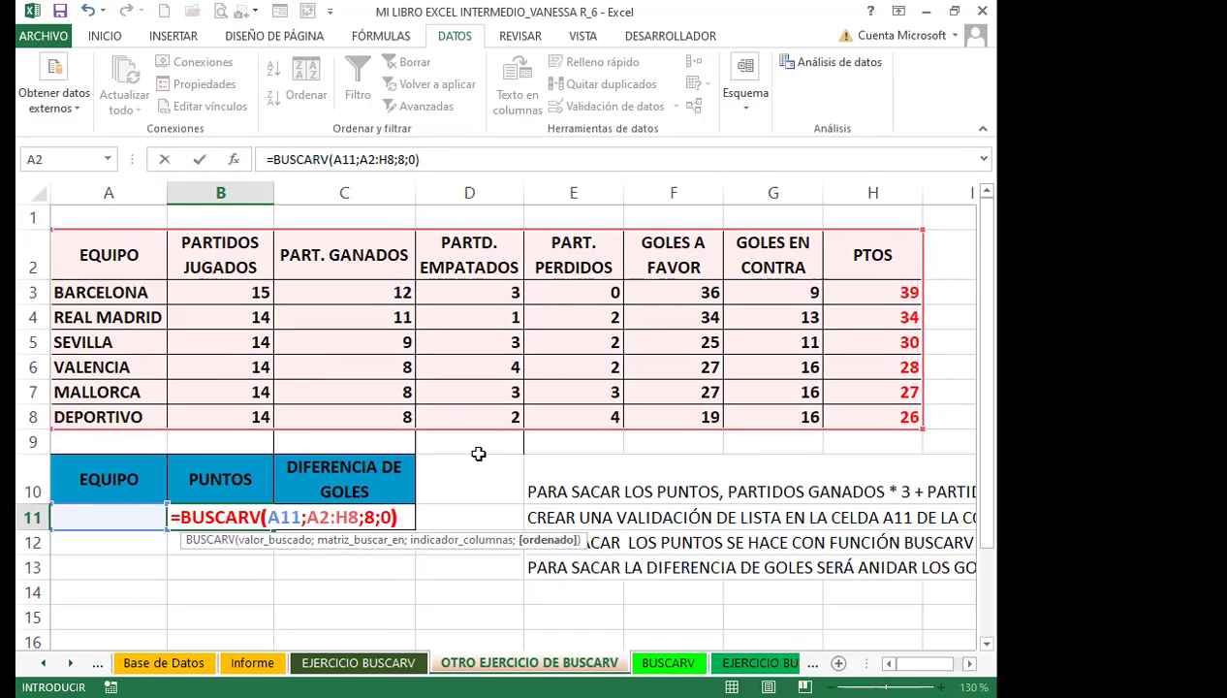
key("Return")
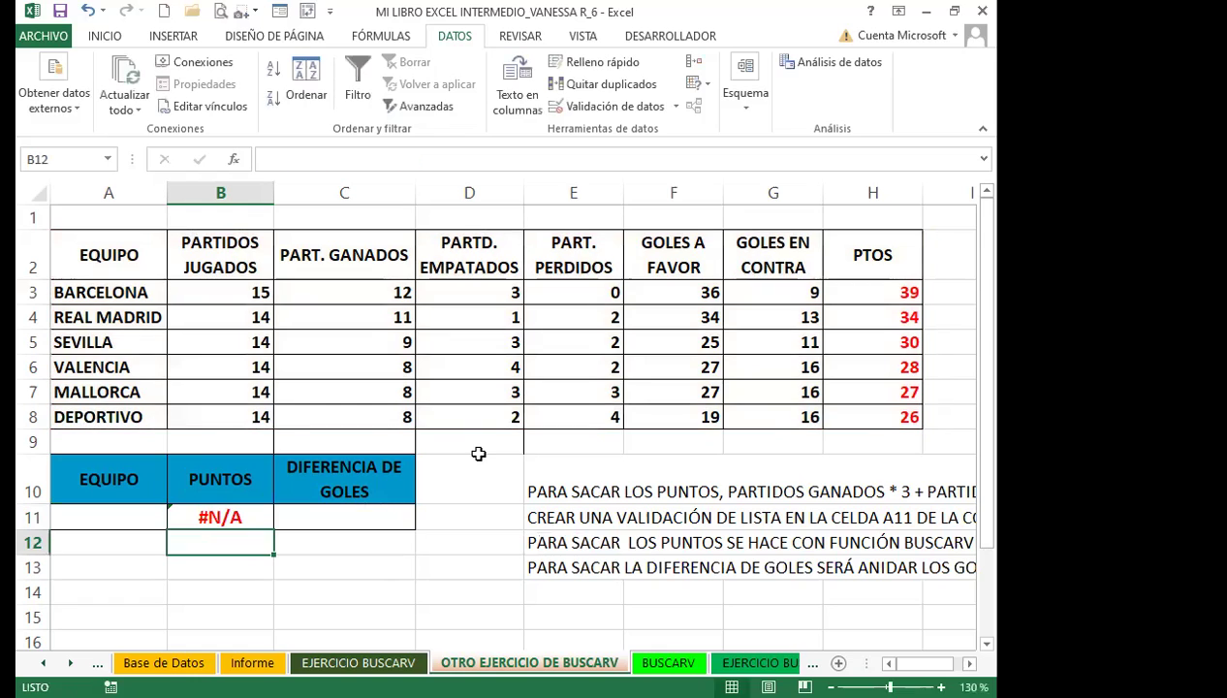
Test the points lookup by choosing REAL MADRID and DEPORTIVO in A11, checking each against its row in the table.
left_click(123, 520)
left_click(176, 523)
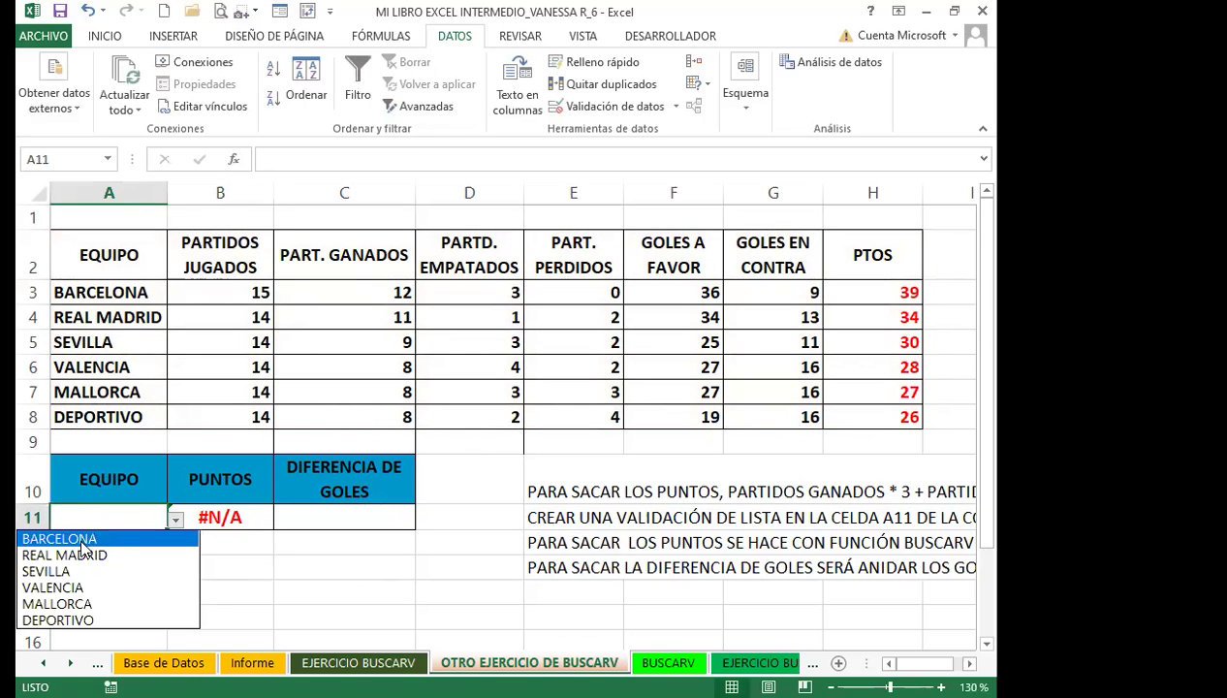
key("Escape")
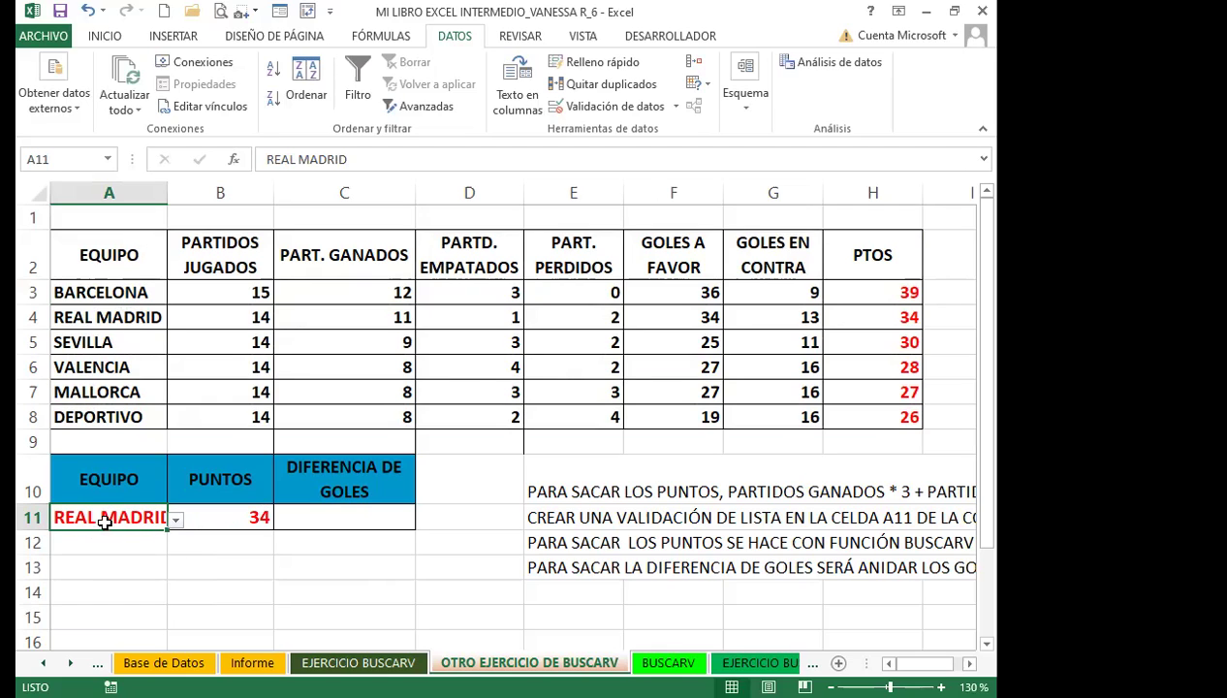
left_click(30, 317)
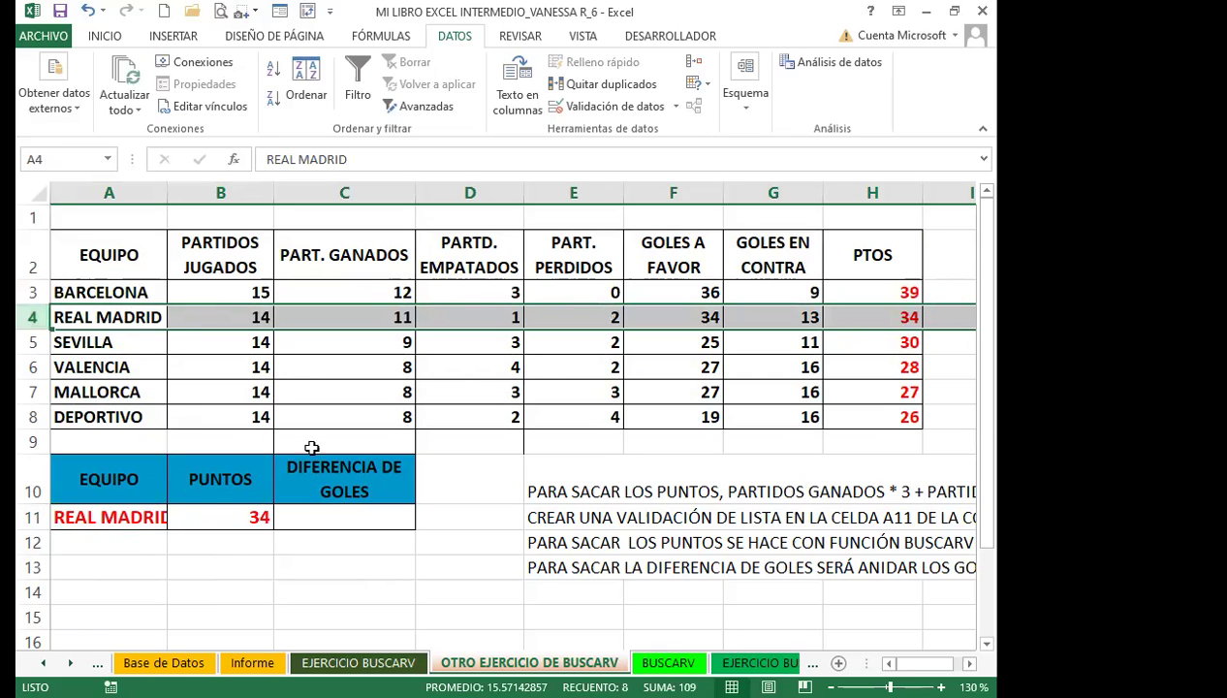
left_click(140, 520)
left_click(170, 521)
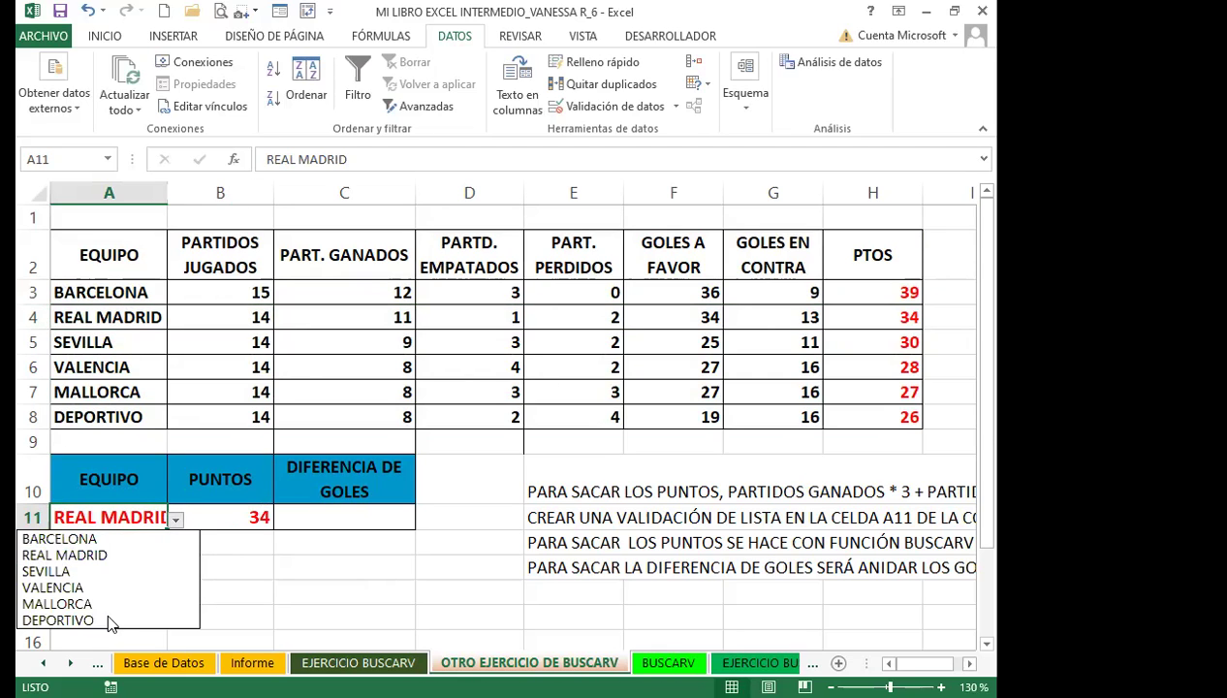
left_click(72, 621)
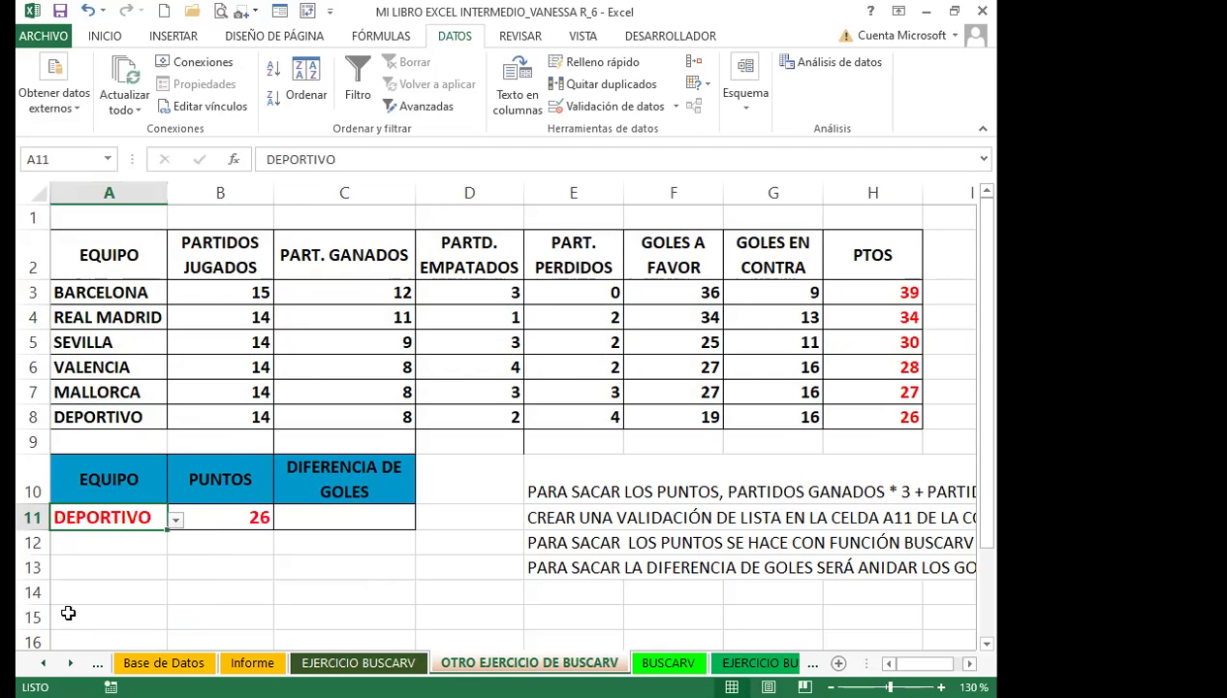
left_click(32, 417)
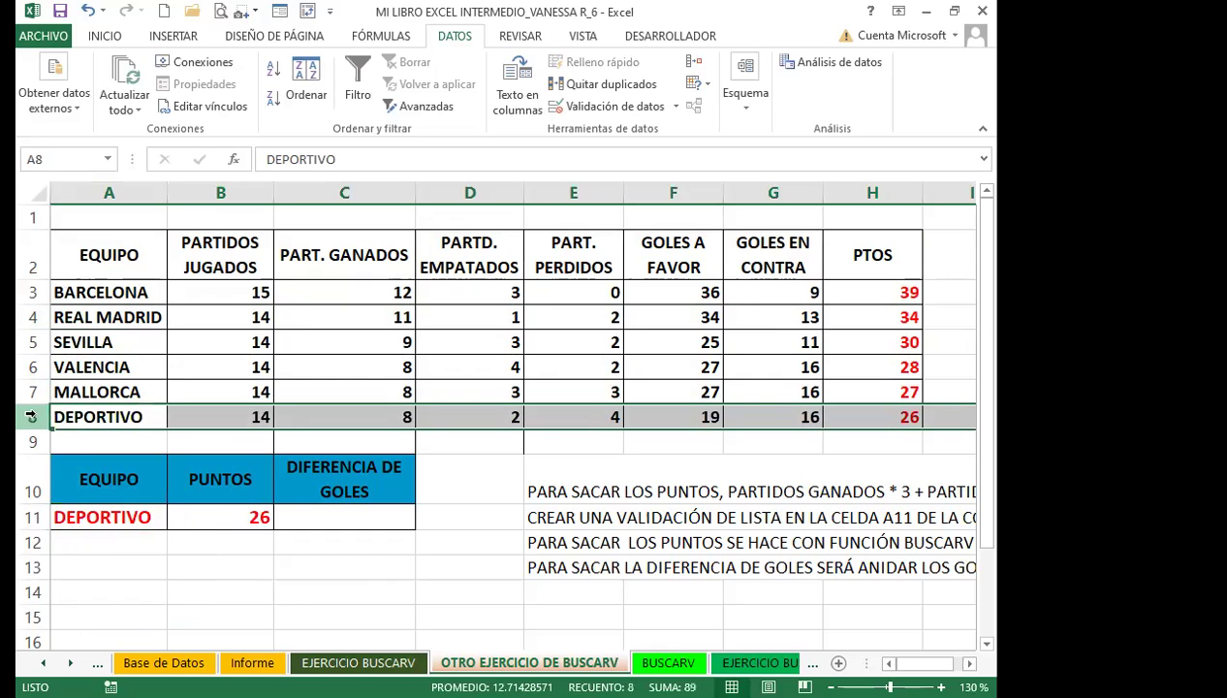
Choose BARCELONA from the team list in A11 to test the points lookup again.
left_click(143, 518)
left_click(184, 522)
left_click(124, 514)
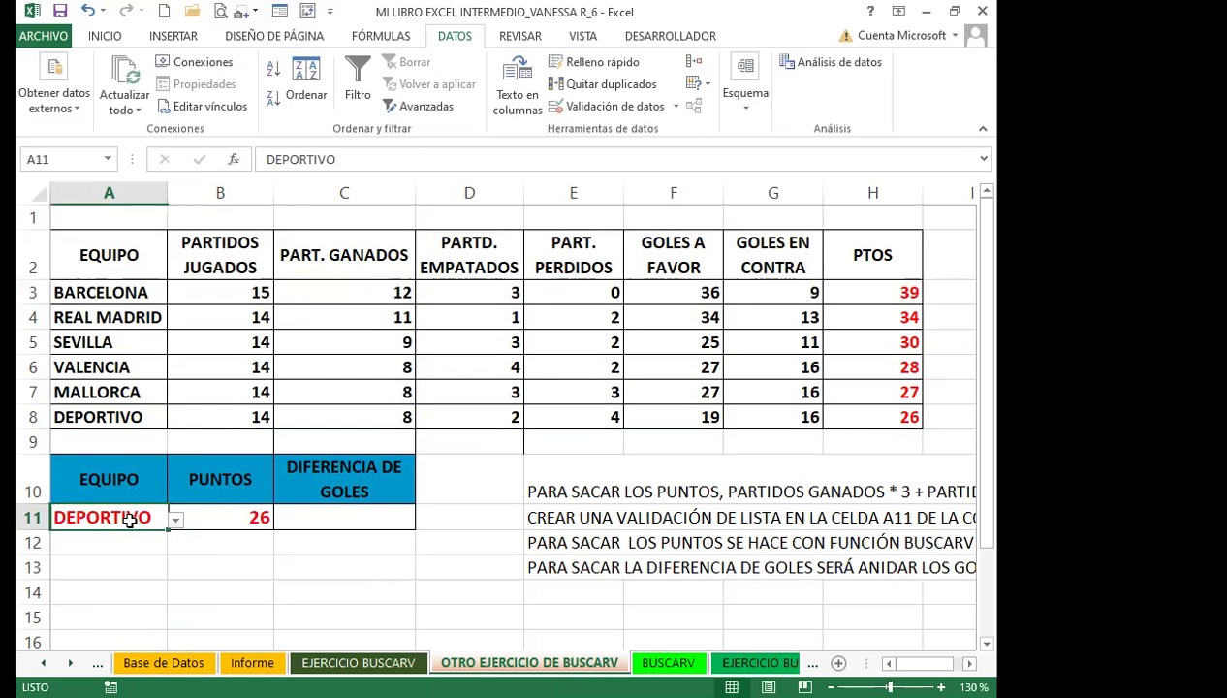
left_click(177, 520)
left_click(91, 537)
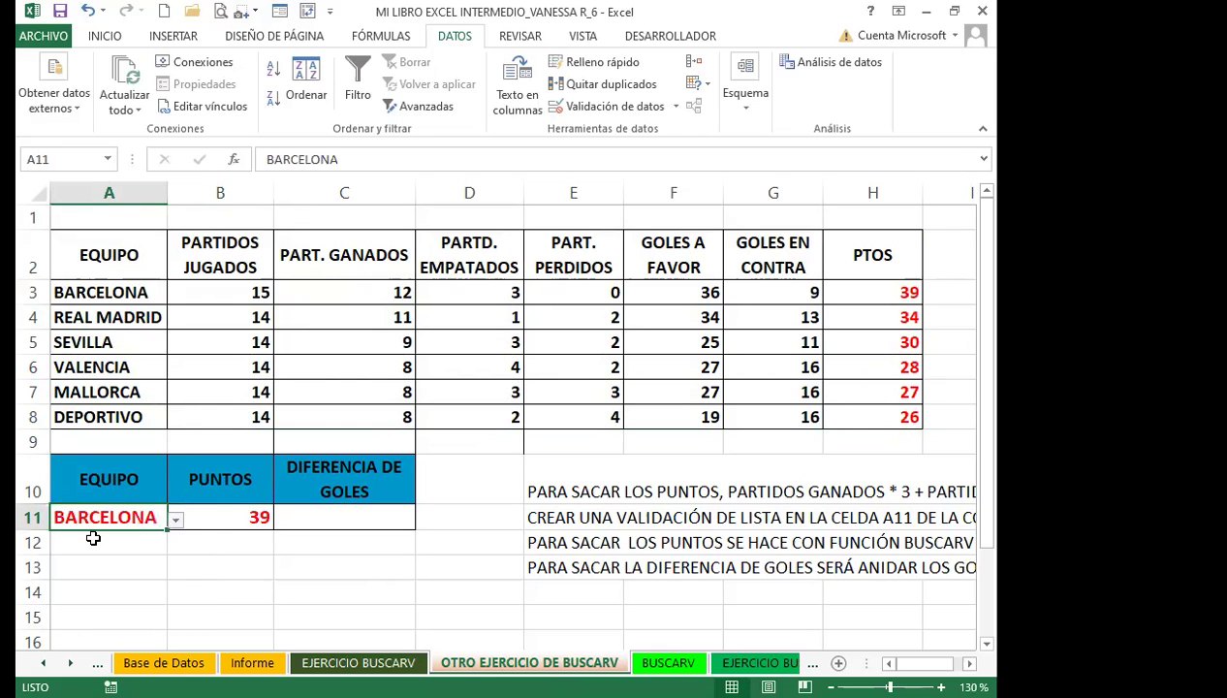
Choose SEVILLA as the team in A11 and check the PUNTOS lookup in B11 against row 5.
left_click(174, 520)
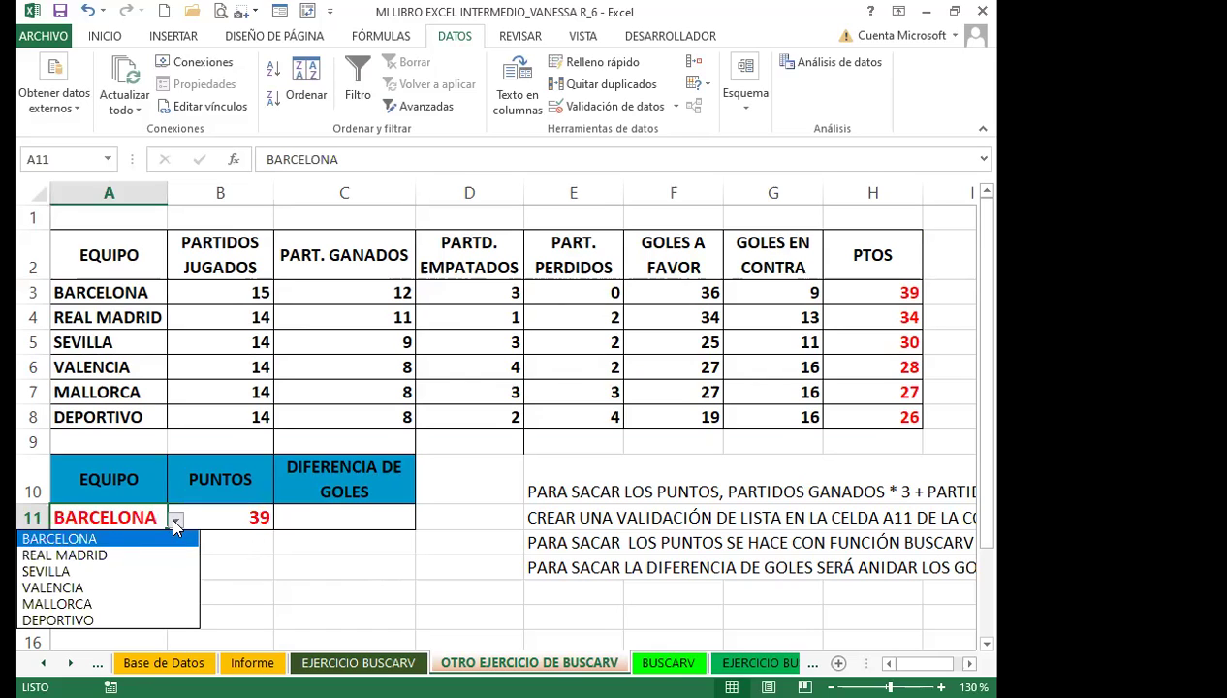
left_click(64, 572)
left_click(29, 343)
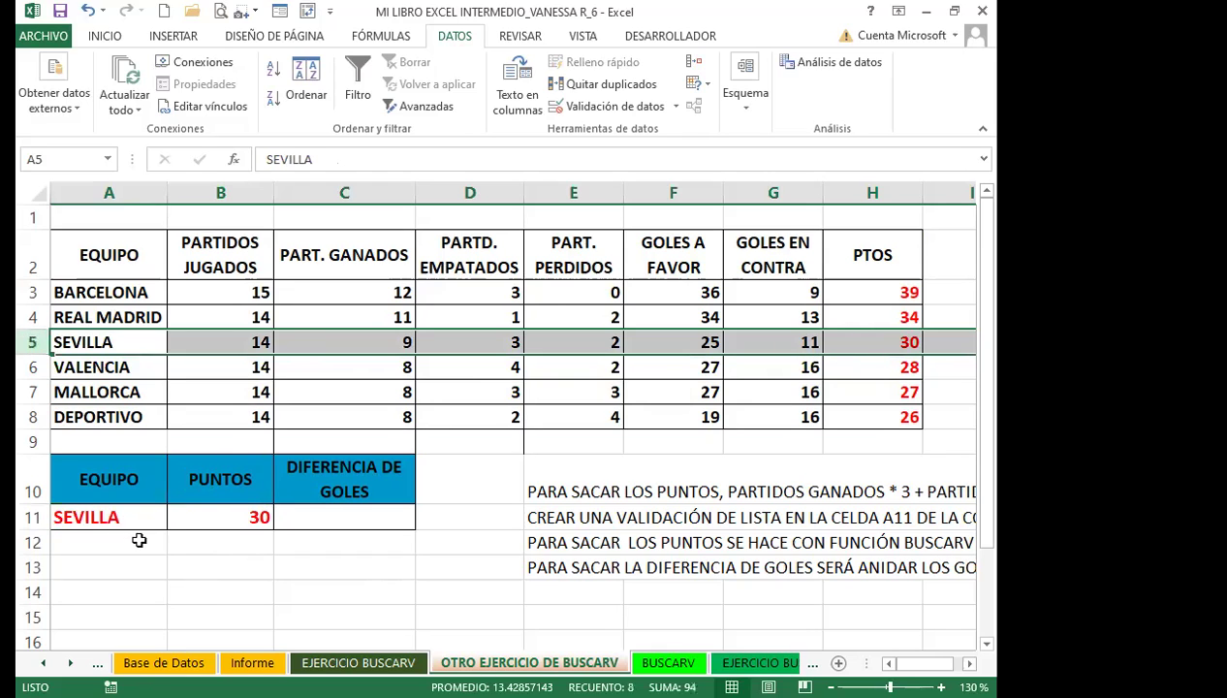
left_click(221, 523)
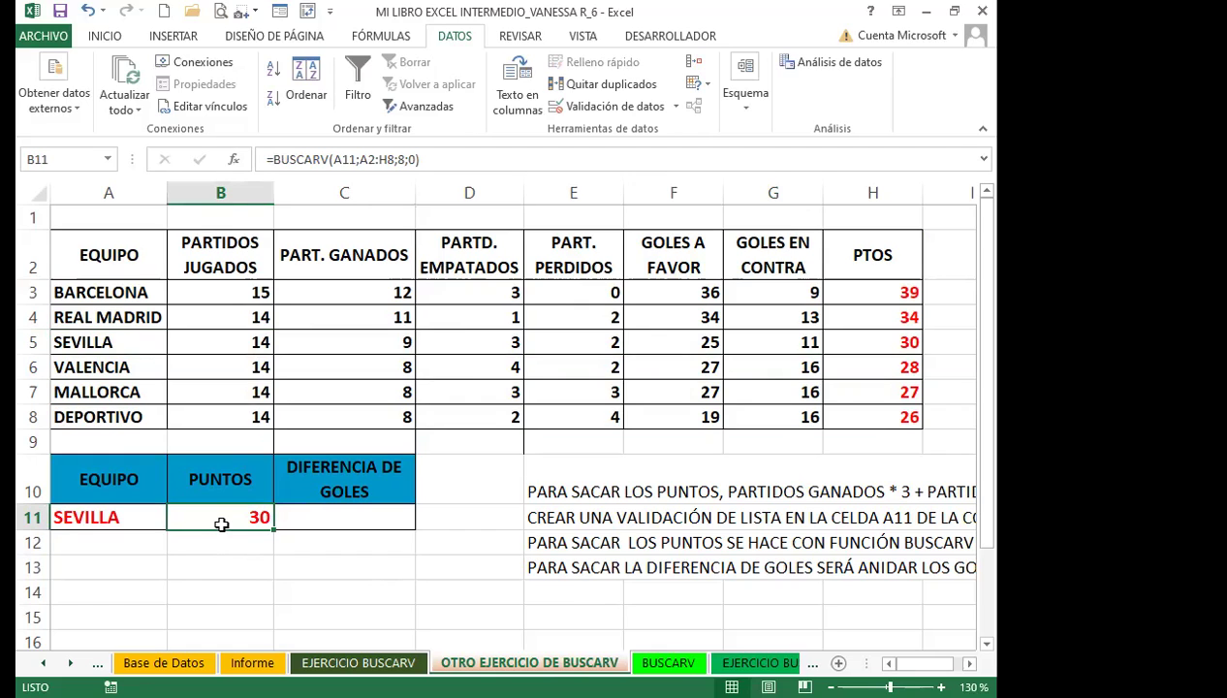
Begin the goal difference formula in C11 with =BUSCARV(A11;A2:H8;6;0) to look up the team's goals in favour.
left_click(322, 518)
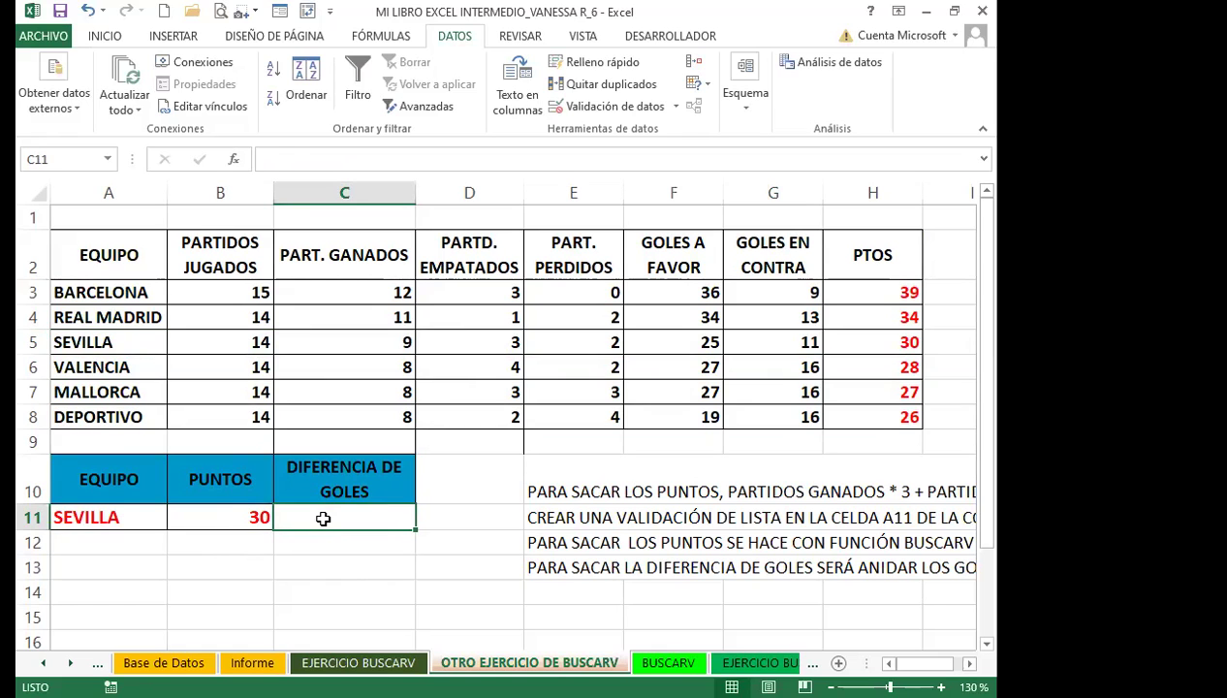
type("=")
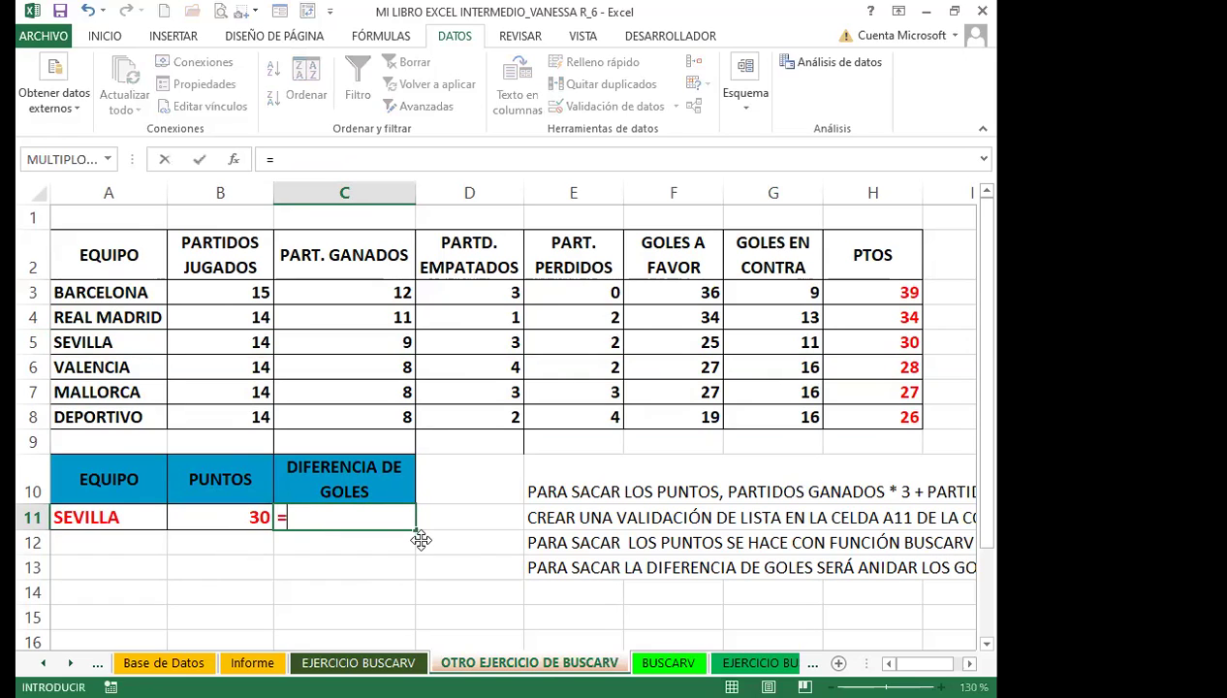
type("BUSCAR")
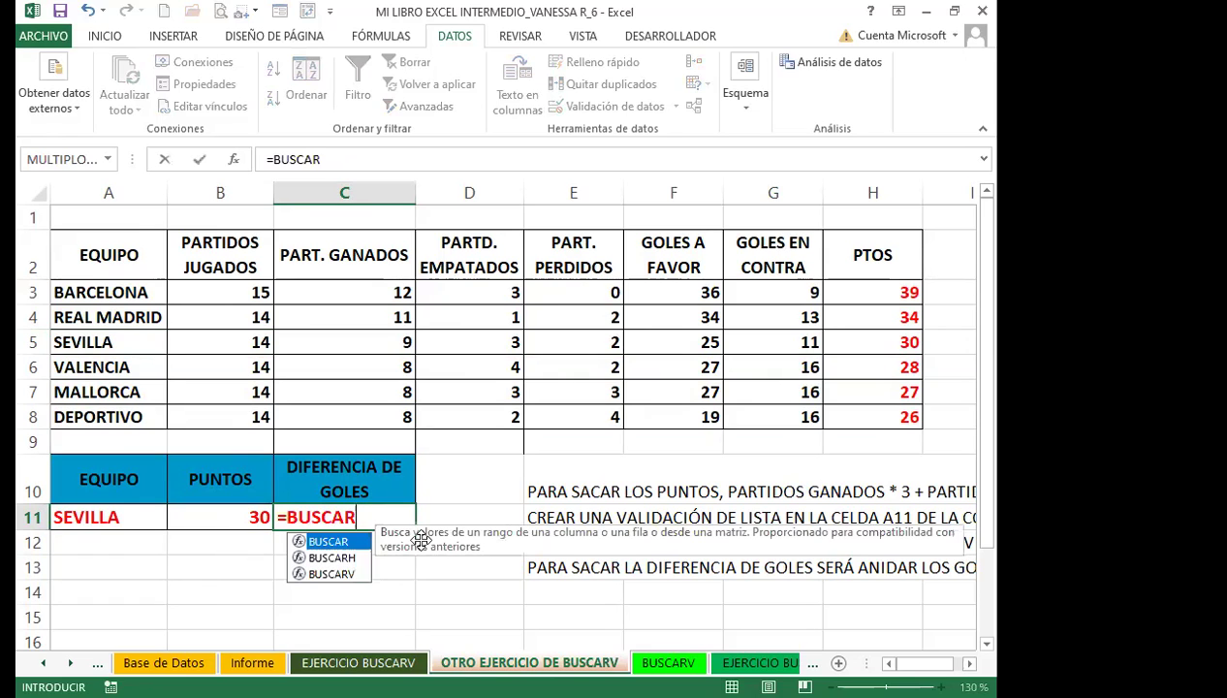
left_click(335, 576)
double_click(336, 576)
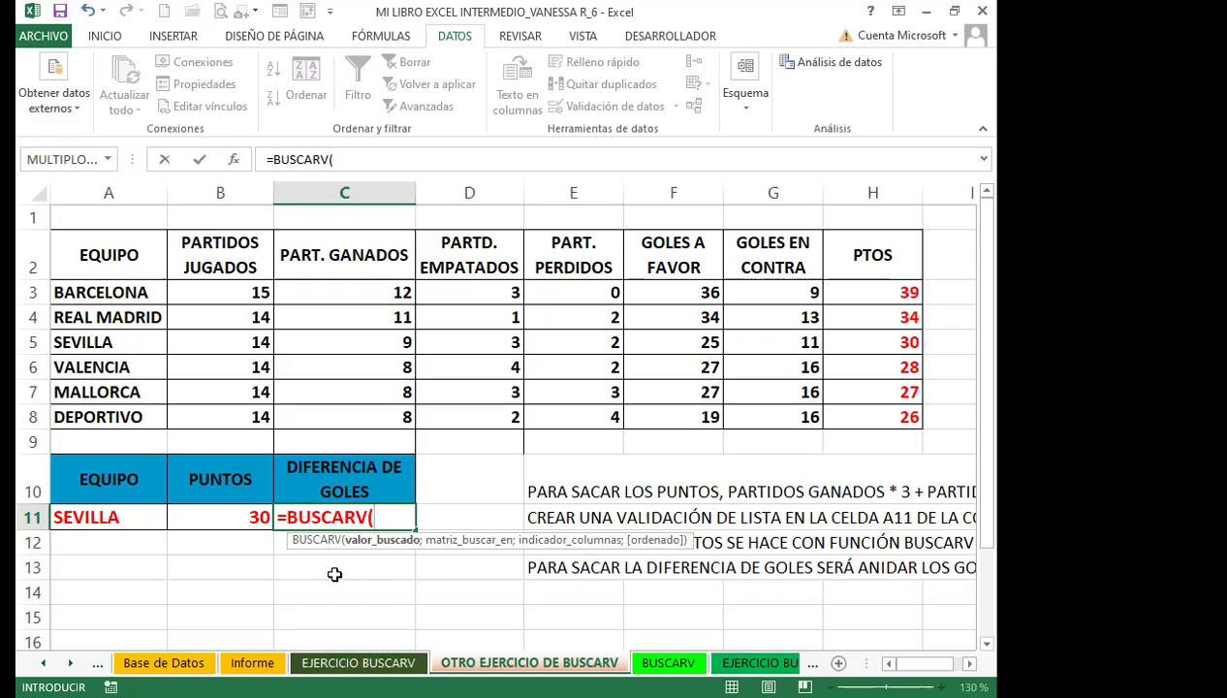
left_click(117, 520)
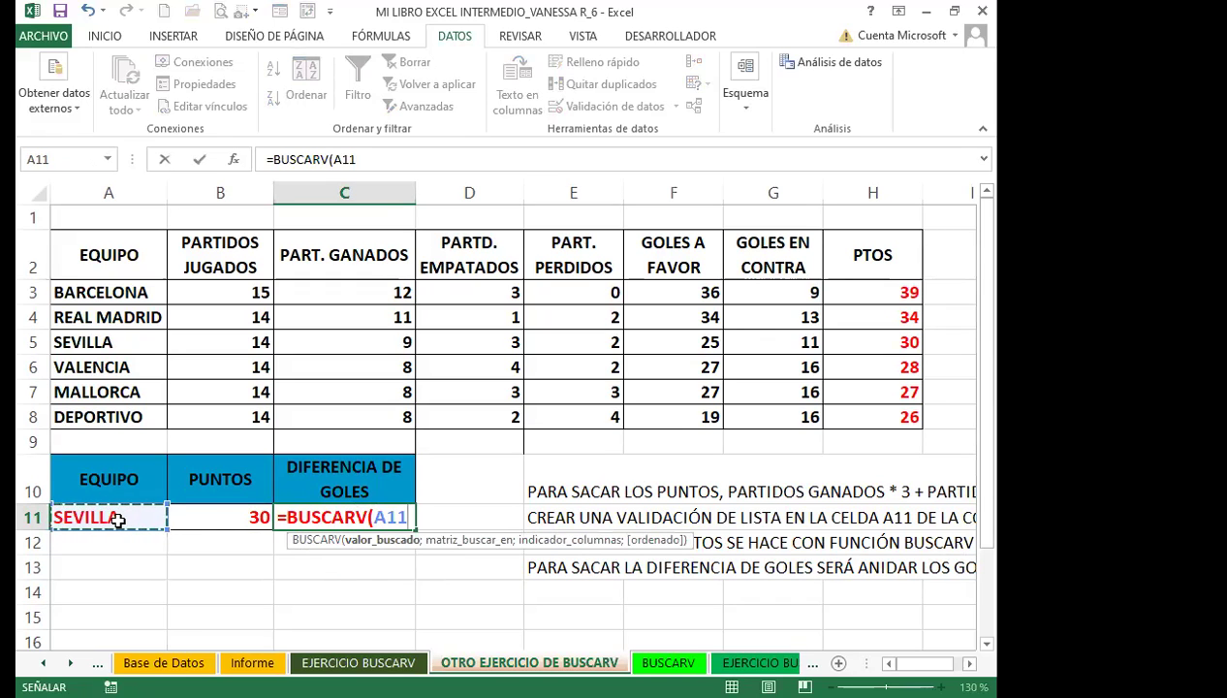
type(";")
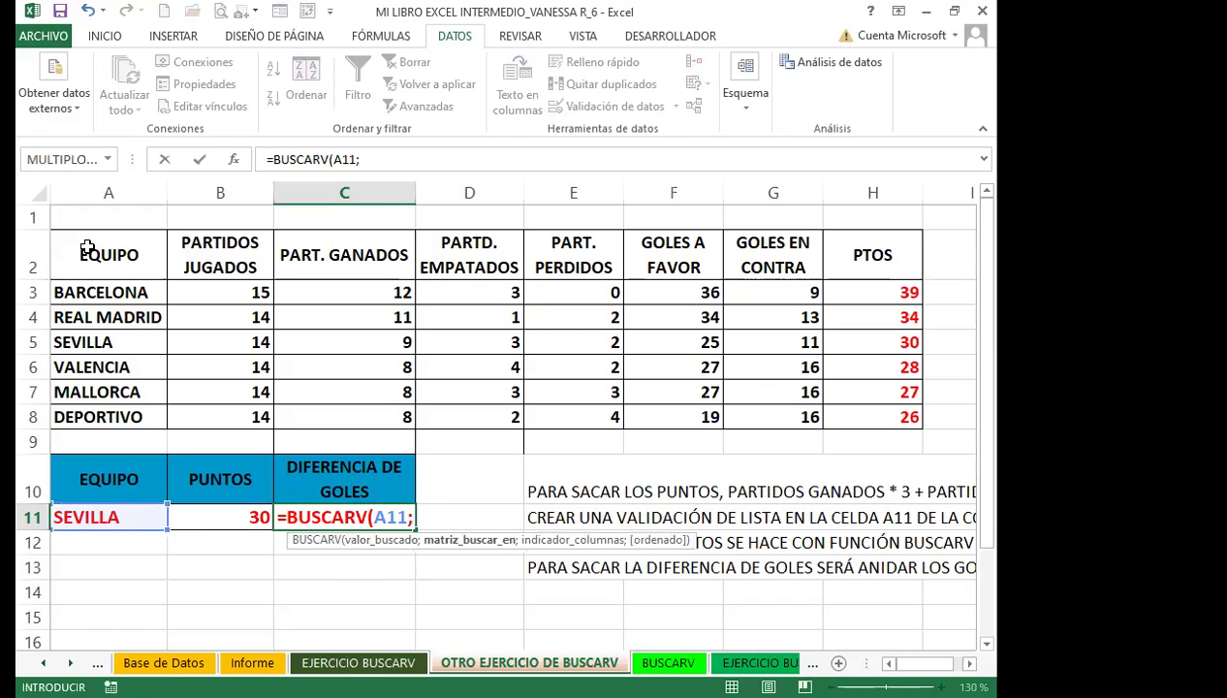
left_click(87, 245)
left_click(869, 422, "shift")
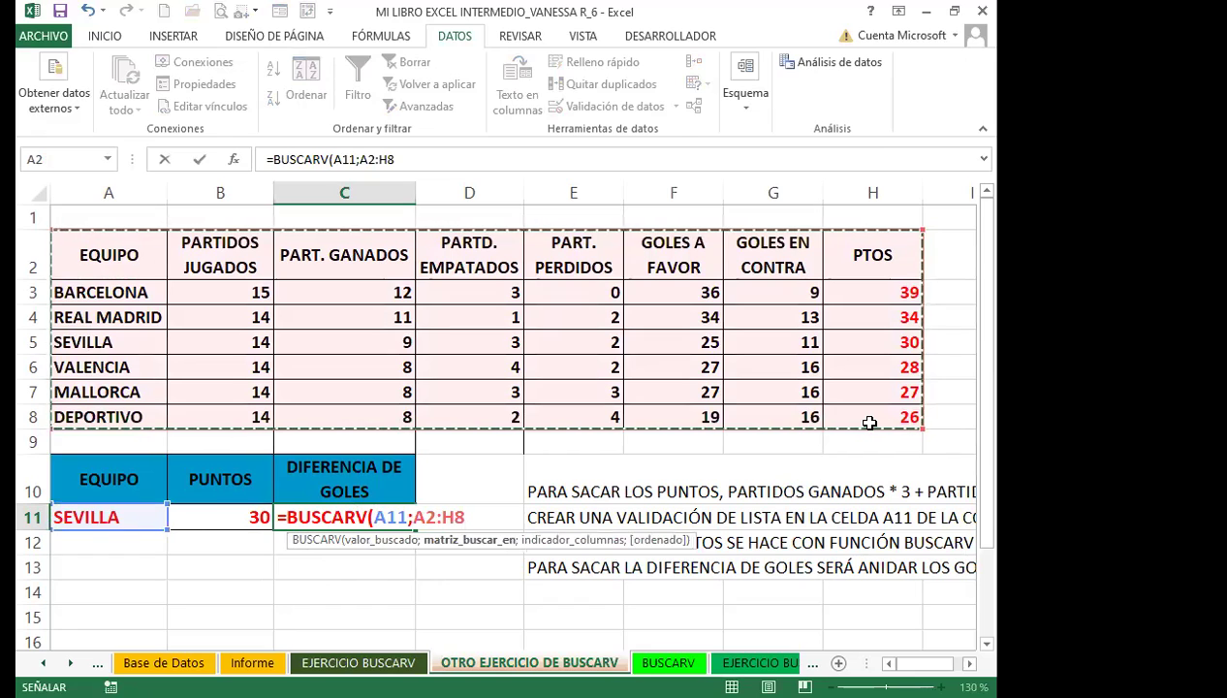
type(";")
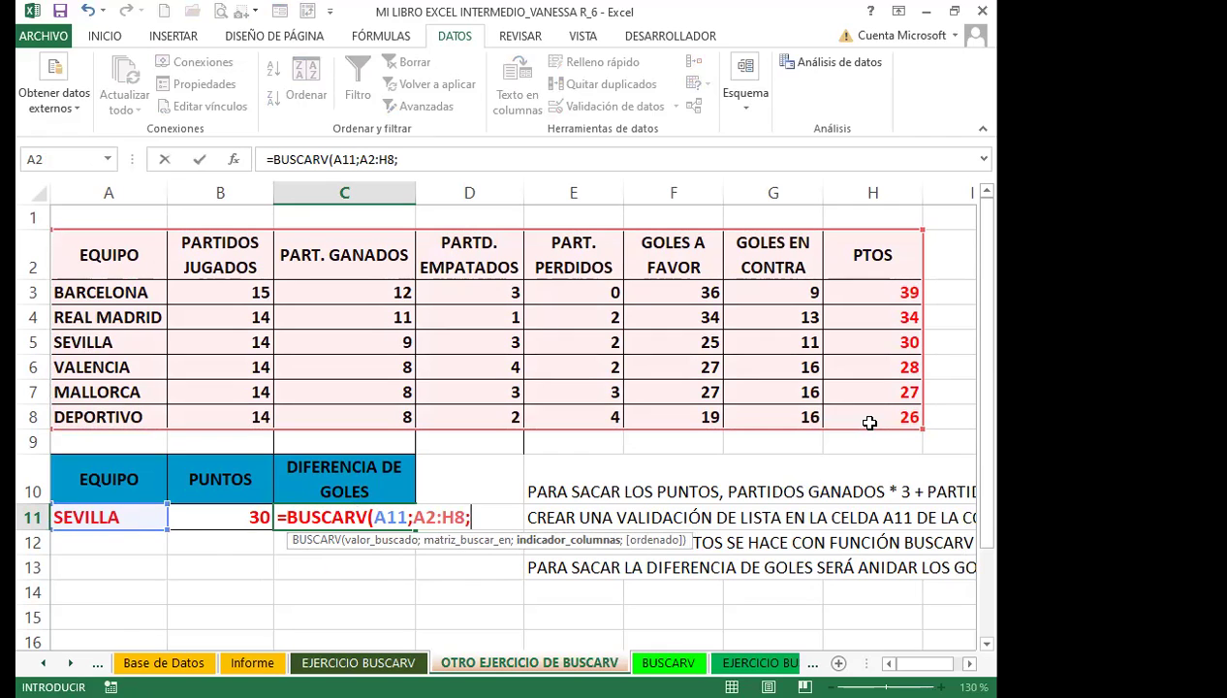
type("6;0")
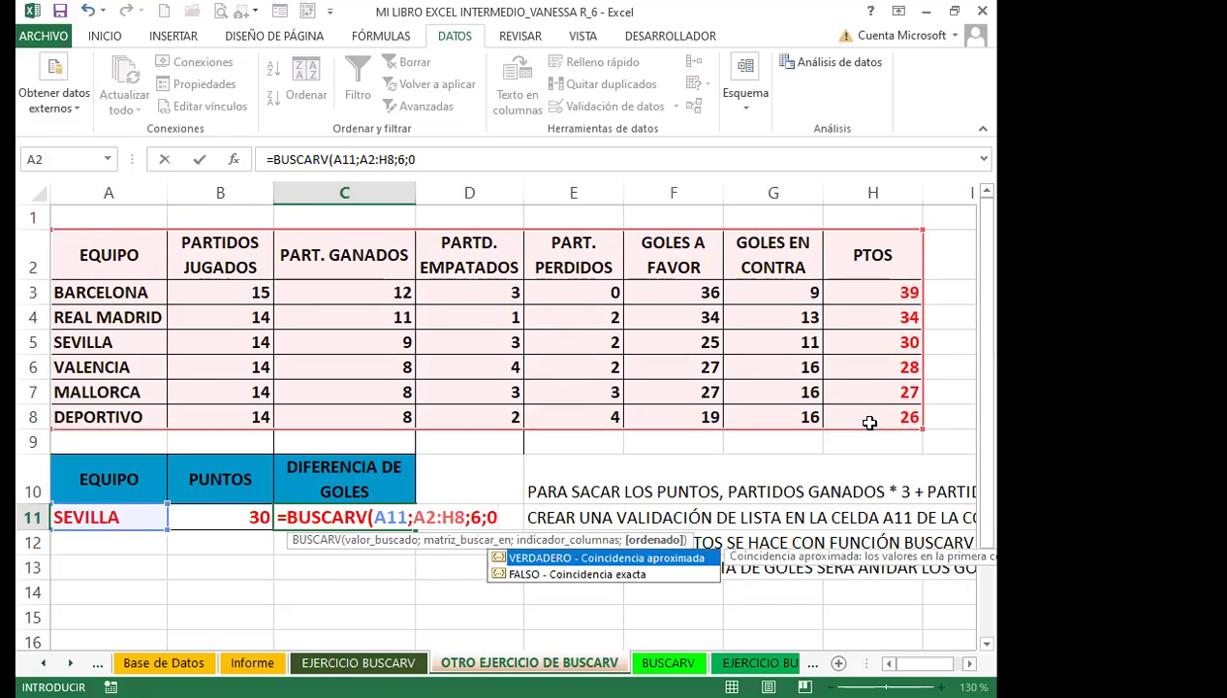
type(")")
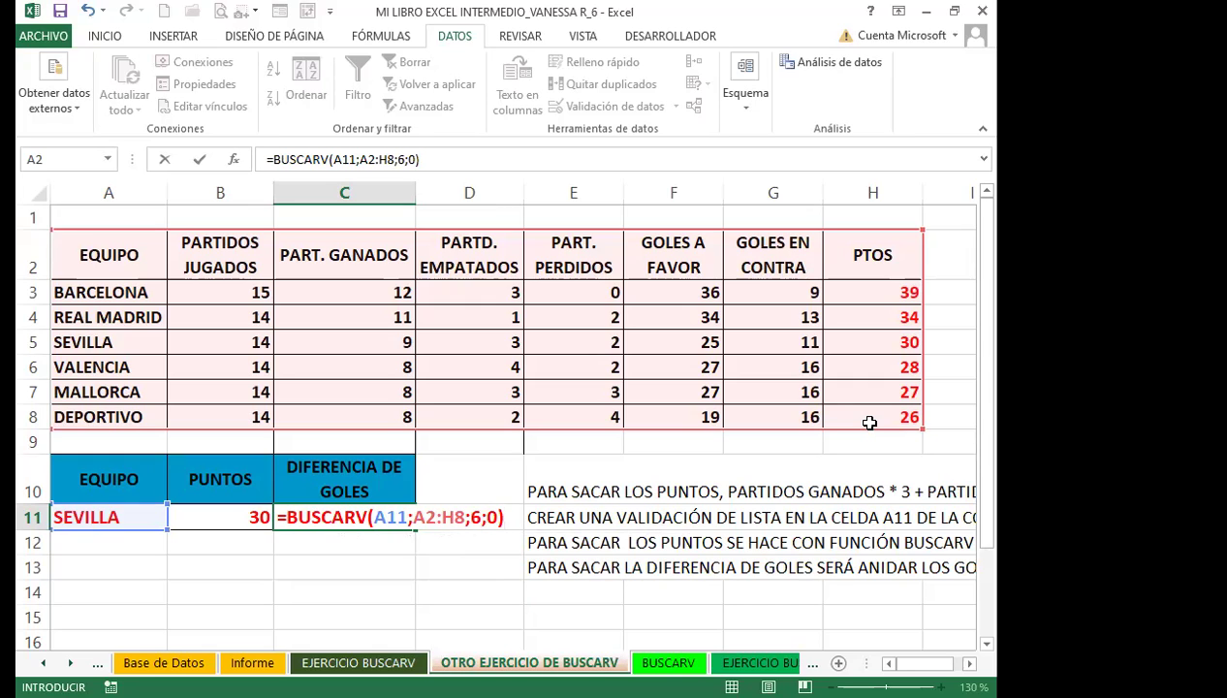
Subtract a second lookup, BUSCARV(A11;A2:H8;7;0), for the goals against and enter the completed formula in C11.
type("-B")
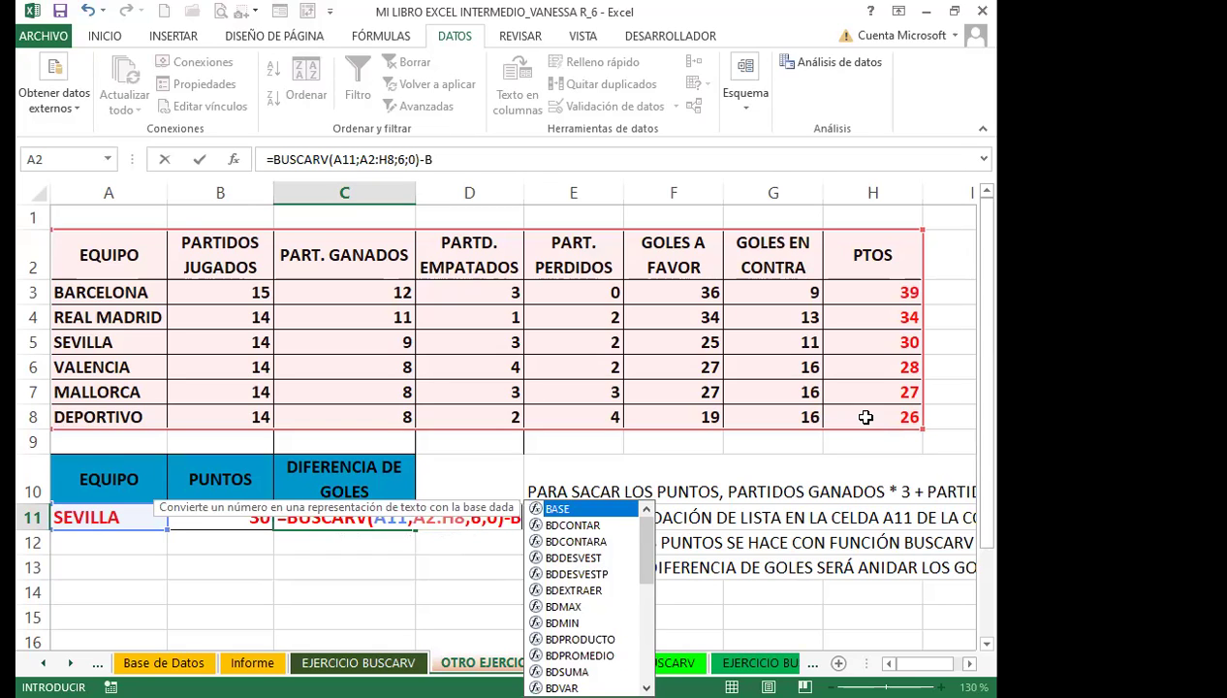
type("US")
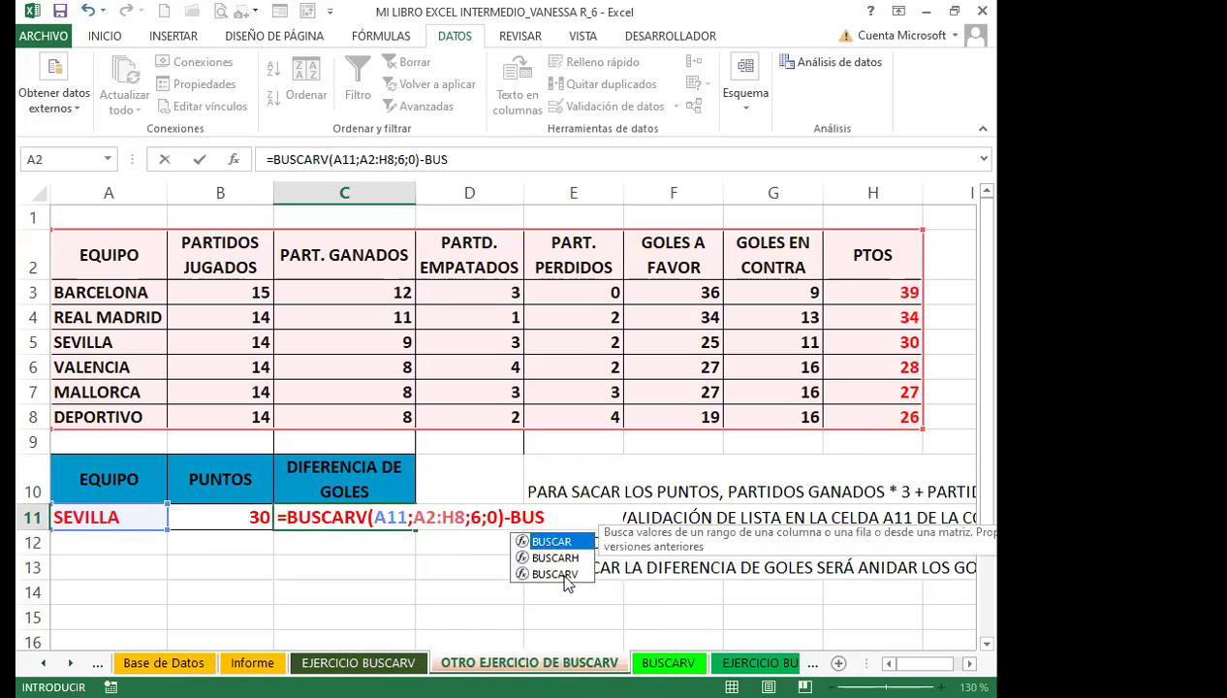
left_click(565, 575)
double_click(565, 574)
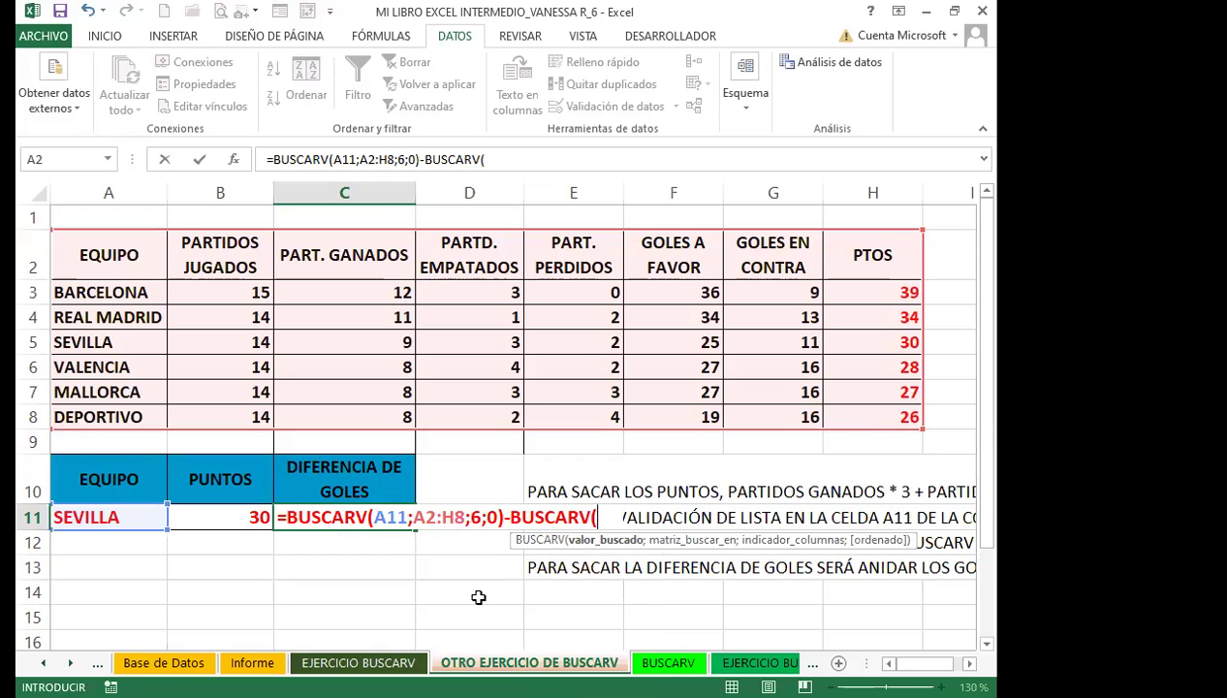
left_click(138, 521)
type(";")
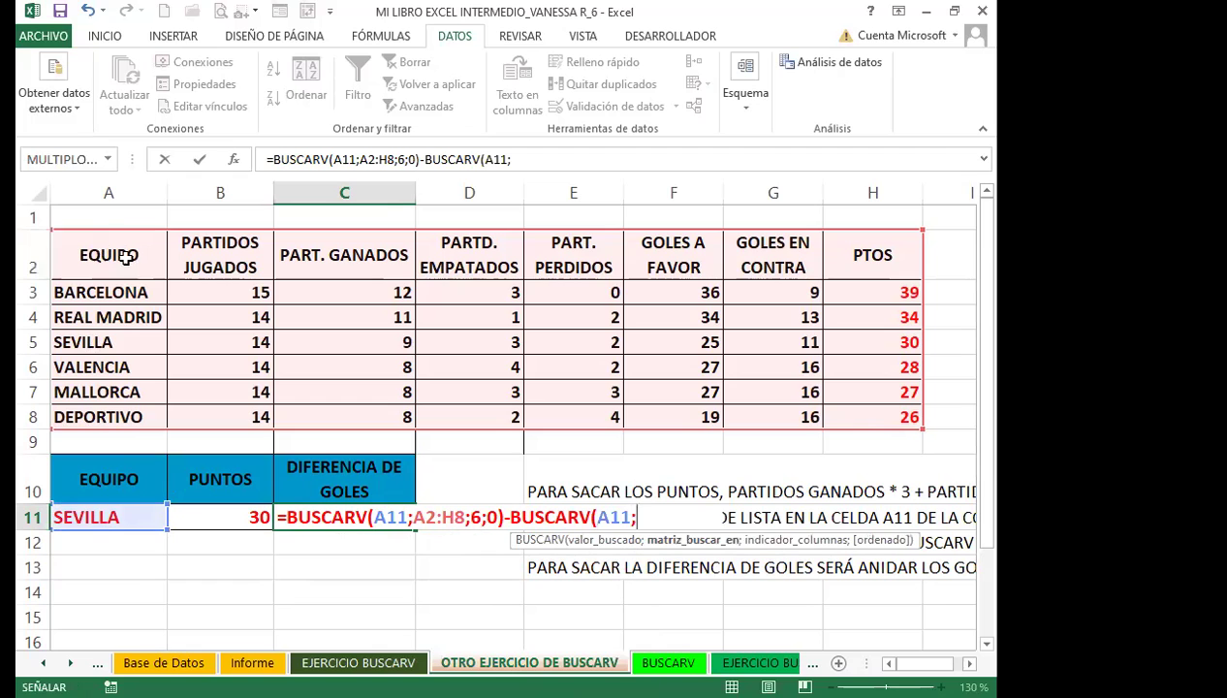
left_click(104, 254)
left_click(863, 420, "shift")
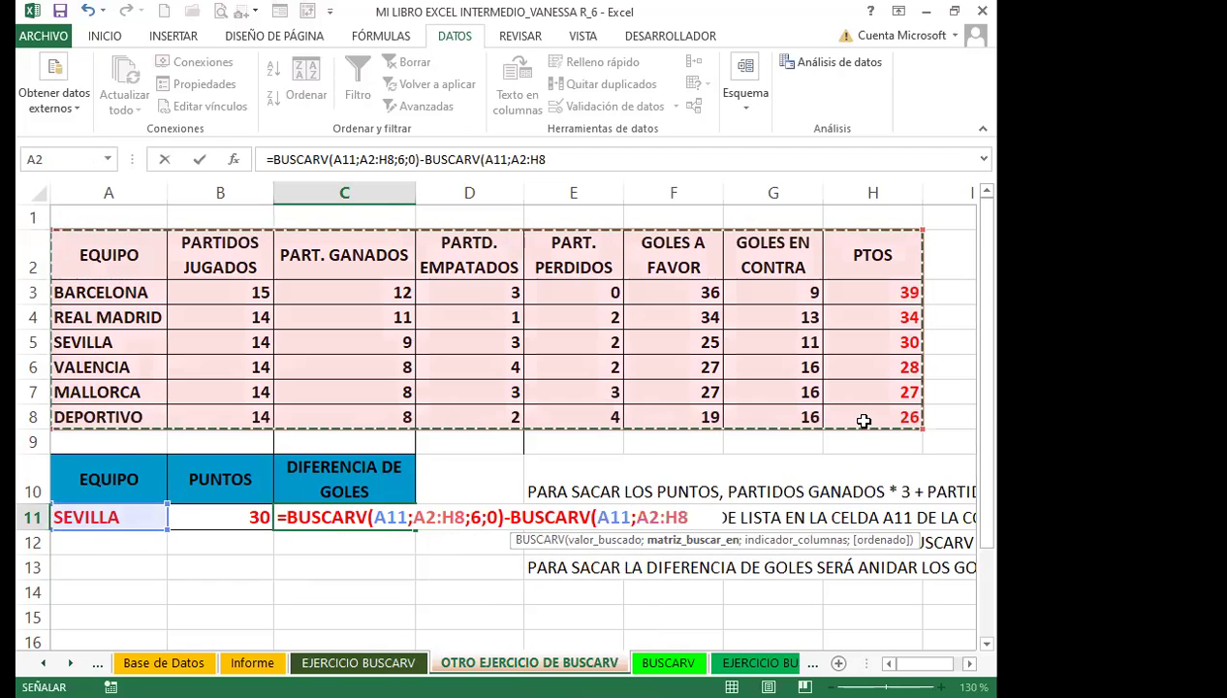
type(";")
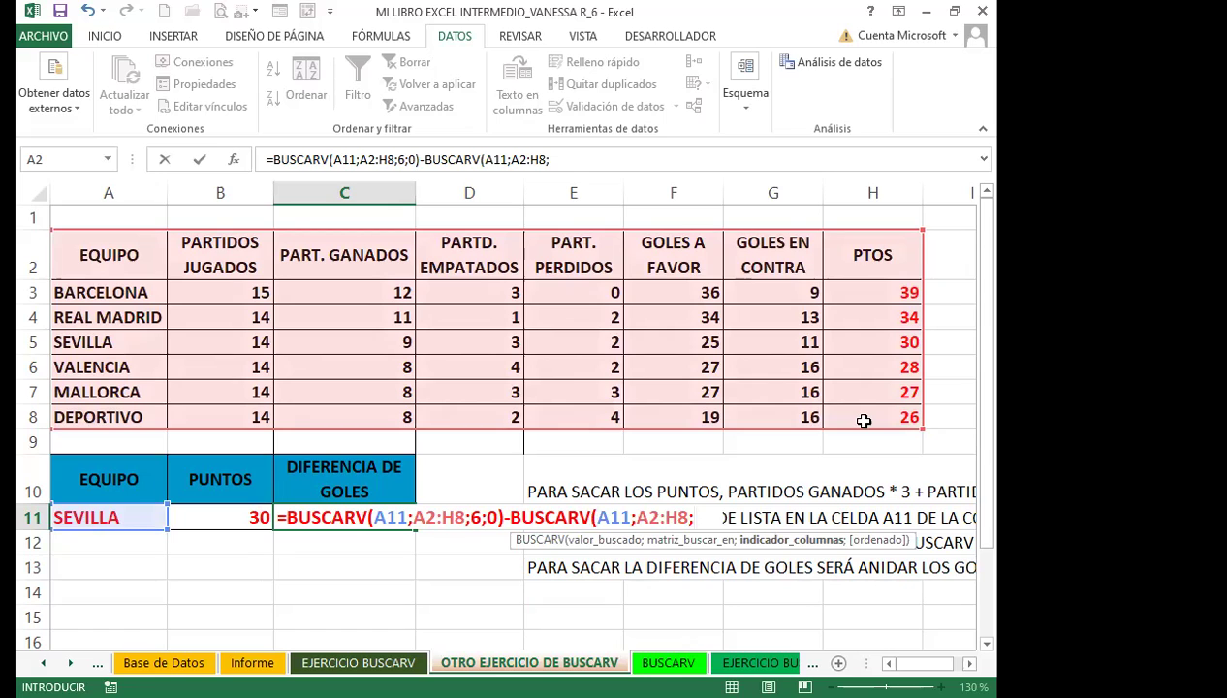
type("7;0")
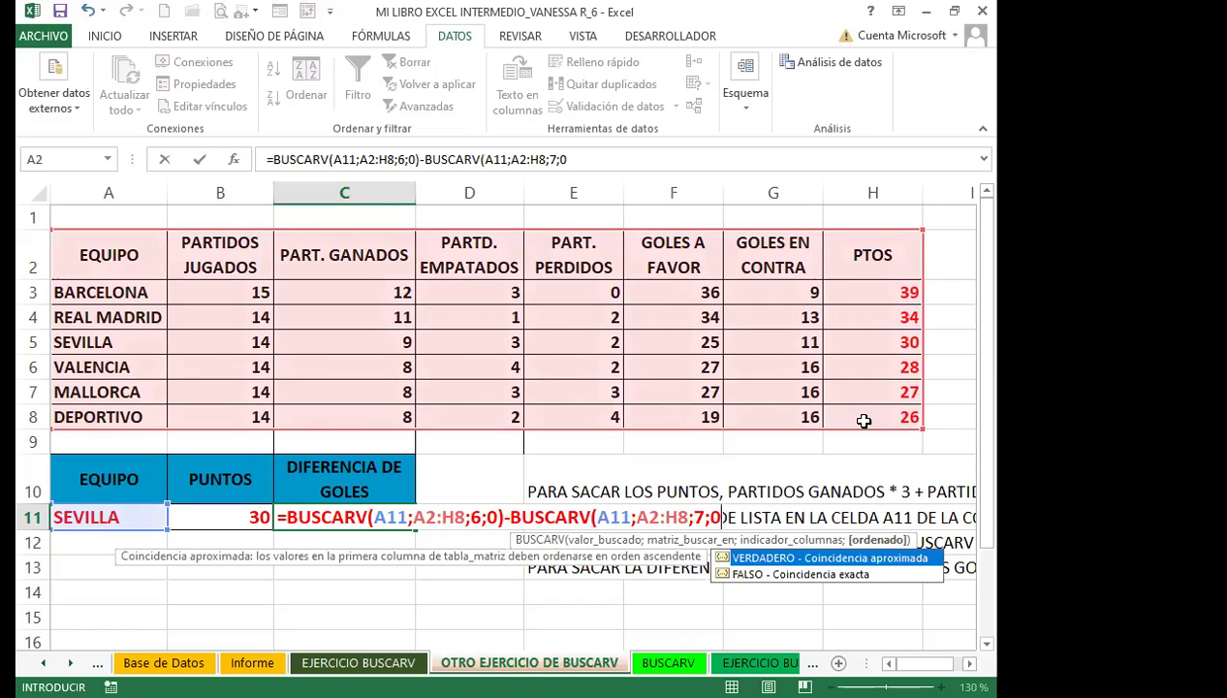
type(")")
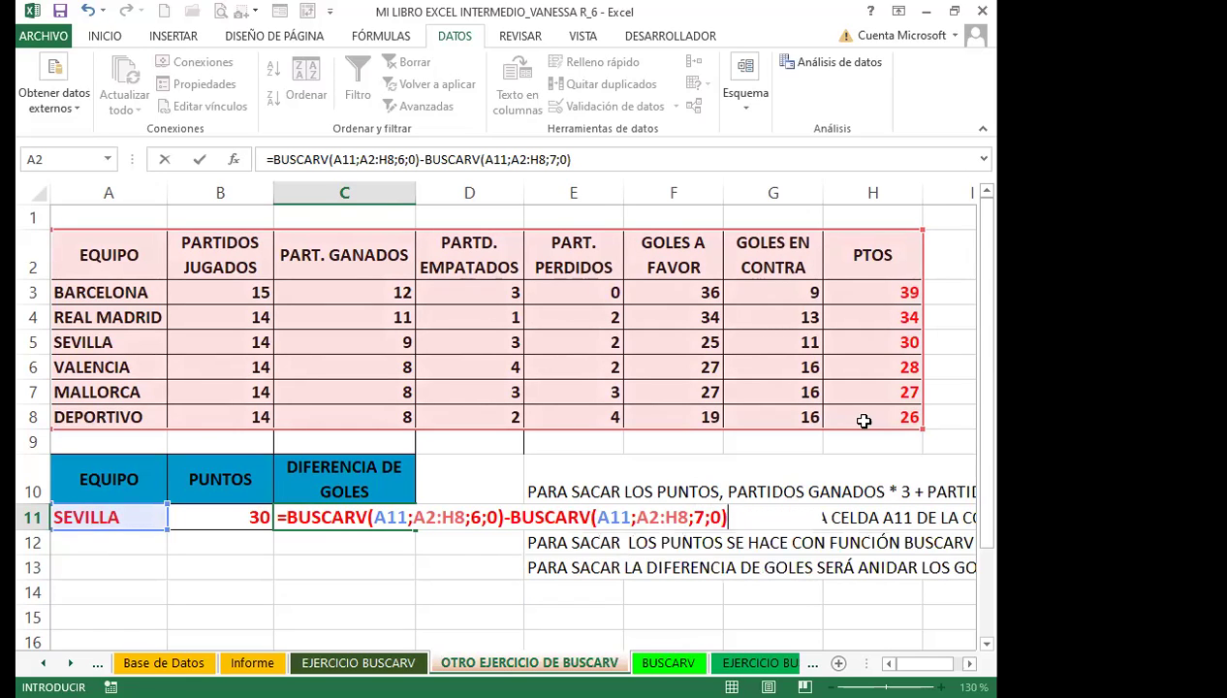
key("Return")
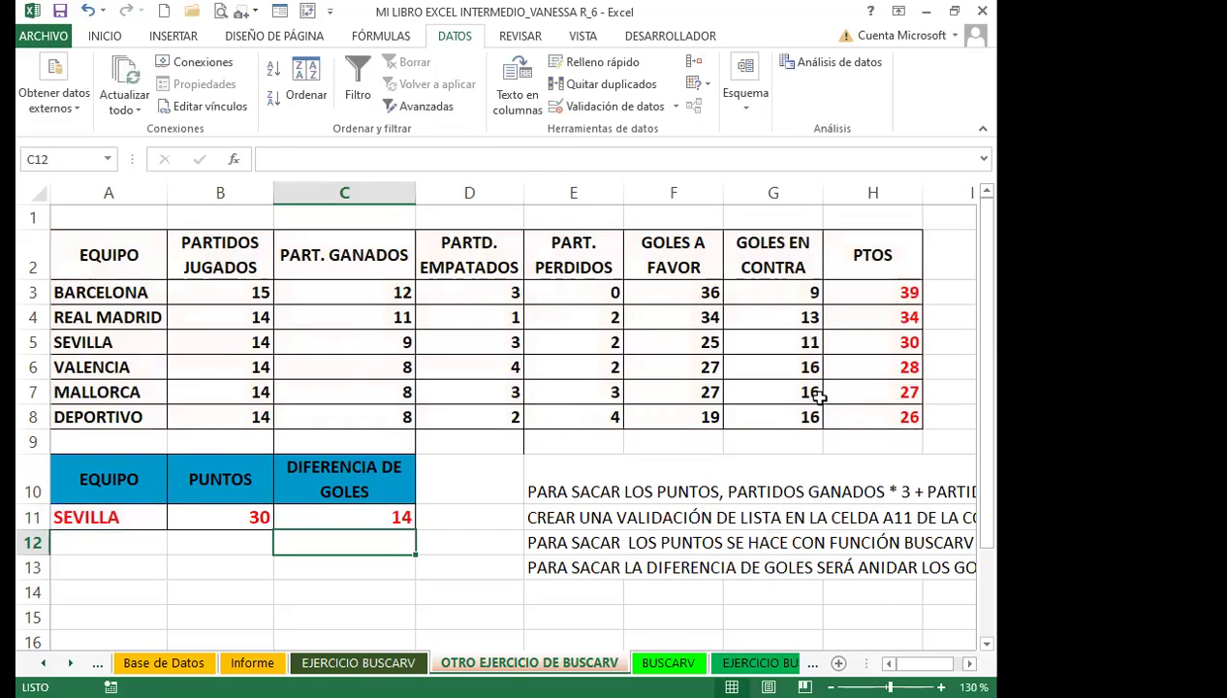
Calculate GOLES A FAVOR minus GOLES EN CONTRA in I3 and fill the formula through I8.
scroll(926, 663, "right", 1)
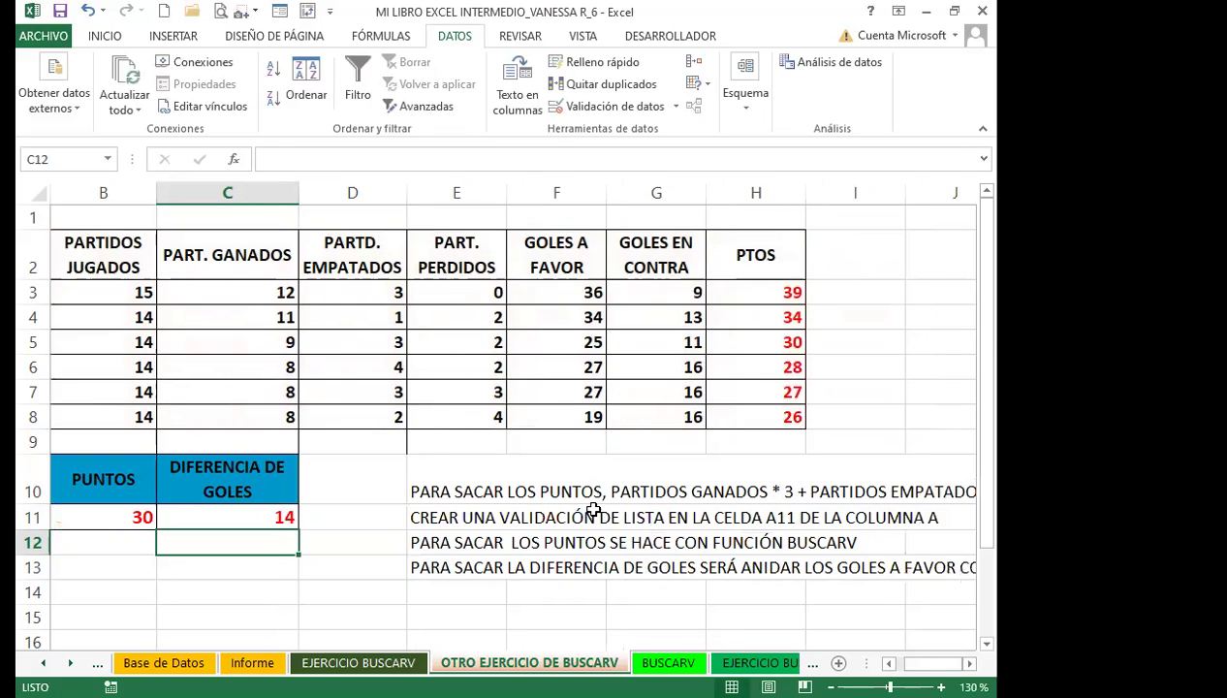
left_click(871, 296)
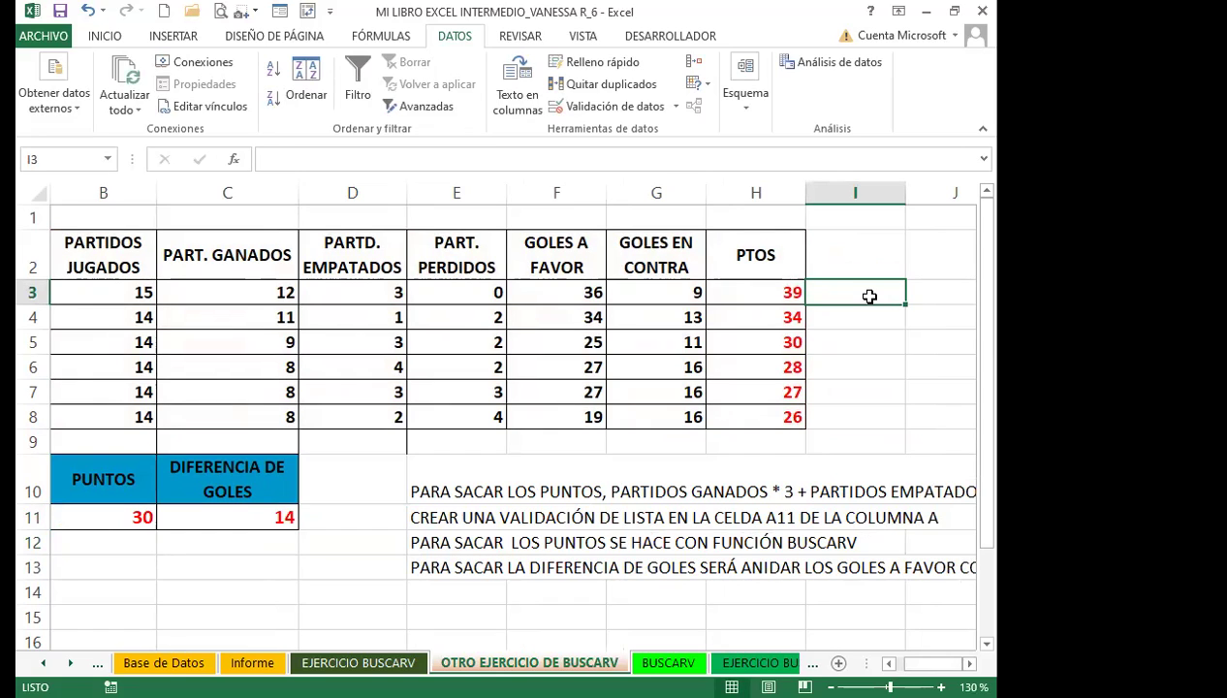
type("=")
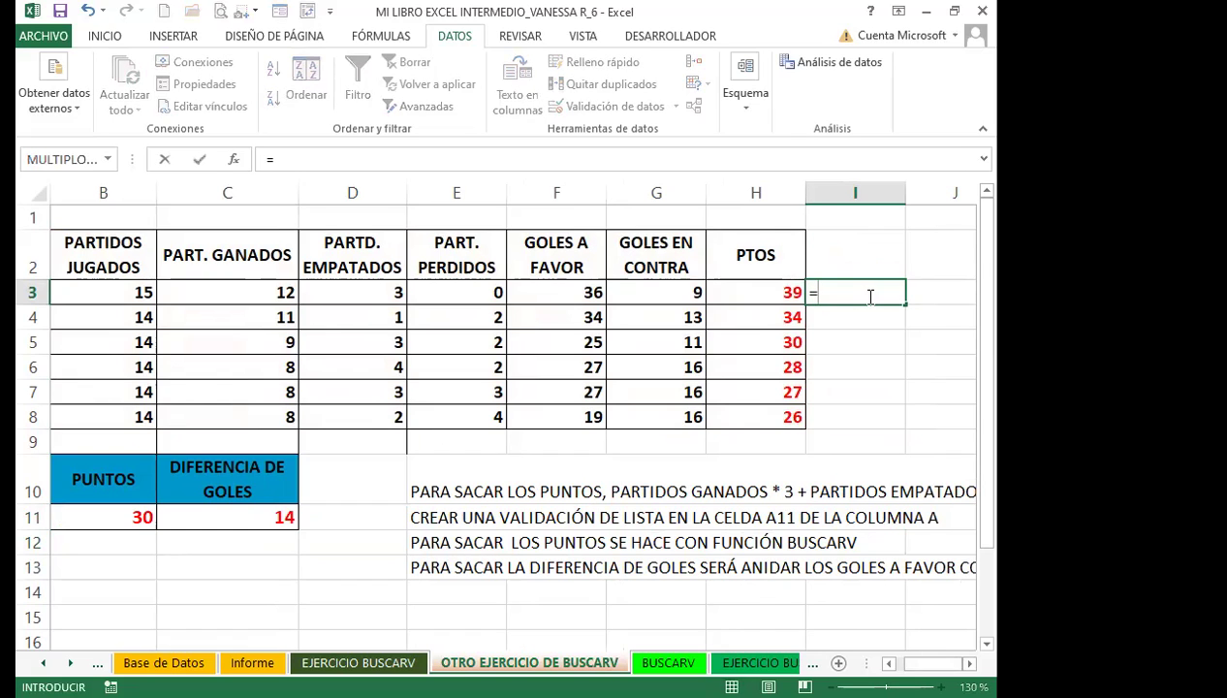
left_click(606, 296)
type("-")
left_click(655, 296)
key("Return")
left_click(863, 290)
left_click_drag(905, 305, 904, 429)
Copy the formatting of the PTOS cell H3 onto the goal differences in I3:I8 and narrow column C.
left_click(749, 296)
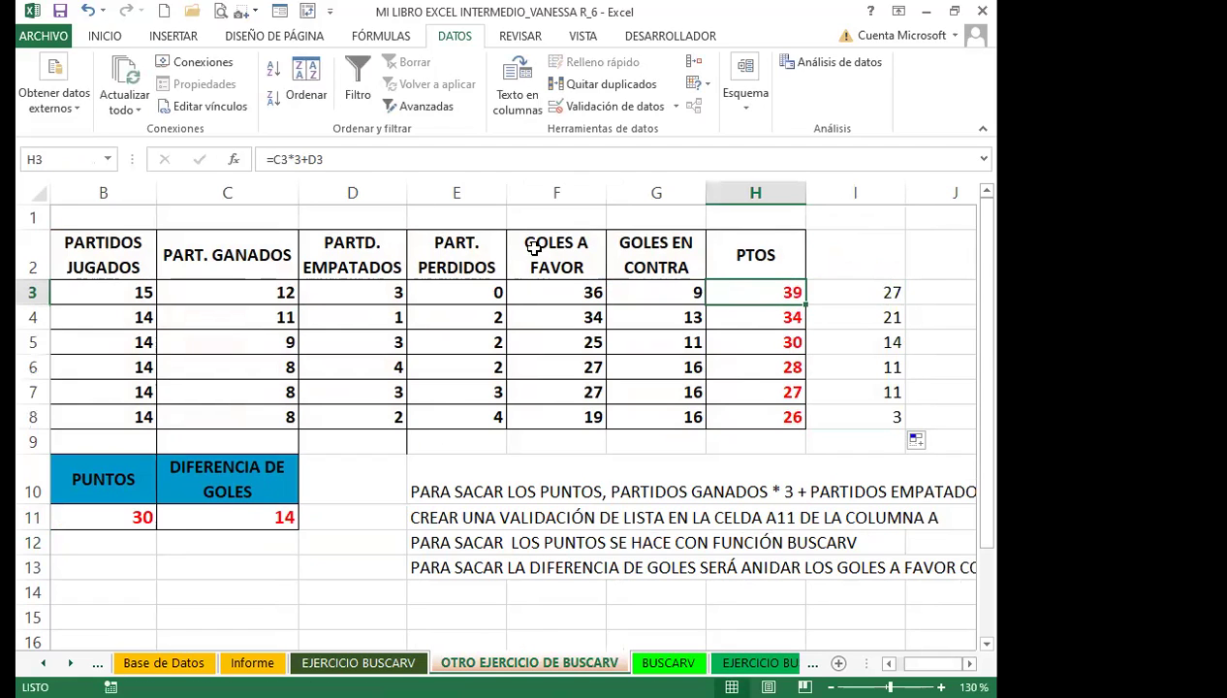
left_click(103, 36)
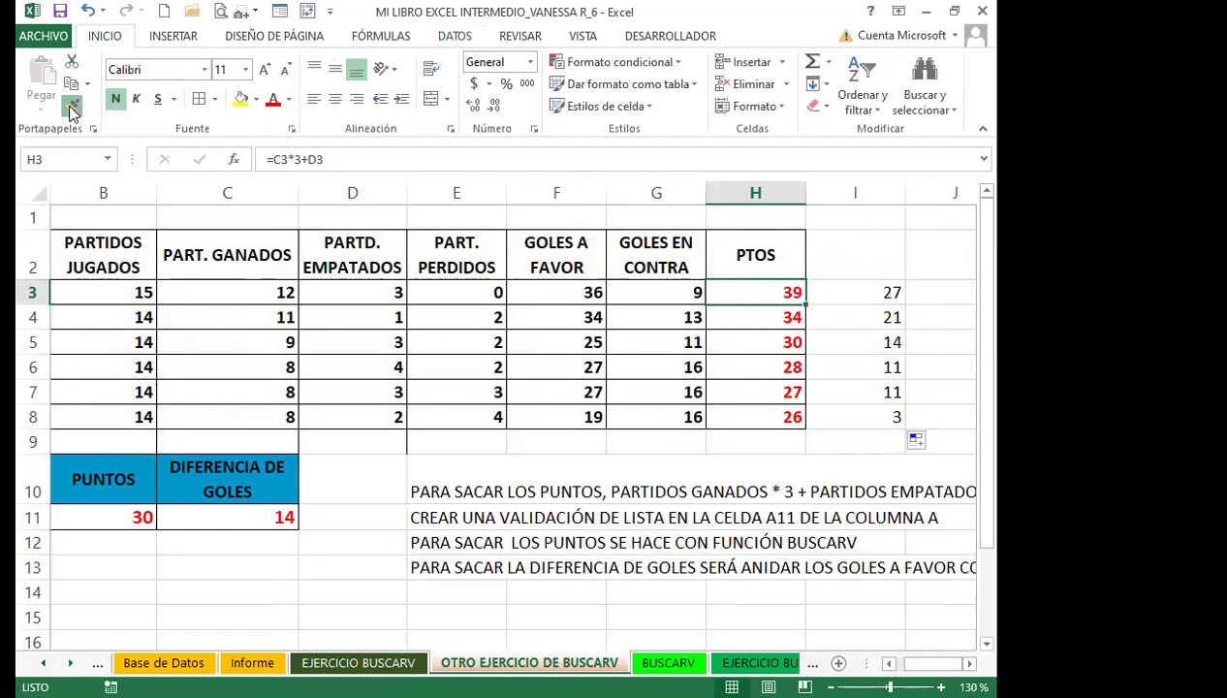
left_click(72, 101)
left_click_drag(866, 293, 865, 418)
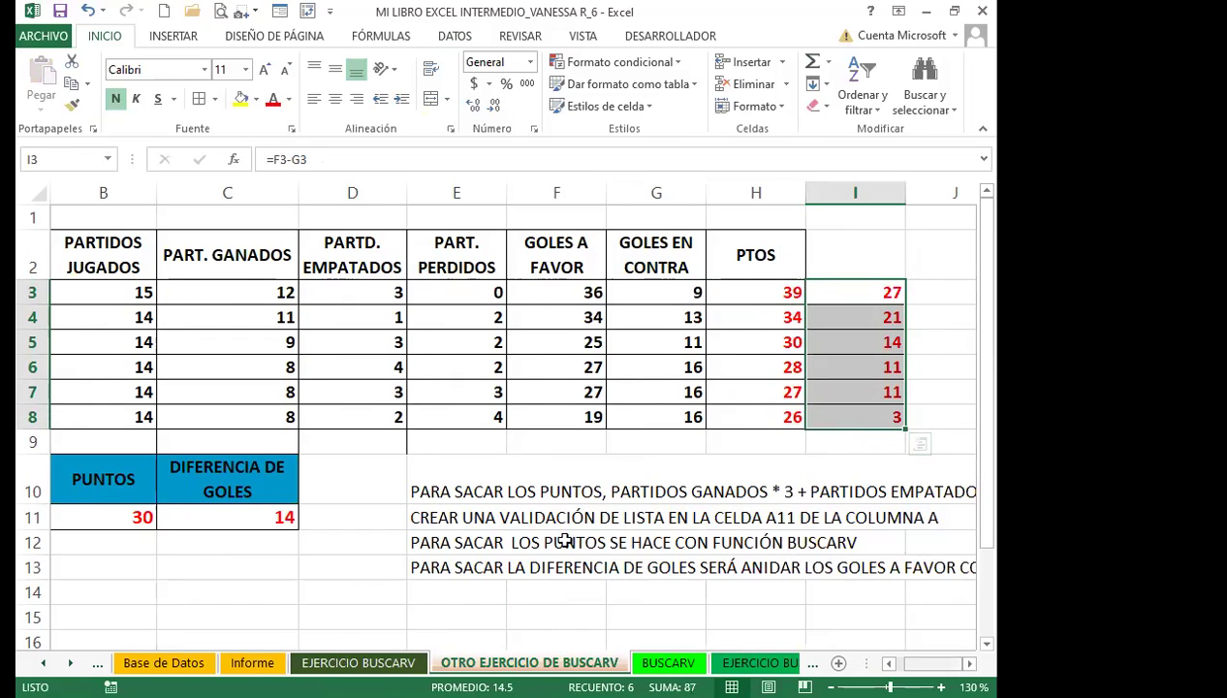
scroll(841, 415, "left", 1)
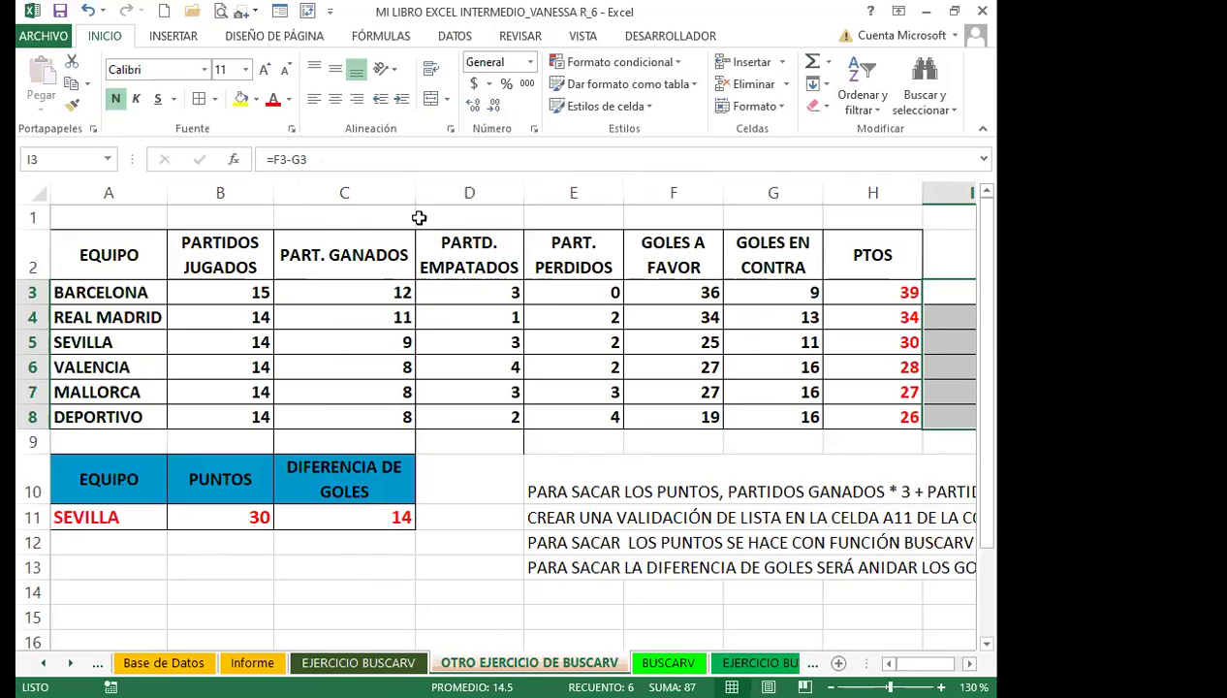
left_click_drag(418, 200, 388, 200)
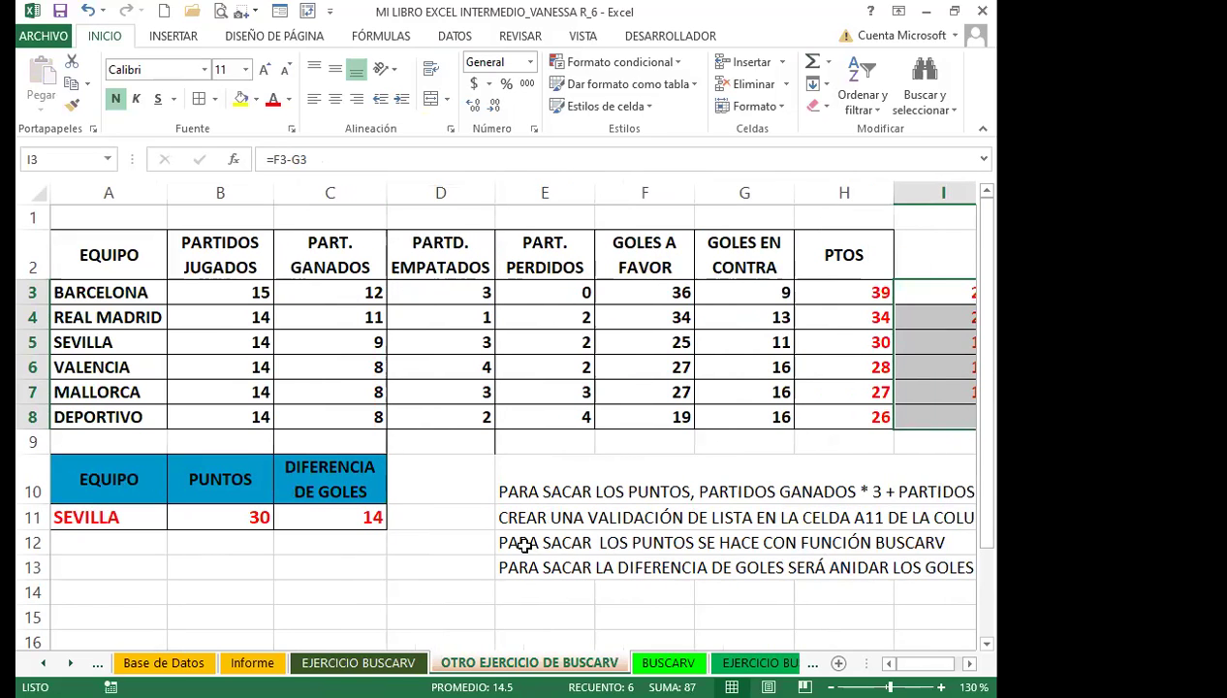
Test the points and goal difference lookups by choosing BARCELONA, DEPORTIVO and SEVILLA in turn in A11.
scroll(524, 546, "down", 1)
left_click(335, 527)
left_click(82, 480)
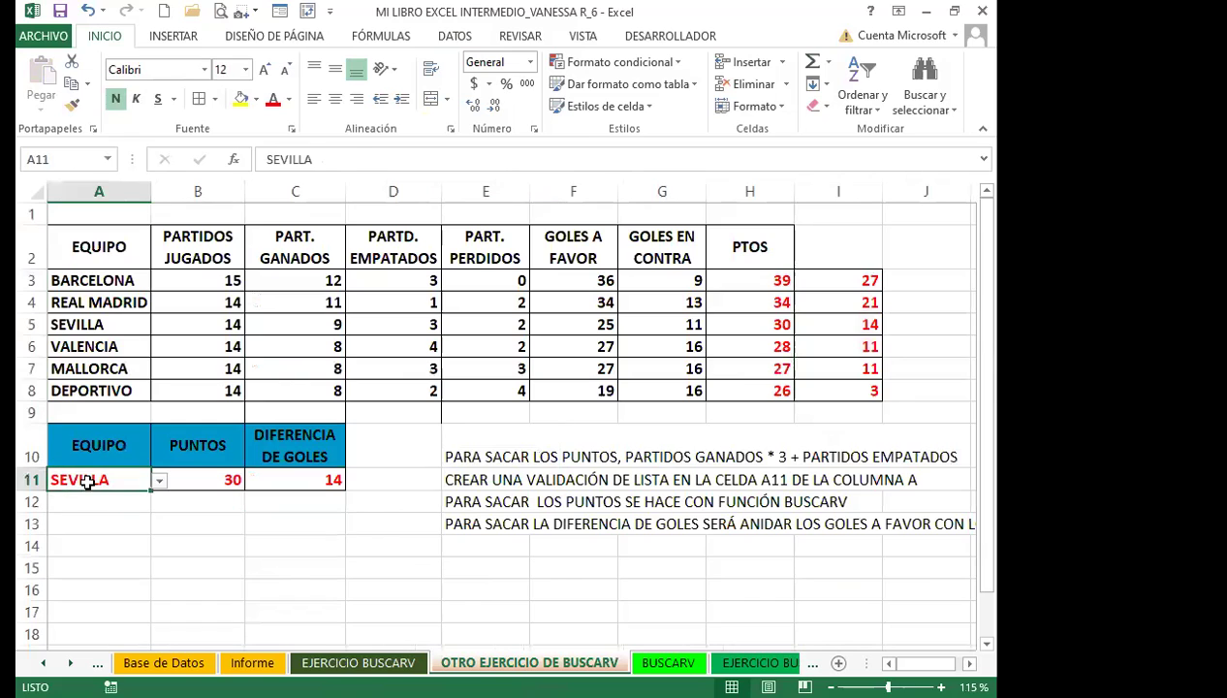
left_click(159, 481)
left_click(87, 499)
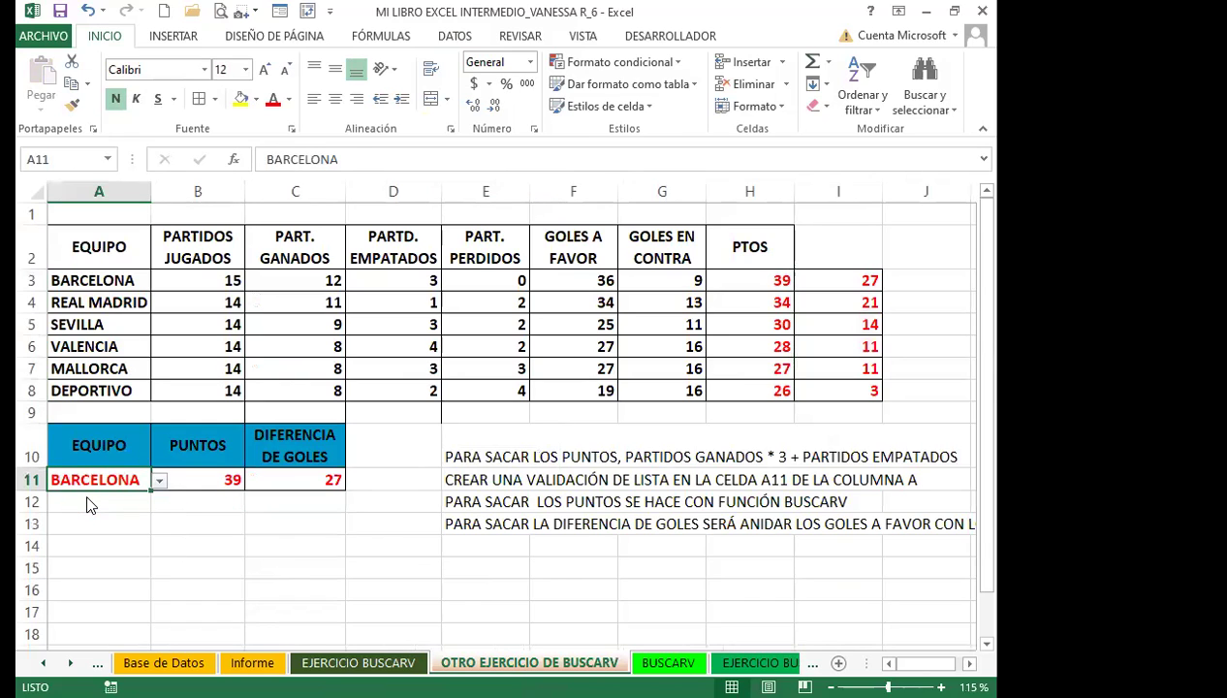
left_click(159, 481)
left_click(74, 572)
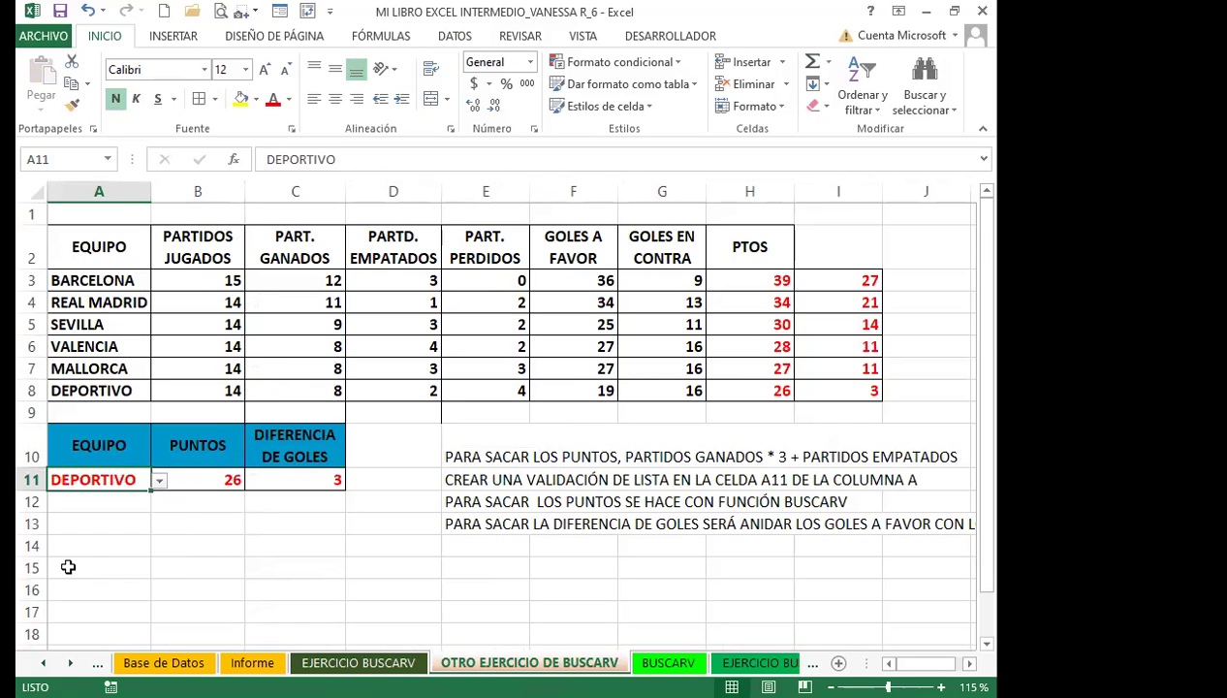
left_click(159, 481)
left_click(50, 531)
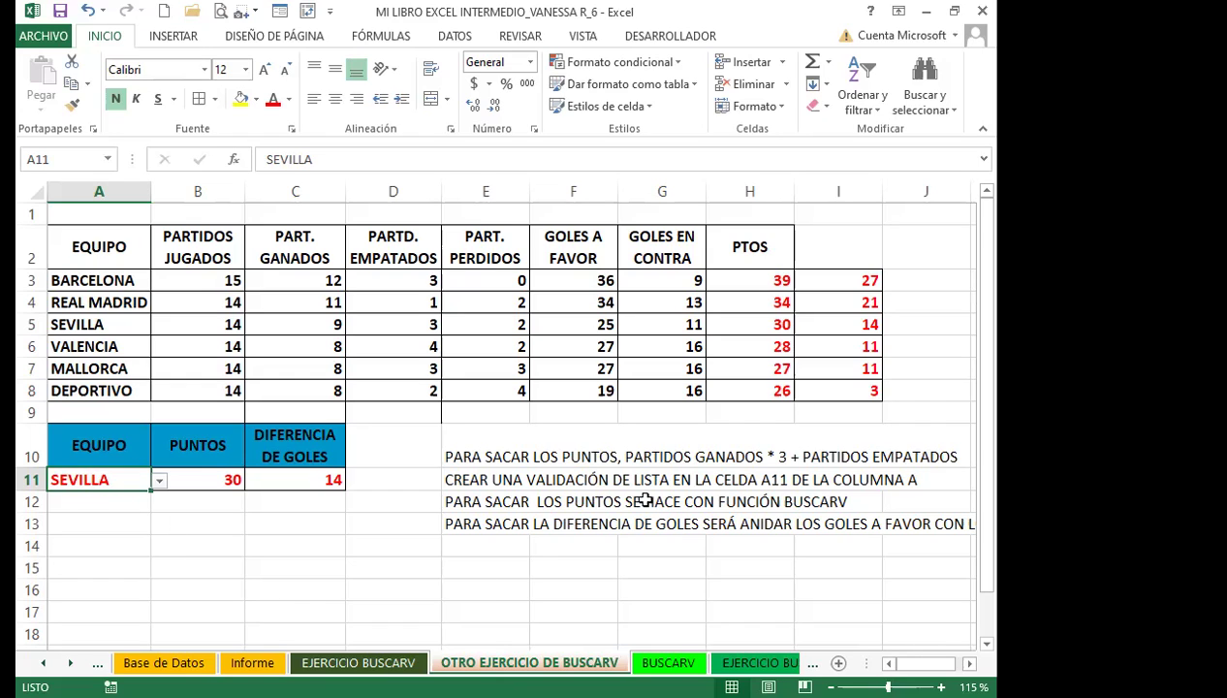
Compare the nested BUSCARV formula in C11 with the helper goal differences calculated in column I.
left_click(835, 281)
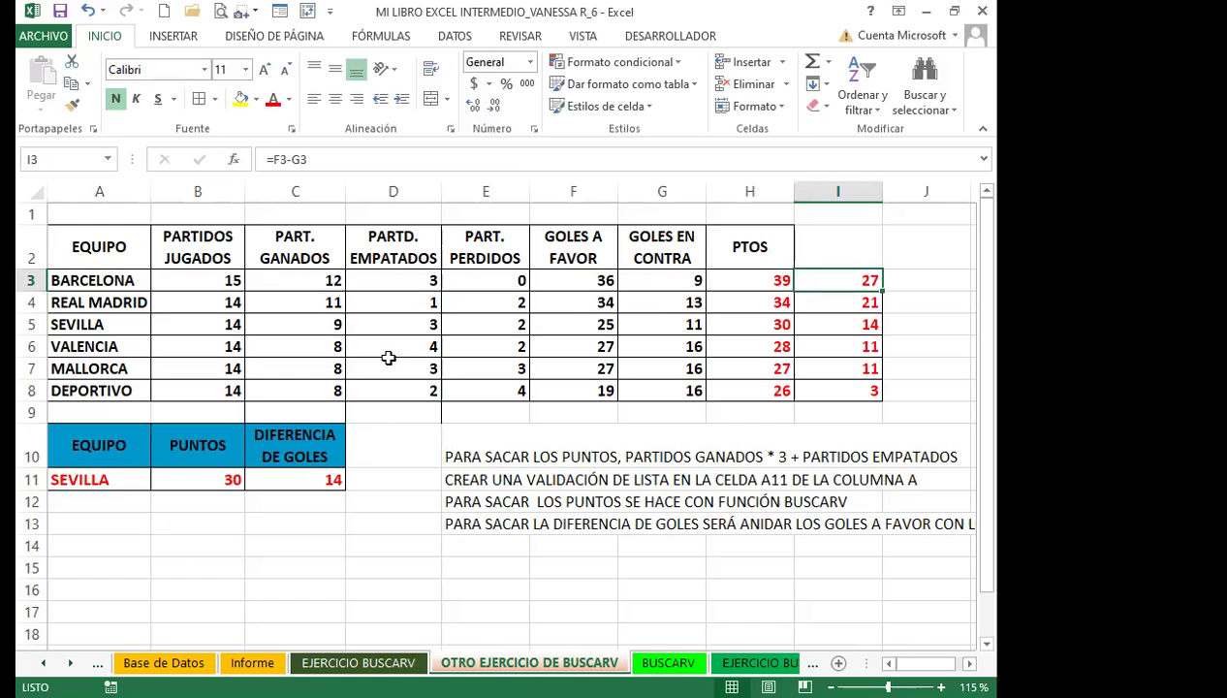
left_click(281, 482)
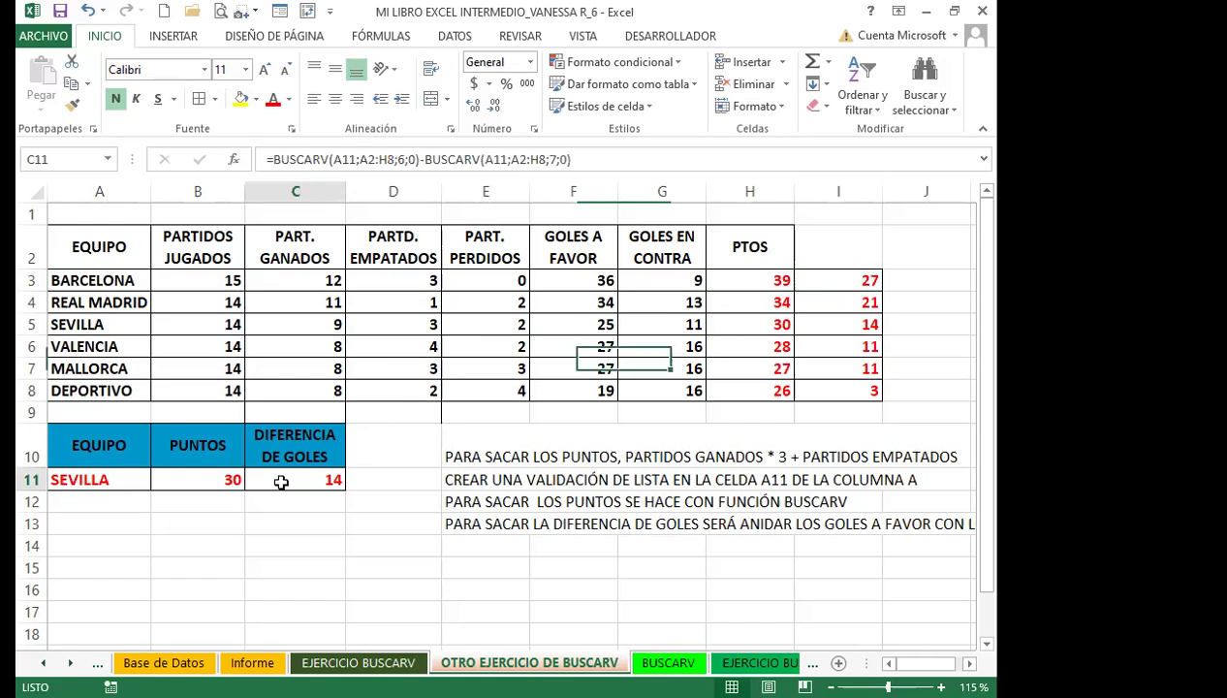
left_click(829, 279)
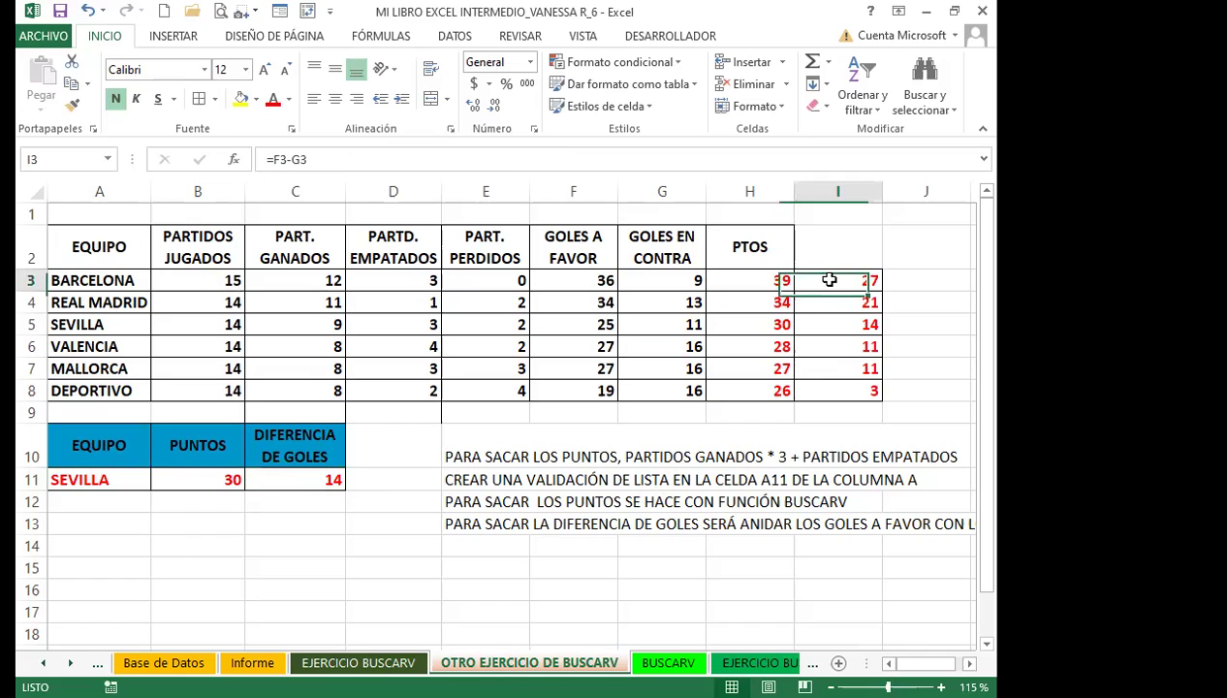
left_click_drag(819, 283, 839, 413)
left_click(837, 191)
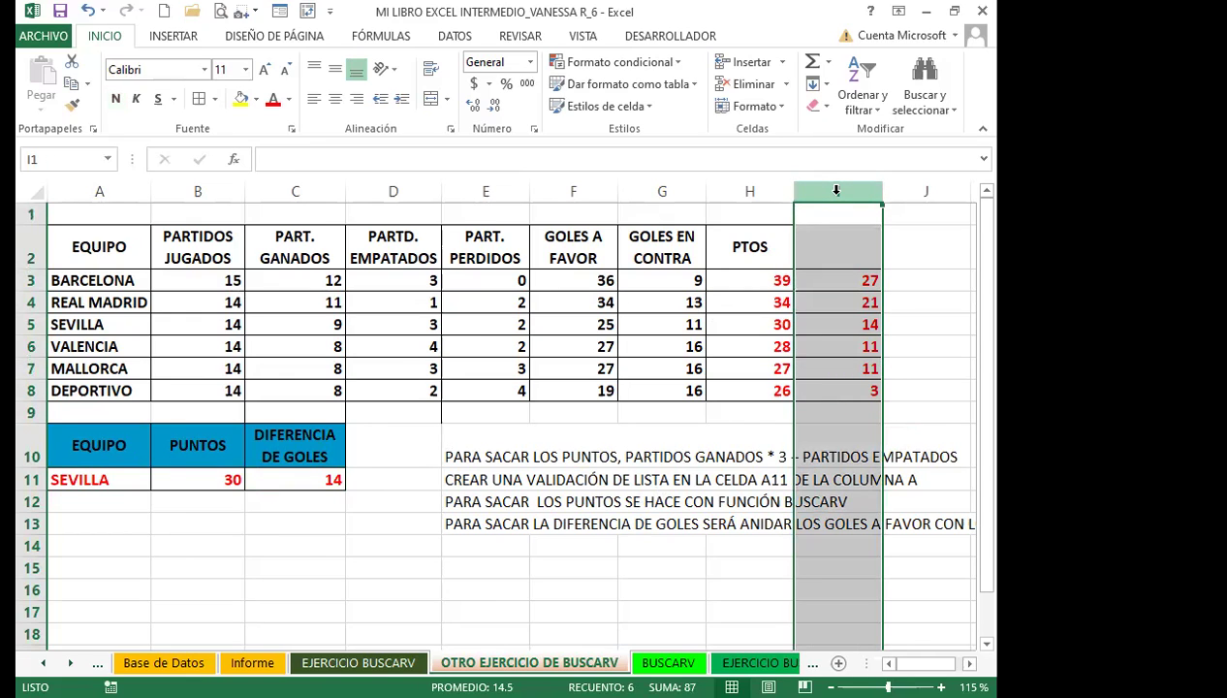
left_click(307, 479)
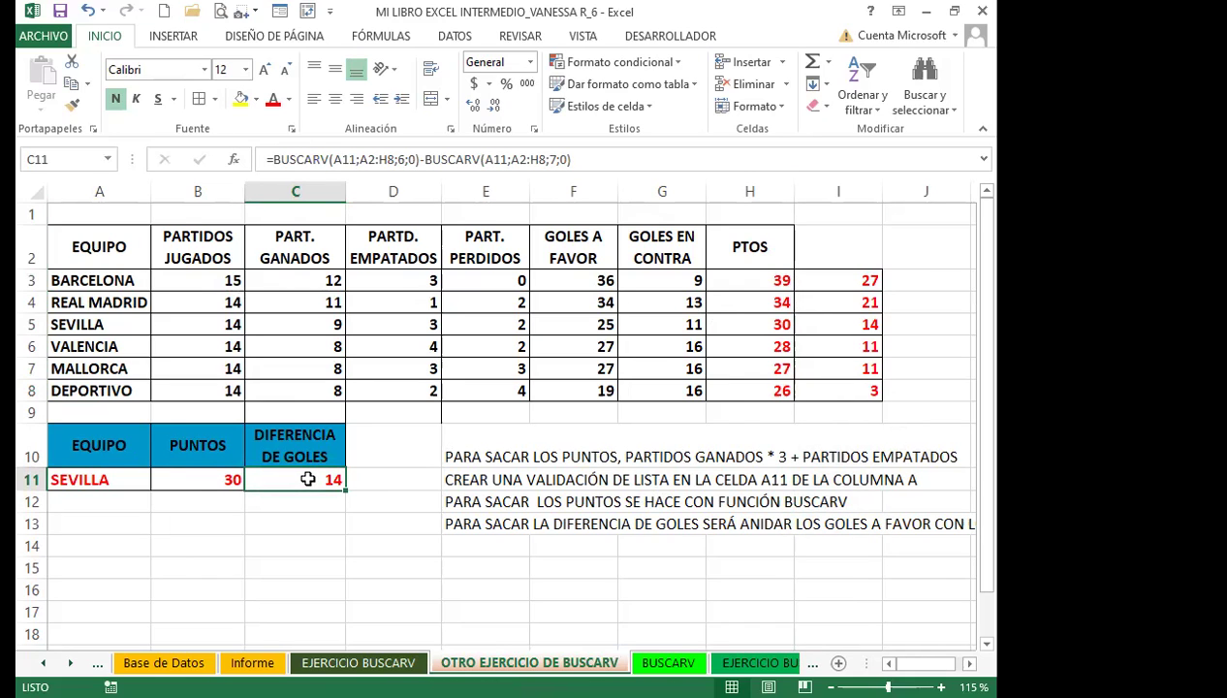
left_click(844, 192)
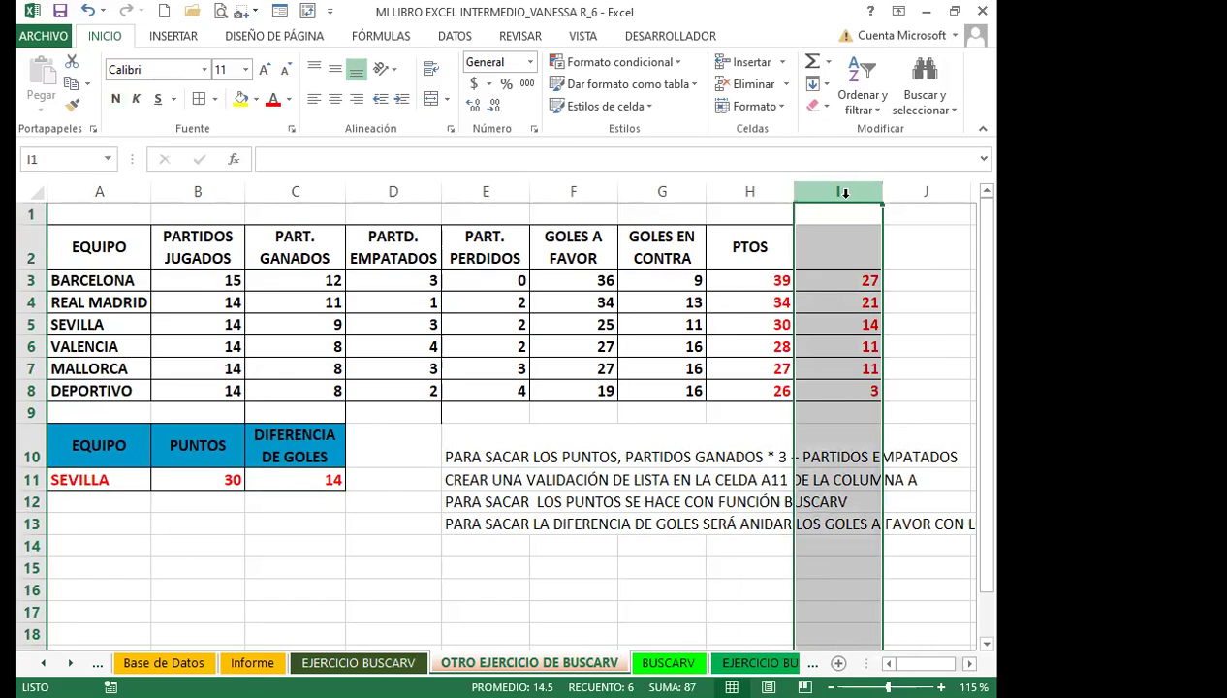
left_click(300, 480)
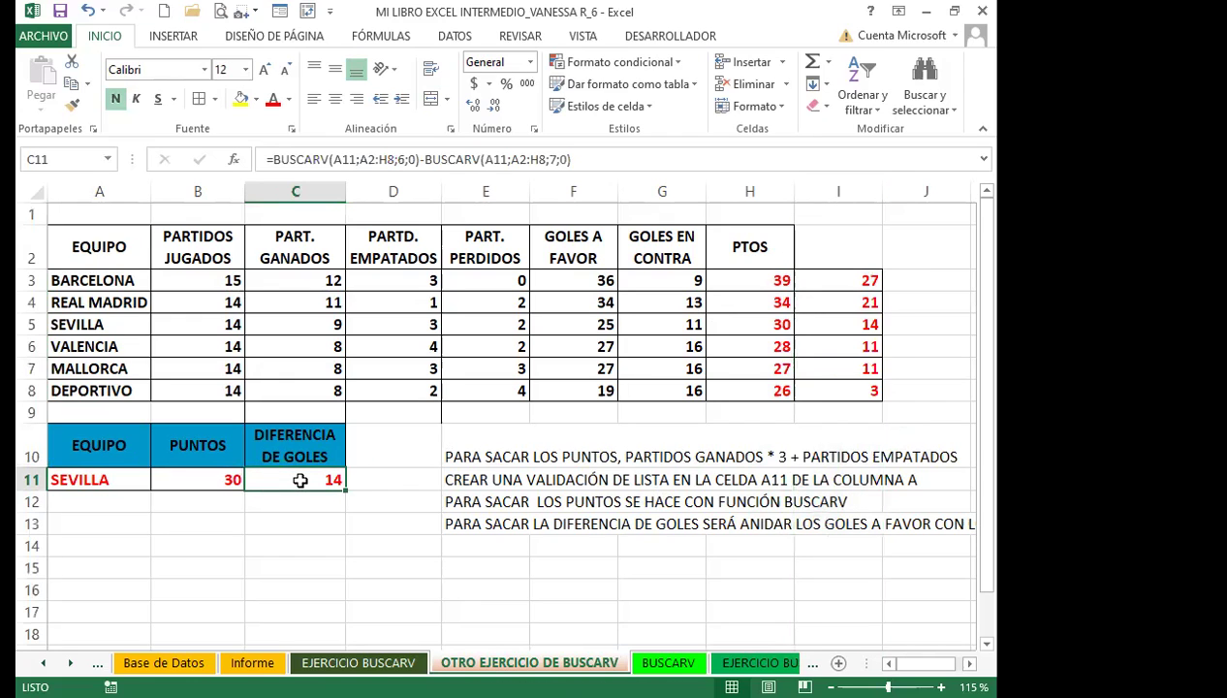
Choose REAL MADRID and one more team further down the list in A11 to recheck both lookups.
left_click(89, 480)
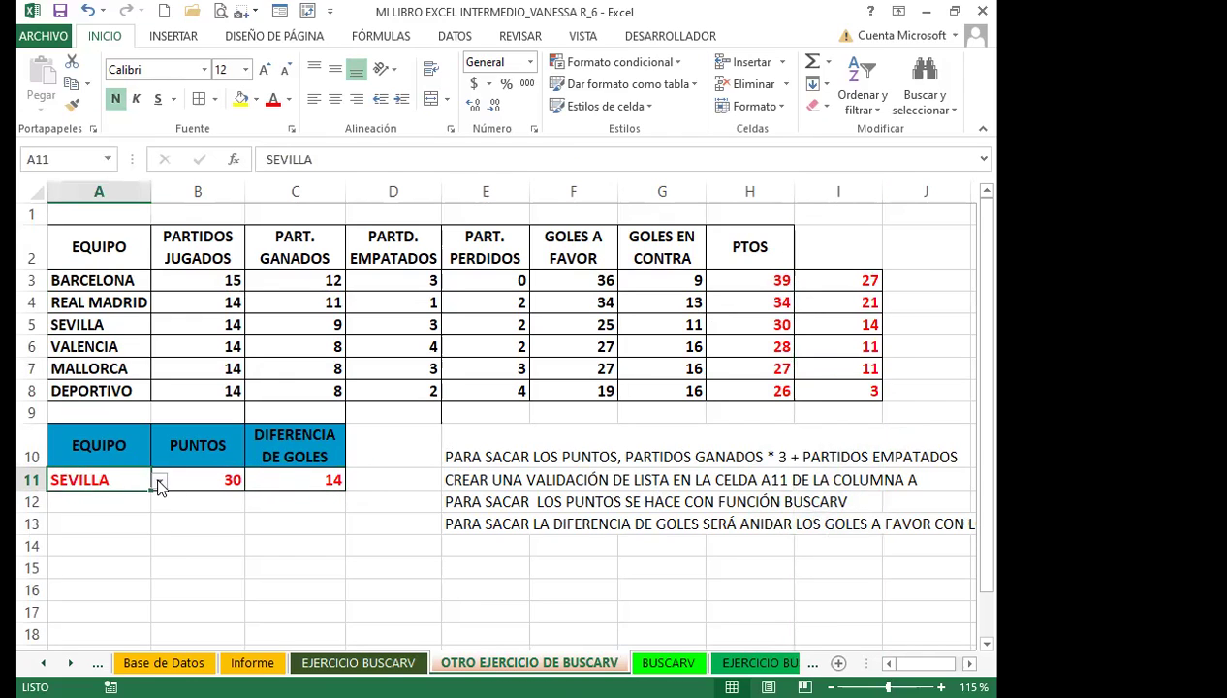
left_click(159, 481)
left_click(97, 514)
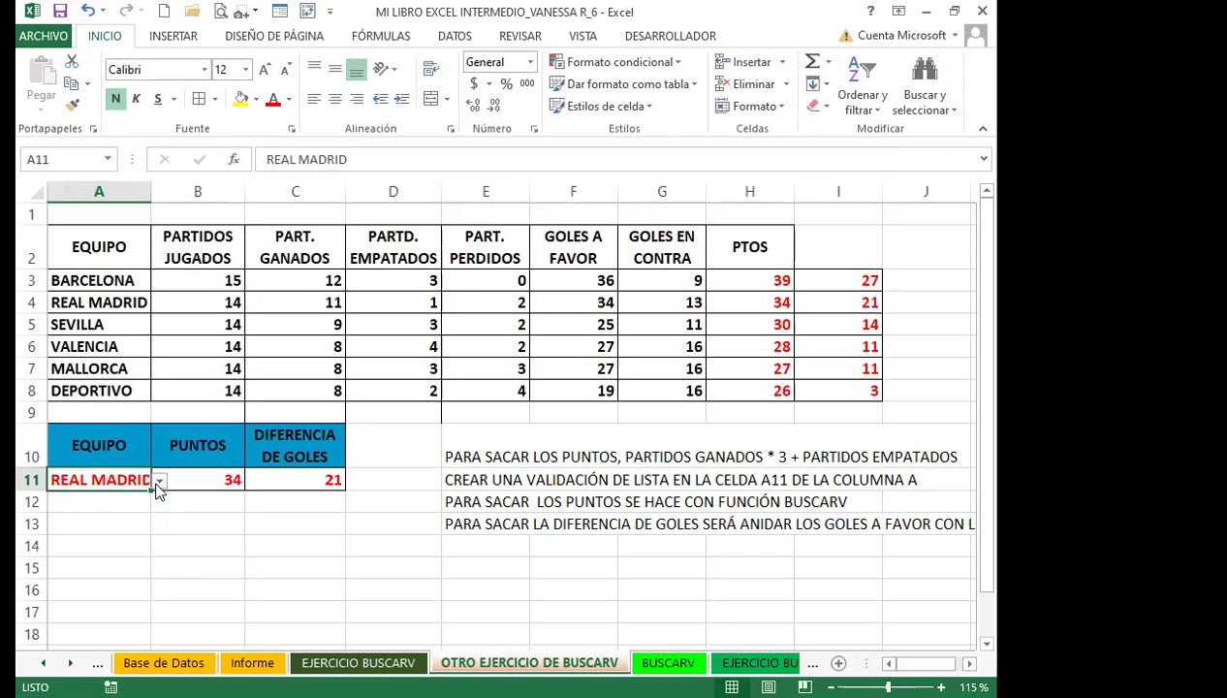
left_click(159, 481)
left_click(55, 555)
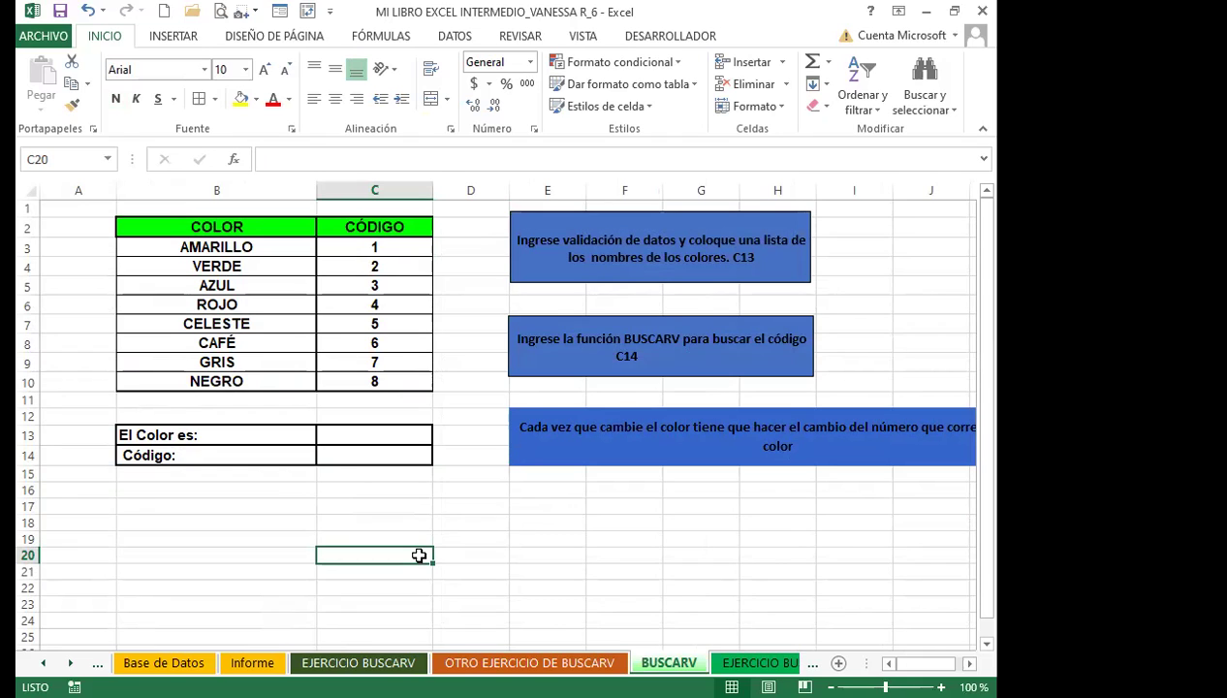
left_click(358, 433)
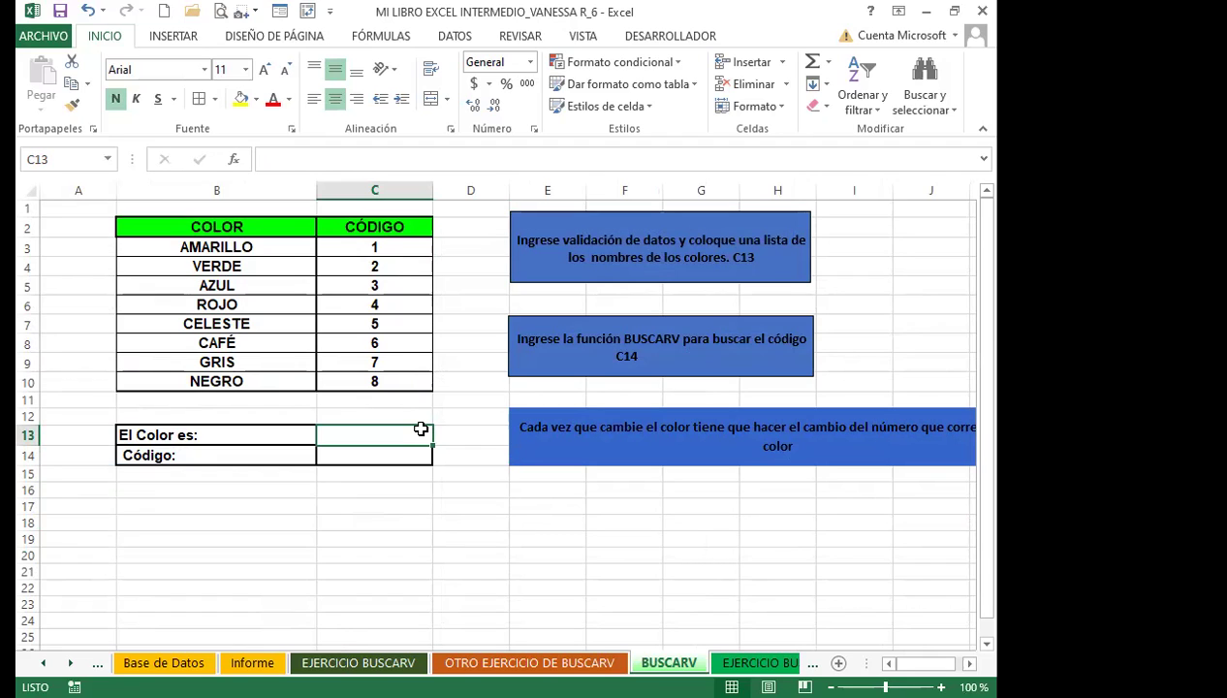
type("=")
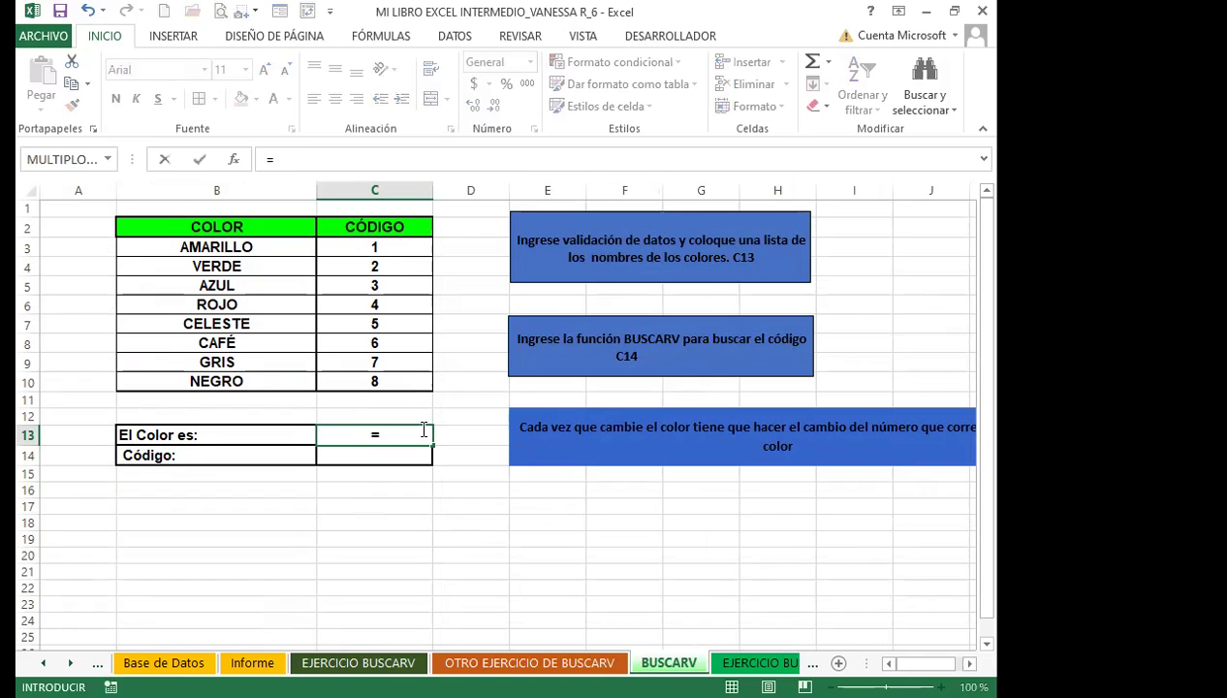
key("BackSpace")
Add a list data validation to C13 with the color names in B3:B10 as its source and check its options.
left_click(455, 36)
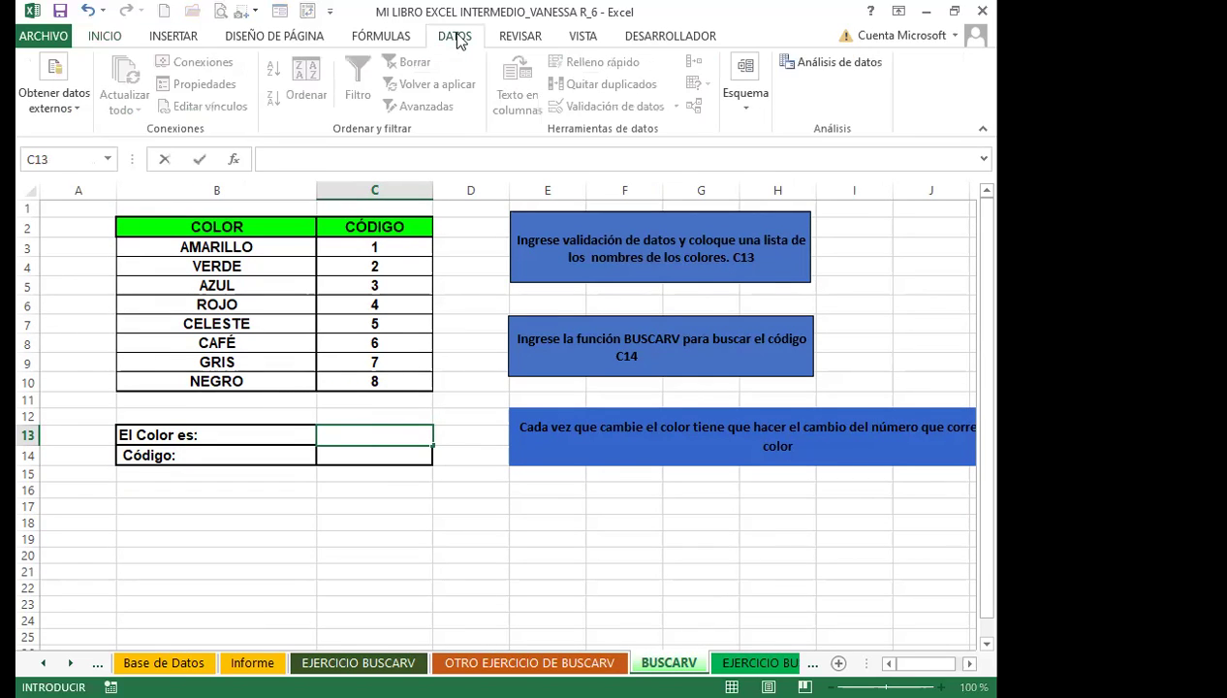
key("Tab")
left_click(411, 434)
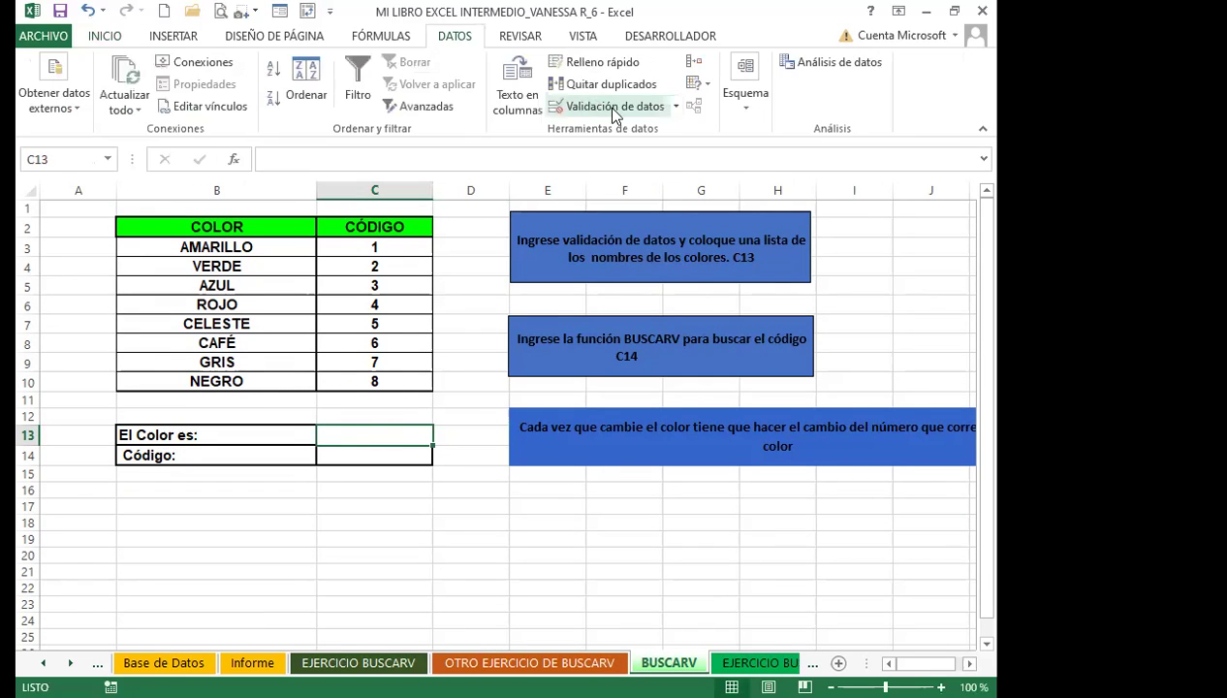
left_click(676, 108)
left_click(593, 134)
left_click(446, 334)
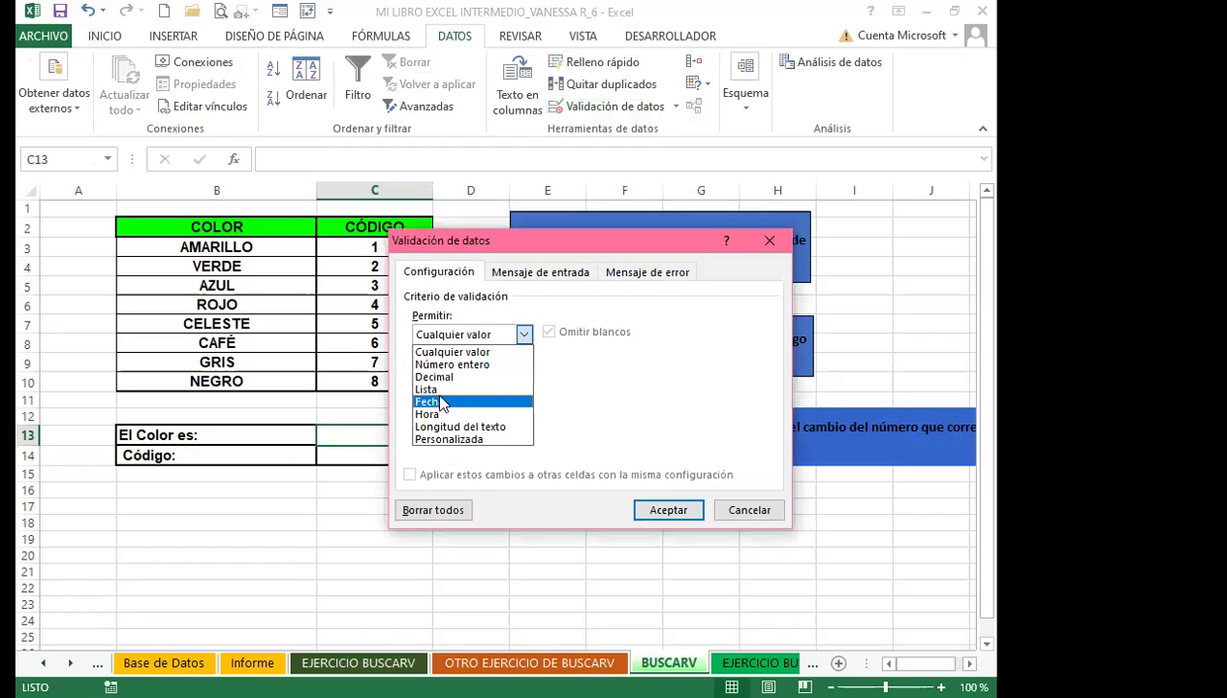
left_click(428, 389)
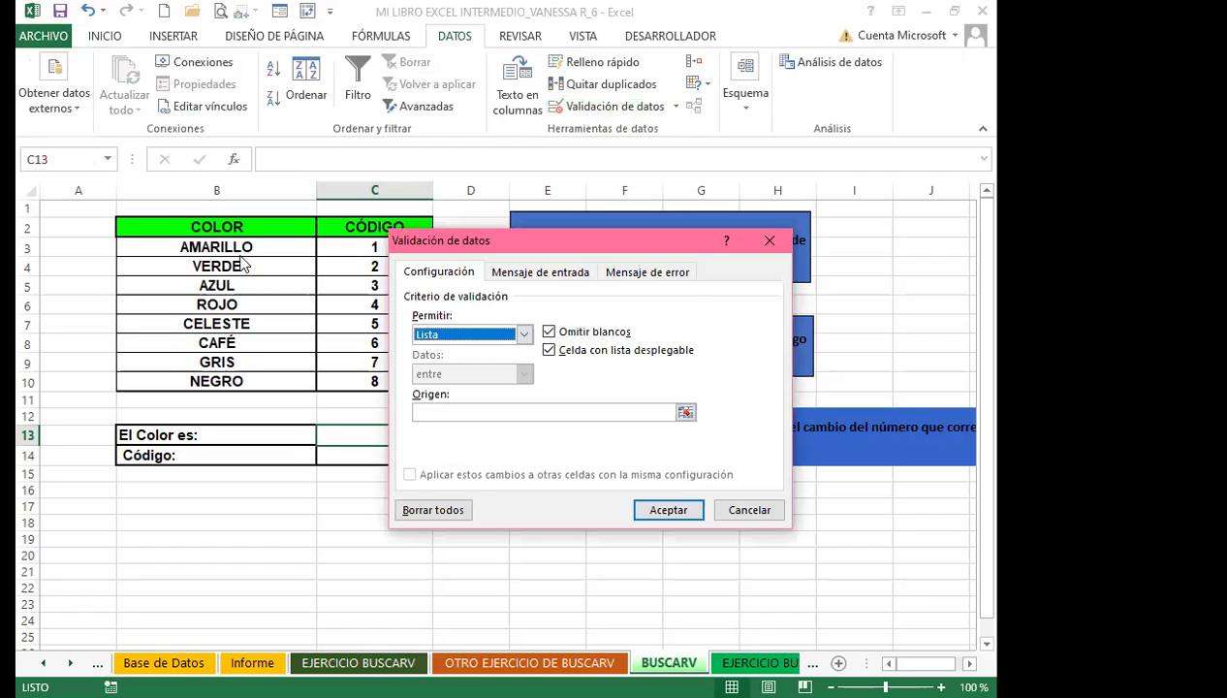
left_click(417, 413)
left_click(263, 249)
left_click_drag(265, 252, 266, 382)
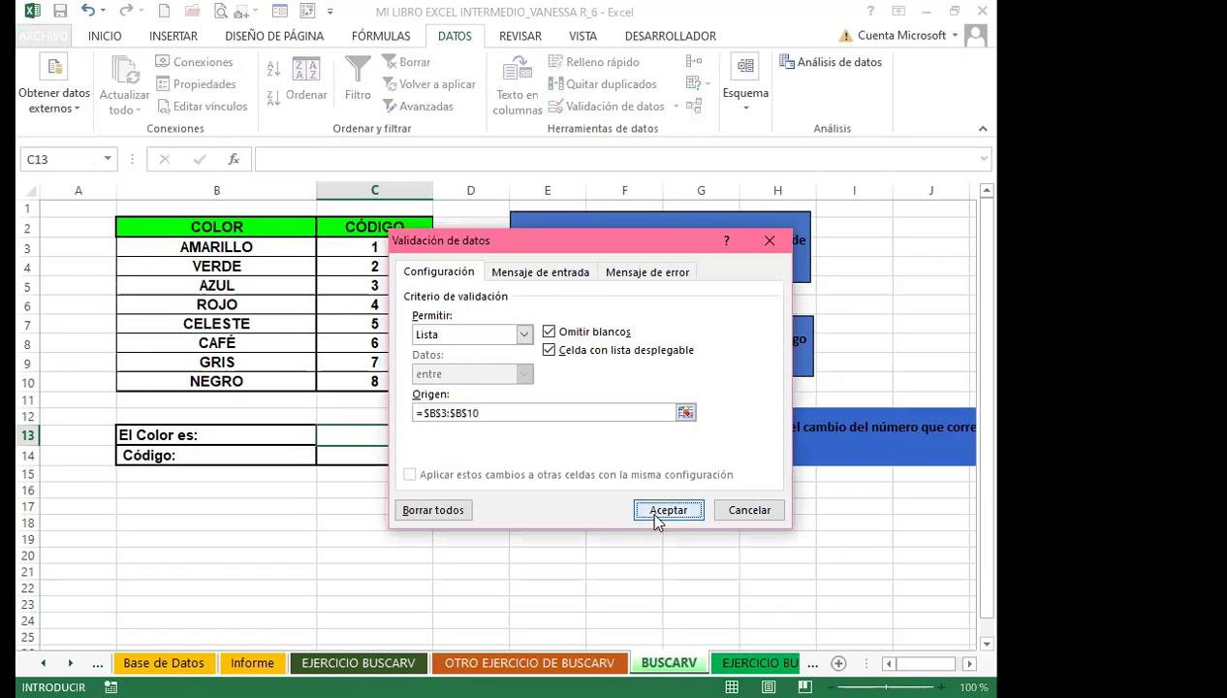
left_click(668, 510)
left_click(441, 438)
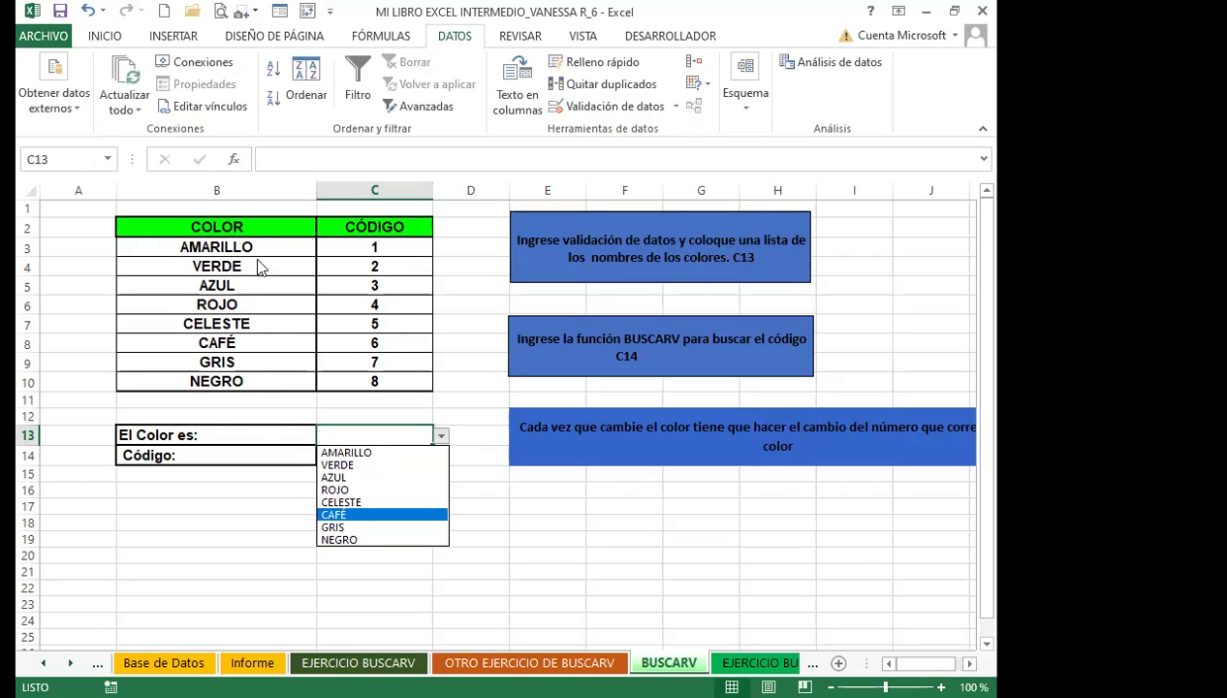
left_click(441, 435)
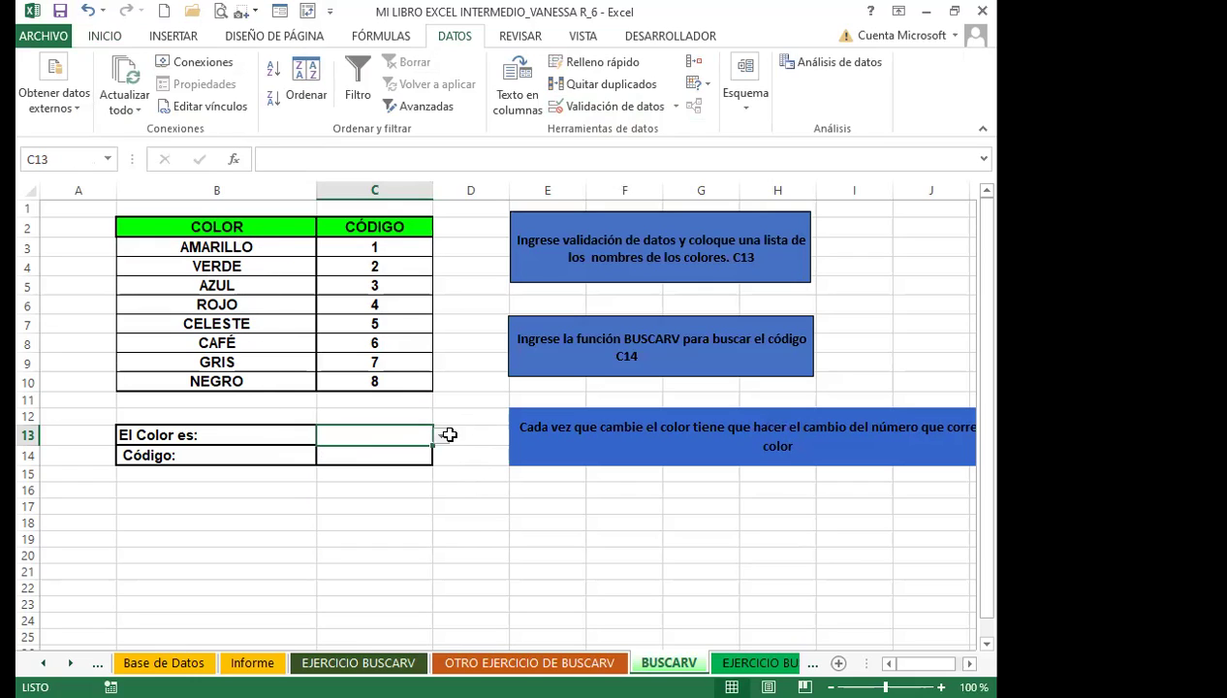
Start a BUSCARV formula in C14 with C13 as the lookup value and B2:C10 as the table range.
left_click(372, 454)
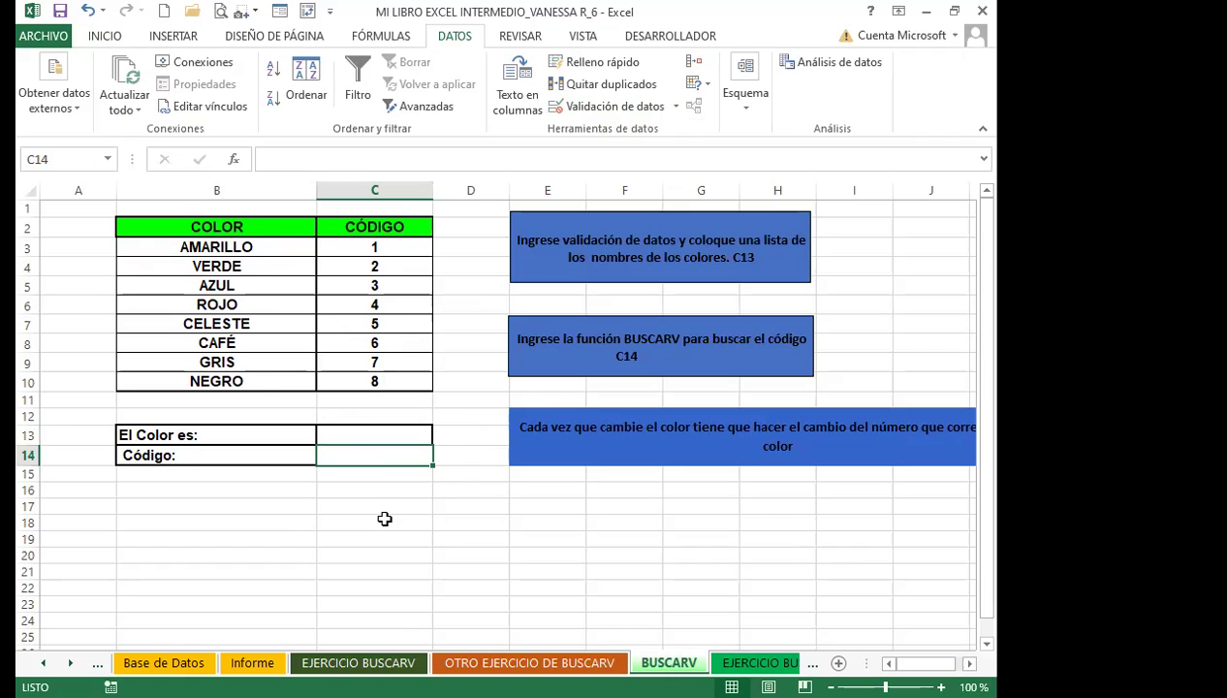
type("=")
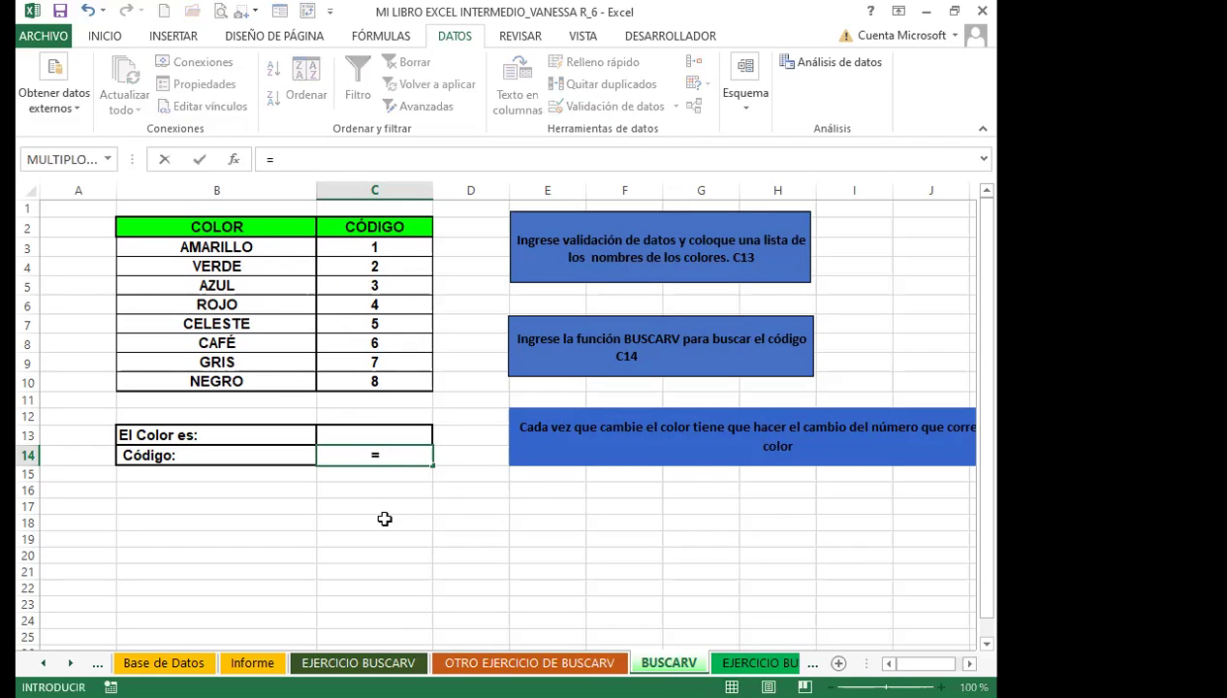
type("BUS")
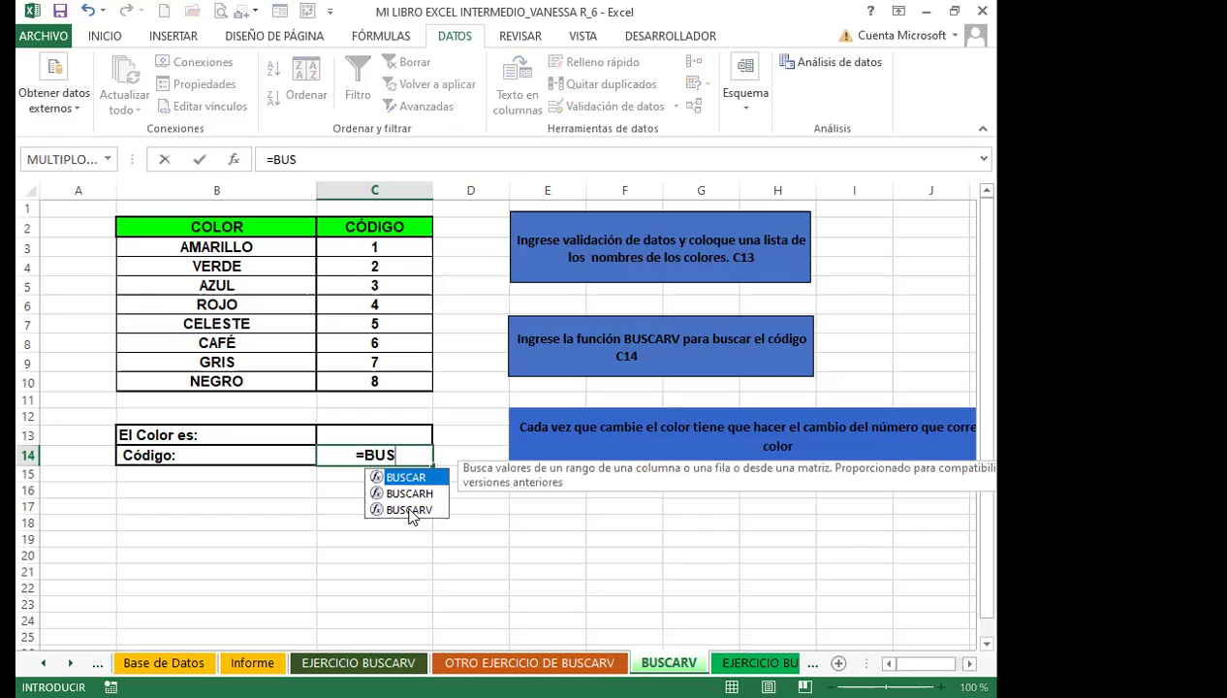
left_click(409, 511)
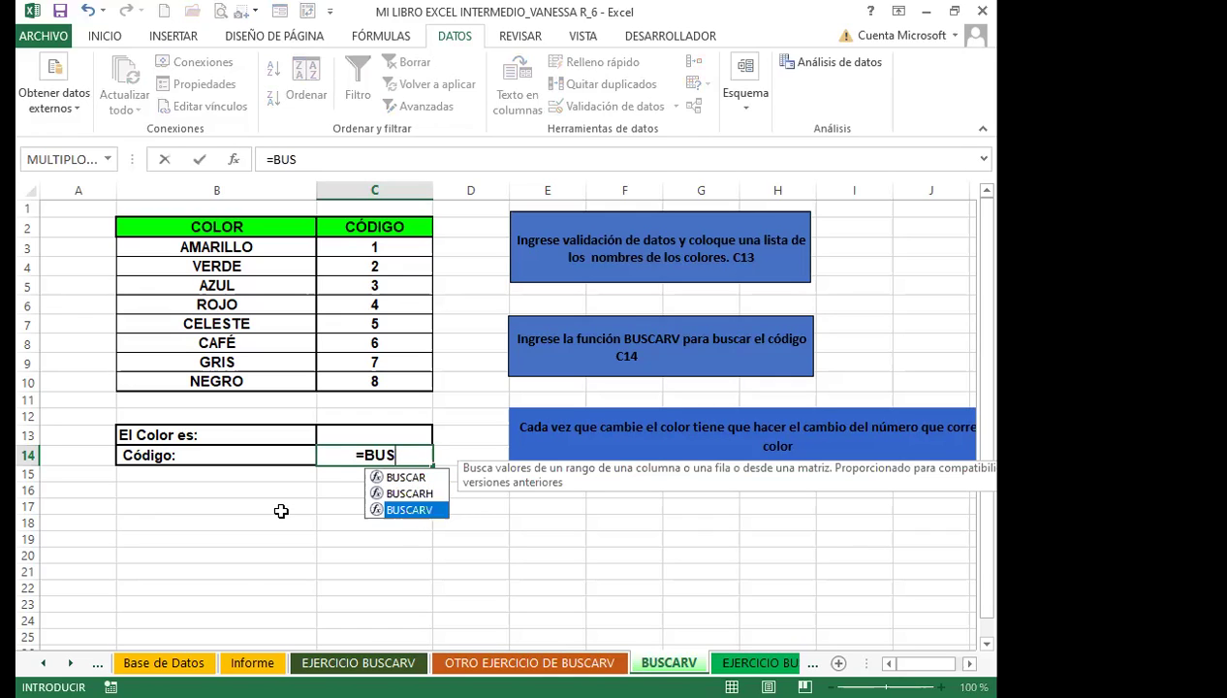
key("Tab")
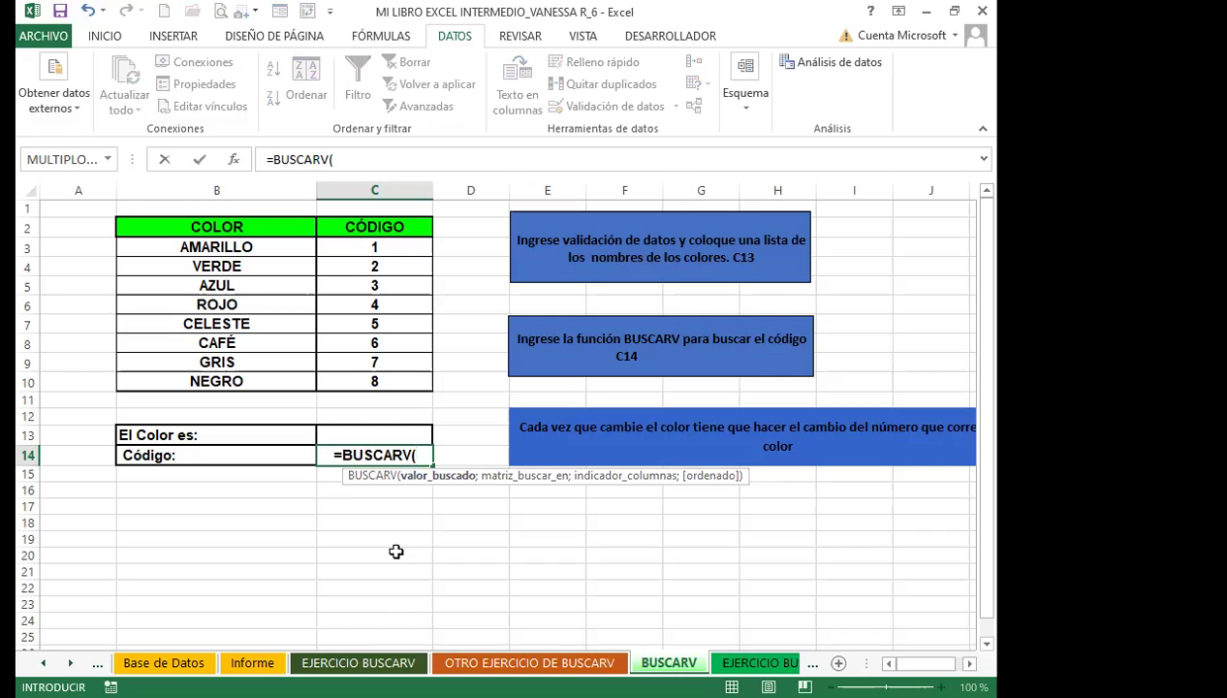
left_click(362, 432)
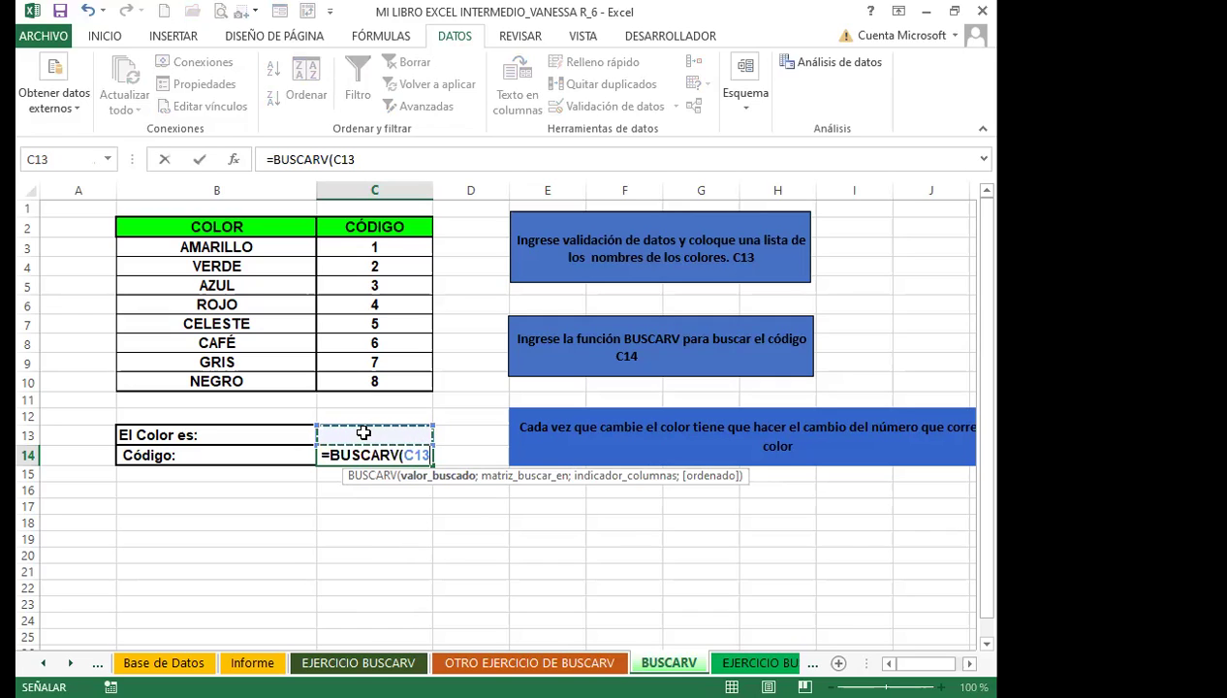
type(";")
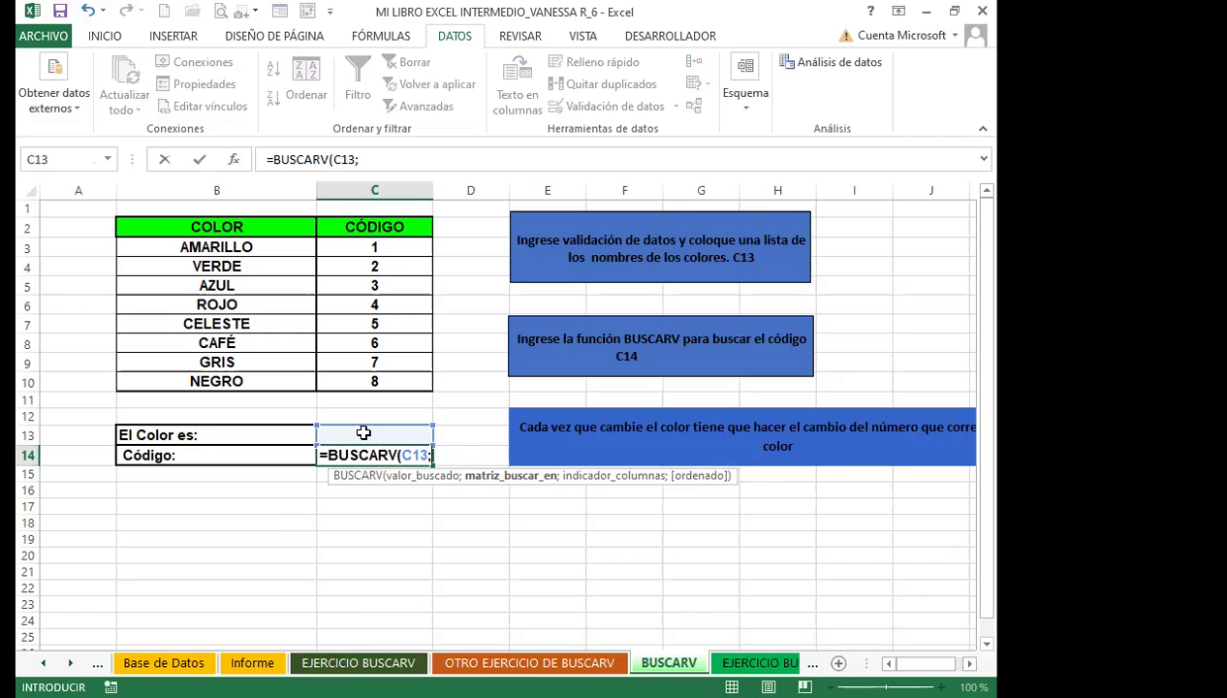
left_click(235, 226)
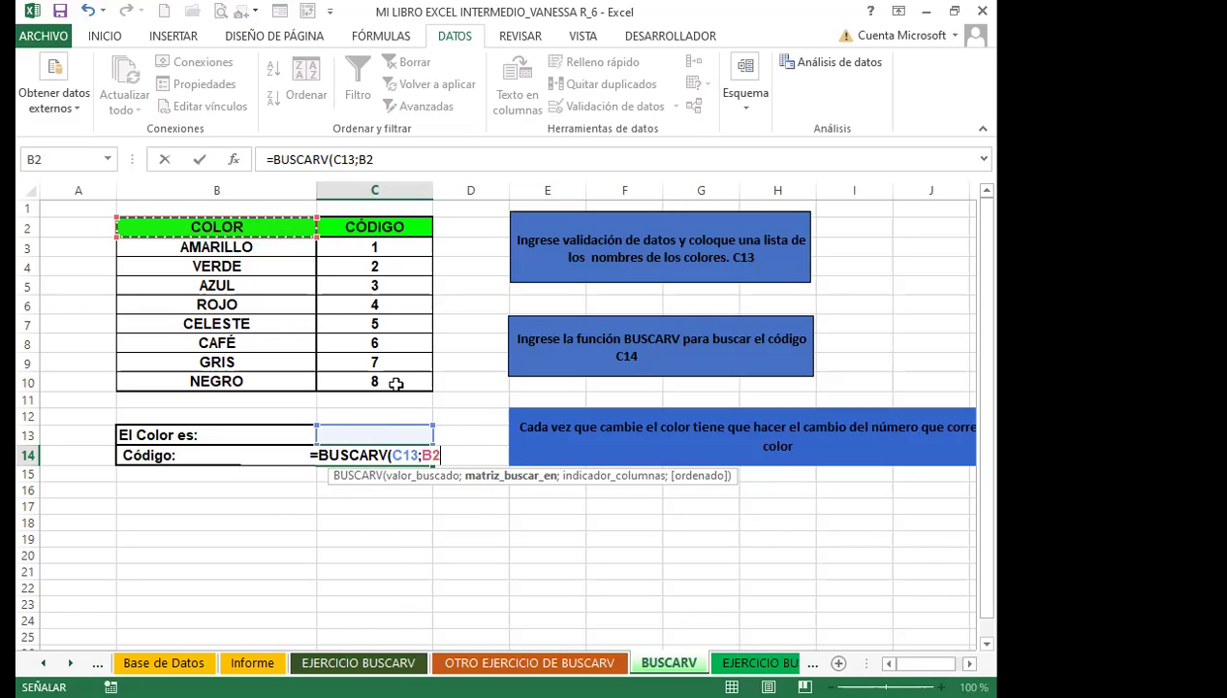
key("ctrl+shift+Down")
key("ctrl+shift+Right")
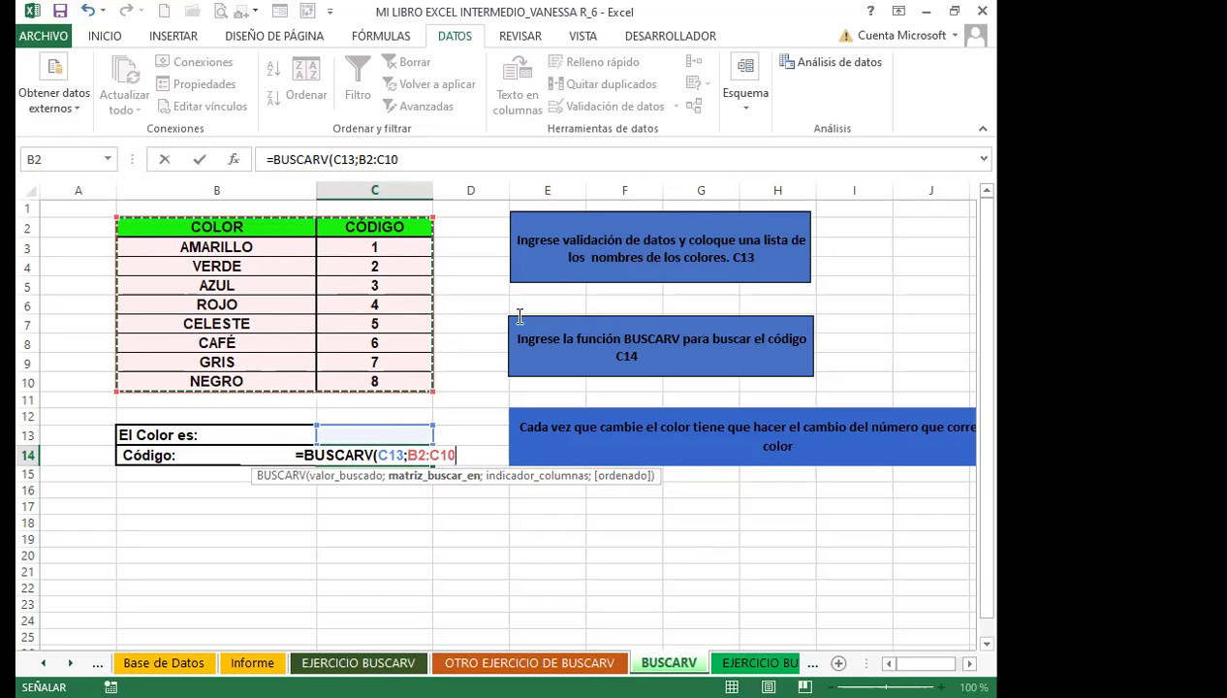
type(";")
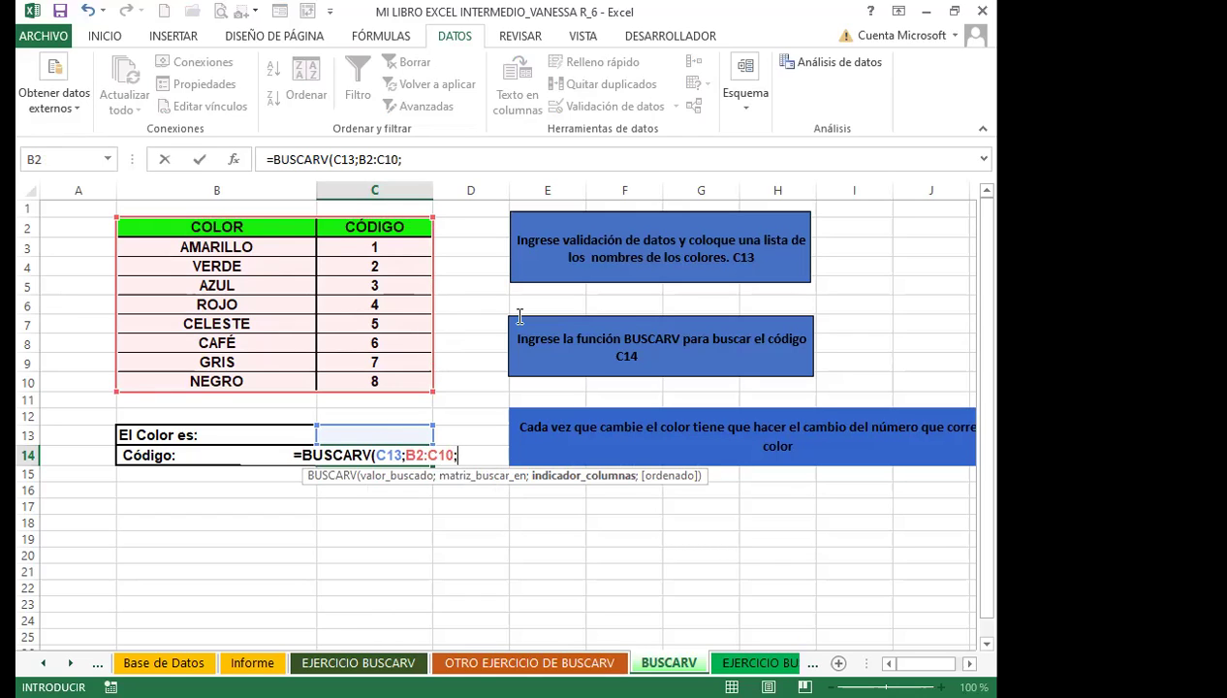
left_click(558, 319)
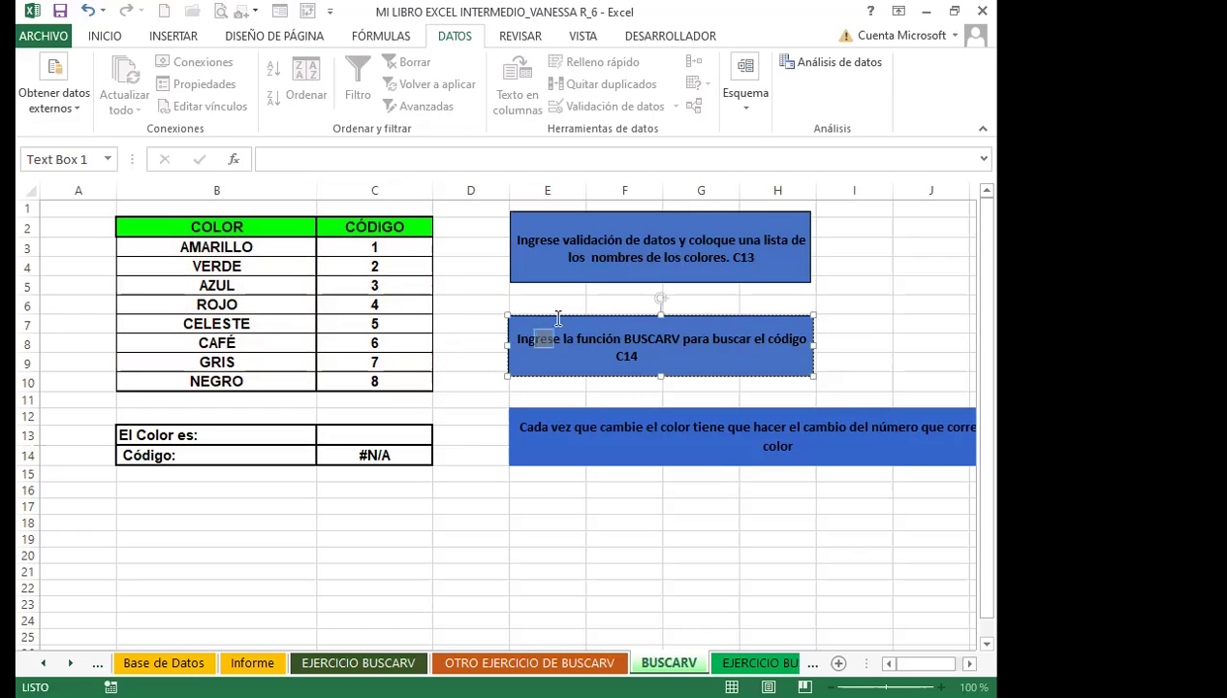
Complete the BUSCARV formula in C14 with column index 2 and 0 for an exact match.
double_click(406, 455)
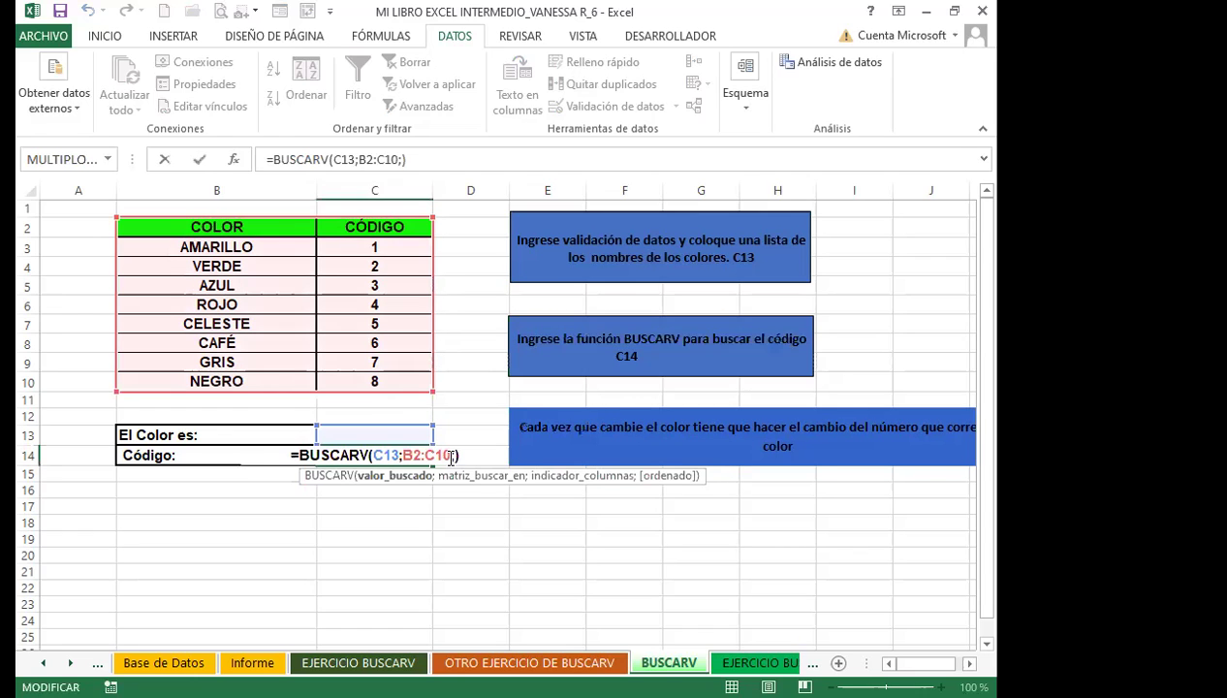
left_click(454, 455)
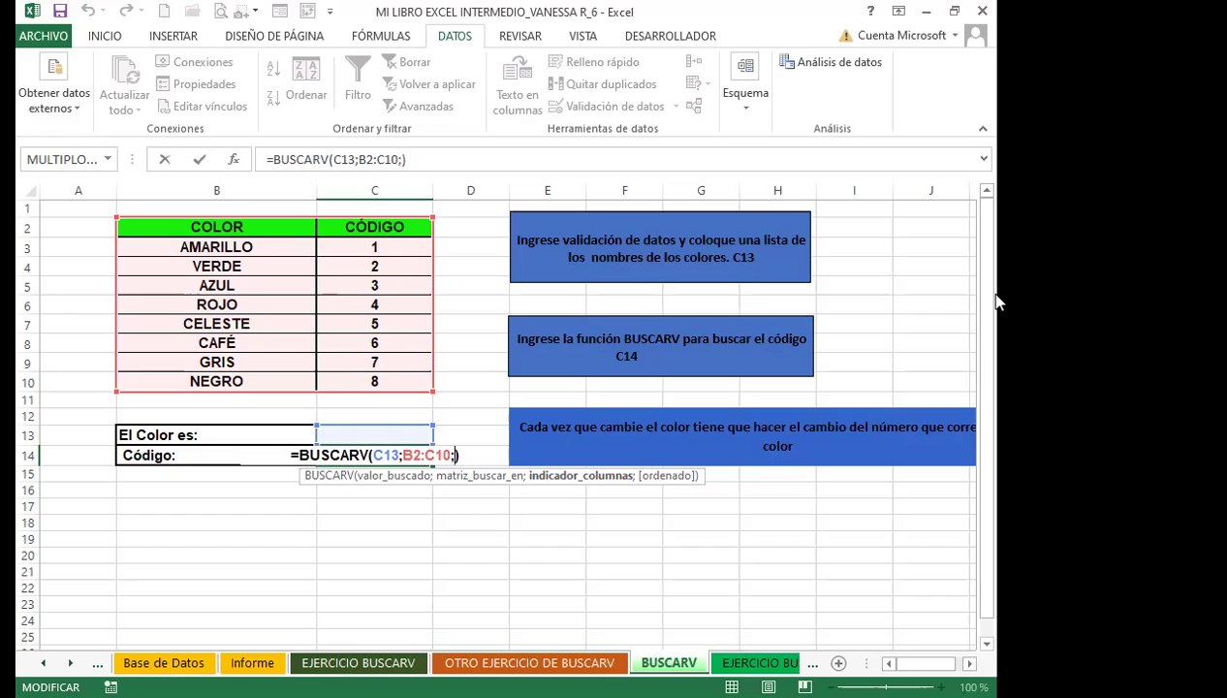
type("2")
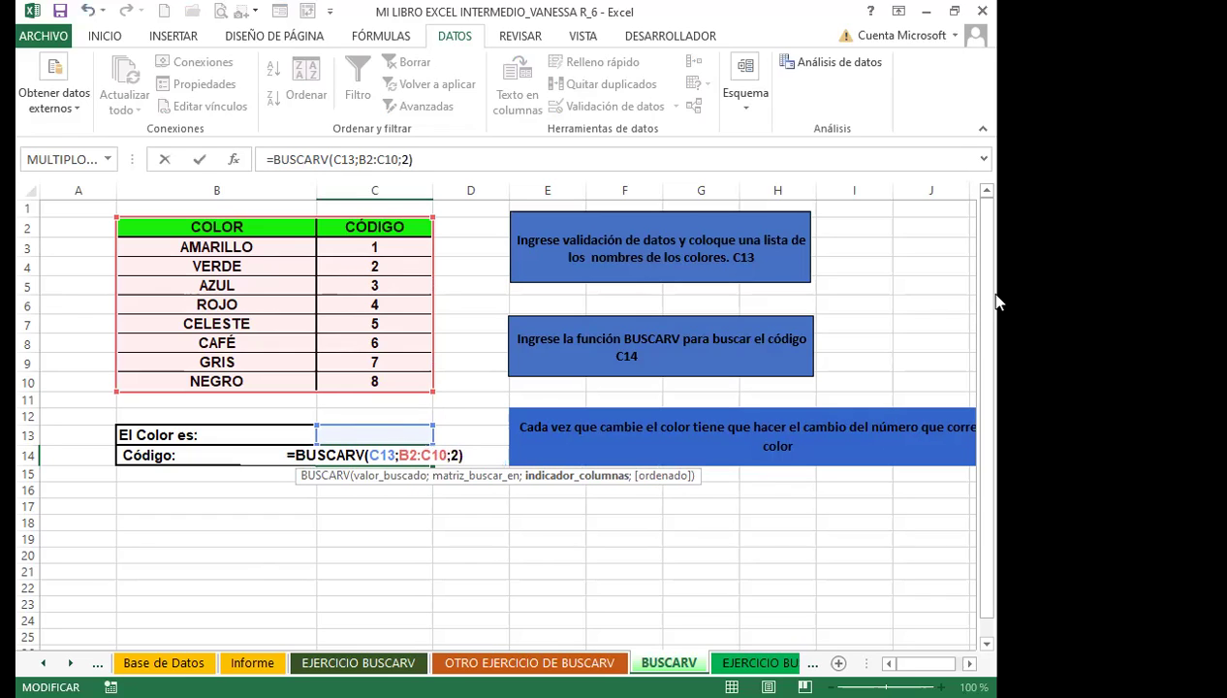
type(";")
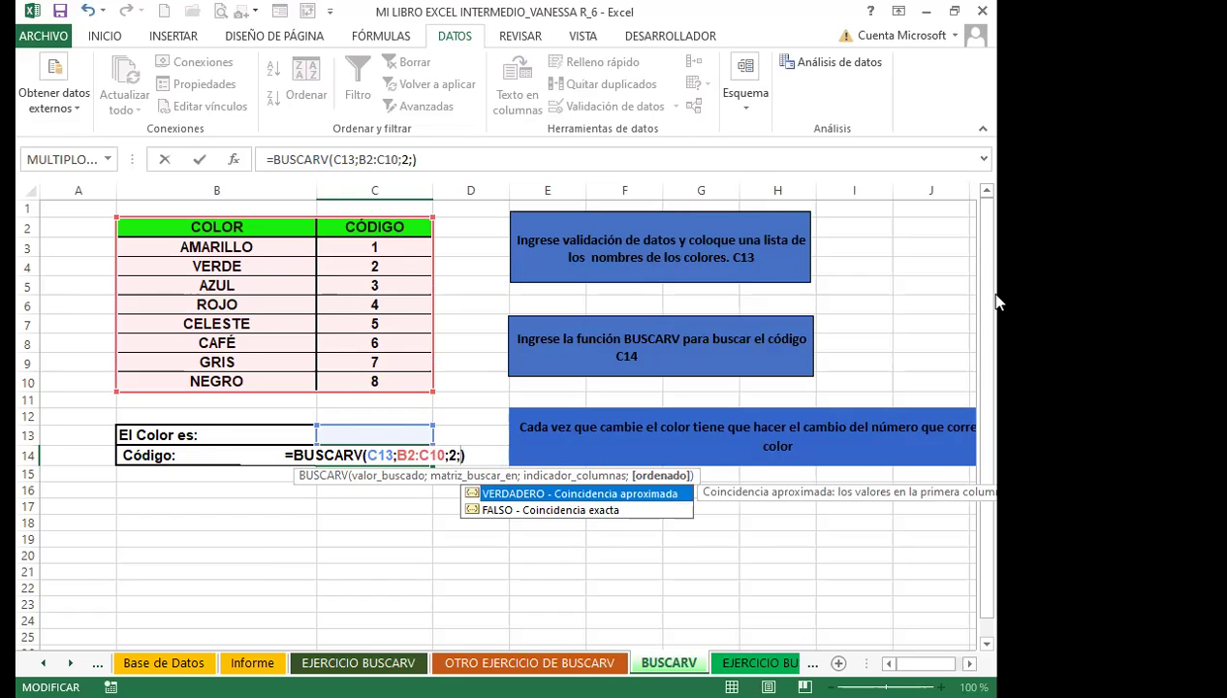
type("0")
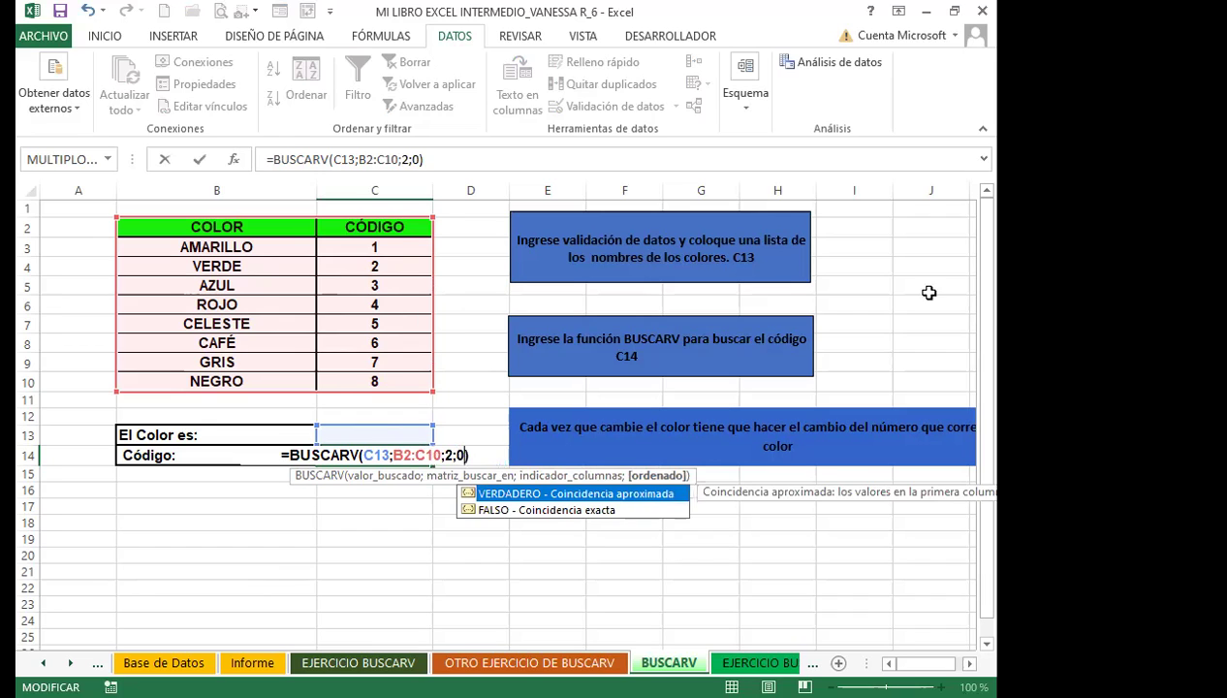
key("Return")
Test the code lookup by choosing AMARILLO, NEGRO, CELESTE, VERDE and CAFÉ in turn in C13.
left_click(386, 432)
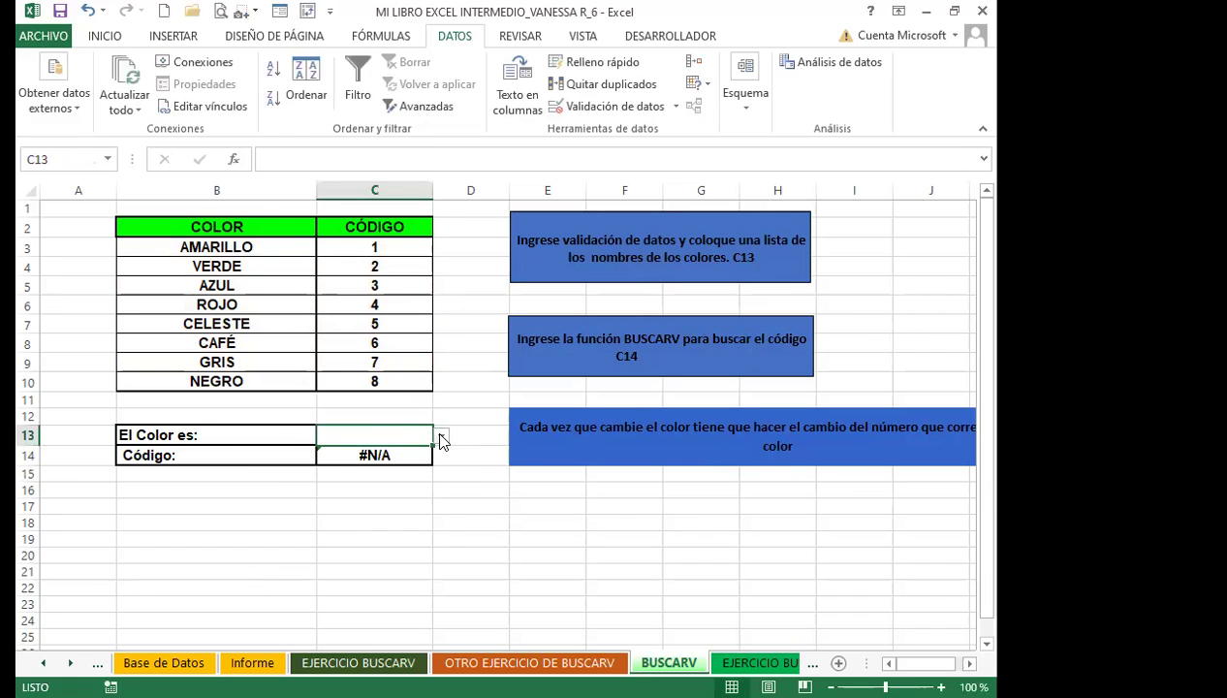
left_click(441, 436)
left_click(354, 450)
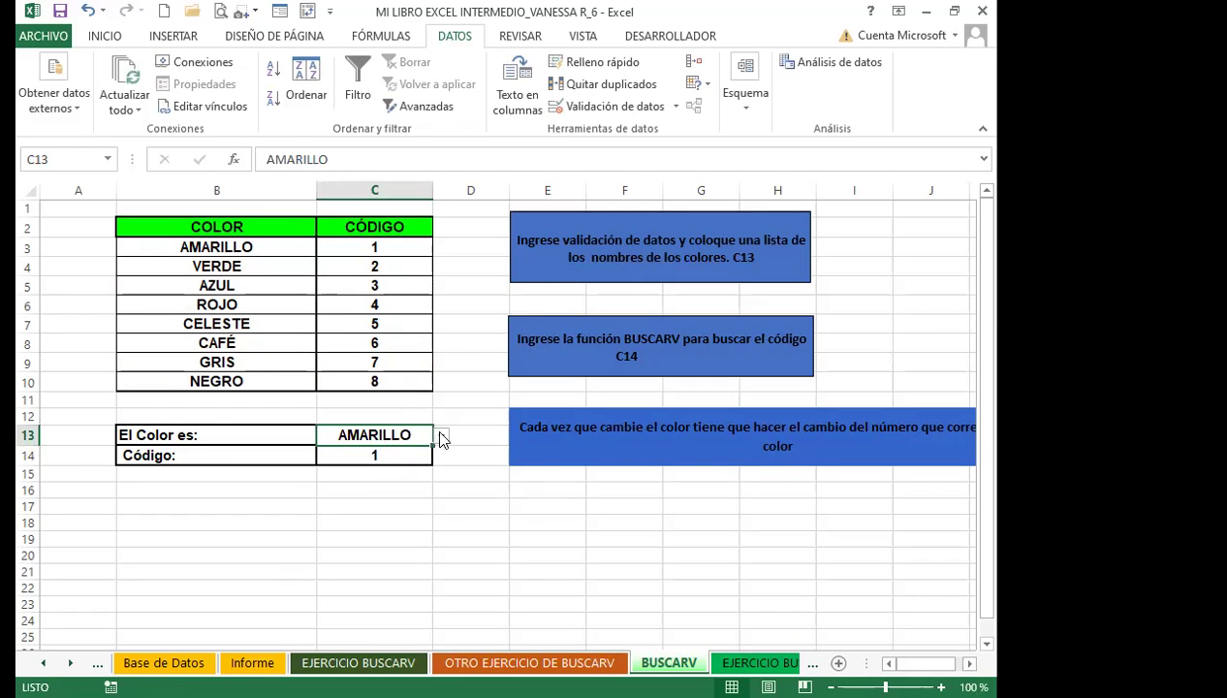
left_click(441, 436)
left_click(344, 540)
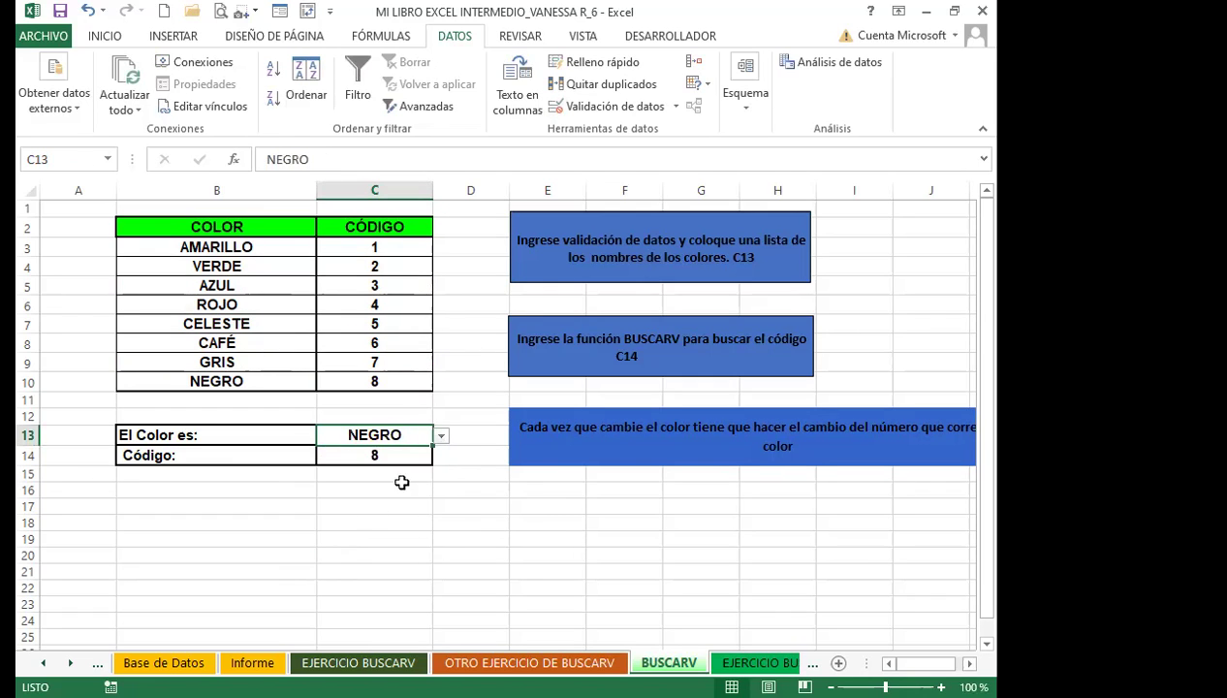
left_click(442, 437)
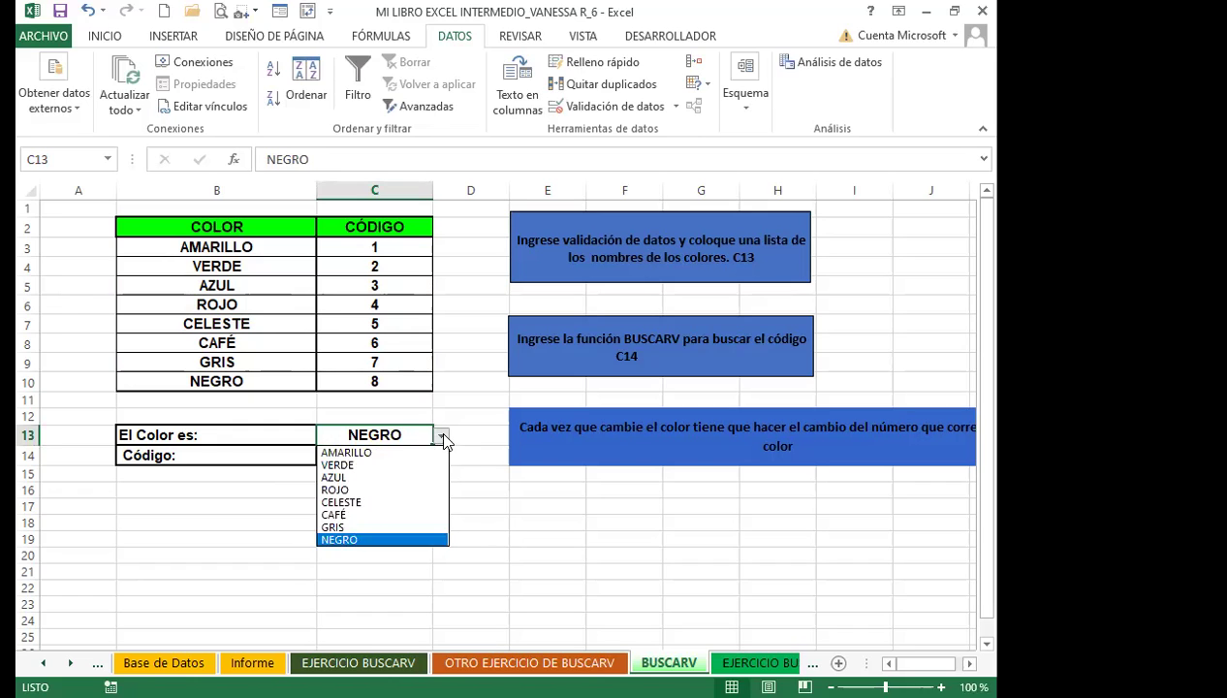
left_click(349, 502)
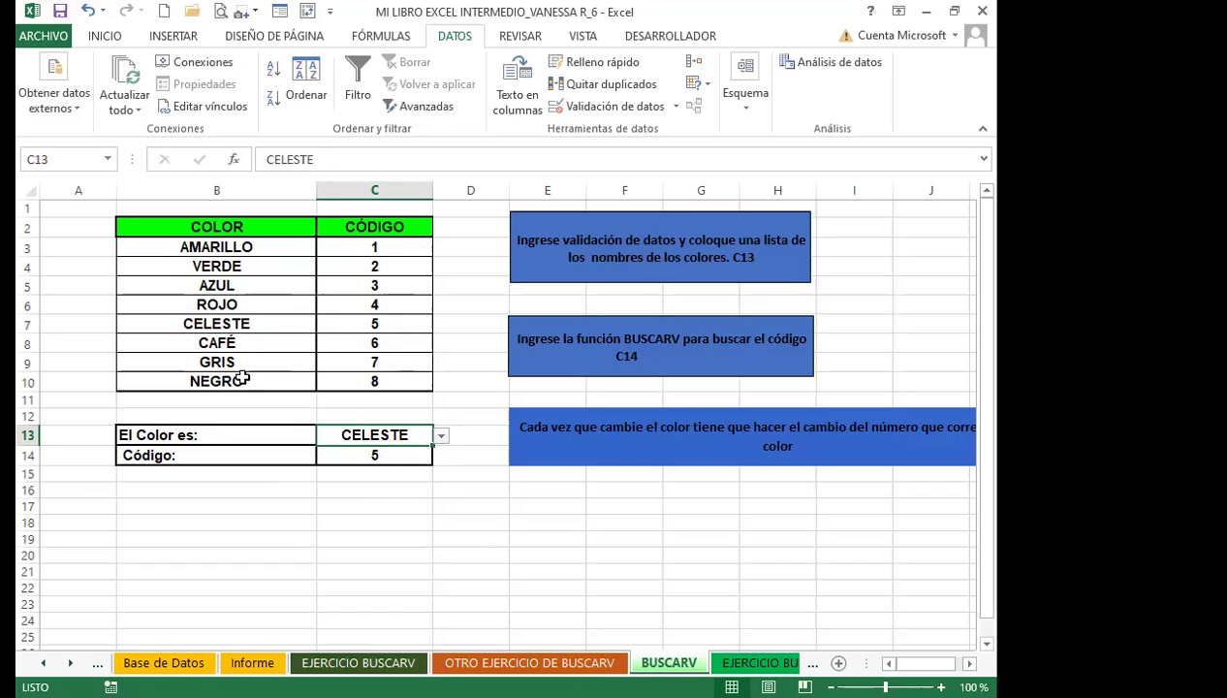
left_click(442, 439)
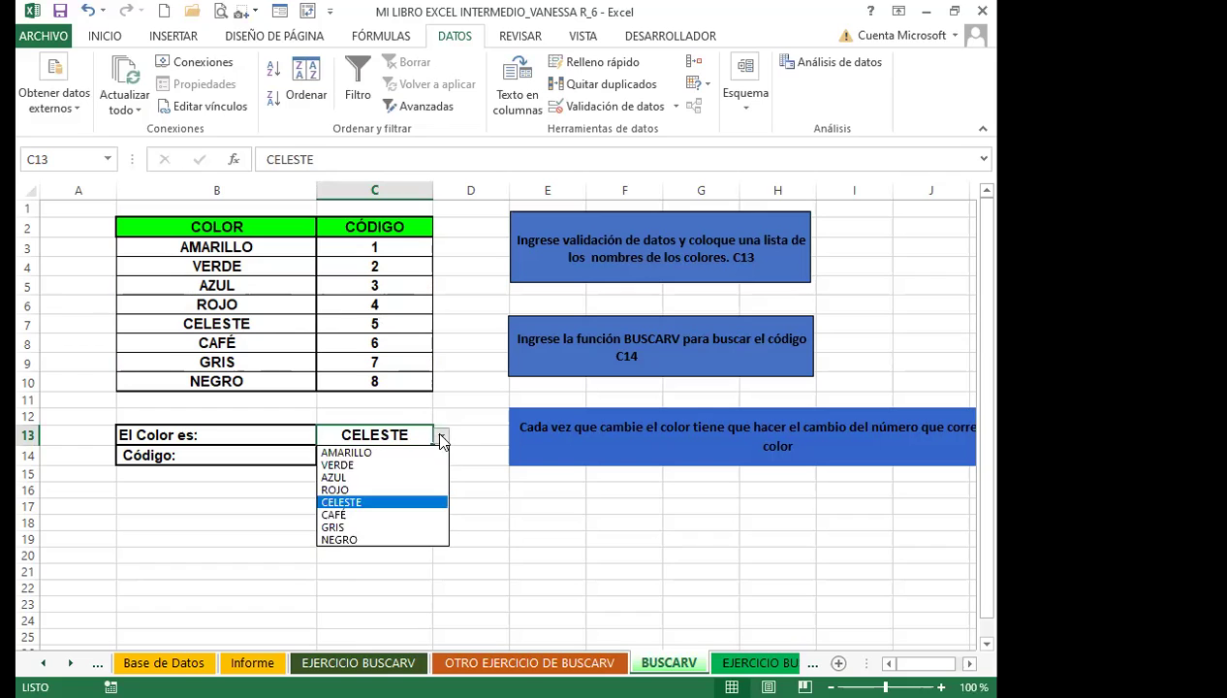
left_click(344, 465)
left_click(441, 437)
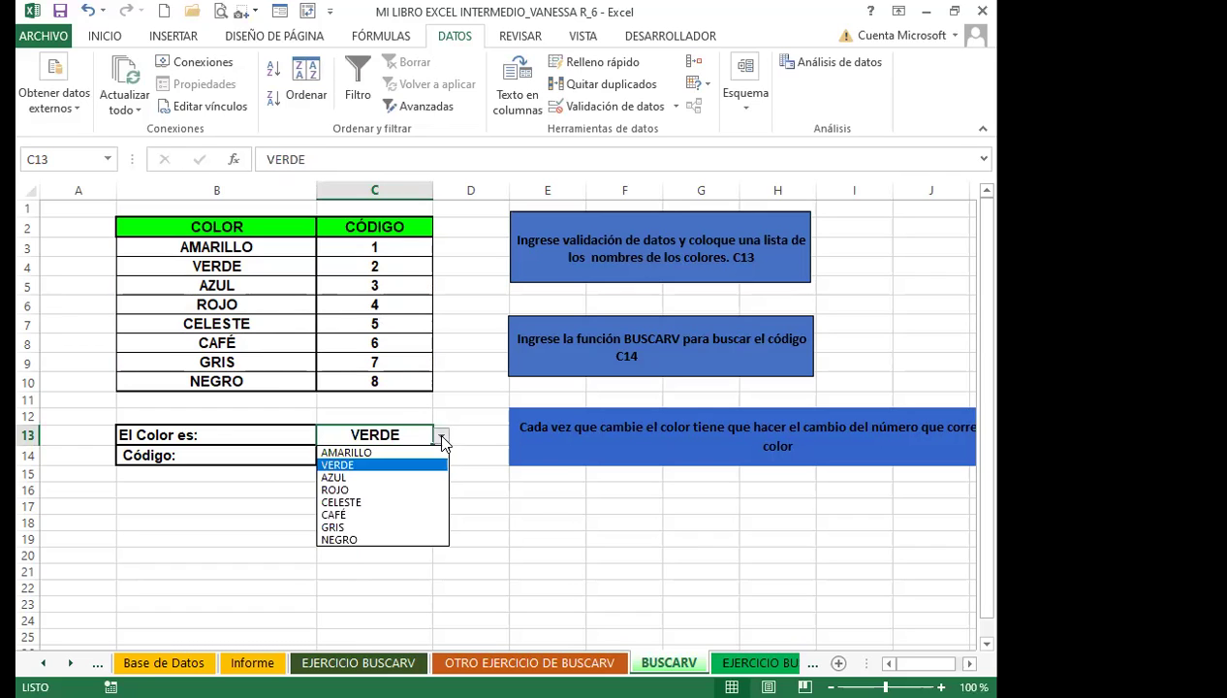
left_click(333, 515)
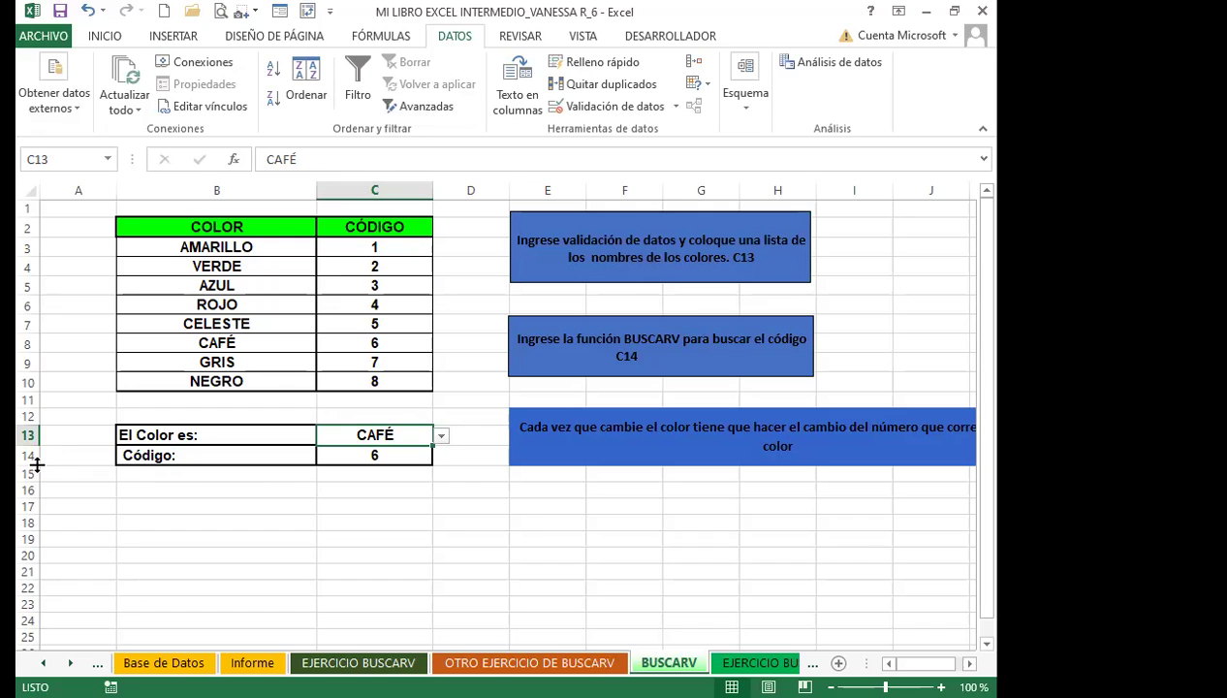
Make row 14 taller and column C wider so the lookup result cell is larger.
left_click_drag(37, 465, 37, 492)
left_click_drag(432, 190, 489, 190)
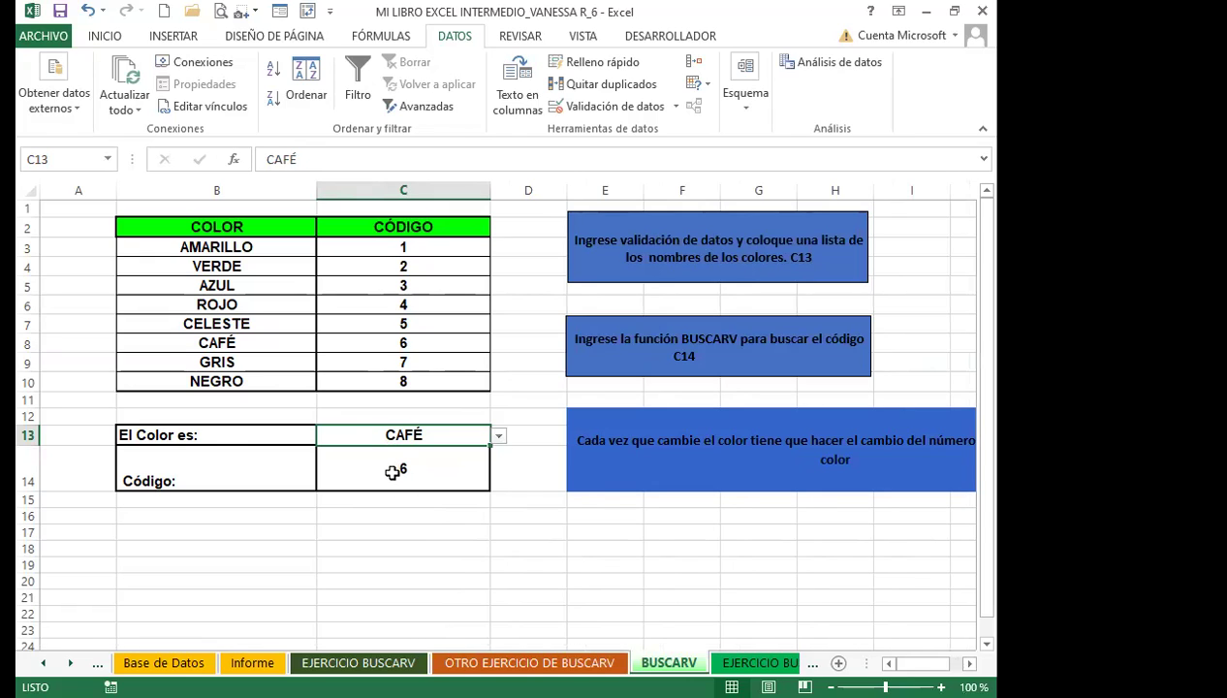
left_click(442, 468)
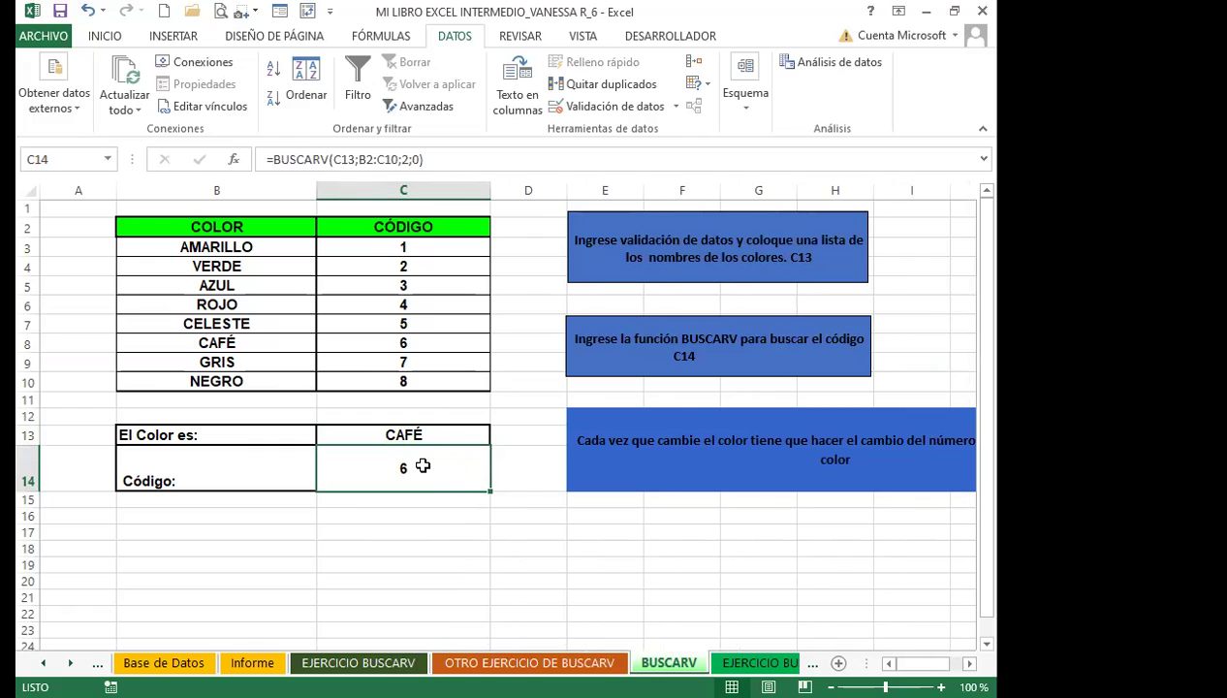
Choose VERDE in C13 and review the BUSCARV formula in C14.
left_click(482, 431)
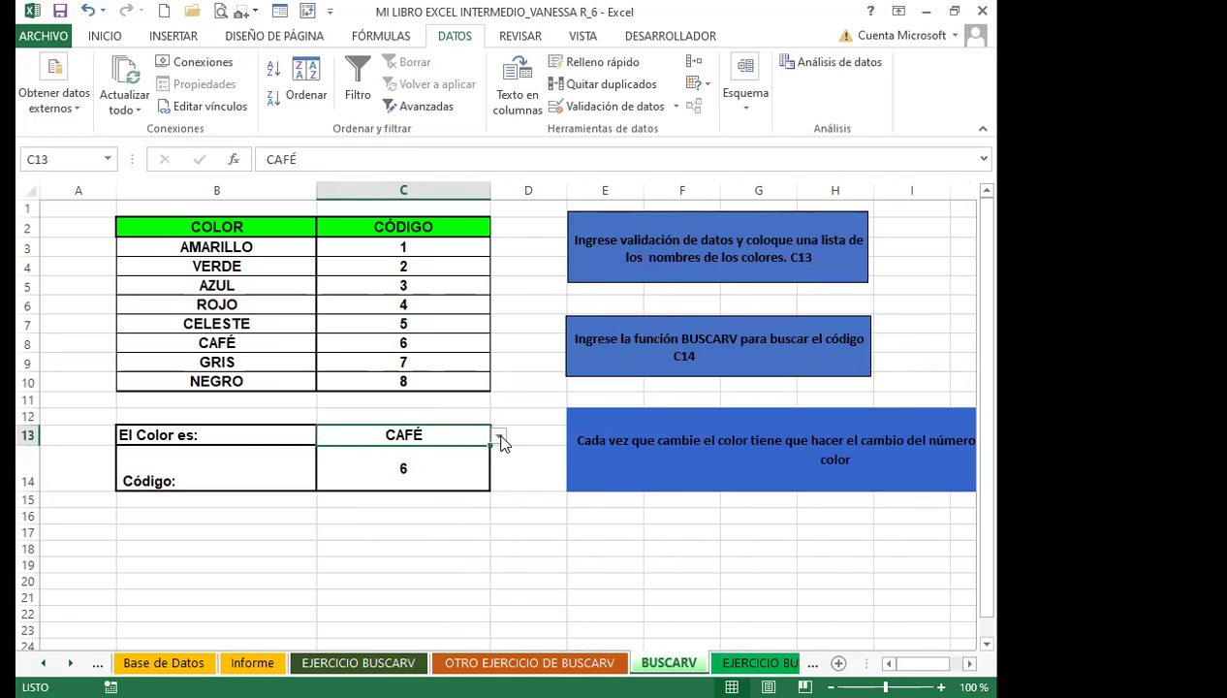
left_click(499, 436)
left_click(364, 459)
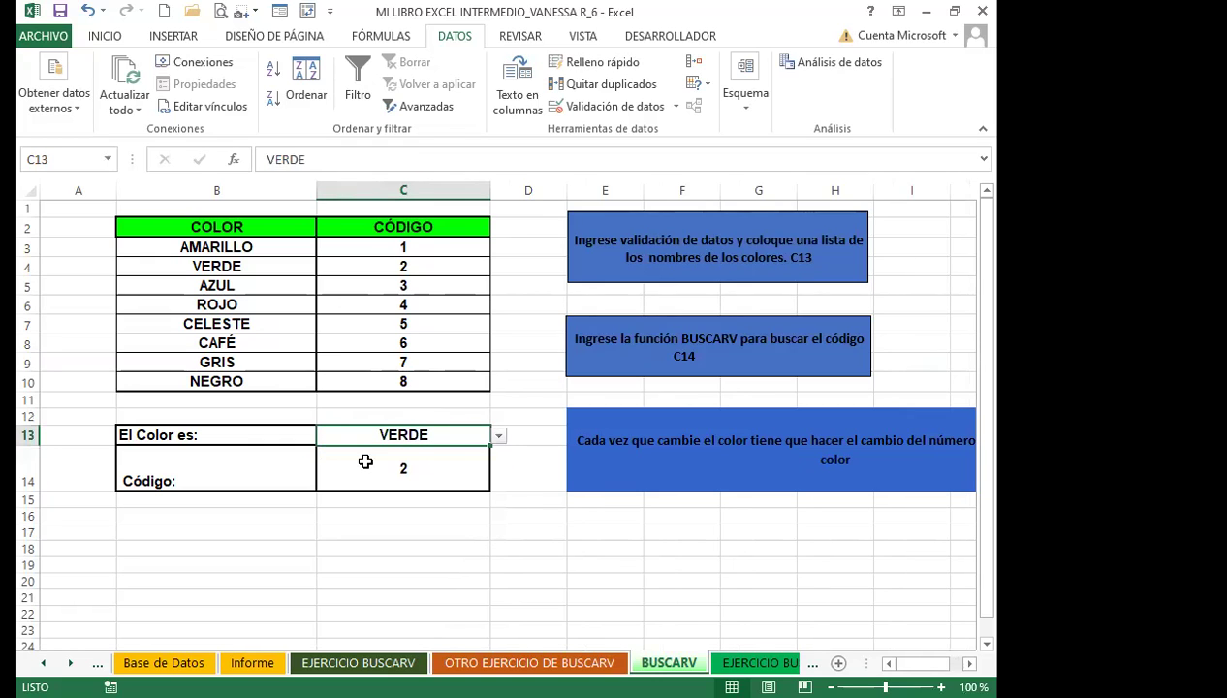
left_click(369, 466)
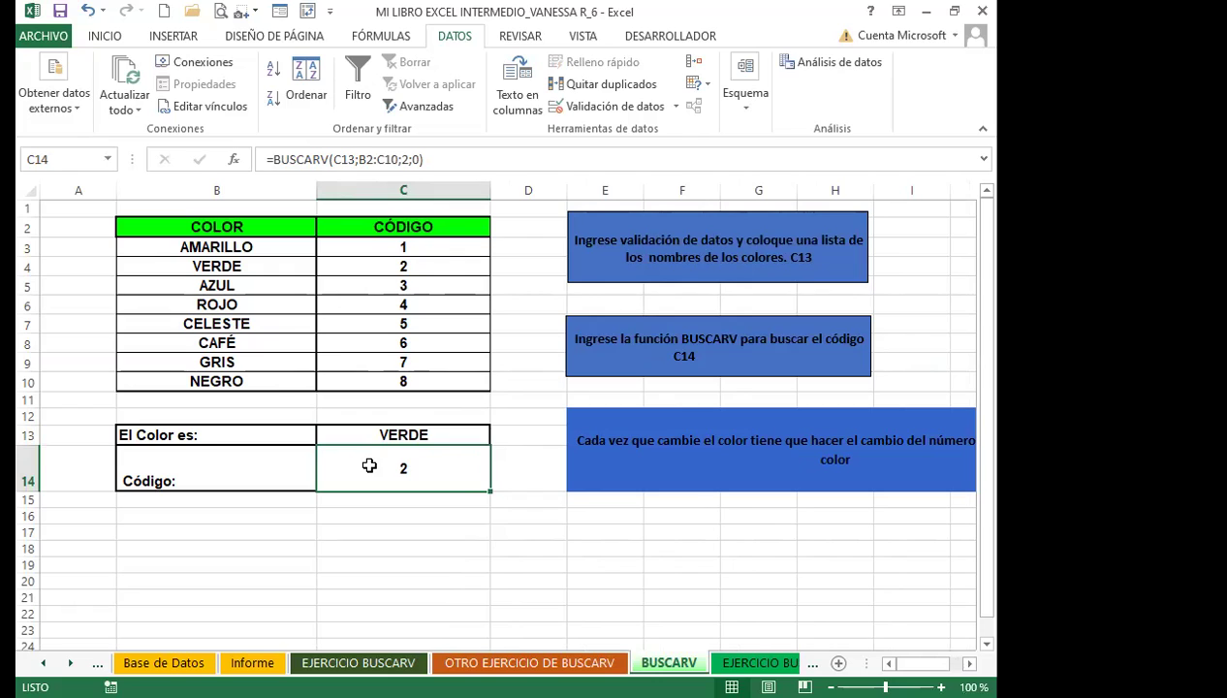
left_click(359, 534)
Copy the "Código:" label from B14 to B18.
left_click(195, 482)
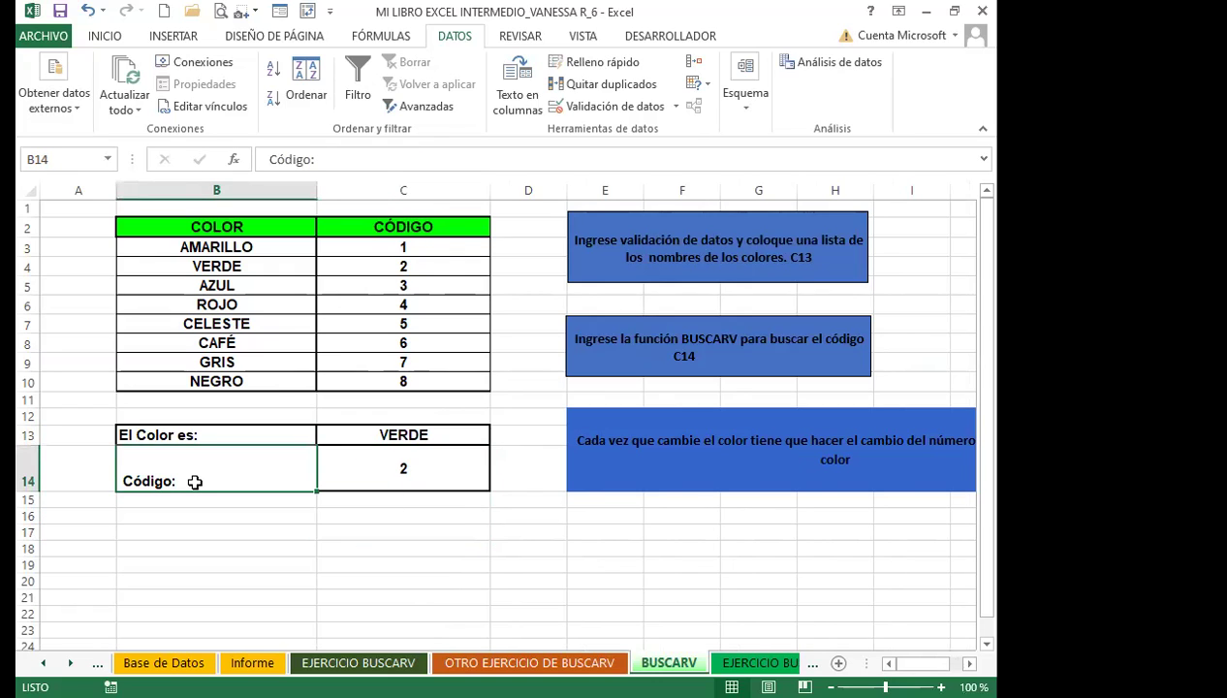
key("ctrl+c")
left_click(176, 547)
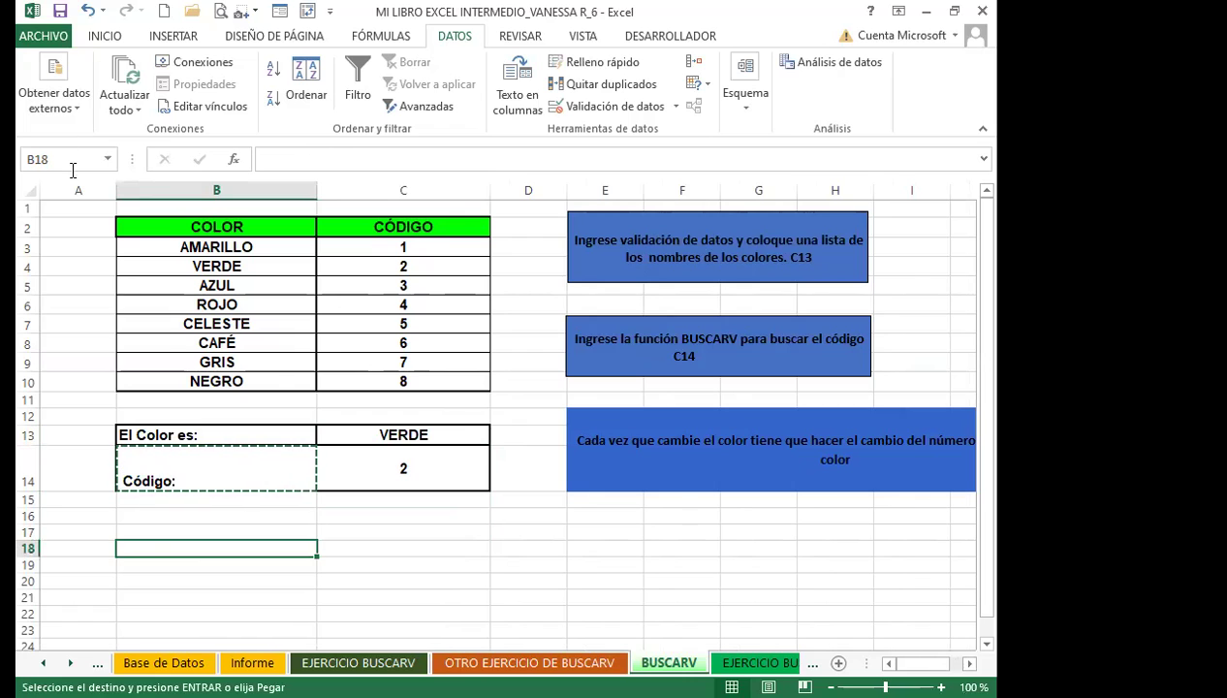
left_click(109, 39)
left_click(41, 76)
scroll(185, 570, "down", 1)
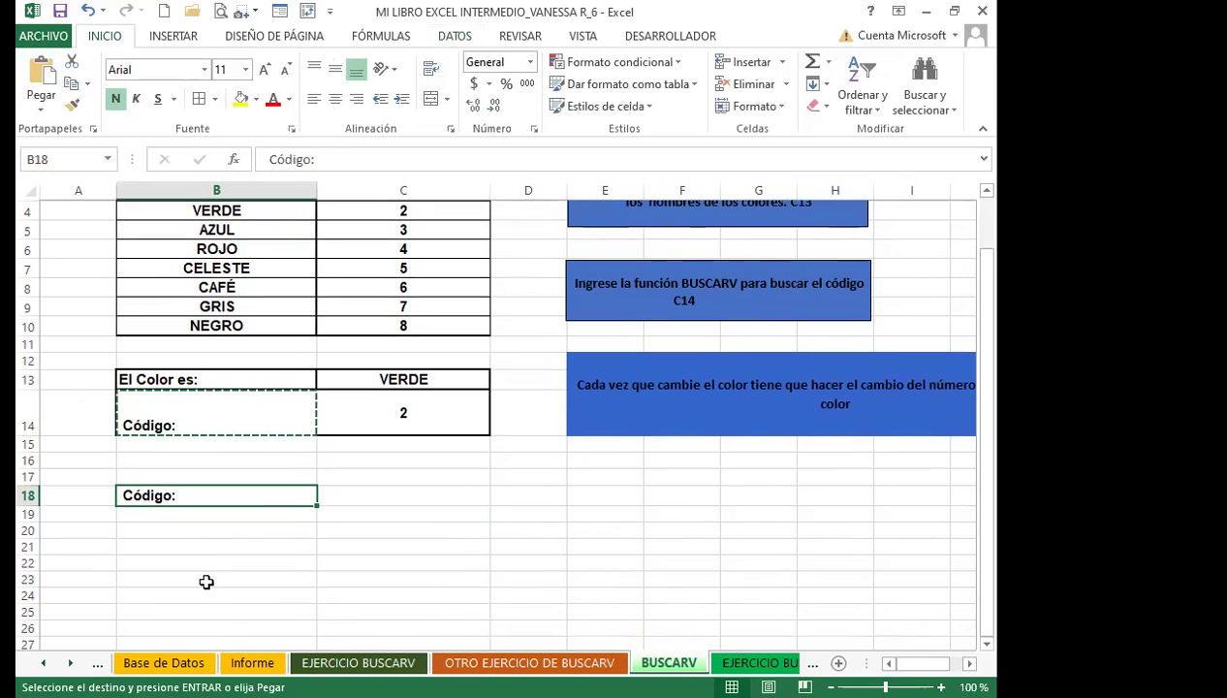
Copy the "El Color es:" label from B13 to B19, below the copied code label.
left_click(207, 379)
key("ctrl+c")
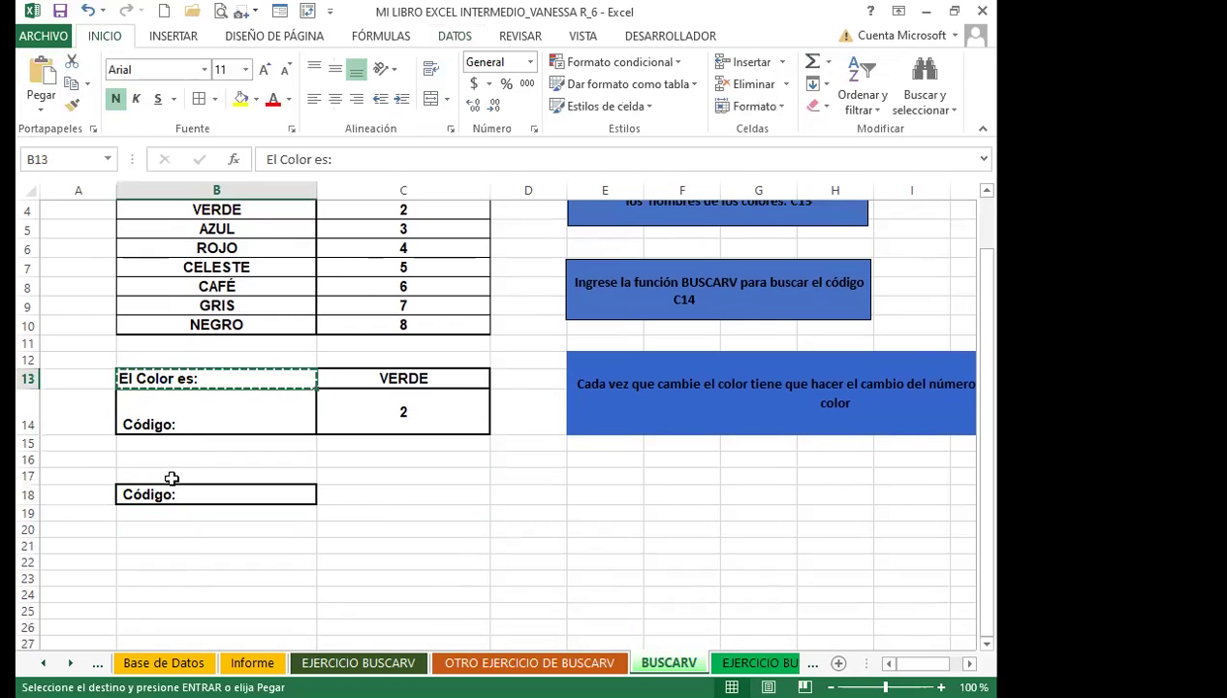
left_click(191, 517)
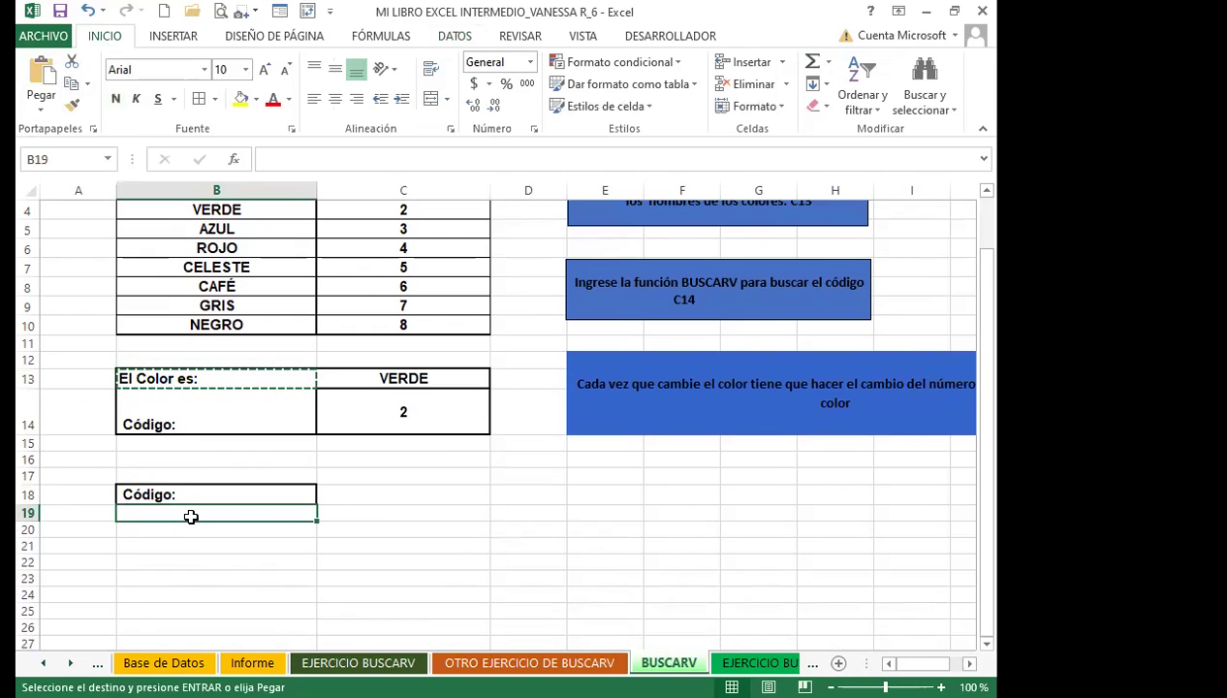
key("ctrl+v")
left_click(197, 549)
left_click(358, 497)
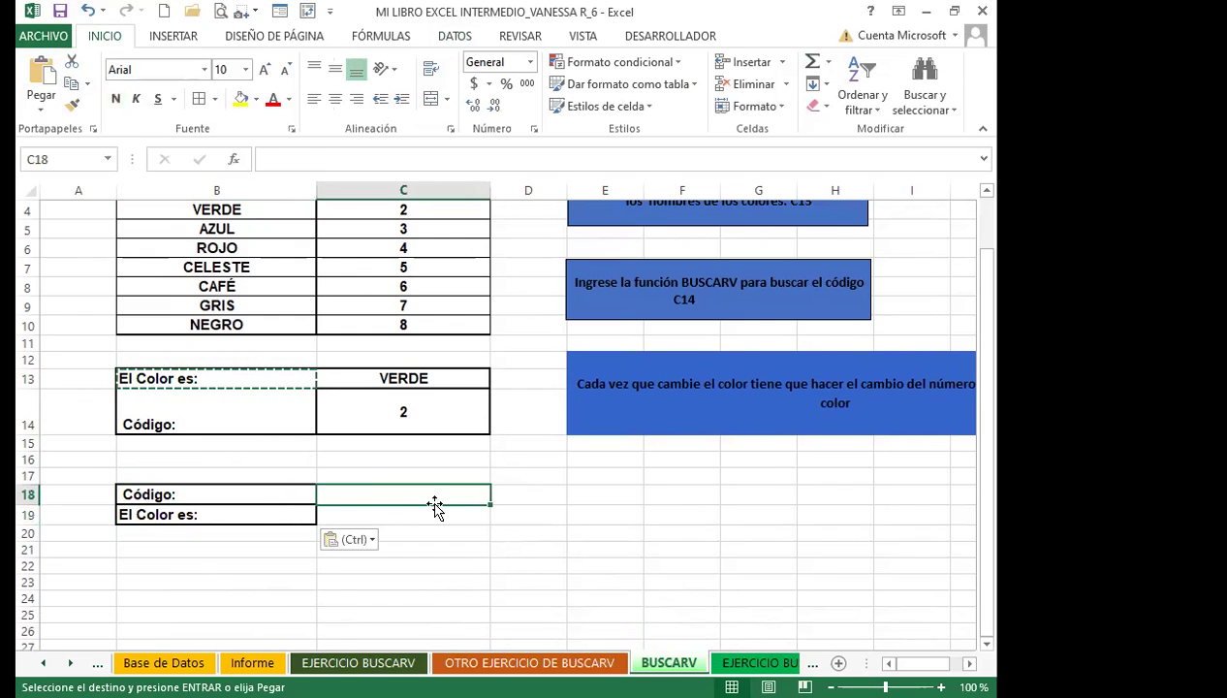
Add a list data validation to C18 using the codes in C3:C10 as its source.
left_click(455, 36)
left_click(676, 107)
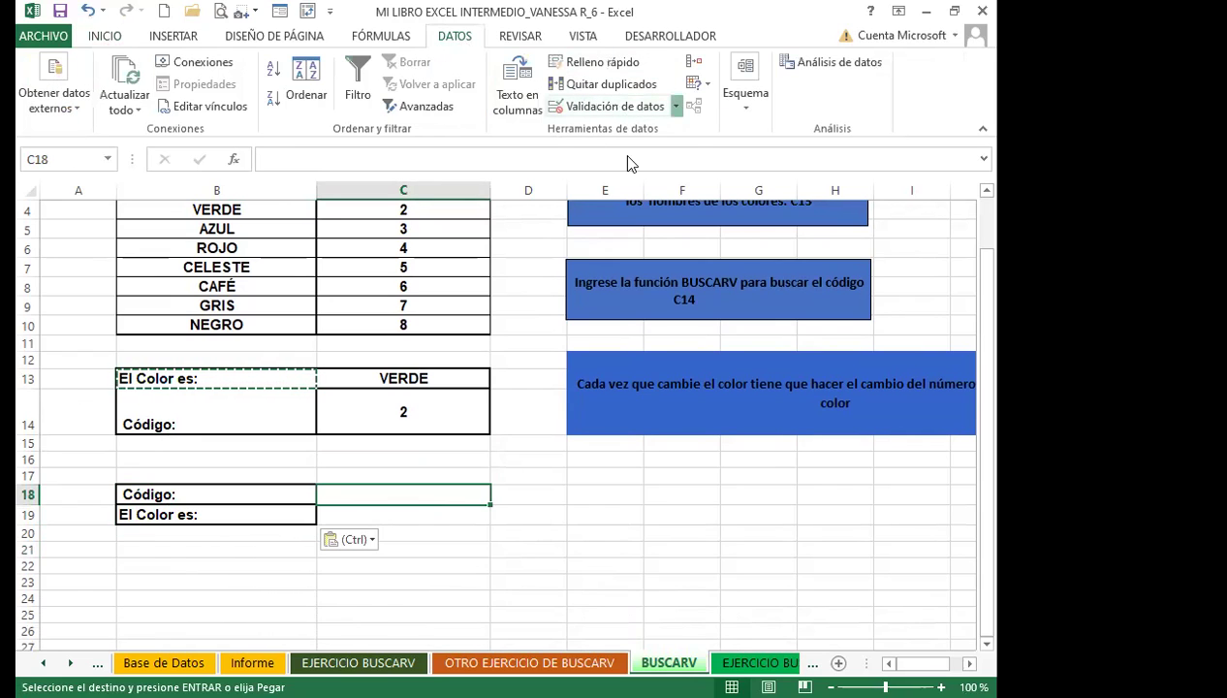
key("Return")
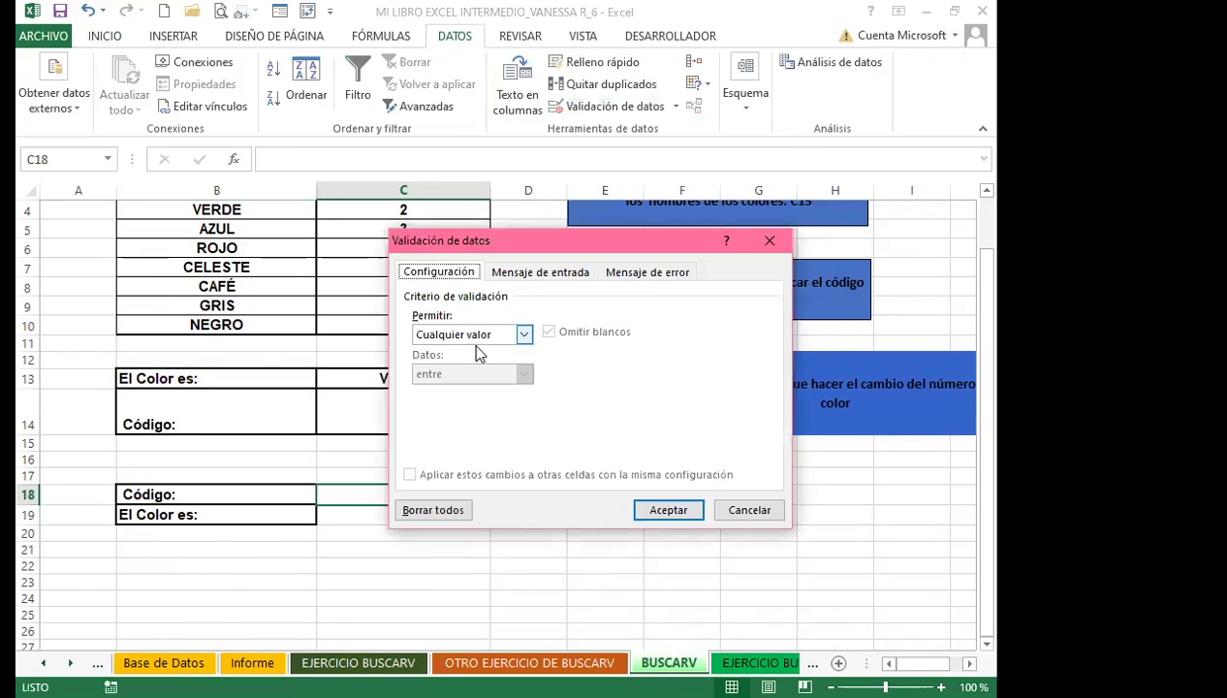
left_click(525, 335)
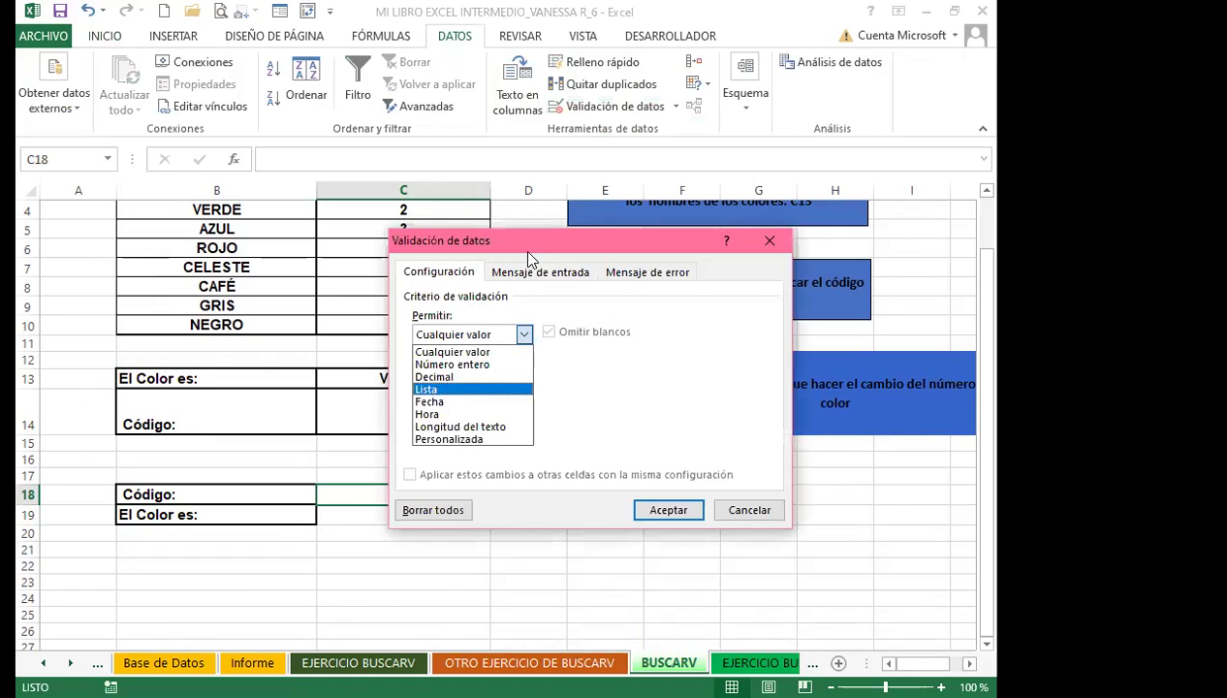
left_click(434, 388)
left_click(512, 417)
scroll(381, 361, "up", 1)
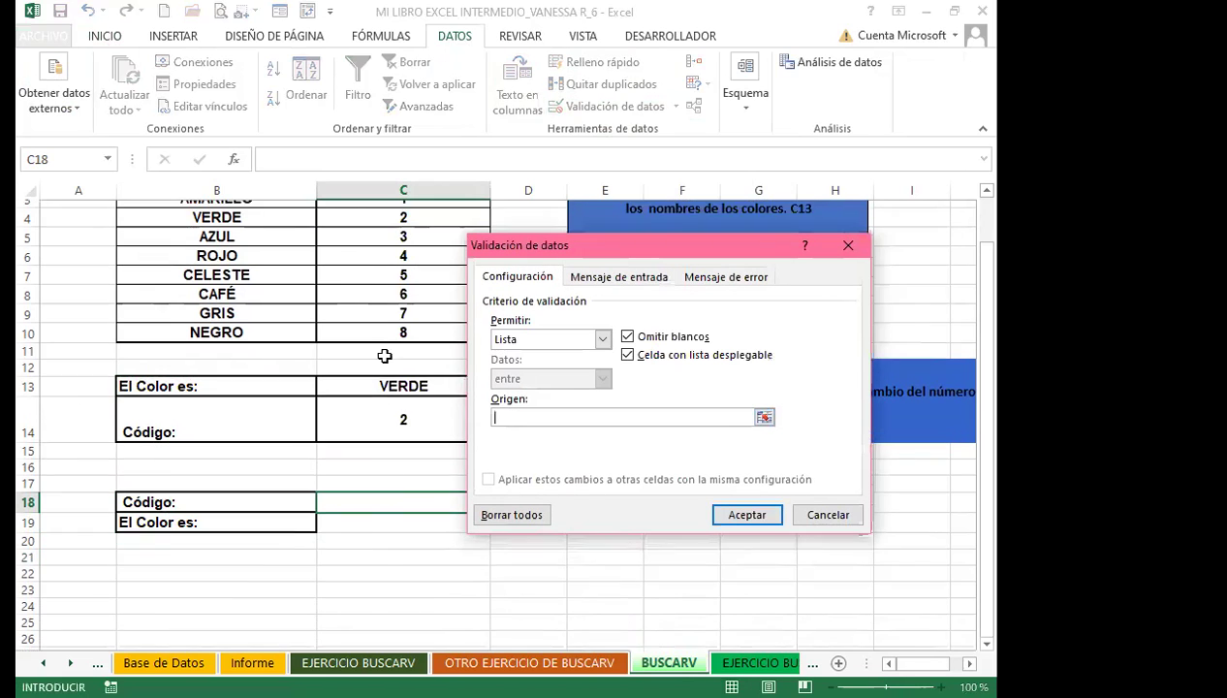
left_click_drag(408, 249, 430, 385)
left_click(746, 515)
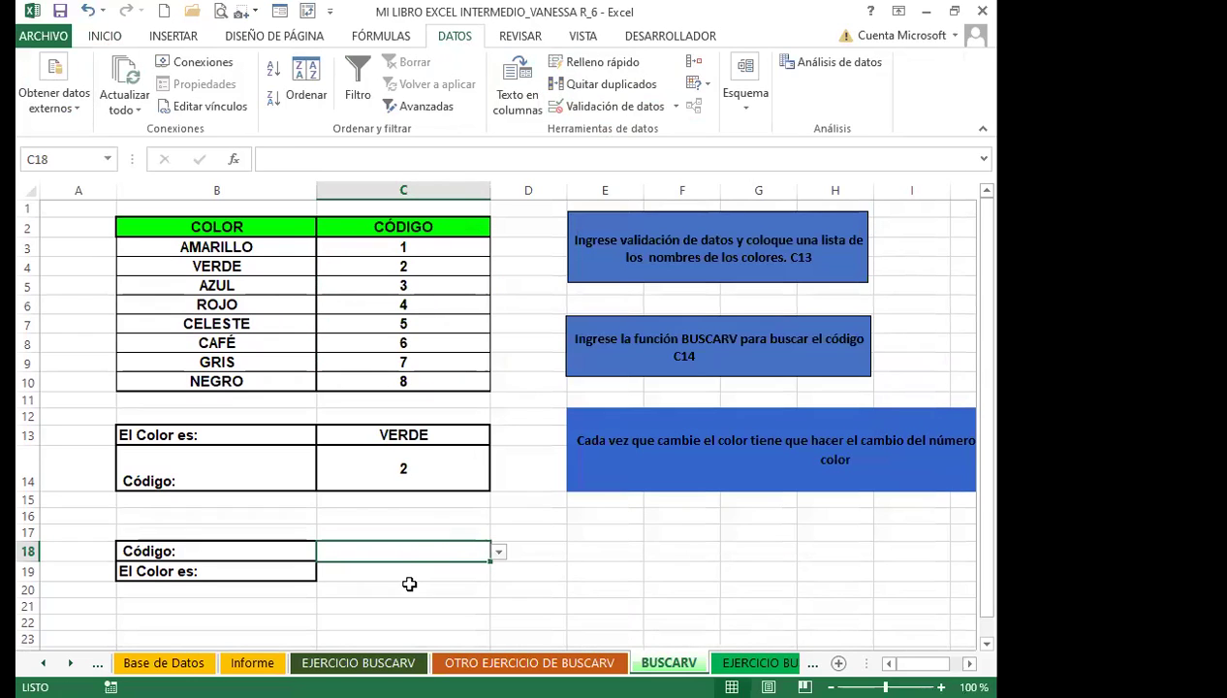
Choose code 2 from the validation list in C18.
left_click(408, 580)
left_click(444, 555)
left_click(499, 552)
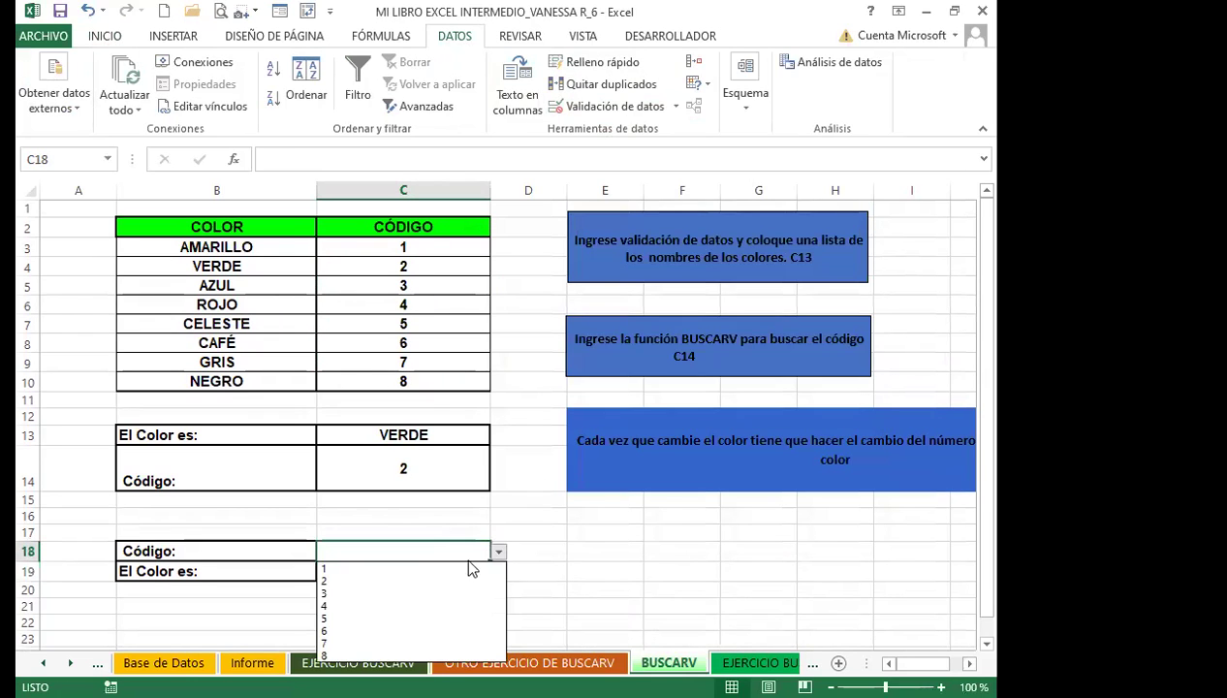
left_click(340, 580)
left_click(340, 578)
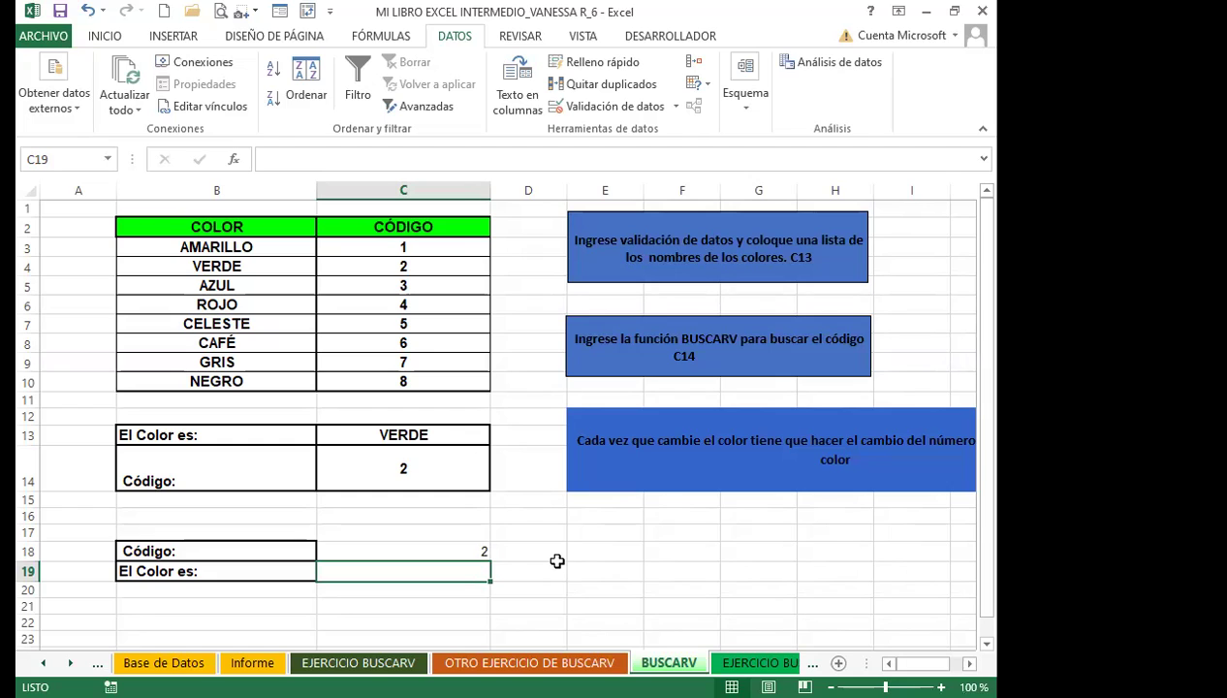
Enter =BUSCARV(C18;B2:C10;1;0) in C19 to look up the color for the chosen code.
type("=")
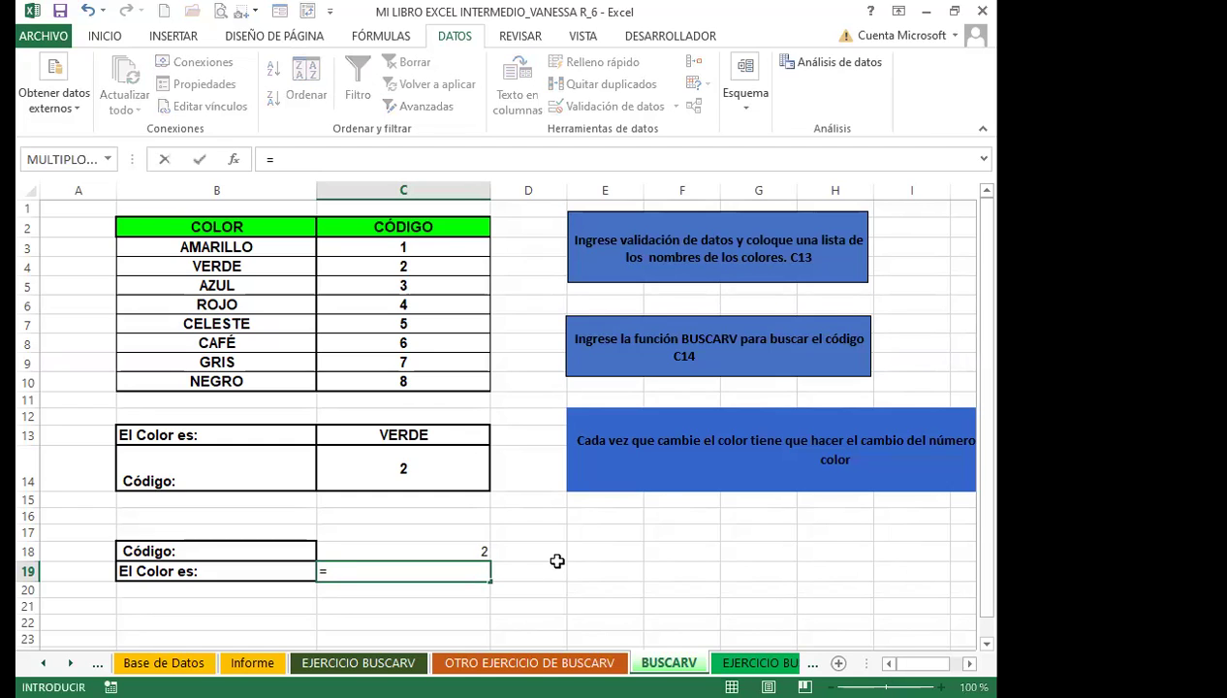
type("BUS")
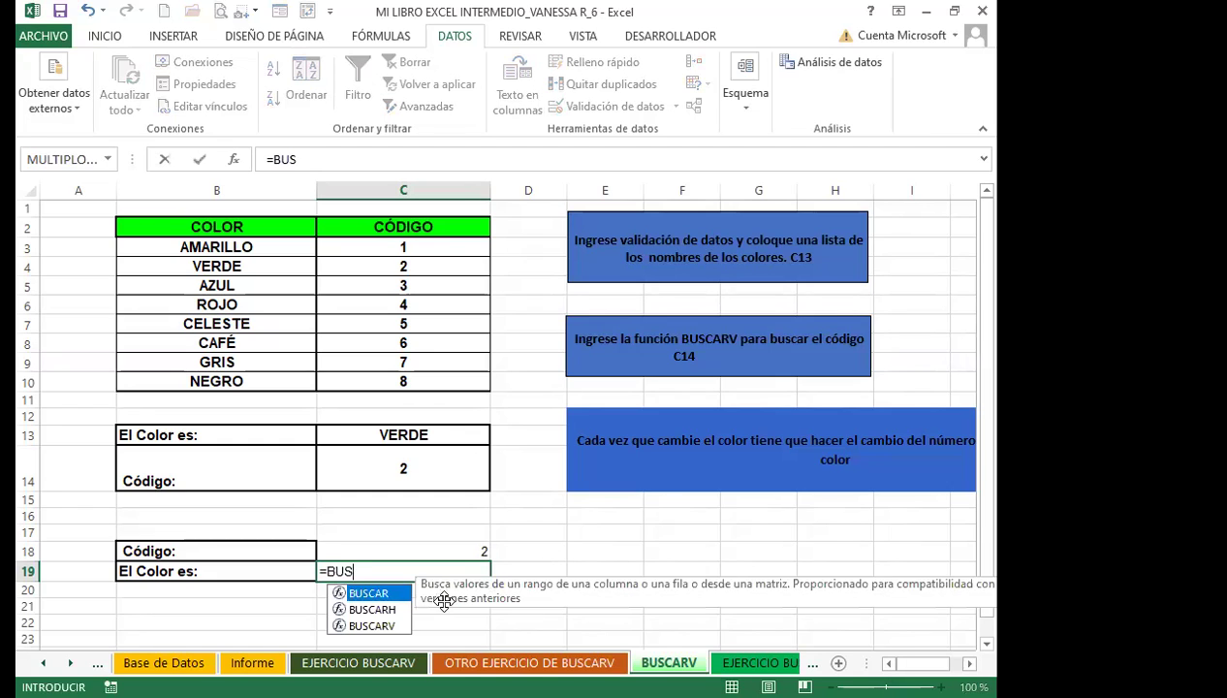
left_click(393, 626)
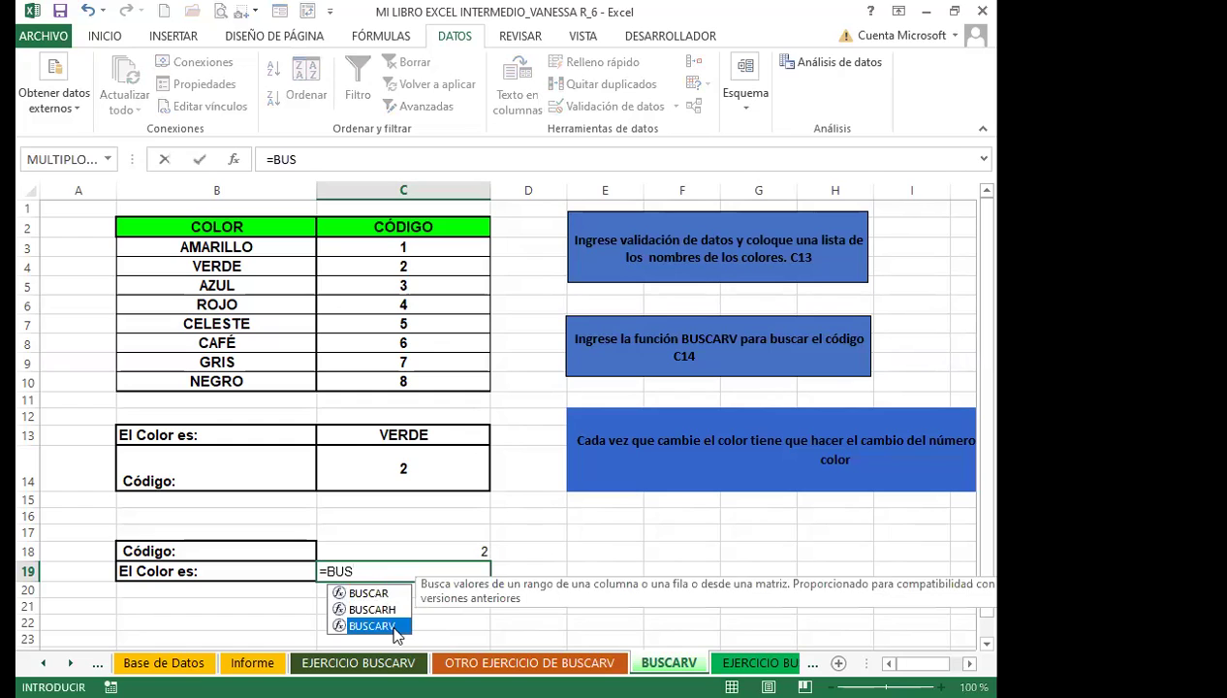
key("Tab")
left_click(432, 550)
type(";")
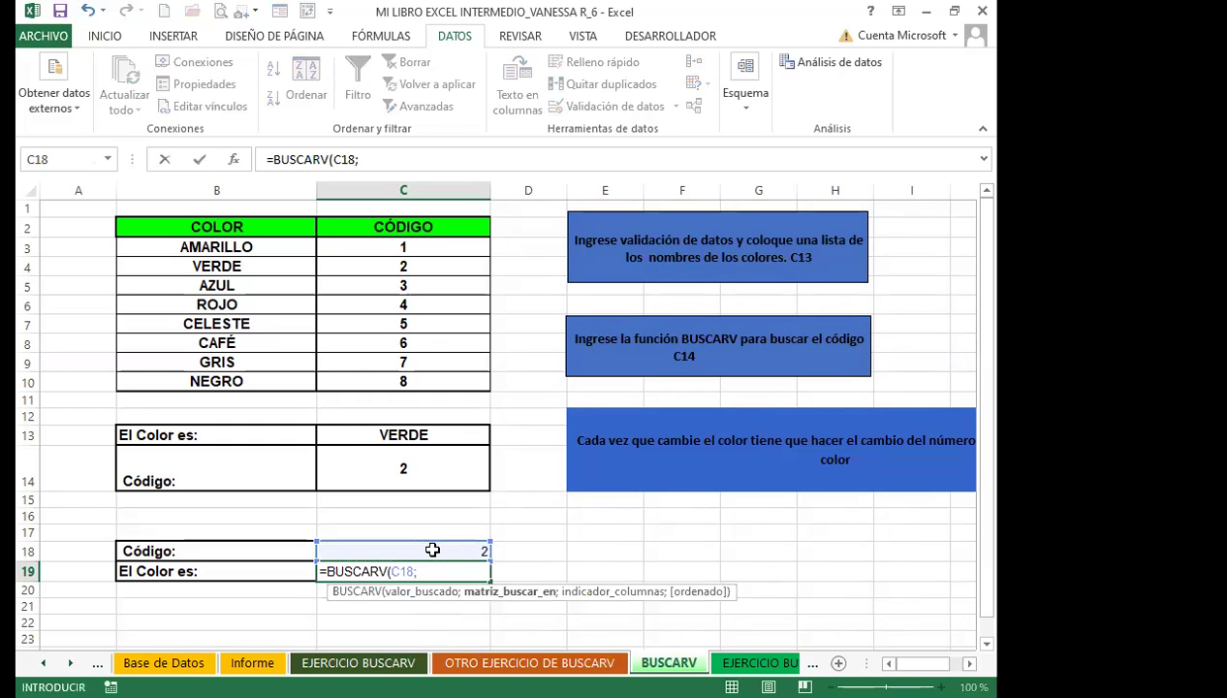
left_click(208, 227)
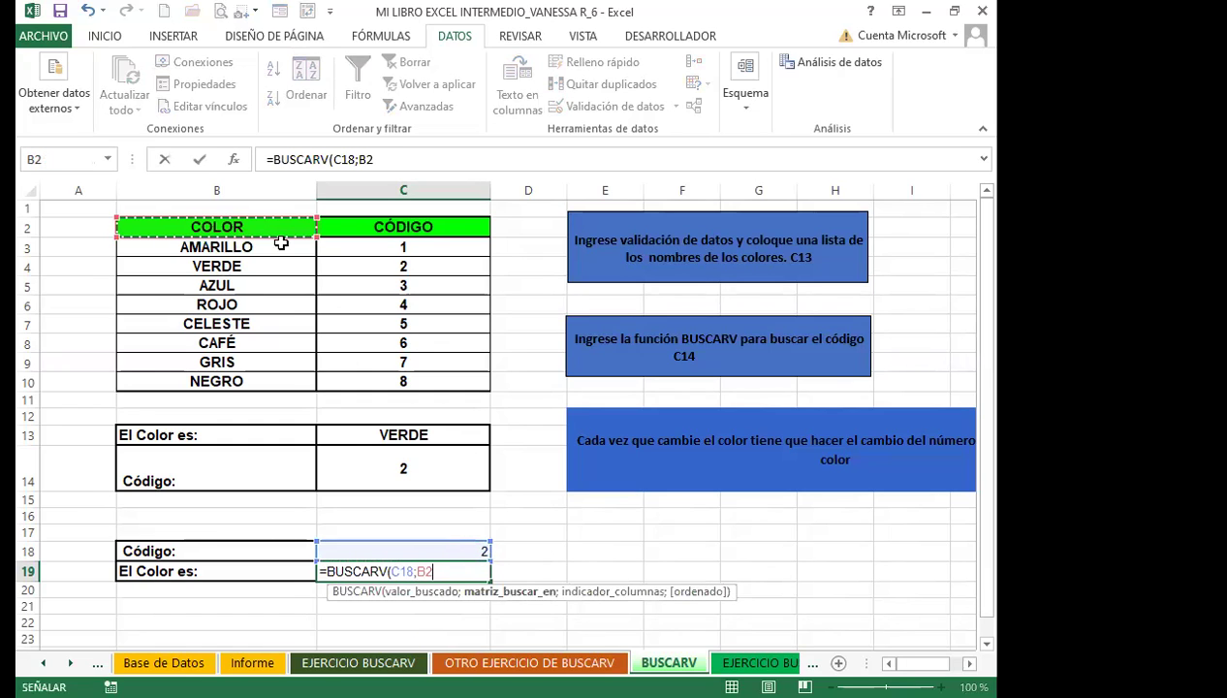
left_click(405, 378, "shift")
type(";")
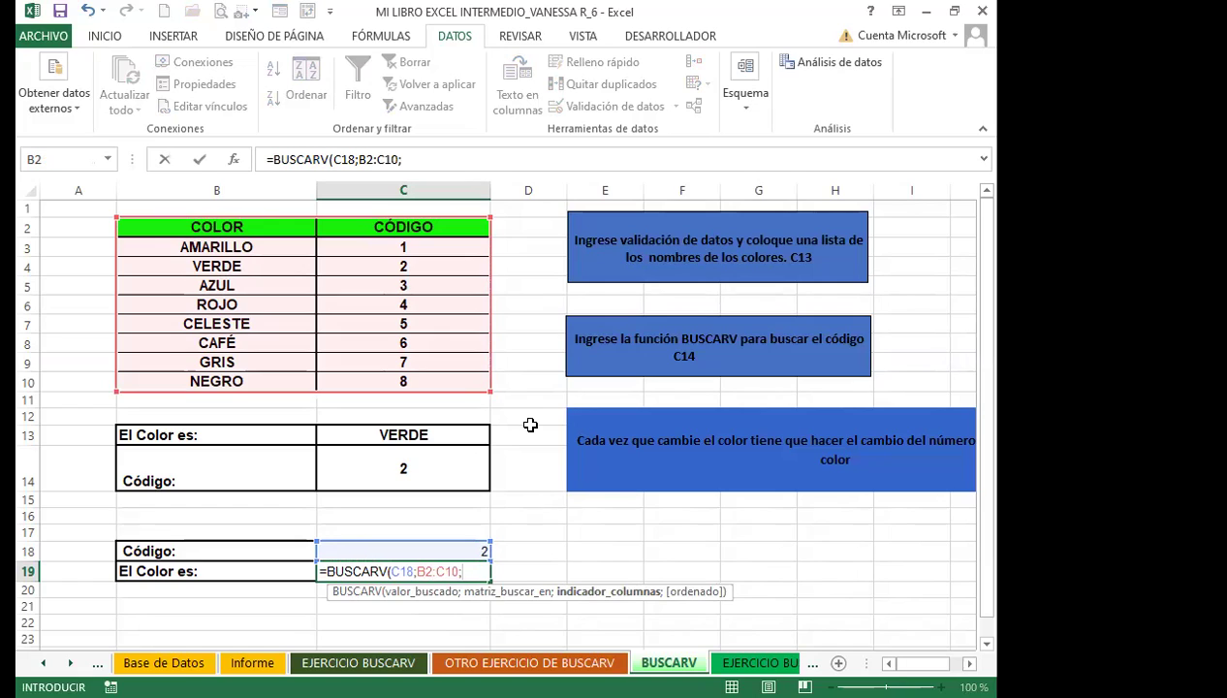
type("1;")
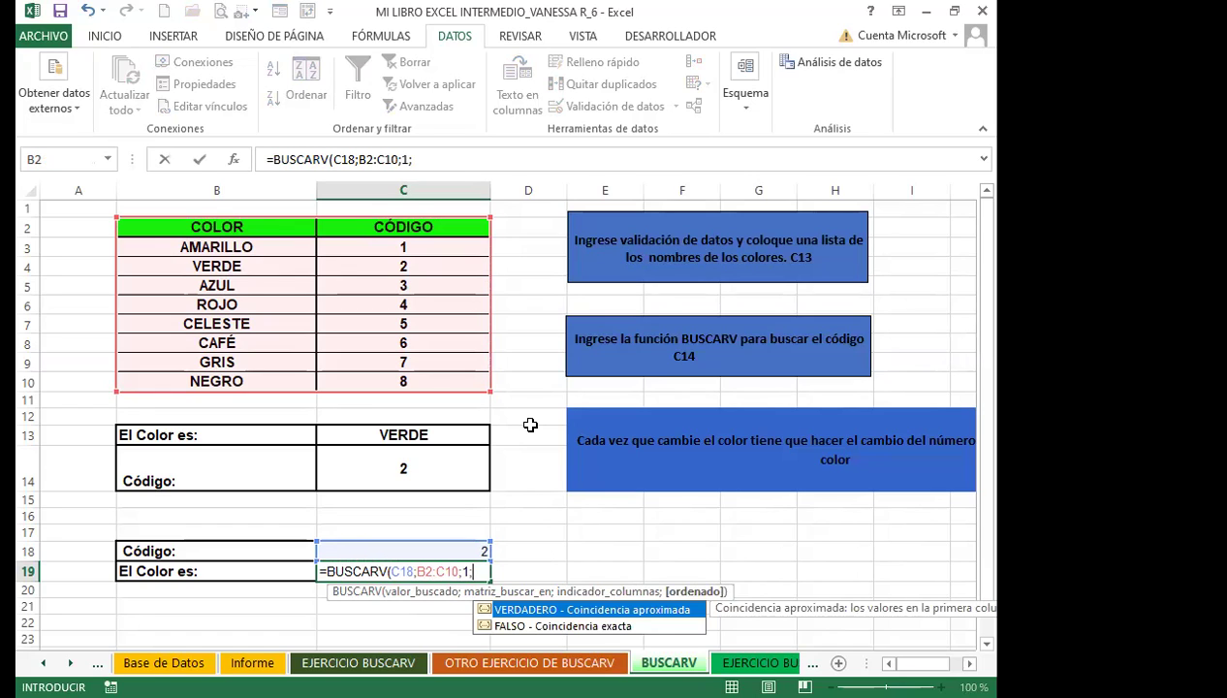
type("0")
key("Return")
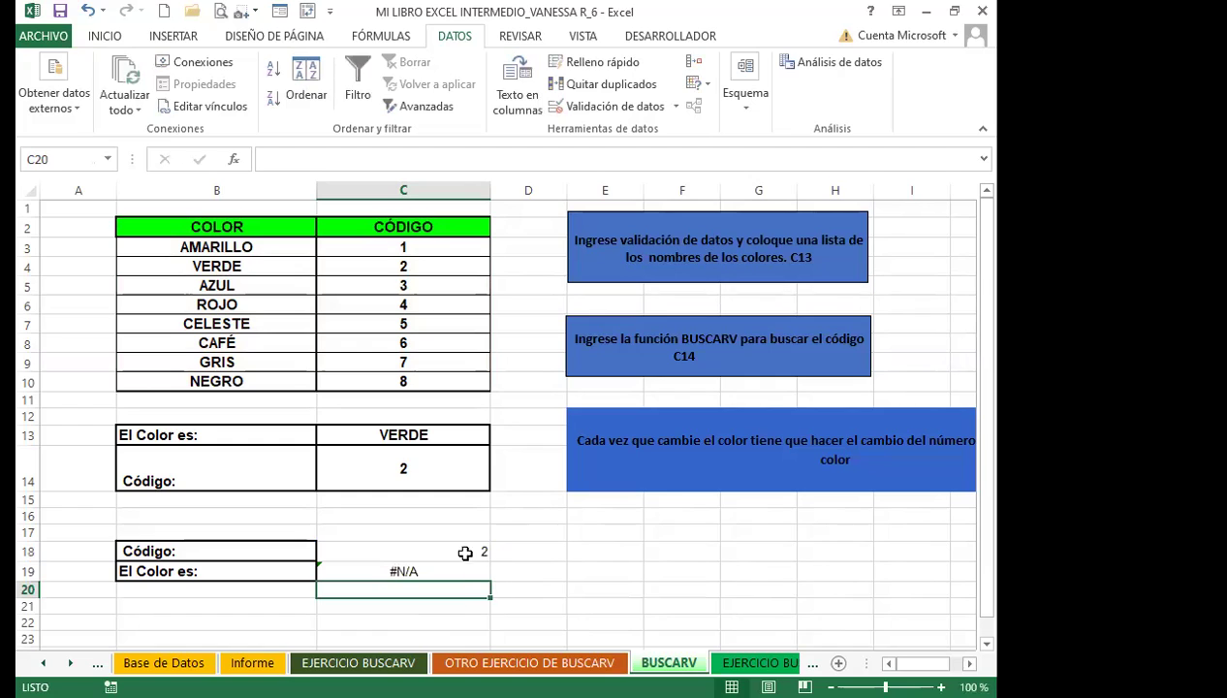
Test the color lookup with codes 8 and 6 in C18, and review the formula in C19.
left_click(461, 549)
left_click(499, 551)
scroll(372, 620, "down", 2)
left_click(375, 605)
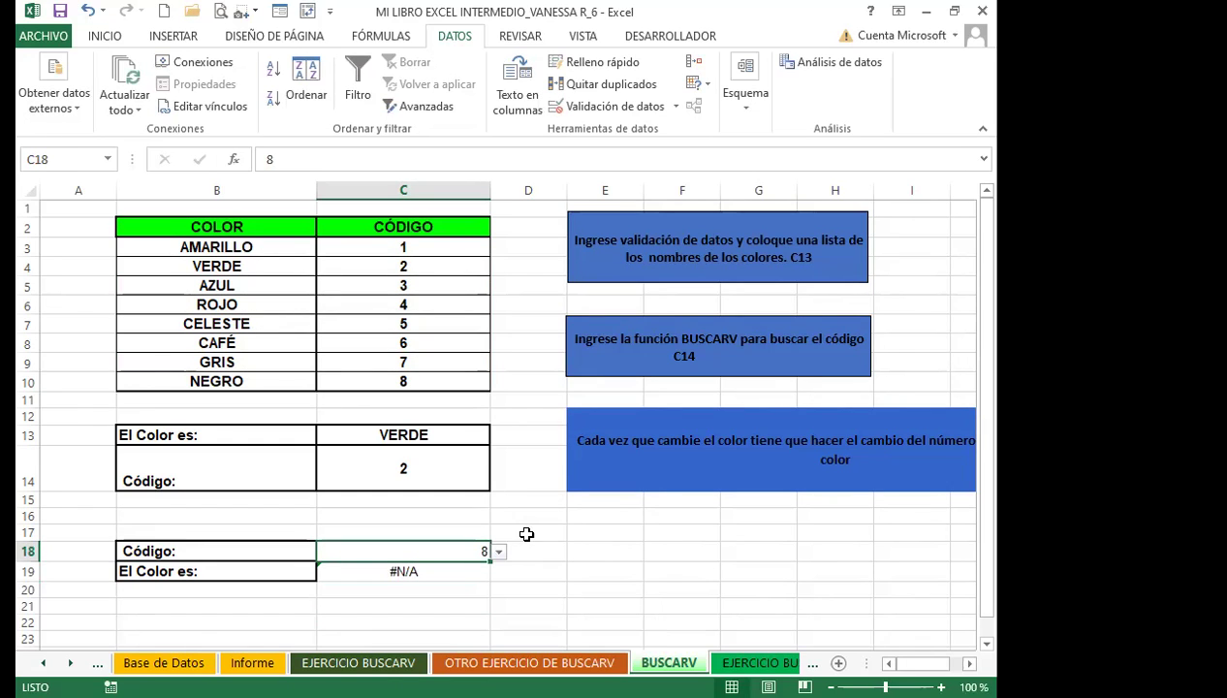
left_click(448, 570)
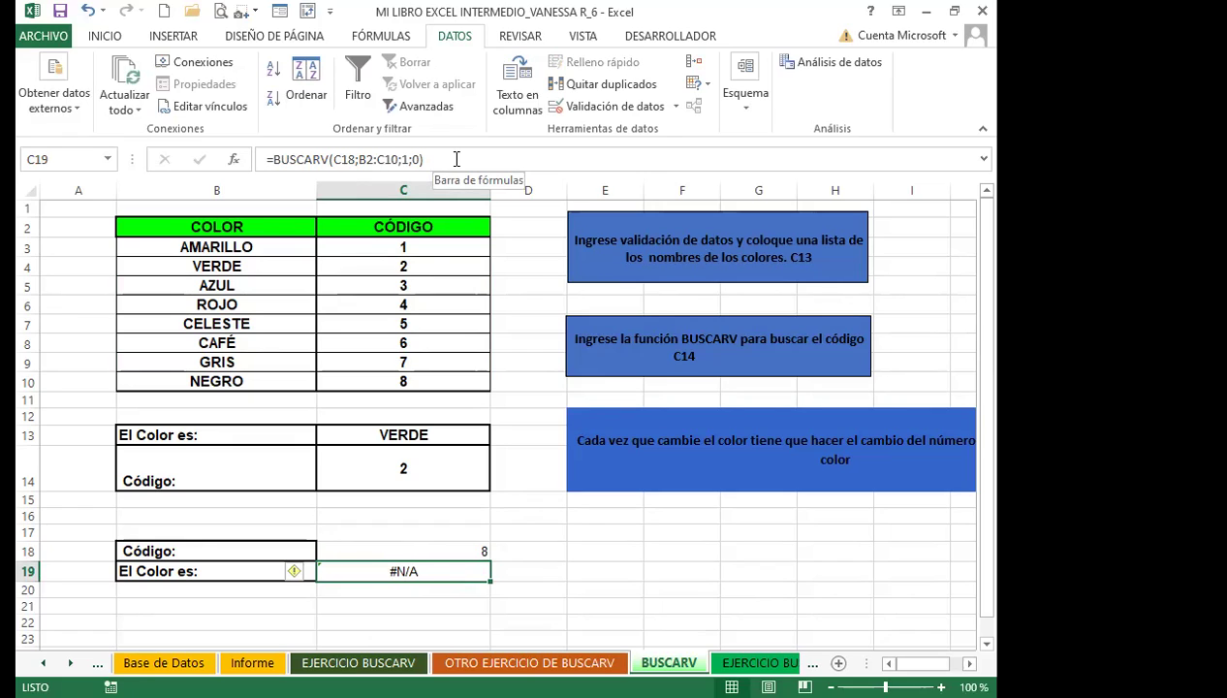
left_click(441, 550)
left_click(499, 552)
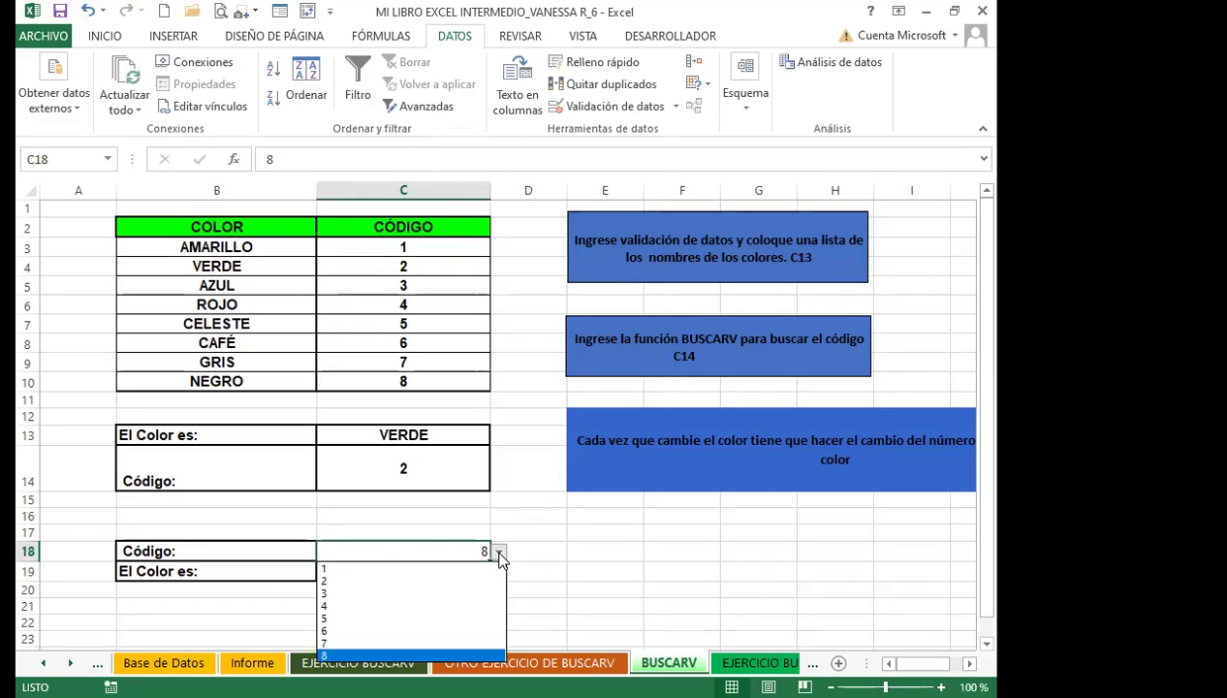
left_click(334, 631)
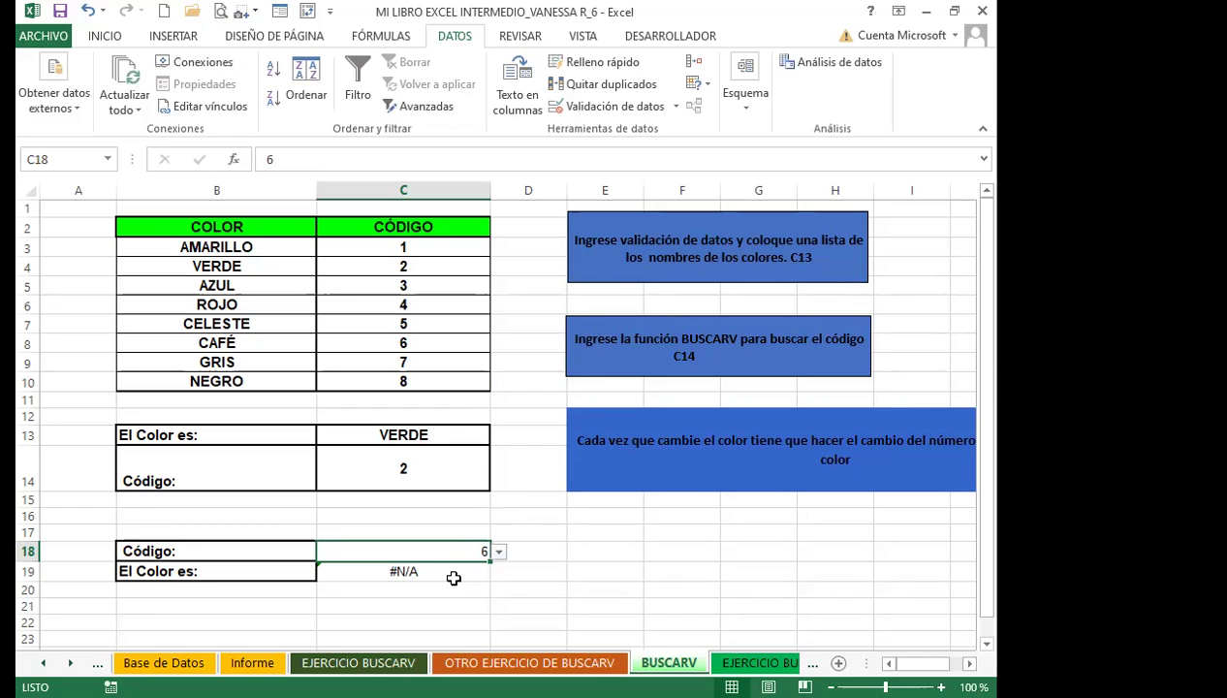
Swap the table's columns so CÓDIGO occupies B2:B10 and COLOR occupies C2:C10, using column A as temporary space.
left_click_drag(262, 226, 255, 382)
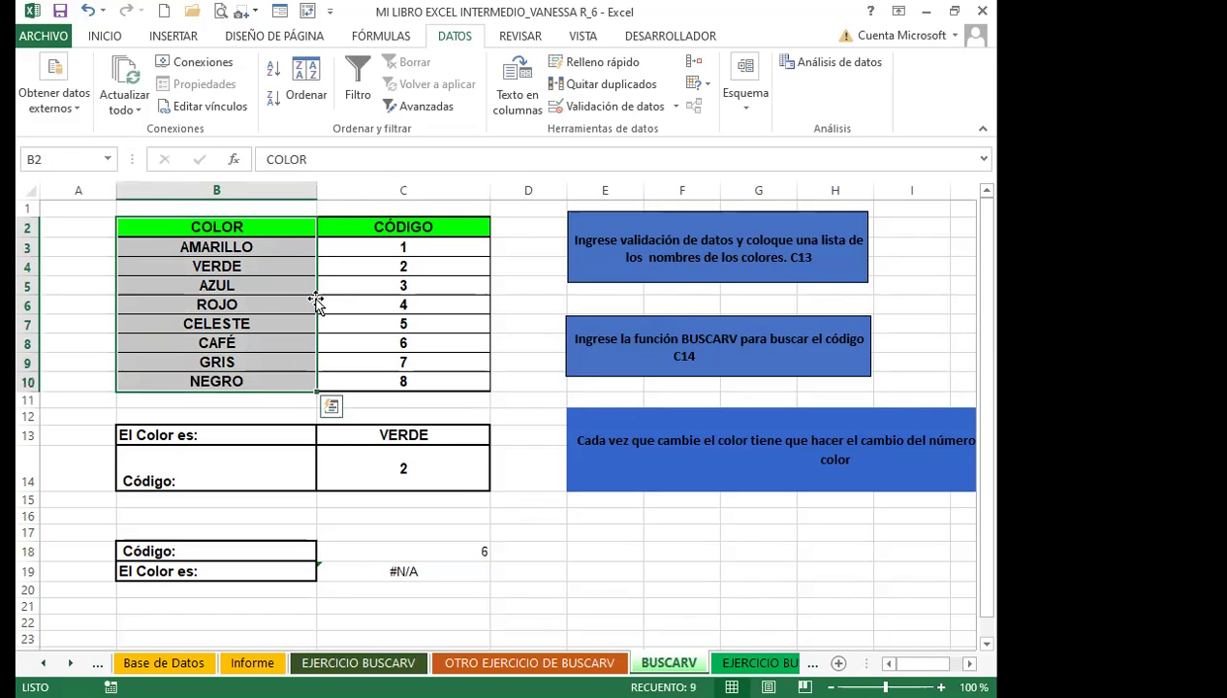
left_click_drag(80, 283, 80, 282)
left_click_drag(323, 227, 378, 383)
left_click_drag(491, 312, 261, 310)
left_click(78, 228)
left_click_drag(78, 228, 56, 381)
left_click_drag(146, 296, 425, 296)
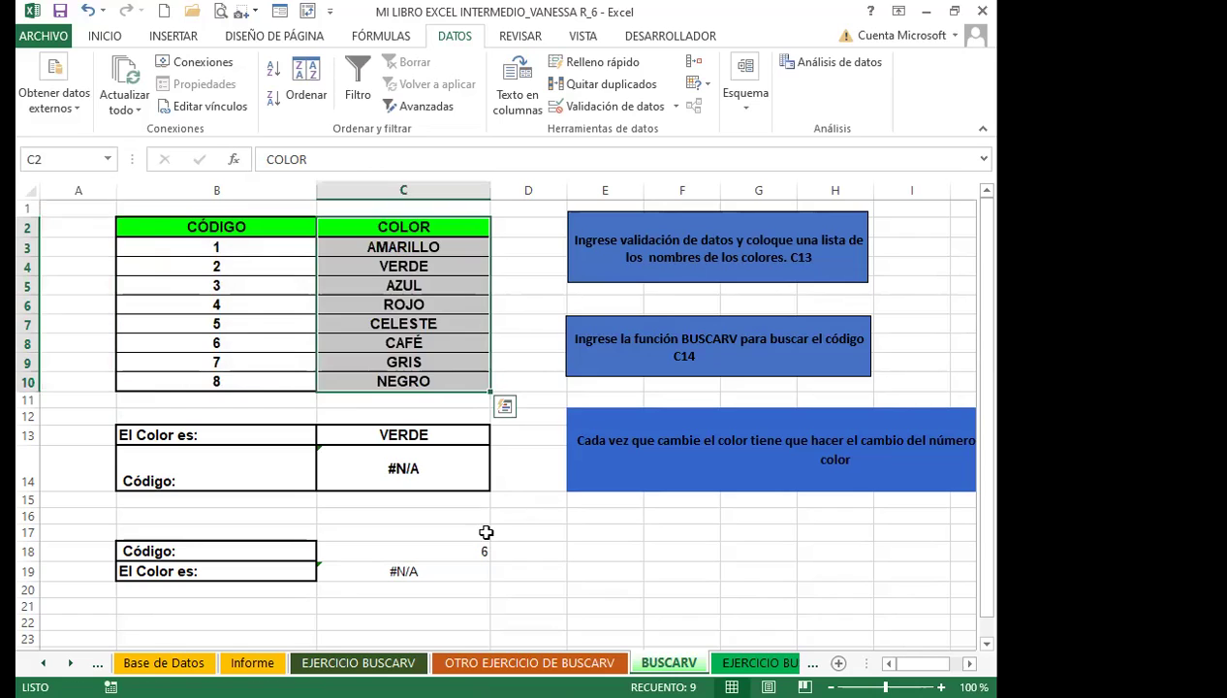
Choose code 3 from the list in C18 to retest the color lookup.
left_click(440, 555)
left_click(498, 551)
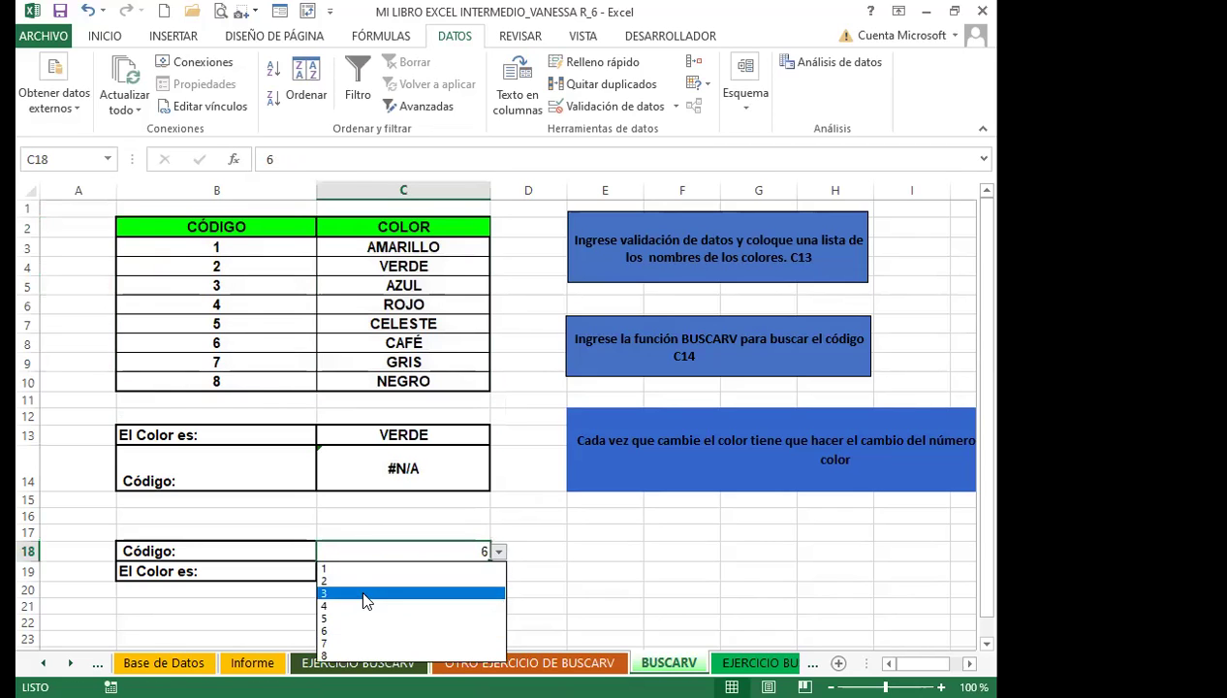
left_click(366, 594)
left_click(498, 552)
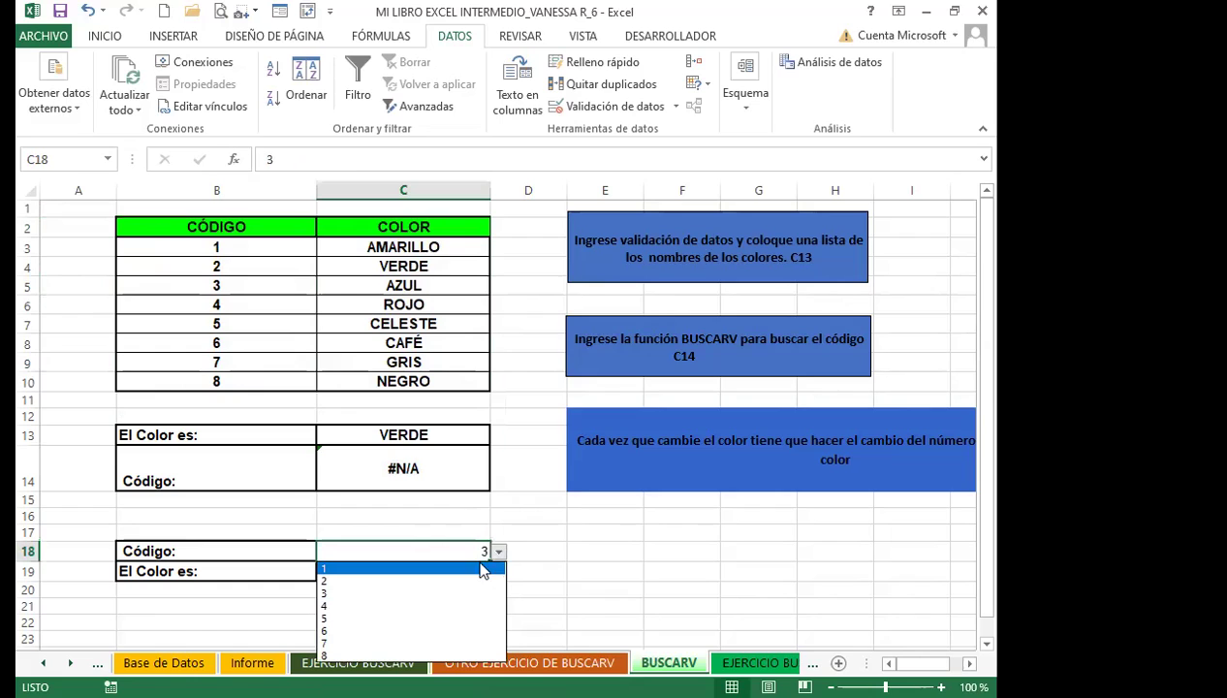
left_click(497, 551)
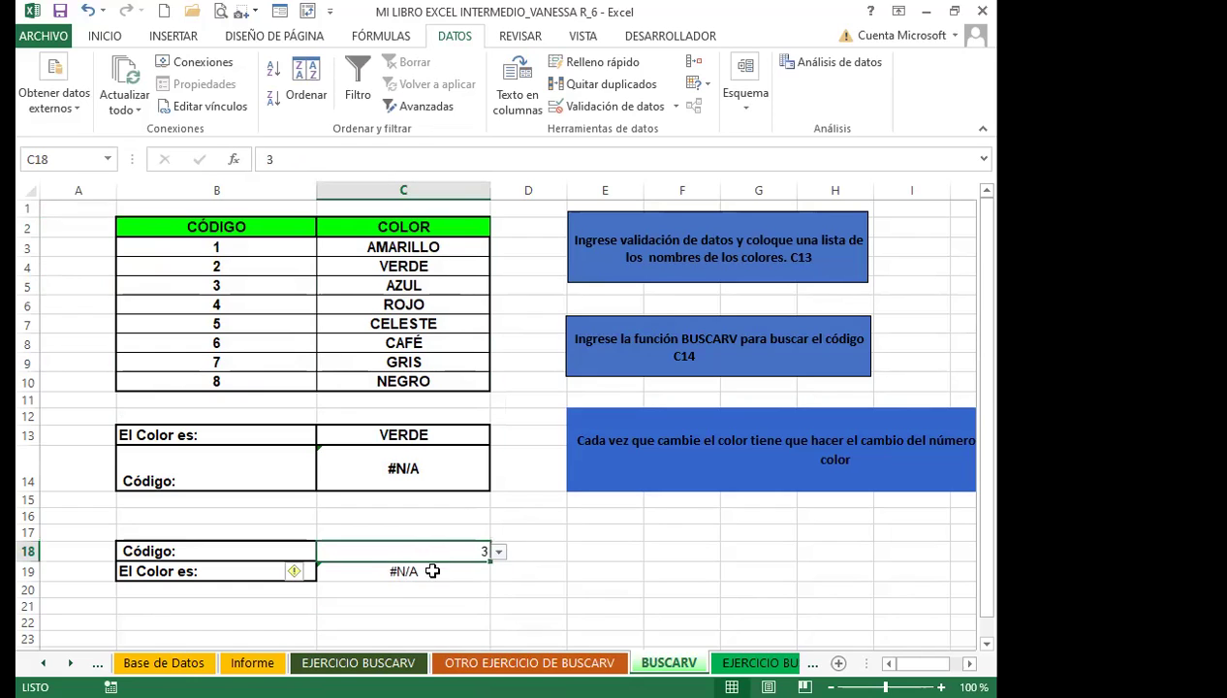
Set the column index of the BUSCARV formula in C19 to 2 and review the edited formula.
left_click(433, 571)
left_click(408, 159)
key("BackSpace")
type("18;A2:B10;1;0)")
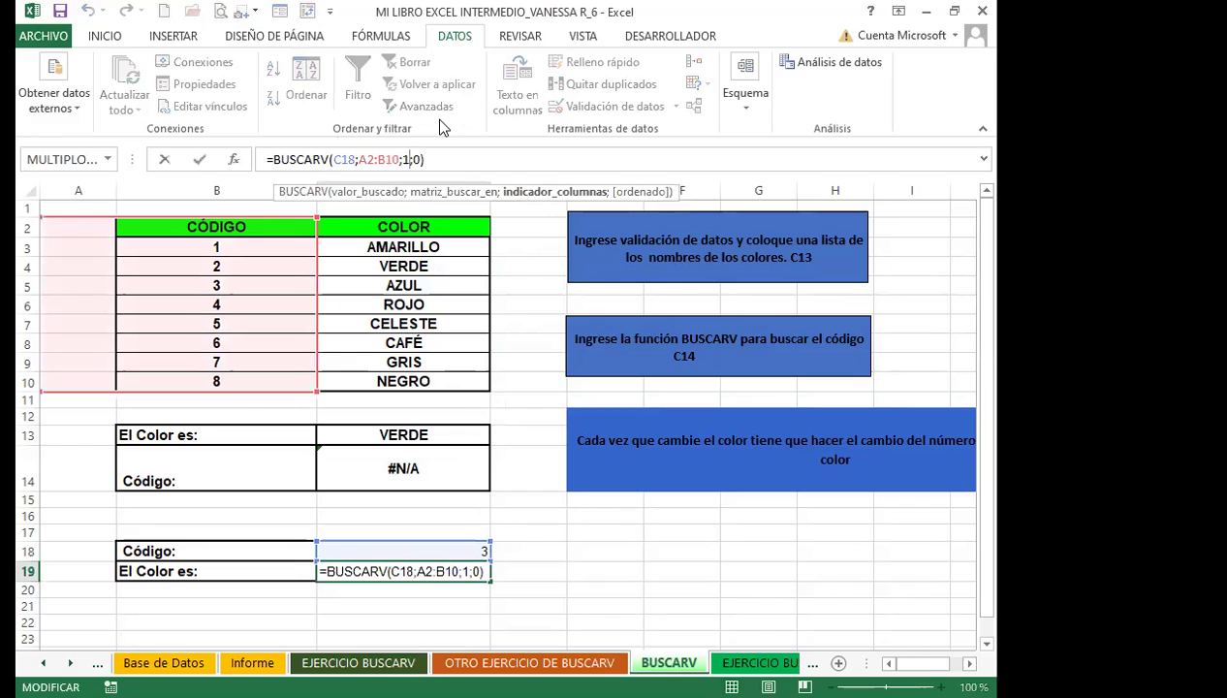
key("Return")
left_click(390, 550)
left_click(379, 571)
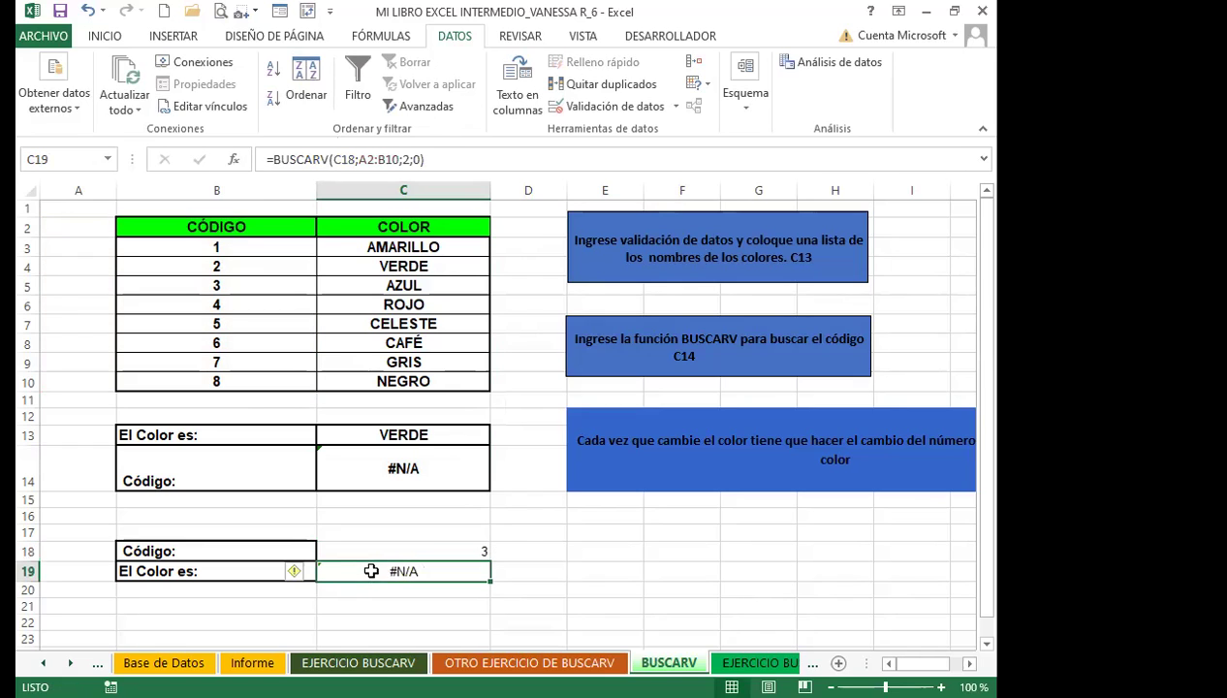
Reselect C18 as the lookup value and B2:C10 as the table range in the C19 BUSCARV formula.
left_click(345, 163)
left_click(348, 158)
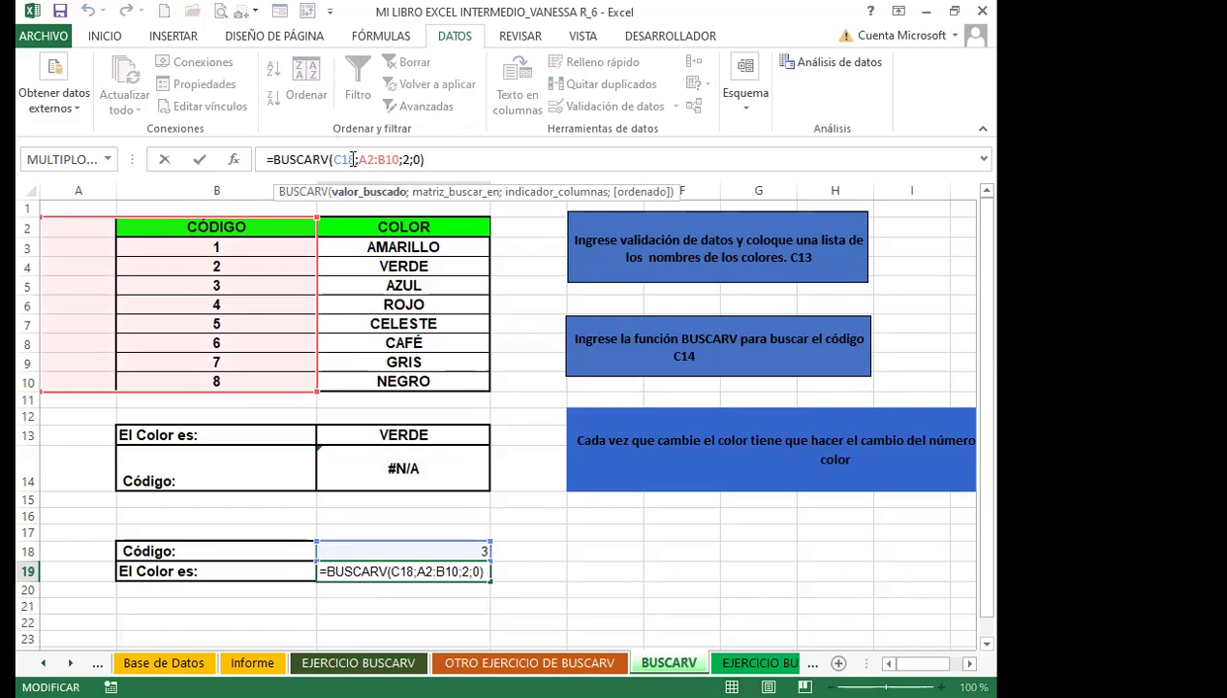
key("BackSpace")
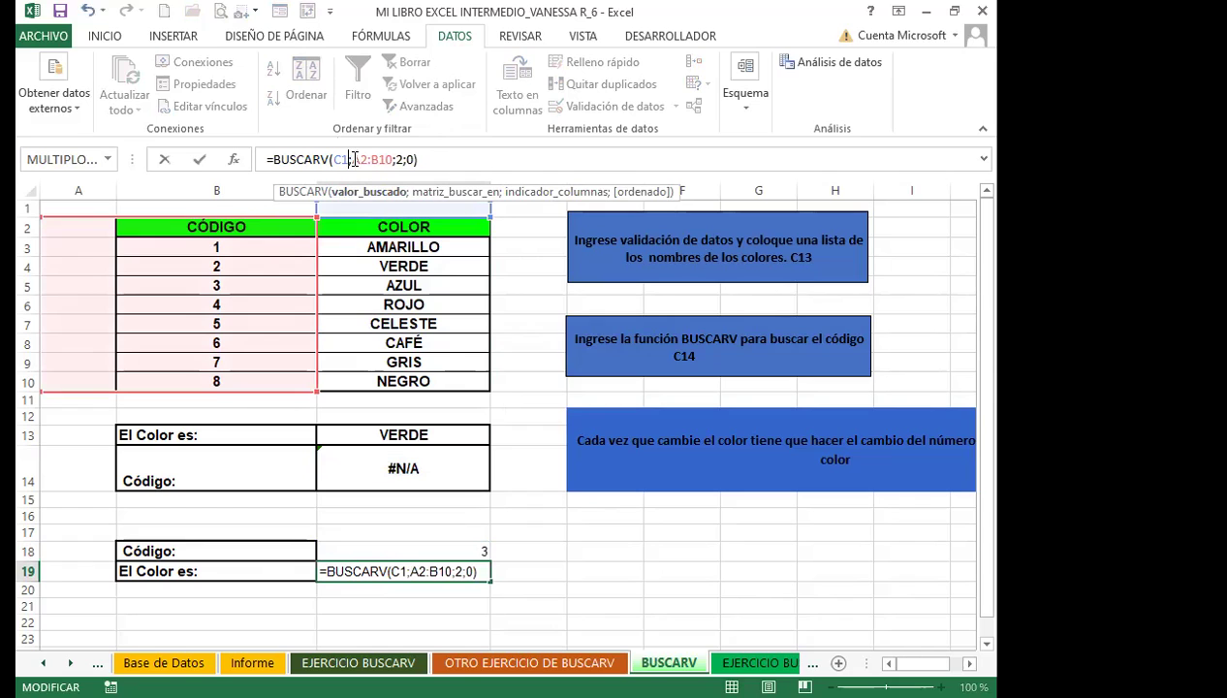
left_click(408, 549)
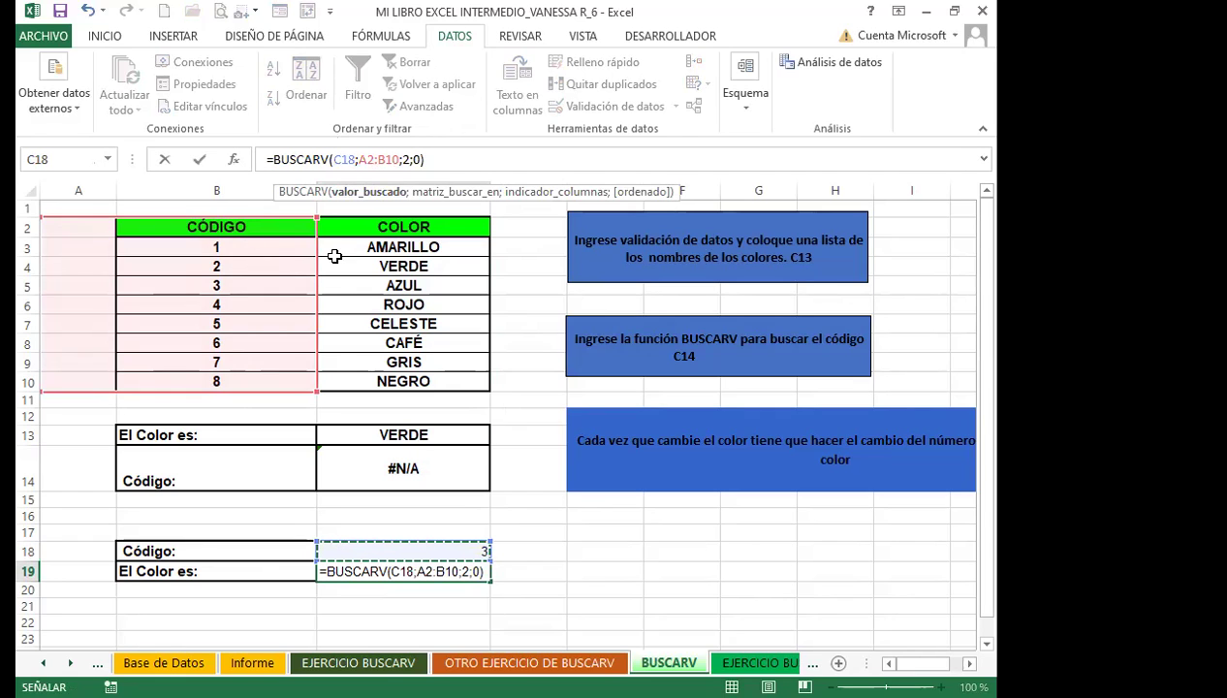
left_click_drag(217, 226, 404, 381)
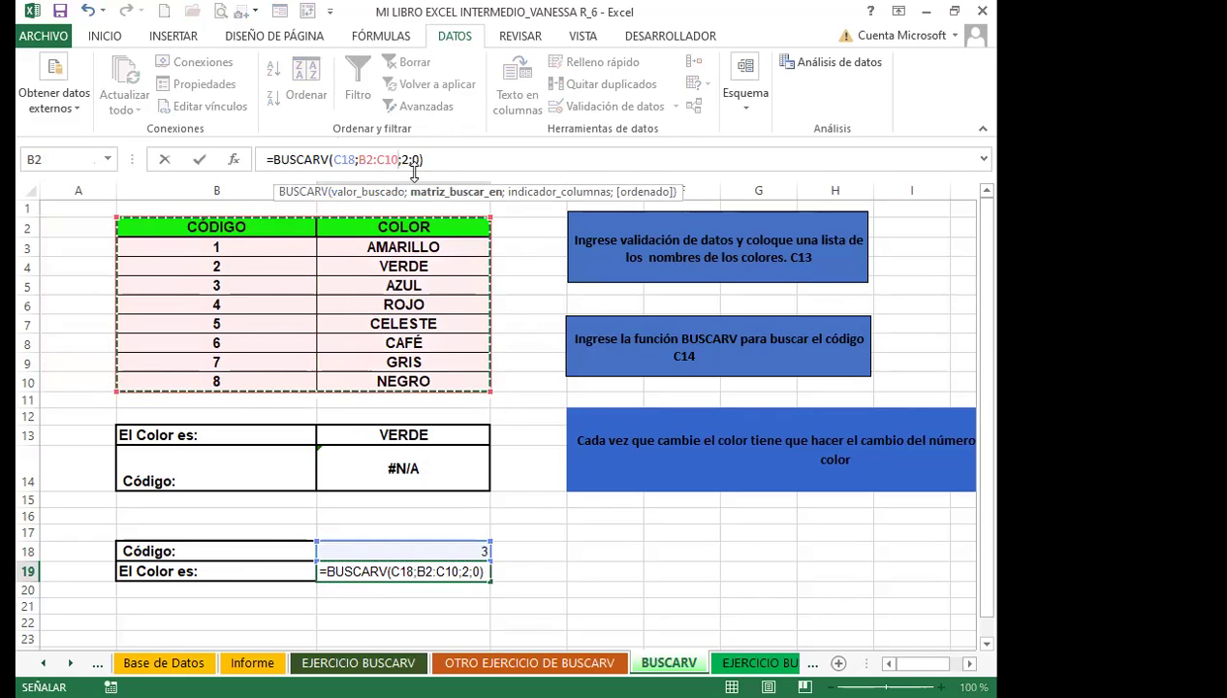
key("Return")
Test the corrected color lookup by choosing code 5 and finally code 6 in C18.
left_click(435, 551)
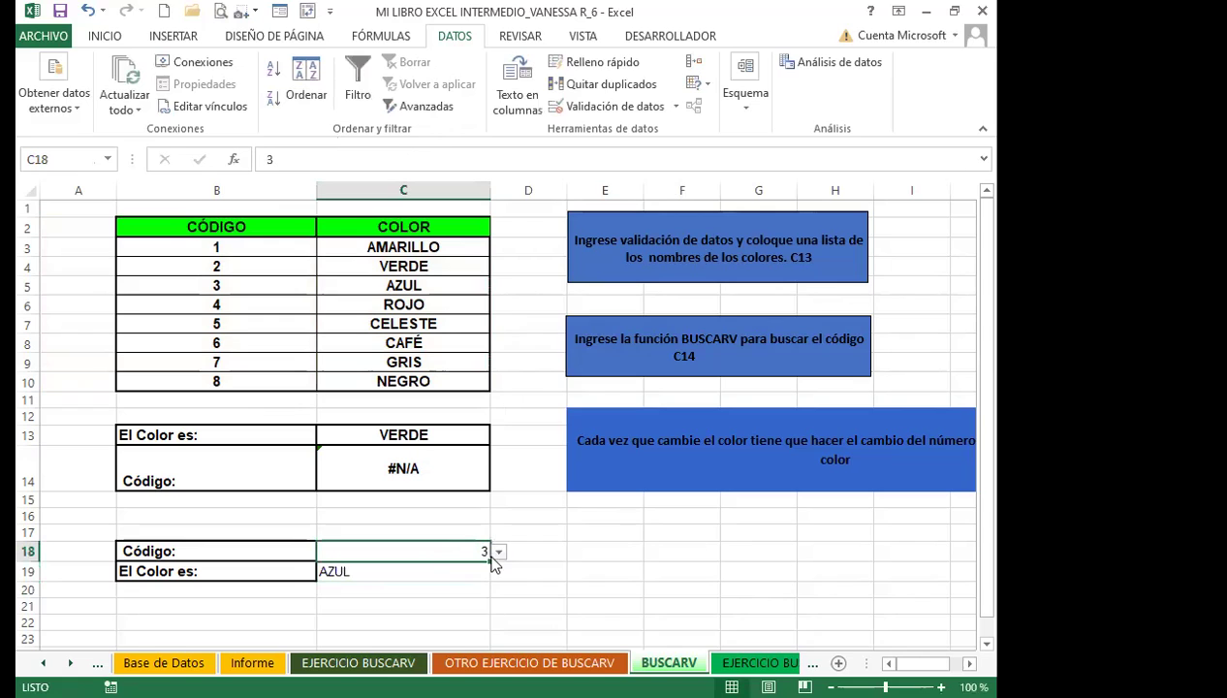
left_click(498, 552)
left_click(360, 619)
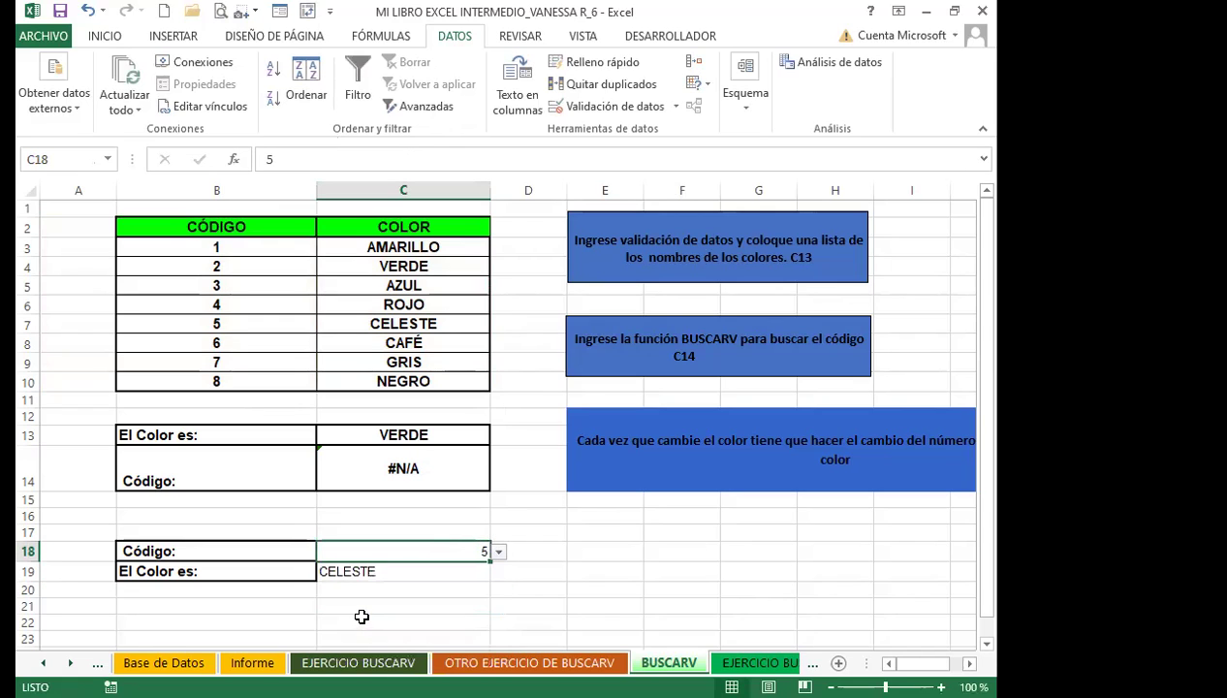
left_click(497, 553)
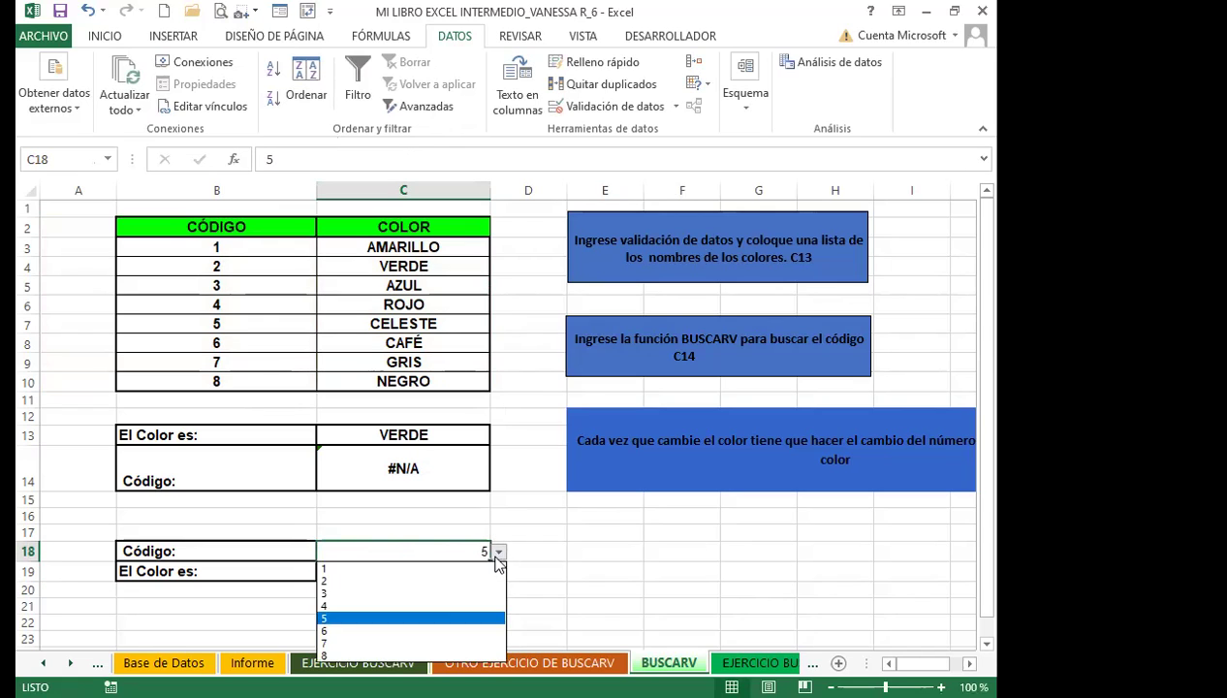
left_click(368, 628)
Choose CELESTE from the color list in C13 to test the code lookup in C14.
left_click(452, 431)
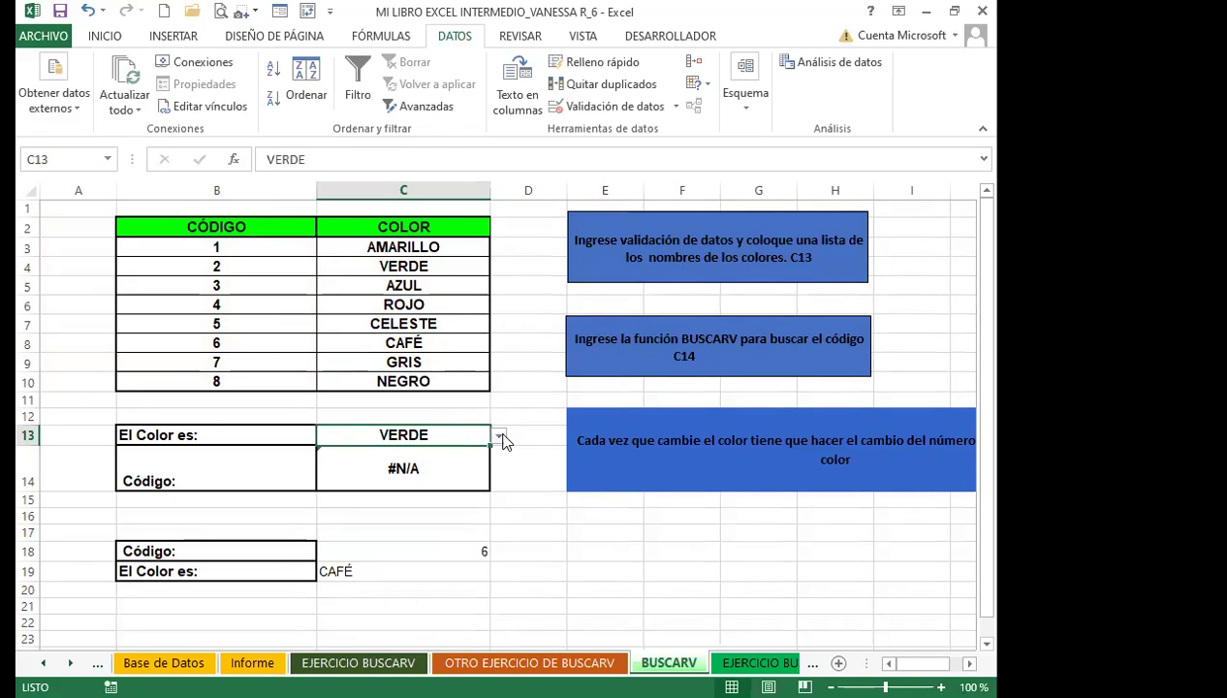
left_click(498, 436)
left_click(374, 503)
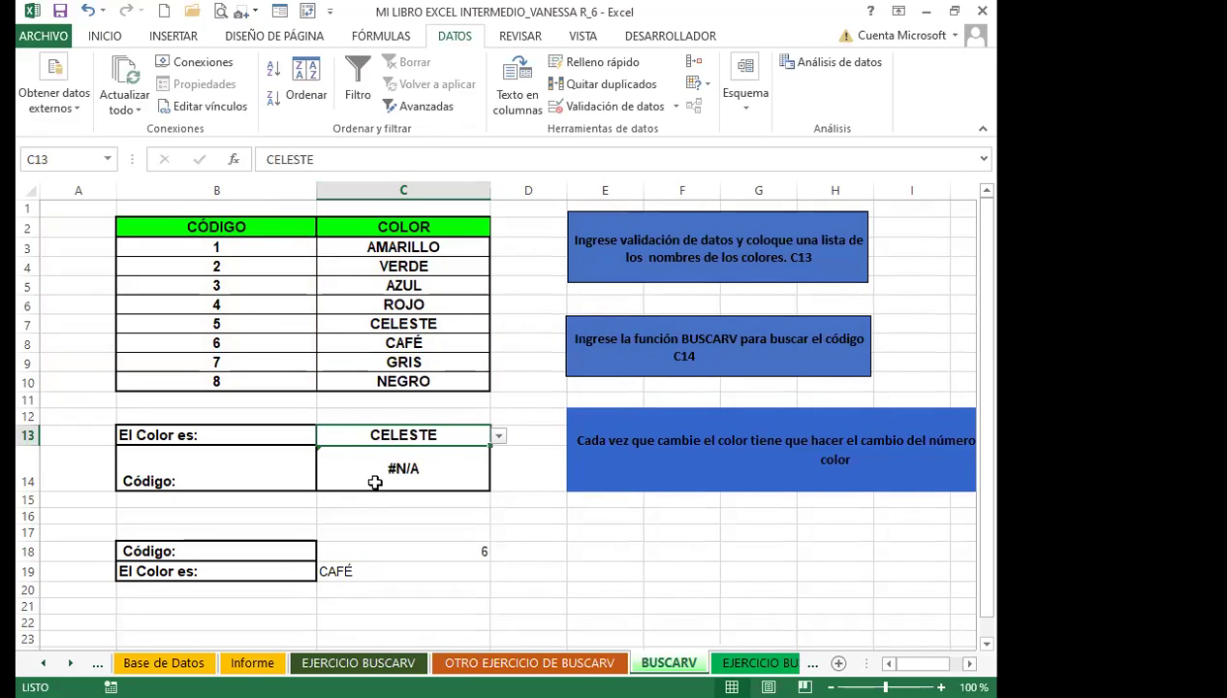
Test the color lookup in C19 by choosing codes 5, 8 and finally 5 from the list in C18.
left_click(485, 554)
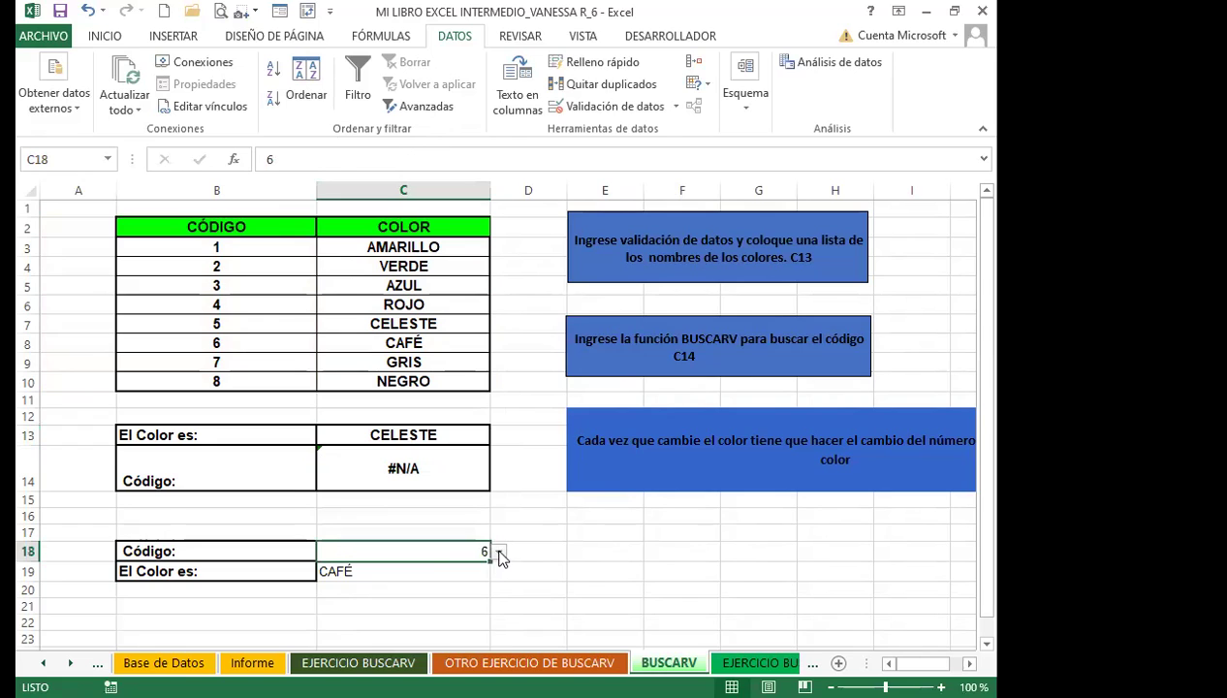
left_click(498, 551)
left_click(368, 609)
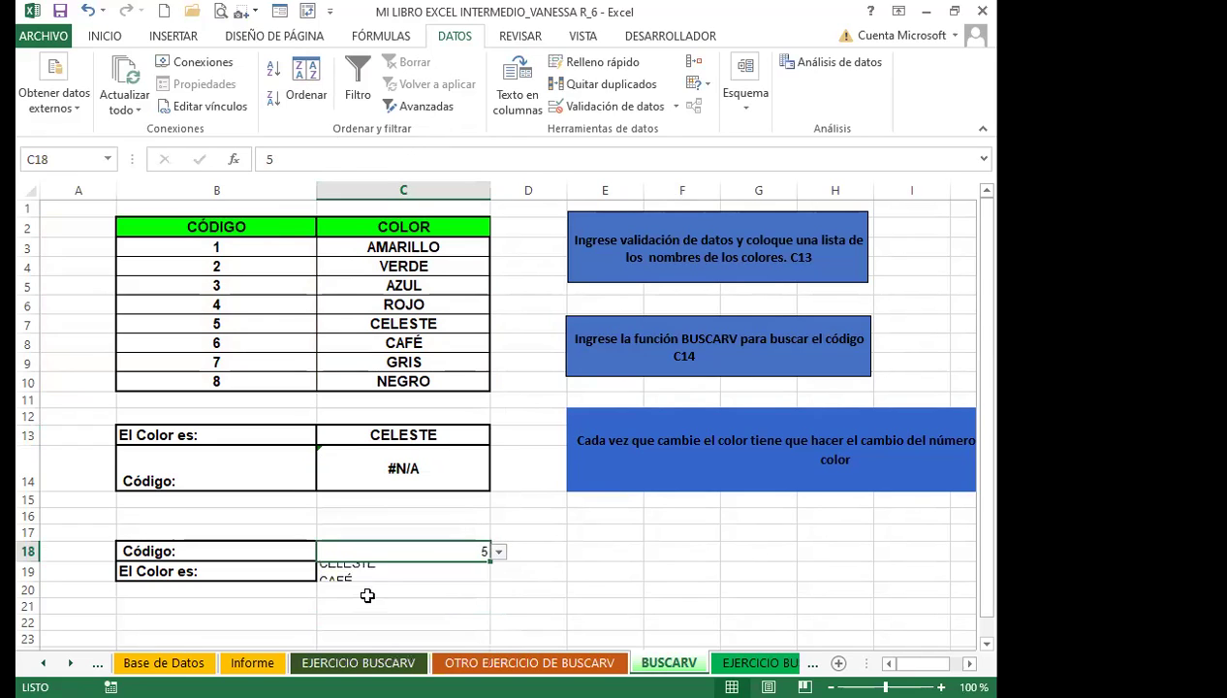
left_click(498, 551)
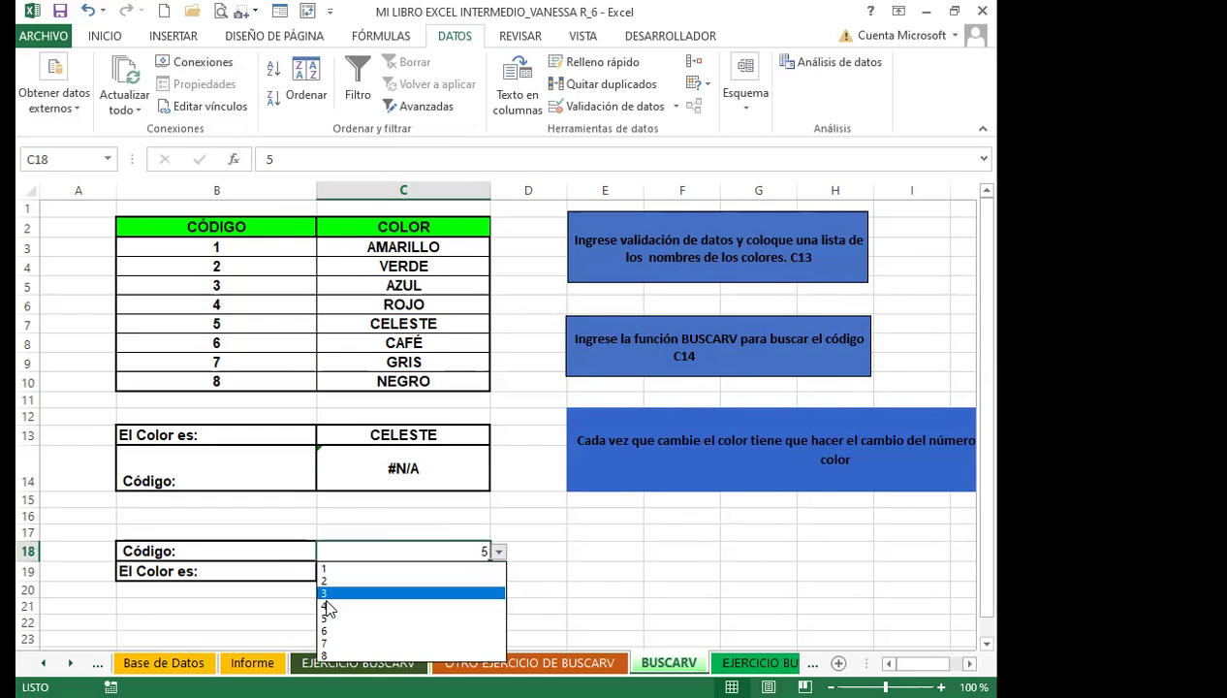
left_click(330, 656)
left_click(498, 551)
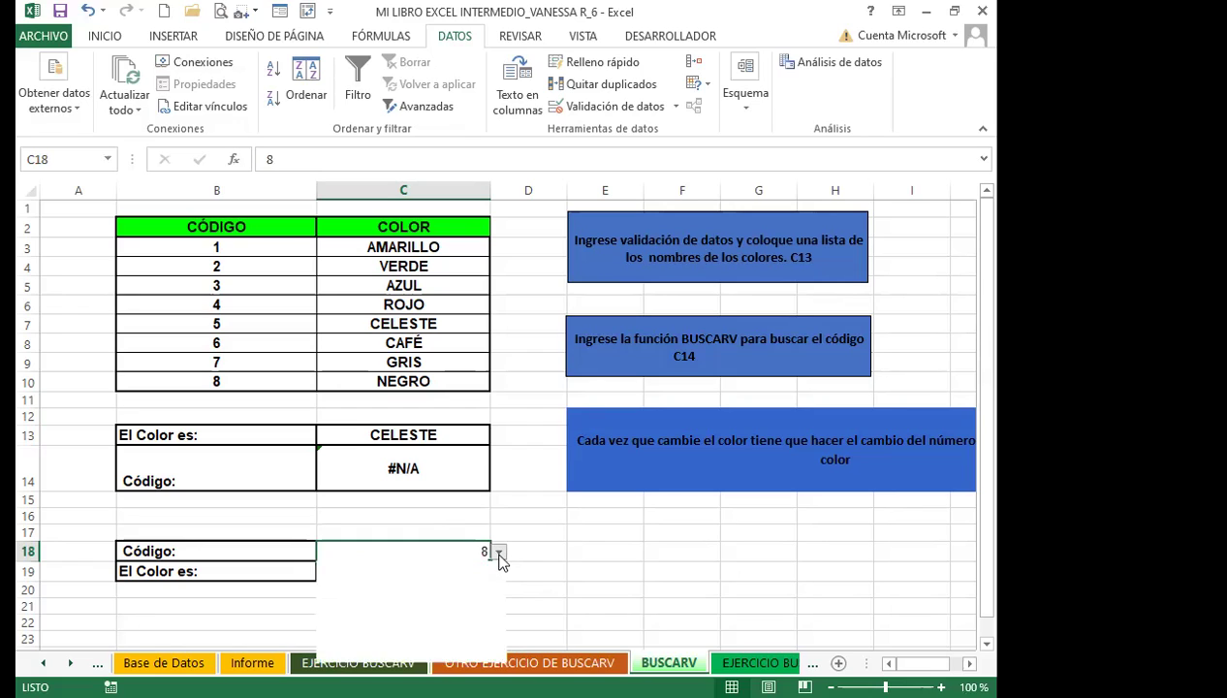
left_click(335, 617)
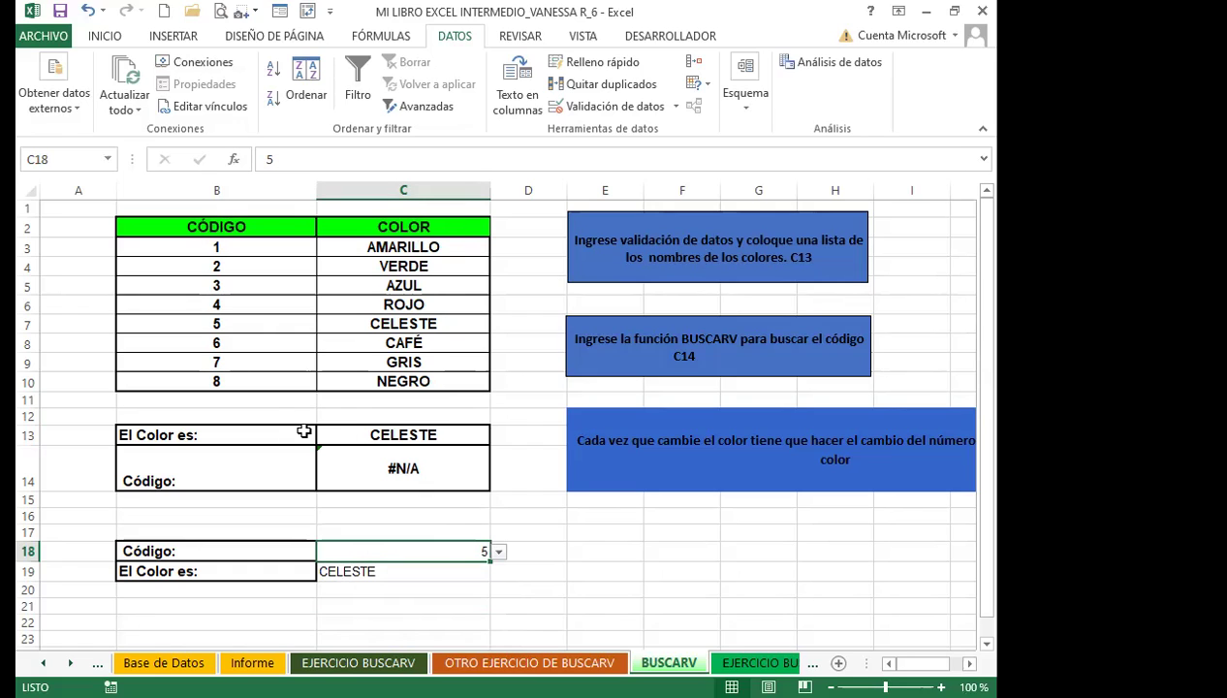
Examine the BUSCARV formulas in C19 and C14 alongside the lookup code in C18 and the table's code column.
left_click(407, 572)
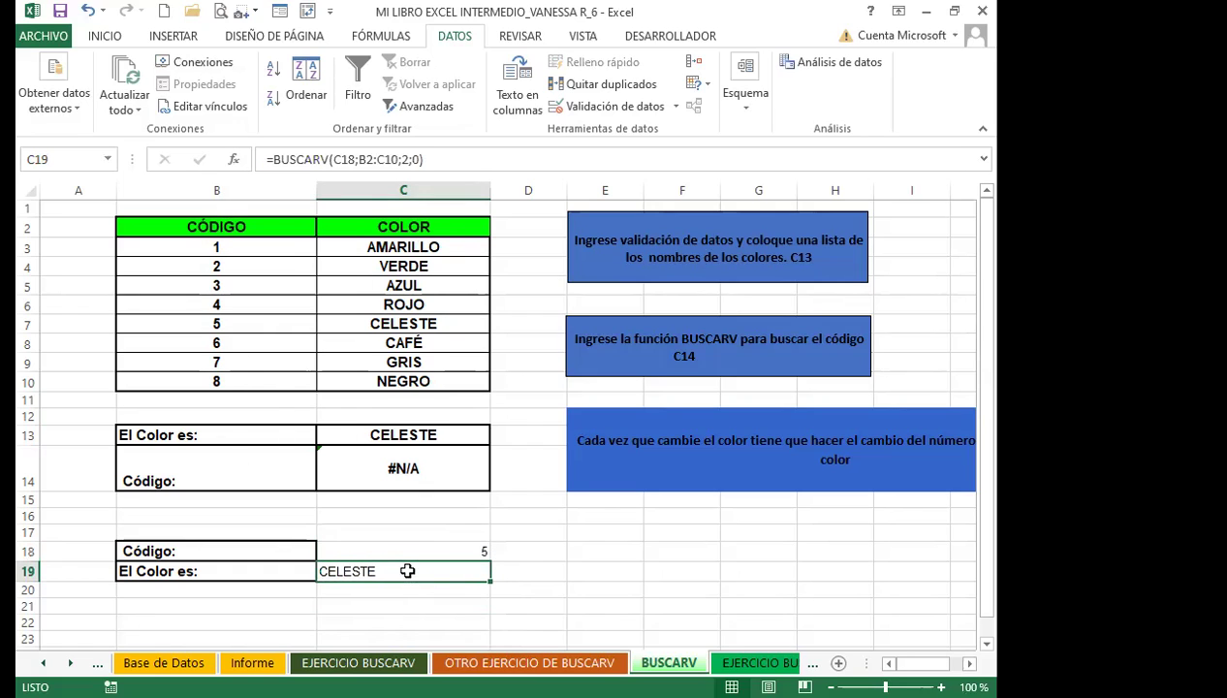
left_click(417, 552)
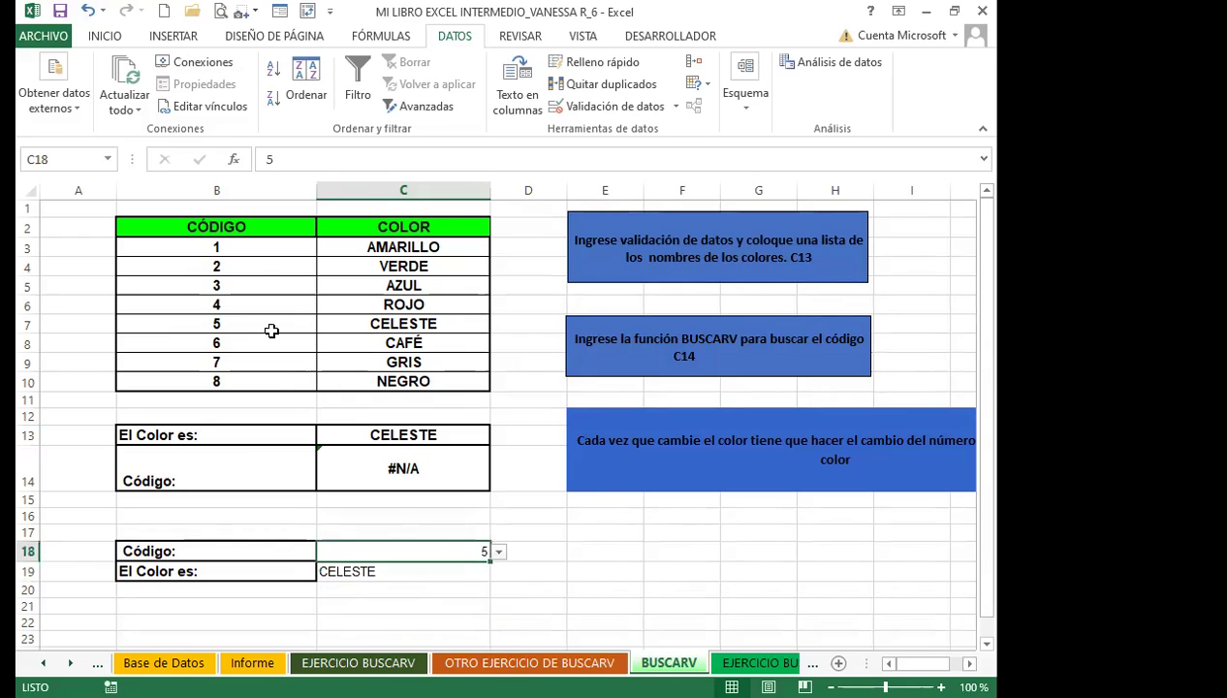
left_click(268, 326)
left_click(257, 281)
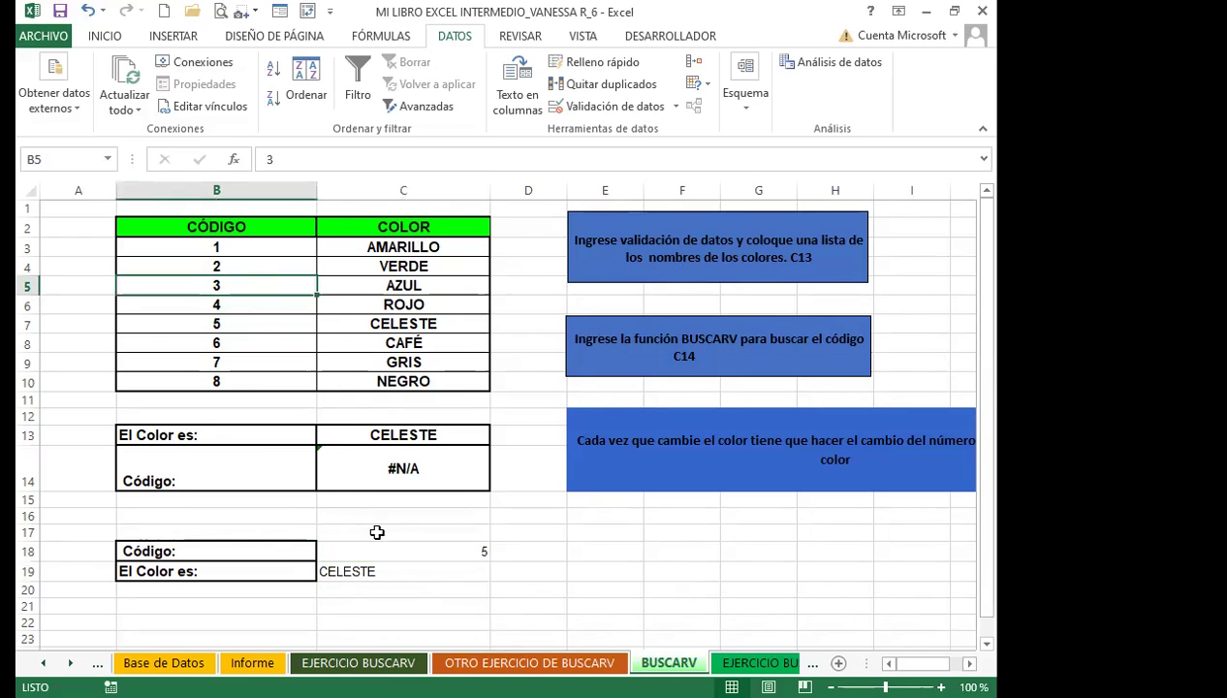
left_click(448, 472)
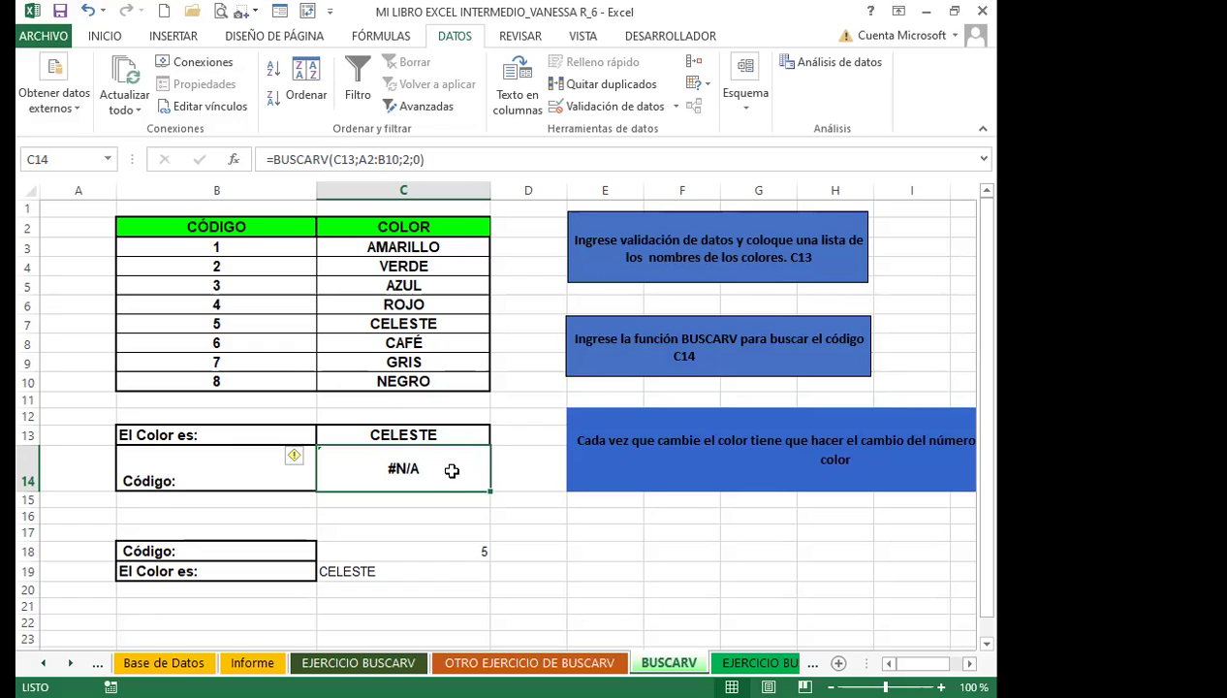
Test the color lookup again by choosing code 7 from the list in C18.
left_click(413, 559)
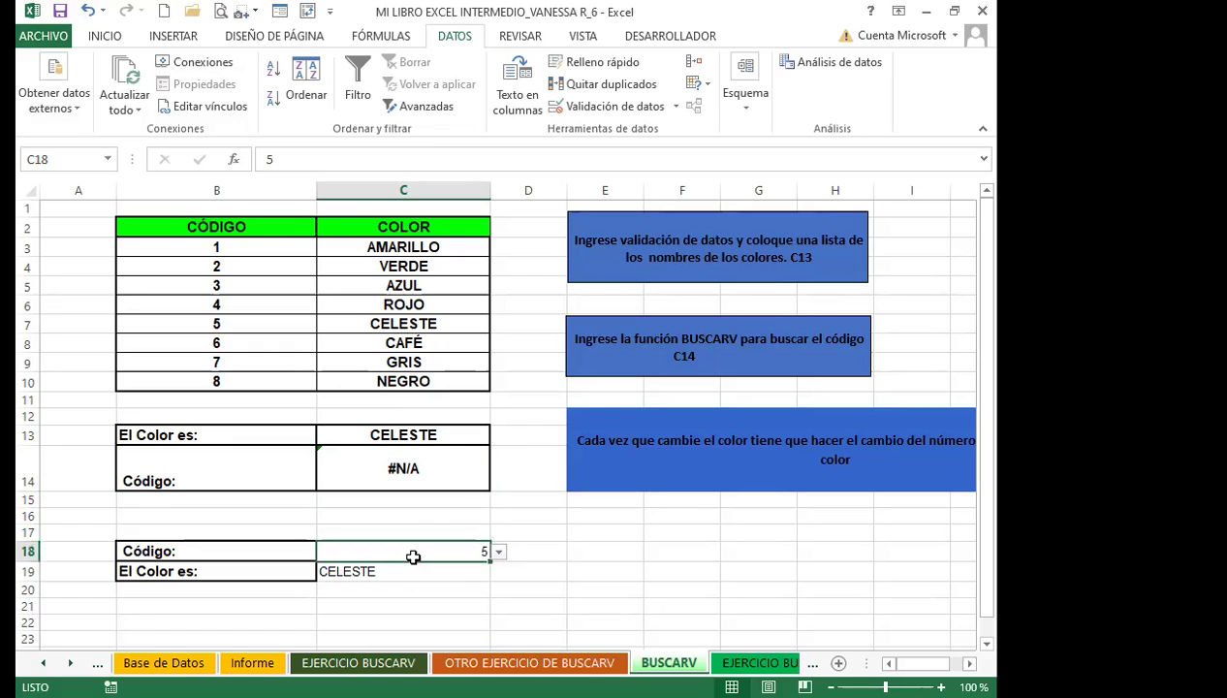
left_click(499, 552)
left_click(371, 617)
left_click(498, 551)
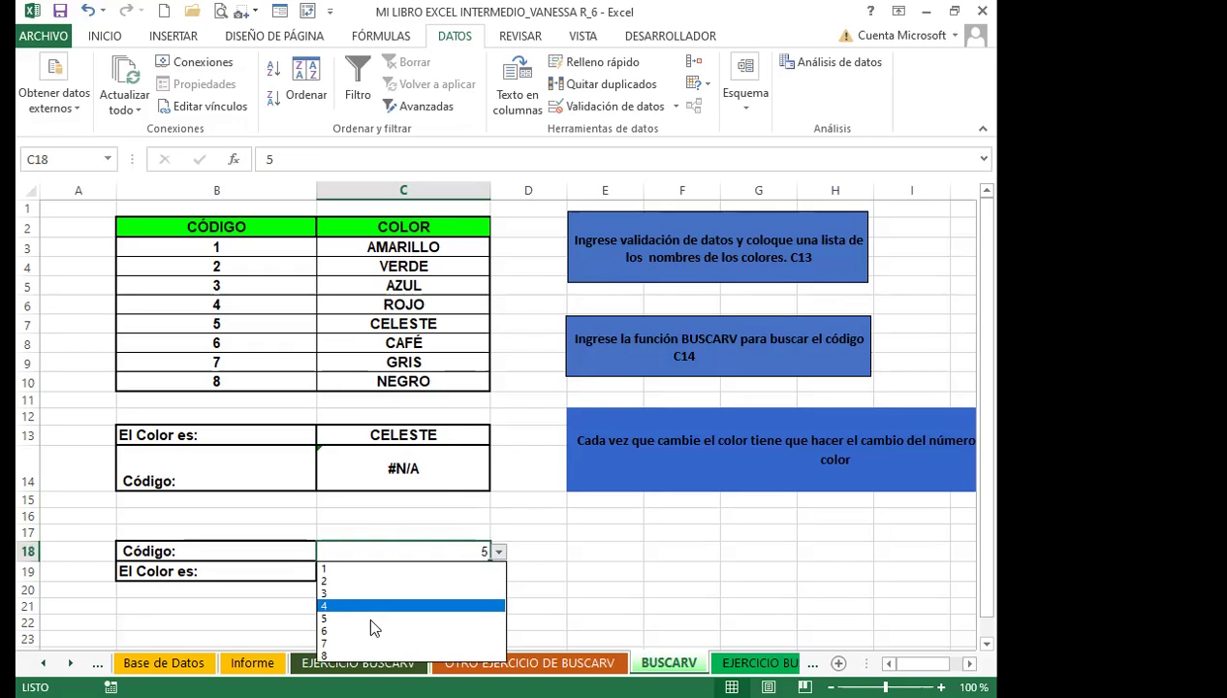
left_click(344, 640)
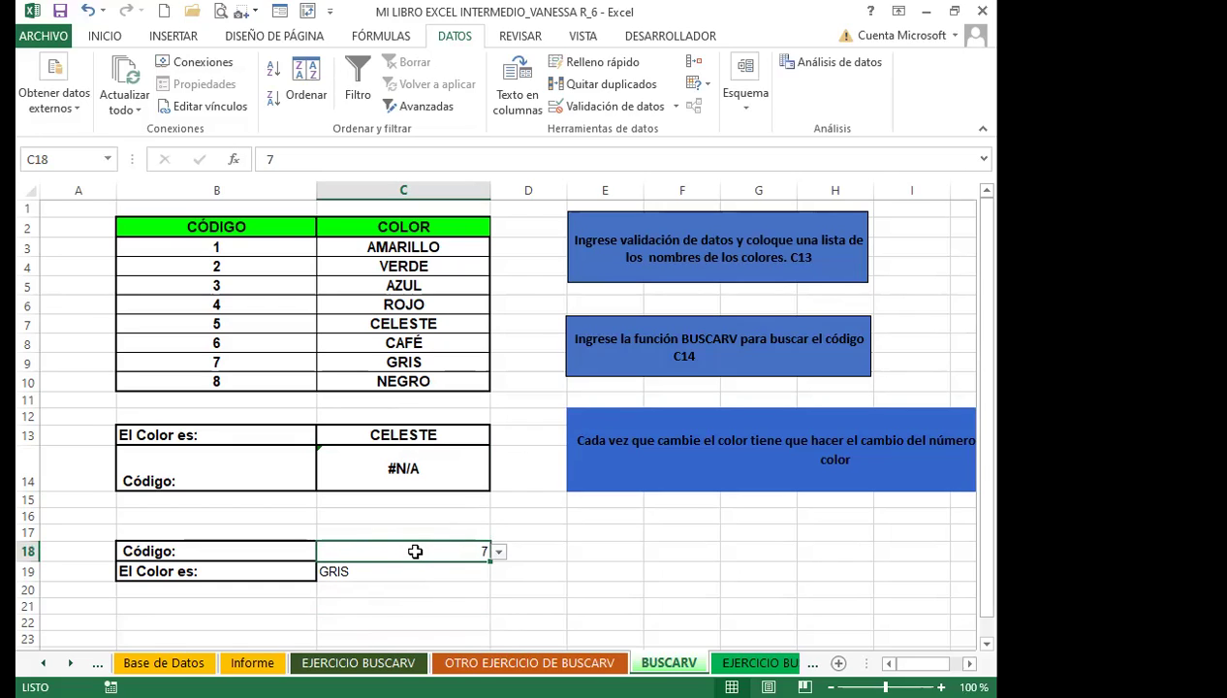
Undo the recent list choices, formula edits and column swap to restore COLOR in column B and CÓDIGO in column C, and check C14's formula.
left_click(463, 462)
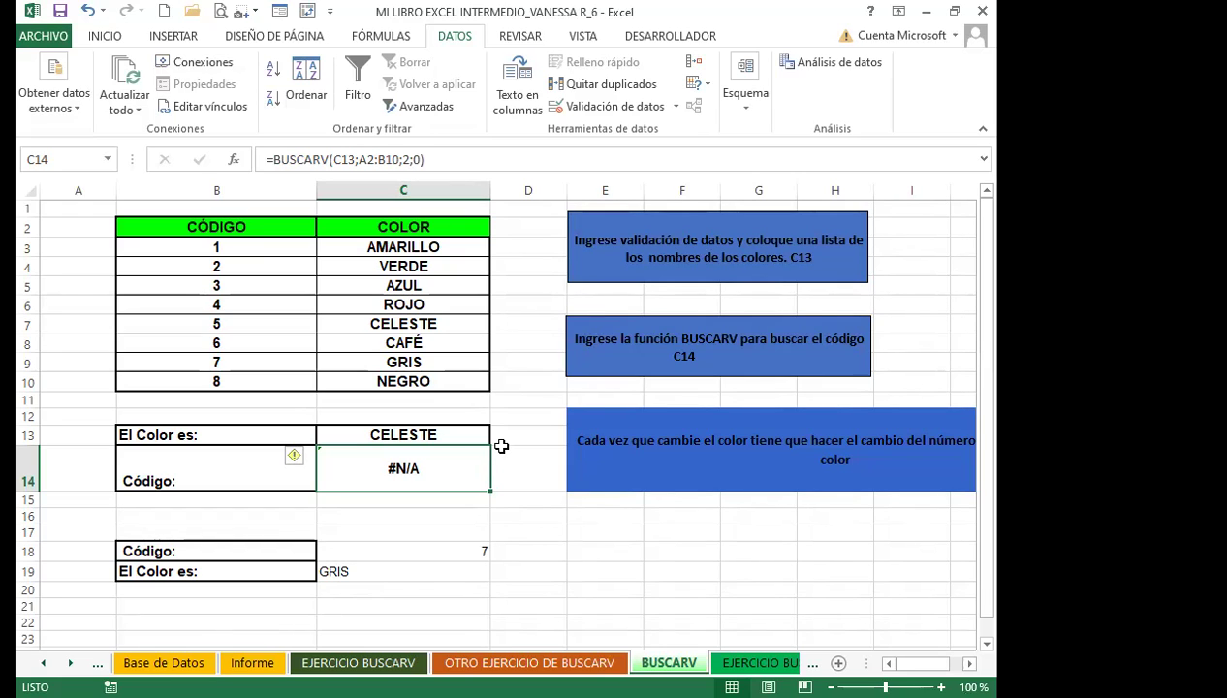
left_click(87, 10)
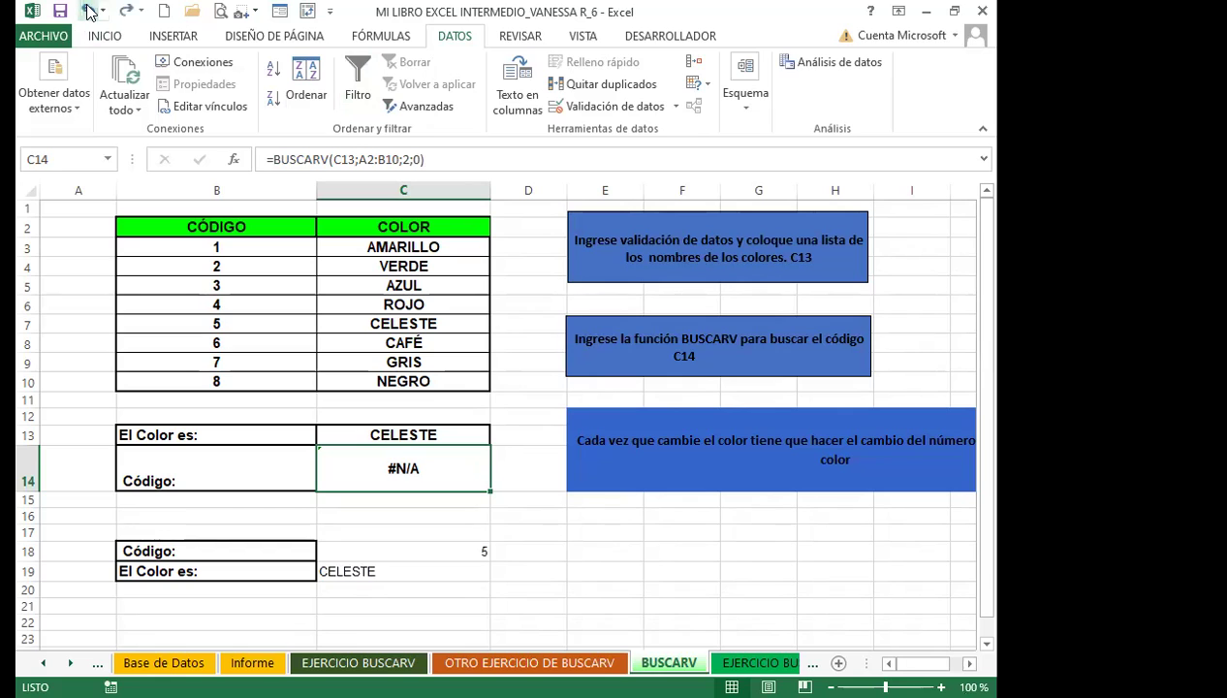
left_click(87, 10)
left_click(88, 10)
left_click(87, 10)
left_click(87, 10)
left_click(87, 9)
left_click(88, 10)
left_click(87, 10)
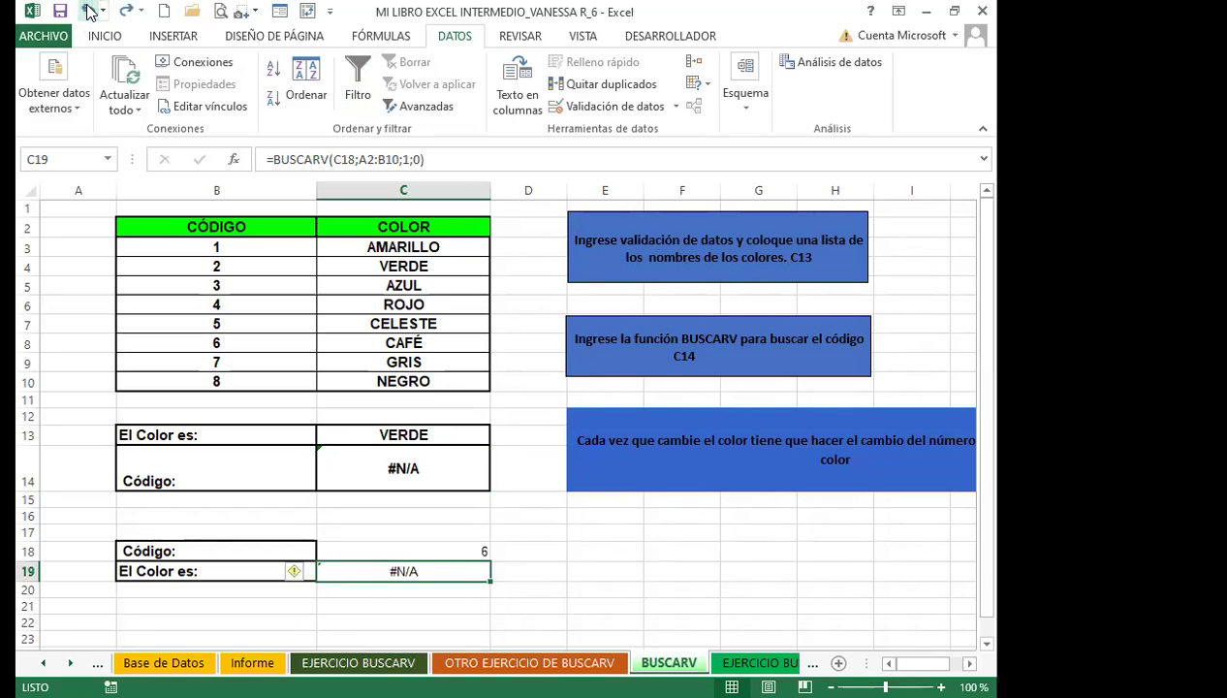
left_click(87, 10)
left_click(88, 9)
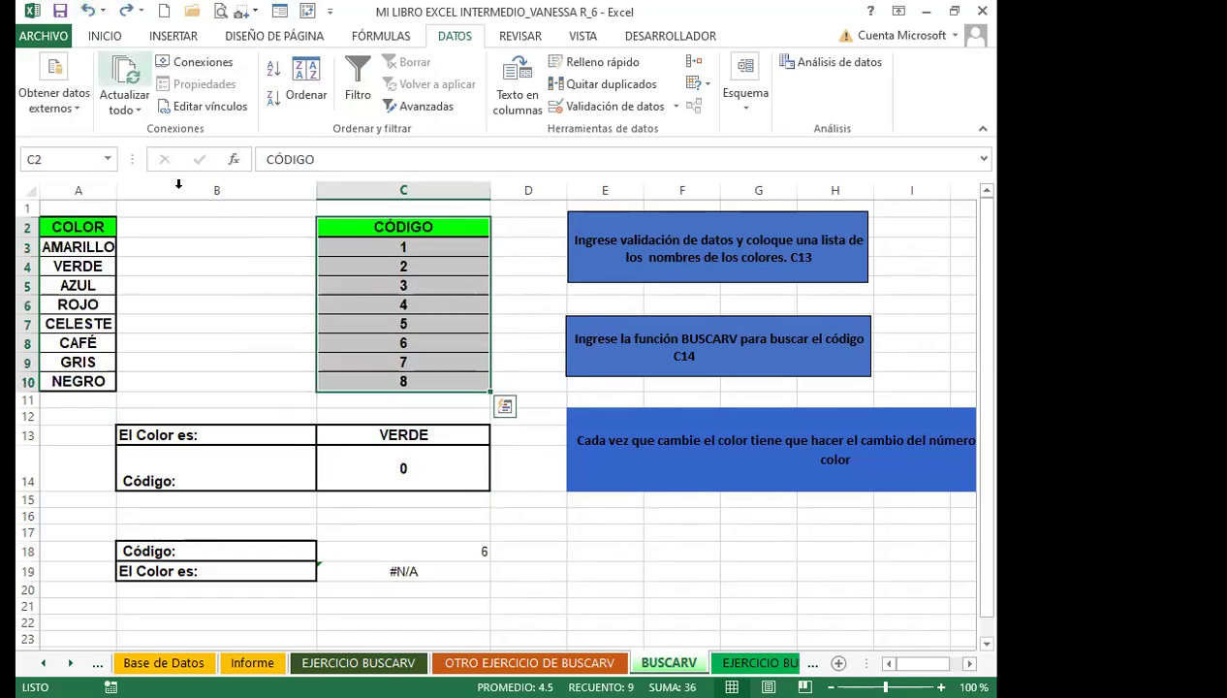
left_click(87, 10)
left_click(461, 467)
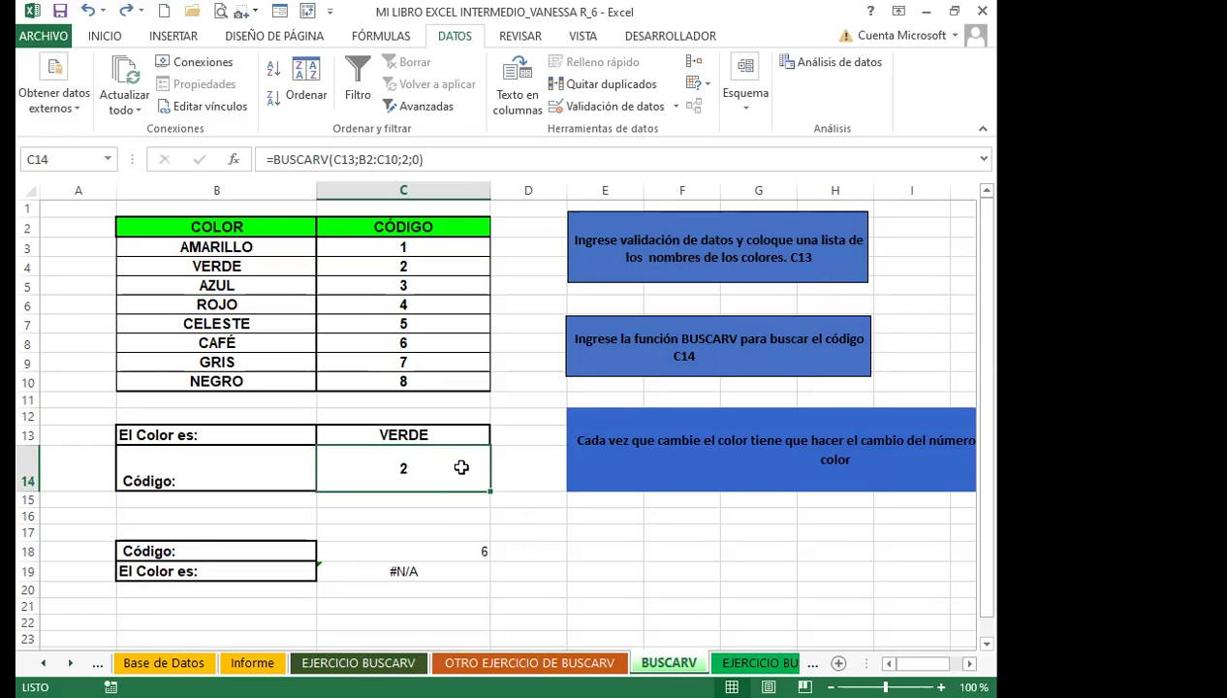
left_click(570, 524)
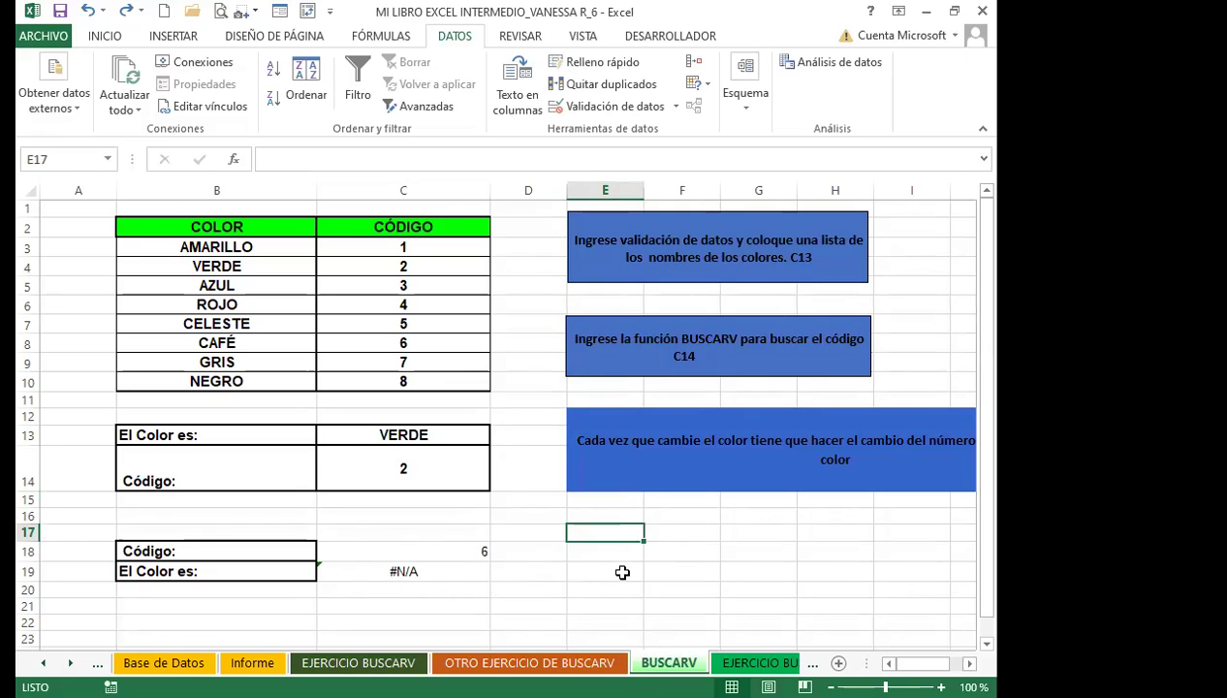
left_click(574, 574)
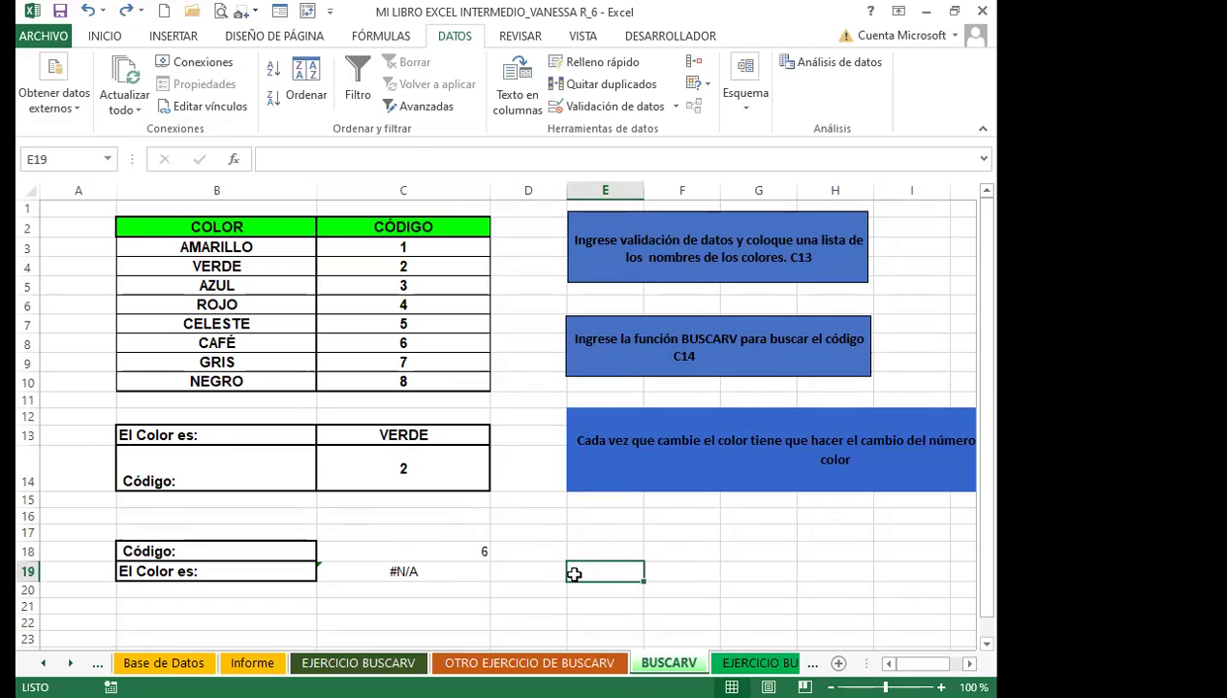